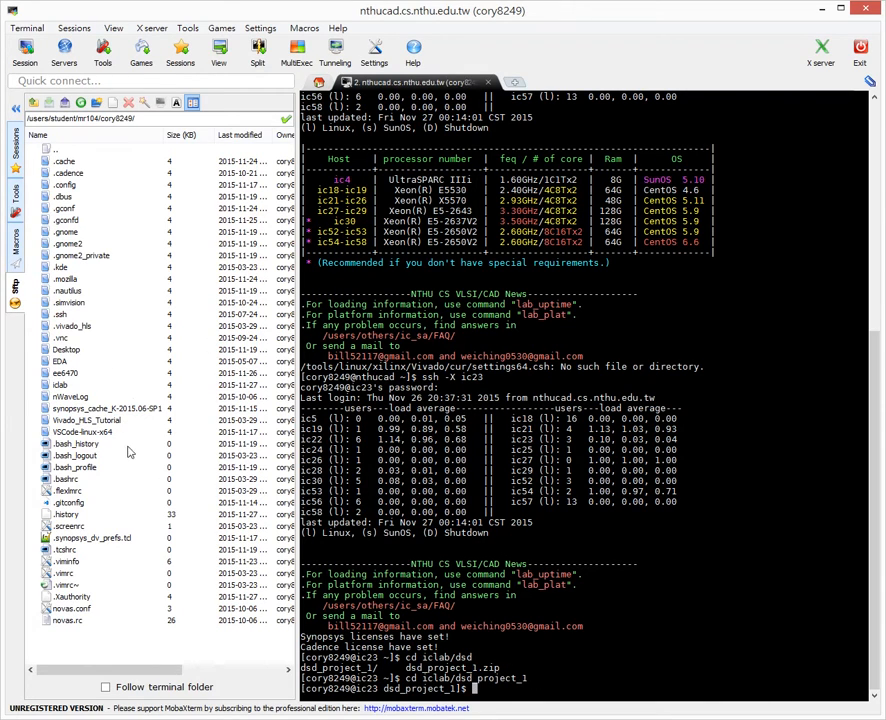
Step: Open the iclab/dsd_project_1/src folder in the remote file browser
left_click(103, 374)
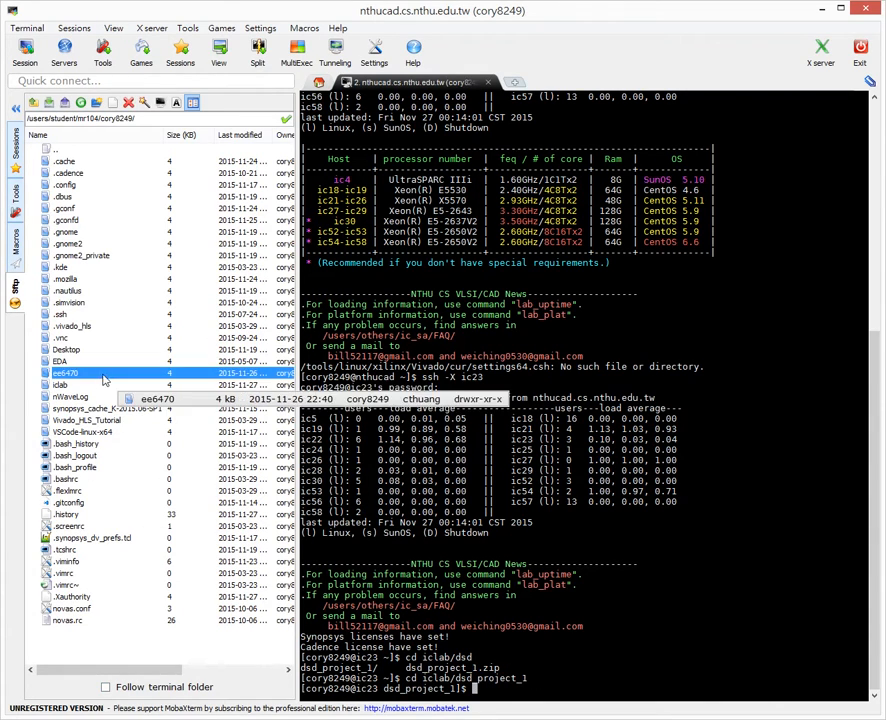
double_click(94, 385)
left_click(94, 257)
double_click(88, 162)
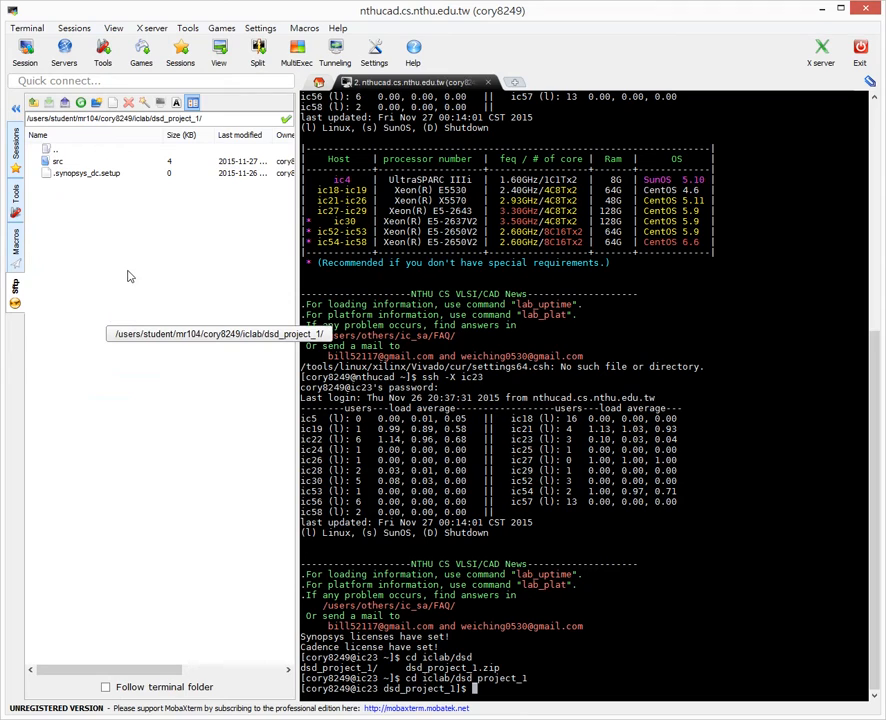
left_click(58, 162)
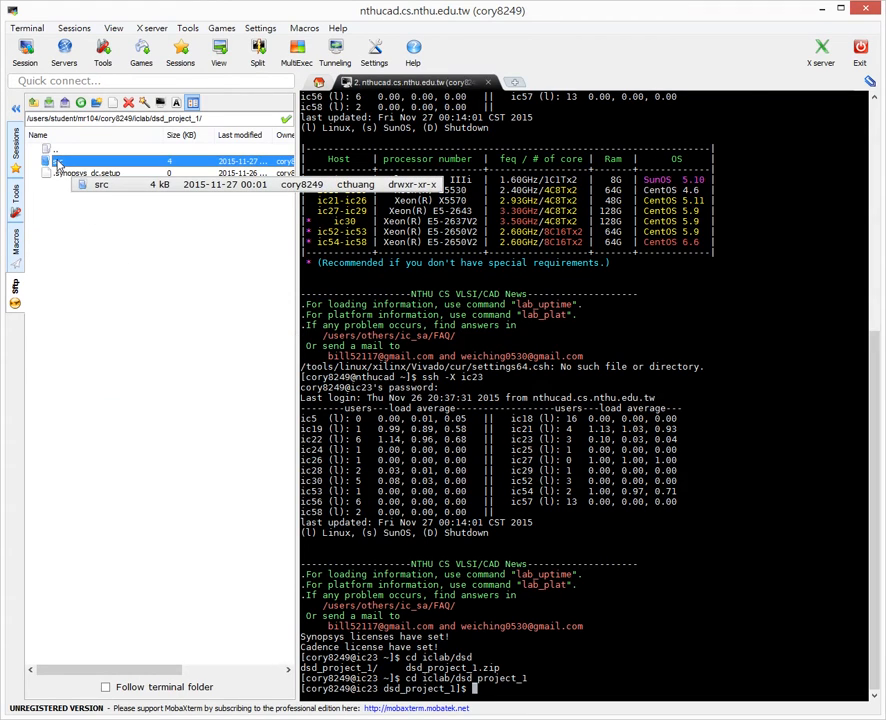
double_click(58, 163)
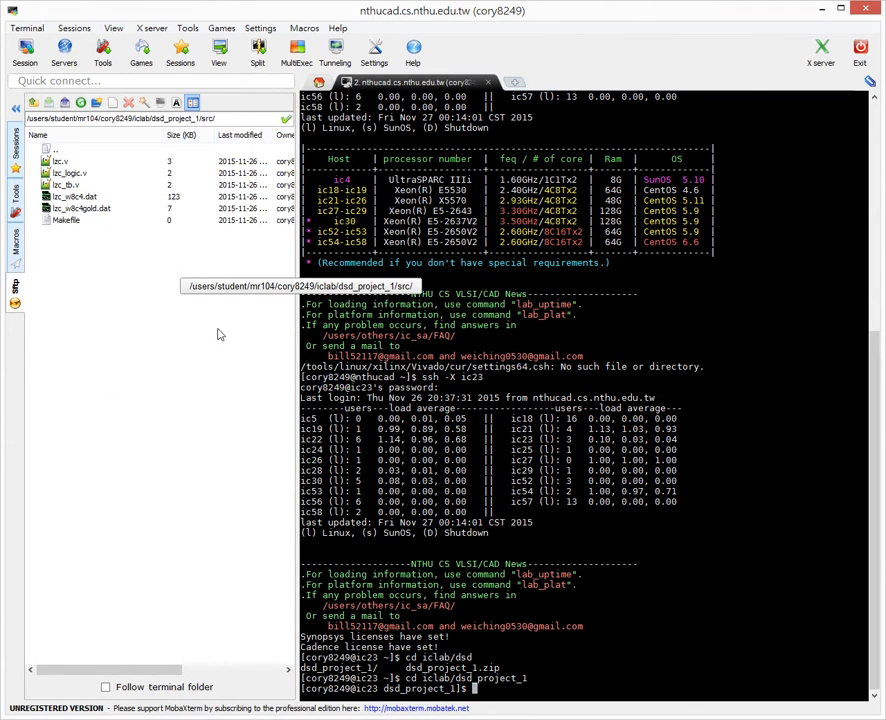
Step: Review the src folder's files: lzc.v, lzc_logic.v, lzc_tb.v, the lzc_w8c4 and lzc_w8c4gold data files, and the Makefile
left_click_drag(156, 341, 53, 158)
left_click(188, 343)
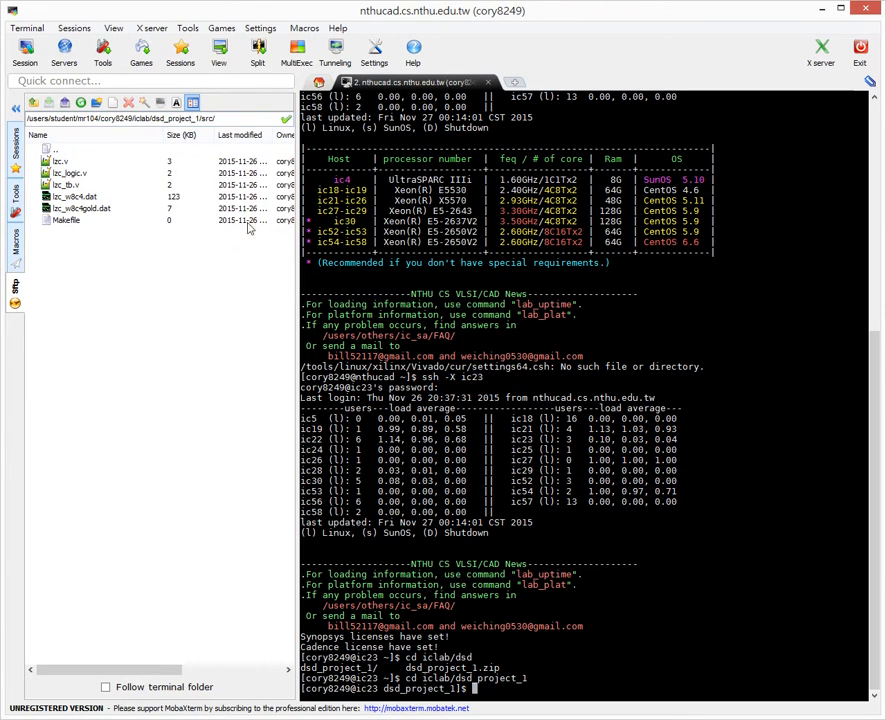
left_click(63, 163)
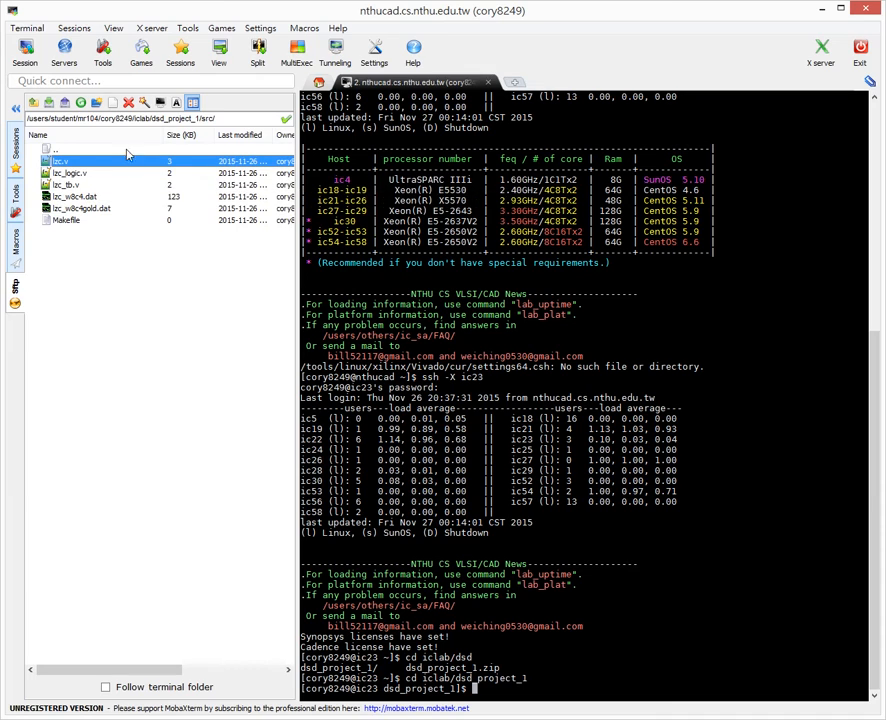
left_click(70, 185)
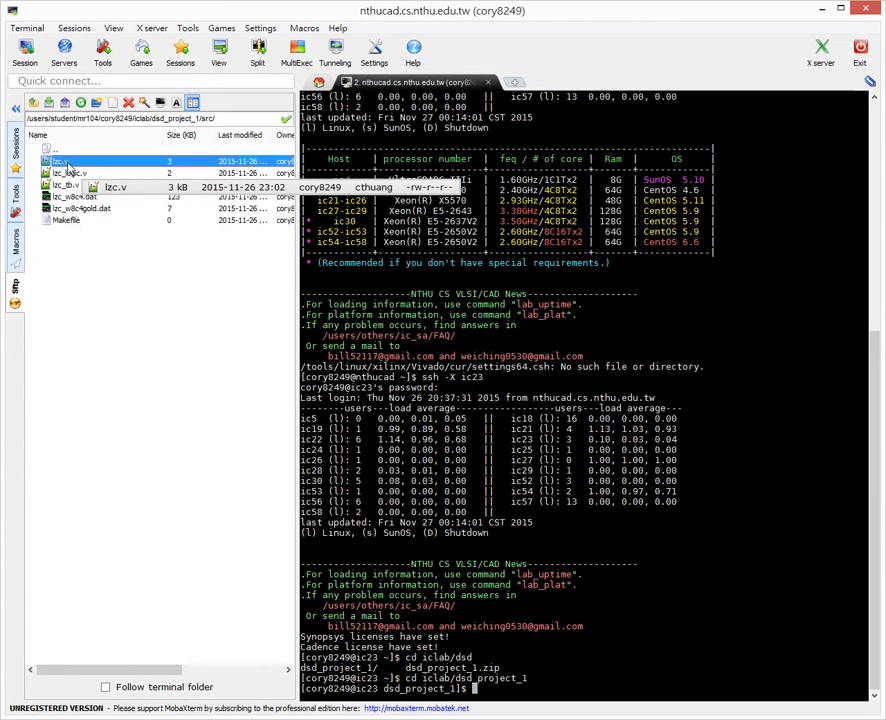
left_click(86, 174)
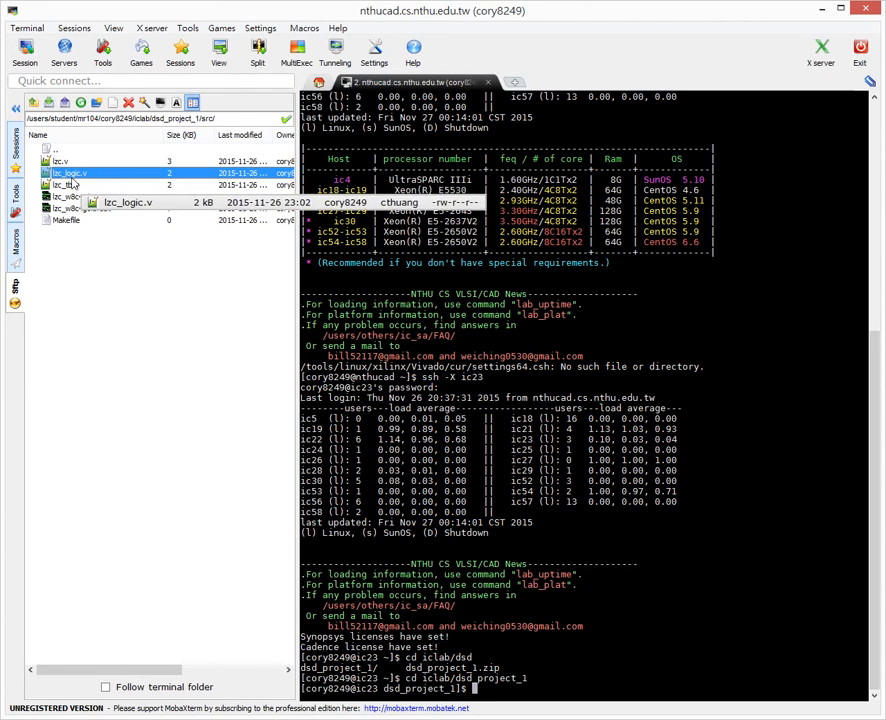
left_click(70, 165)
left_click(75, 175)
left_click(76, 187)
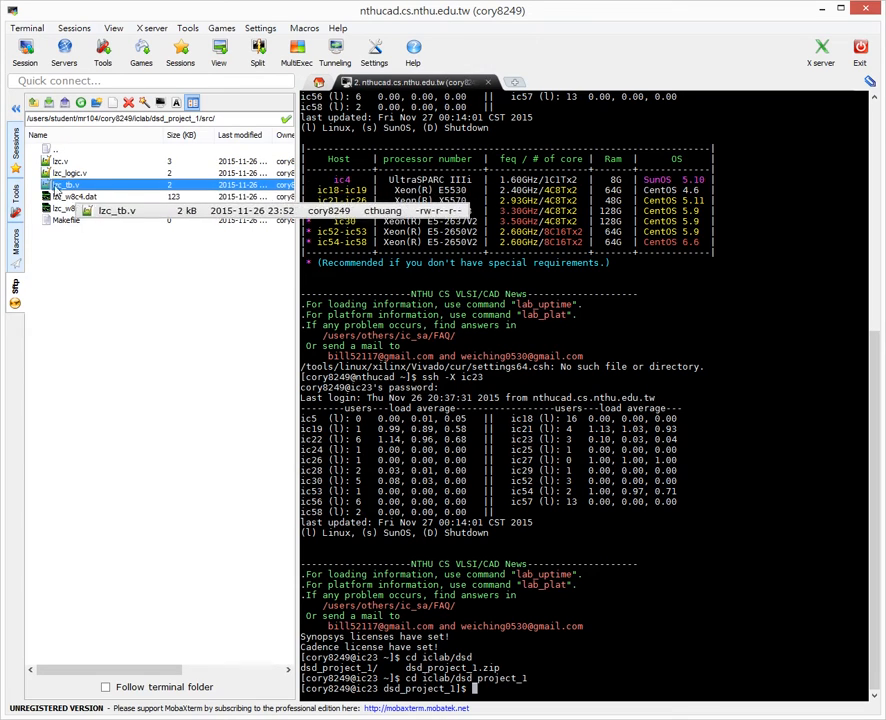
left_click(100, 197)
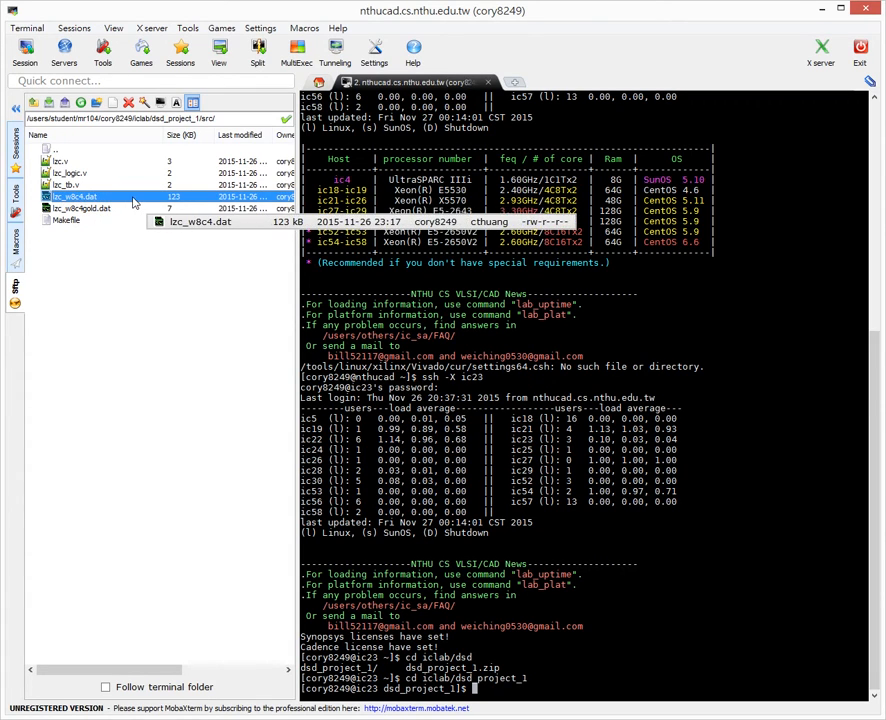
left_click(108, 209)
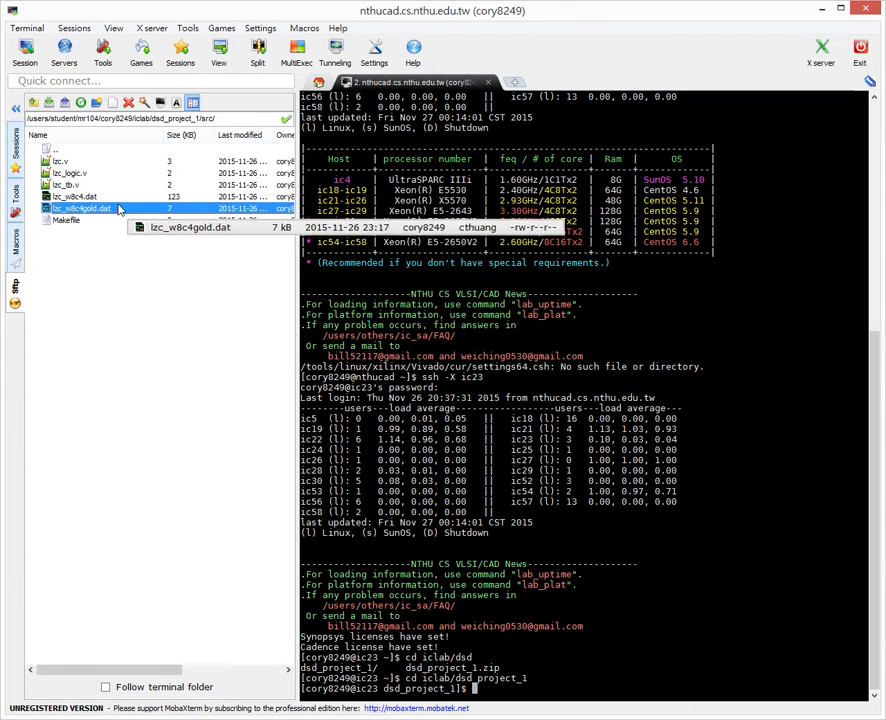
left_click(94, 219)
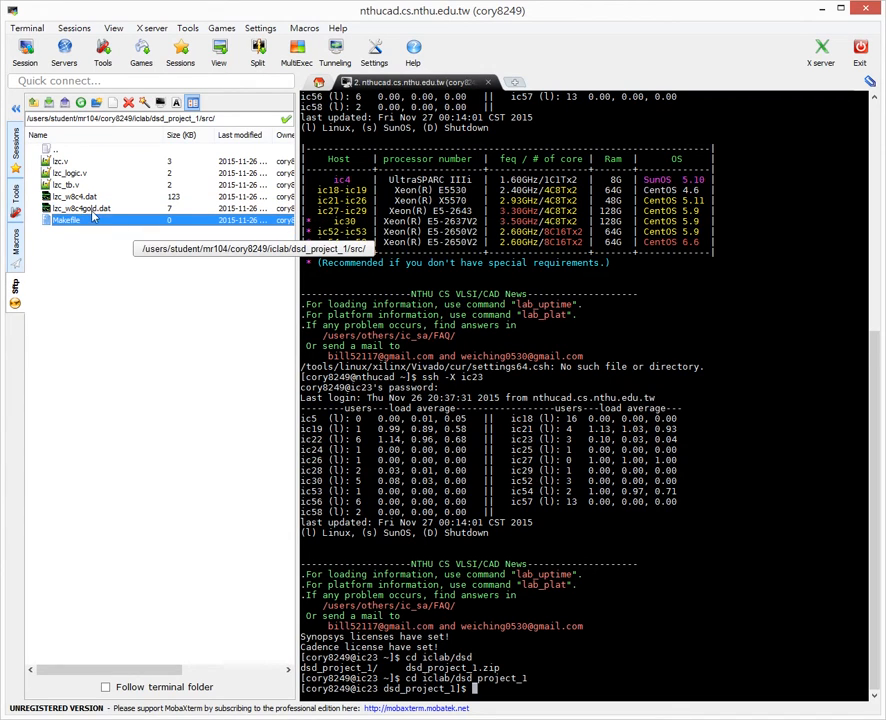
left_click_drag(123, 258, 71, 163)
left_click(188, 290)
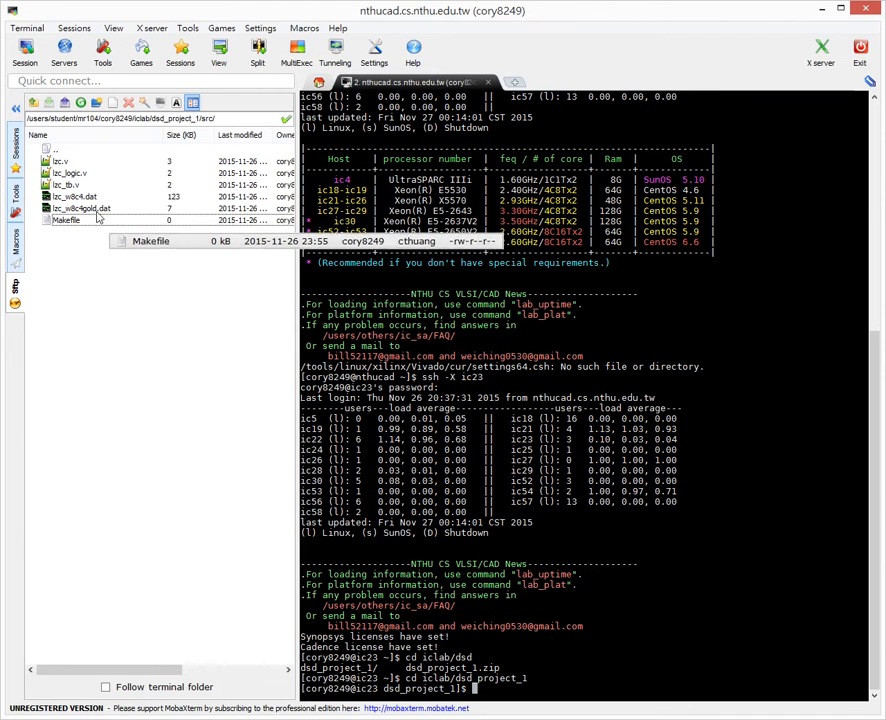
key("alt+Tab")
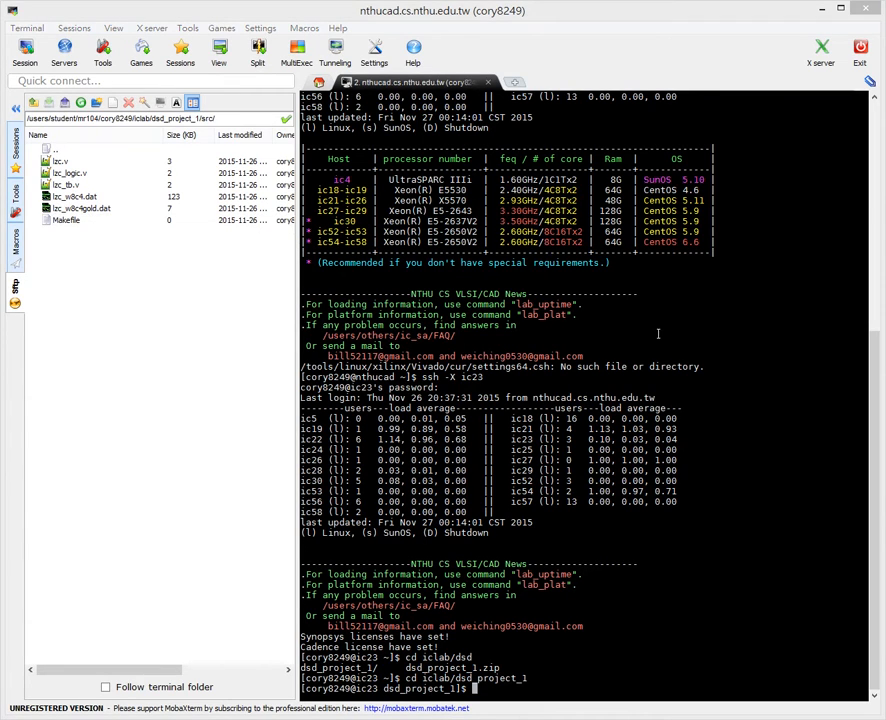
Step: Return to the dsd_project_1 folder and locate the .synopsys_dc.setup file
double_click(62, 149)
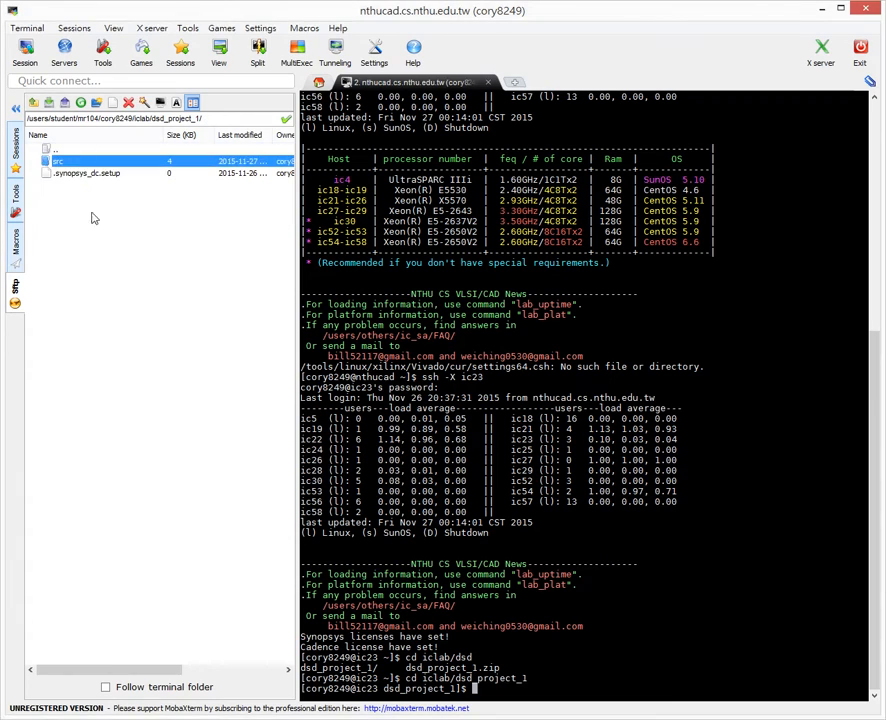
left_click(72, 174)
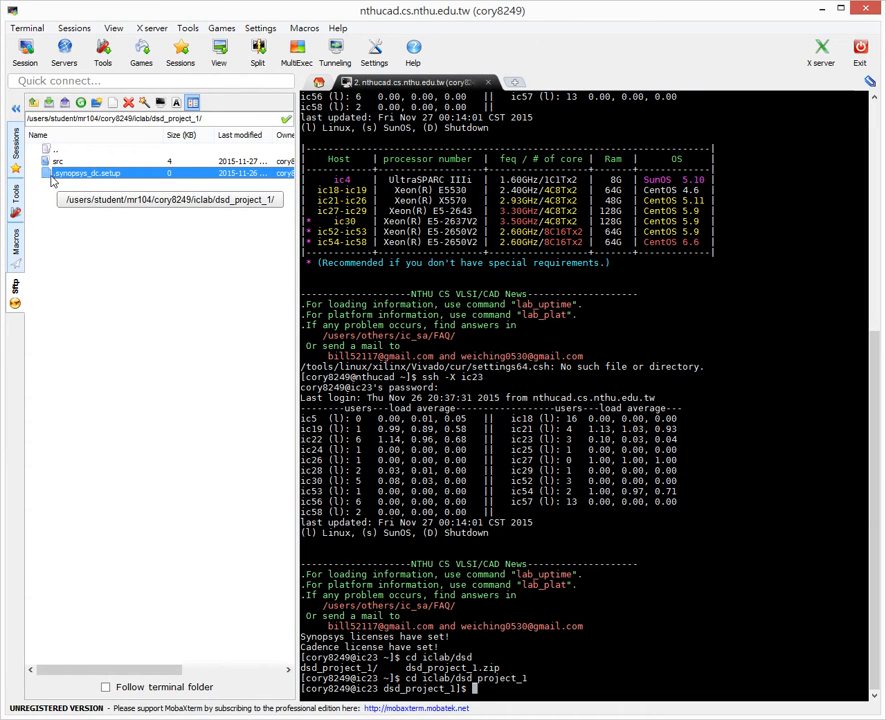
left_click(104, 254)
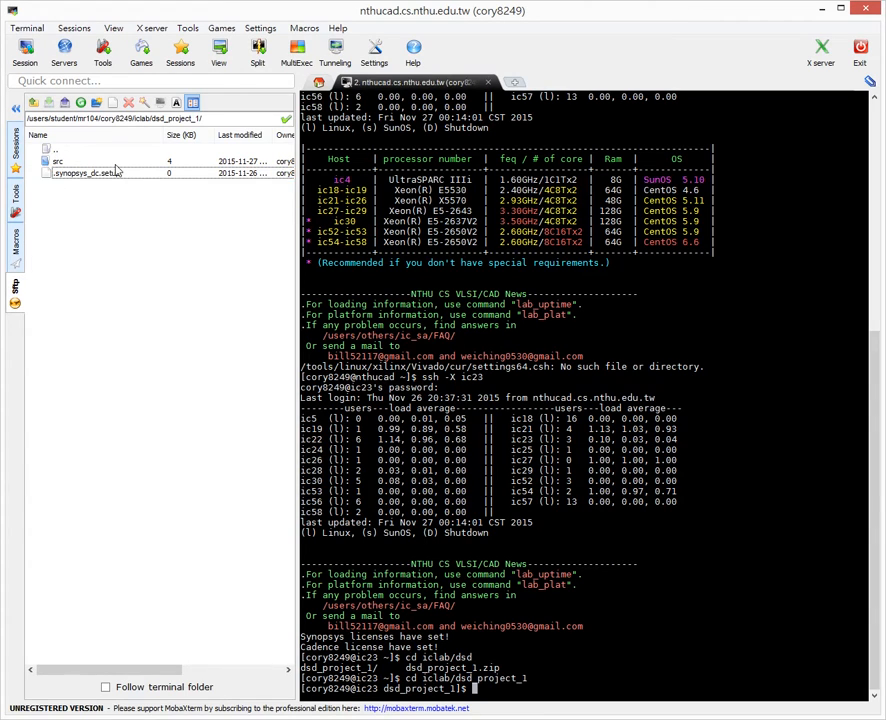
Step: Launch Design Vision in the background from the dsd_project_1 directory with the command "dv &"
left_click(578, 391)
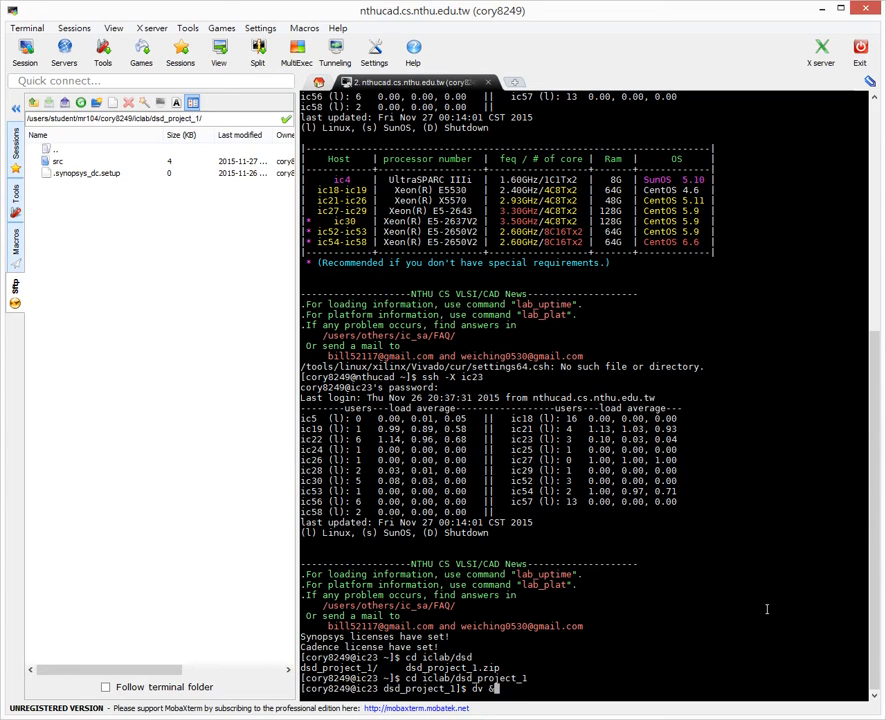
key("Return")
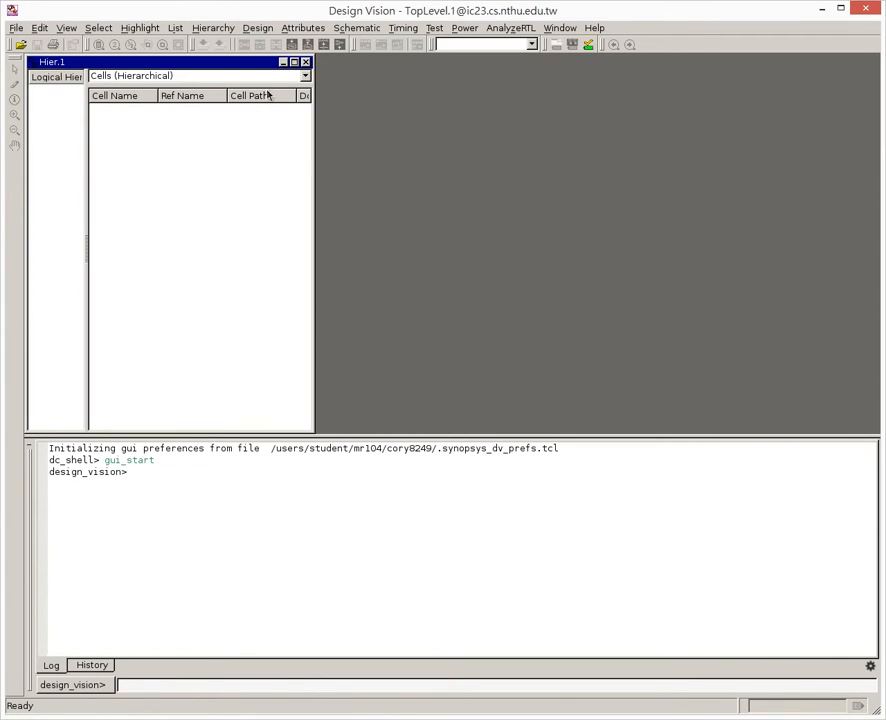
Step: Read the Verilog designs lzc.v and lzc_logic.v from the src folder, keeping the format on Auto
left_click(17, 29)
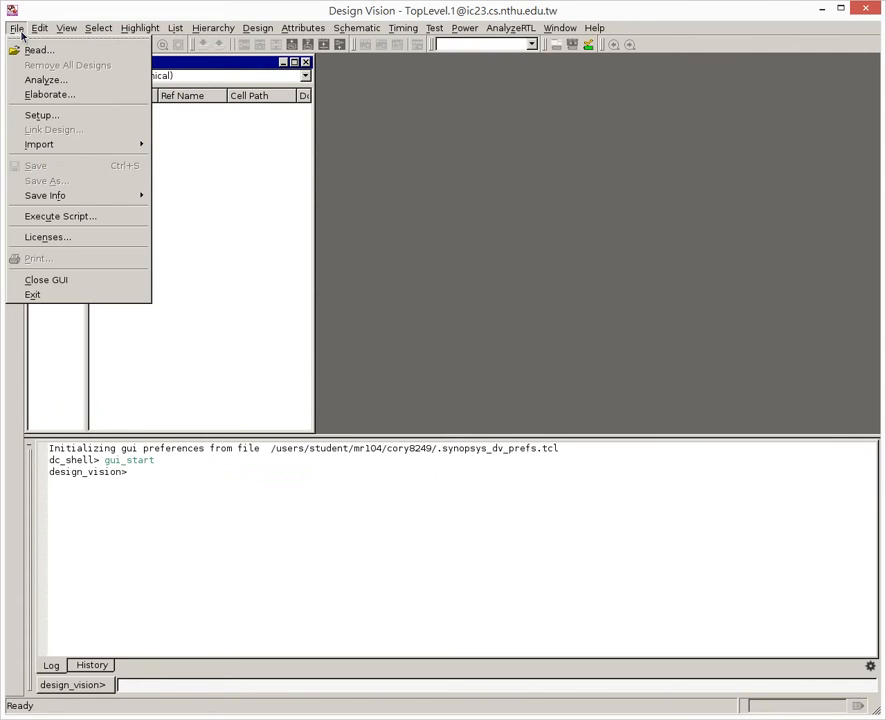
left_click(38, 50)
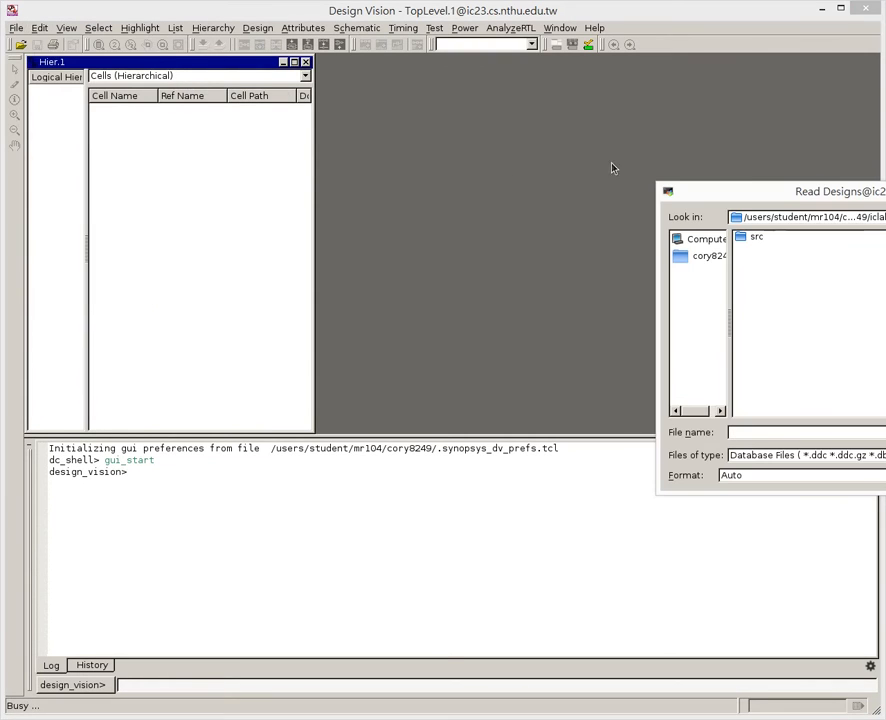
left_click_drag(744, 188, 480, 199)
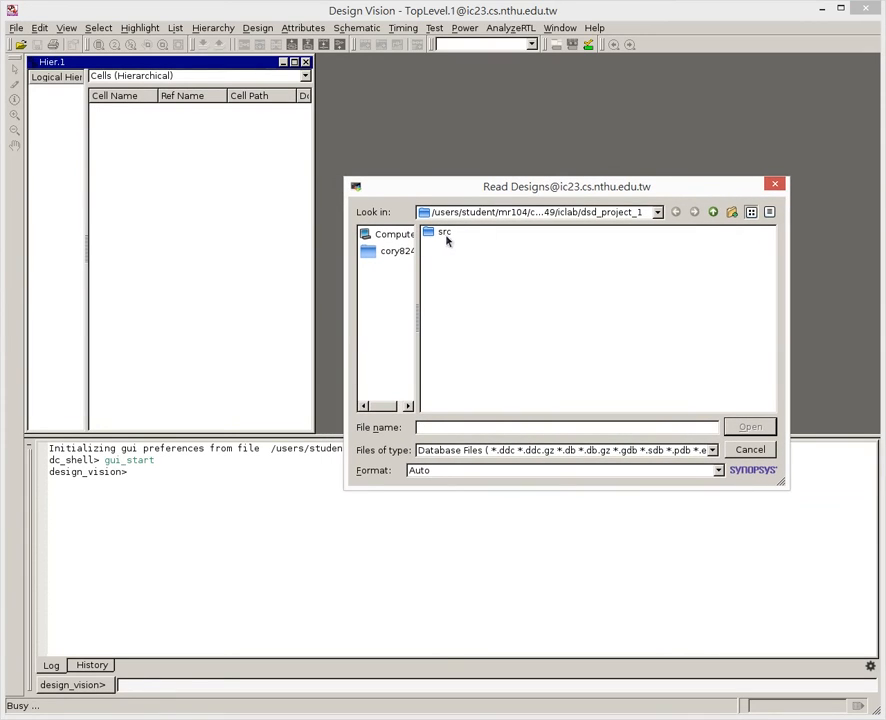
double_click(443, 233)
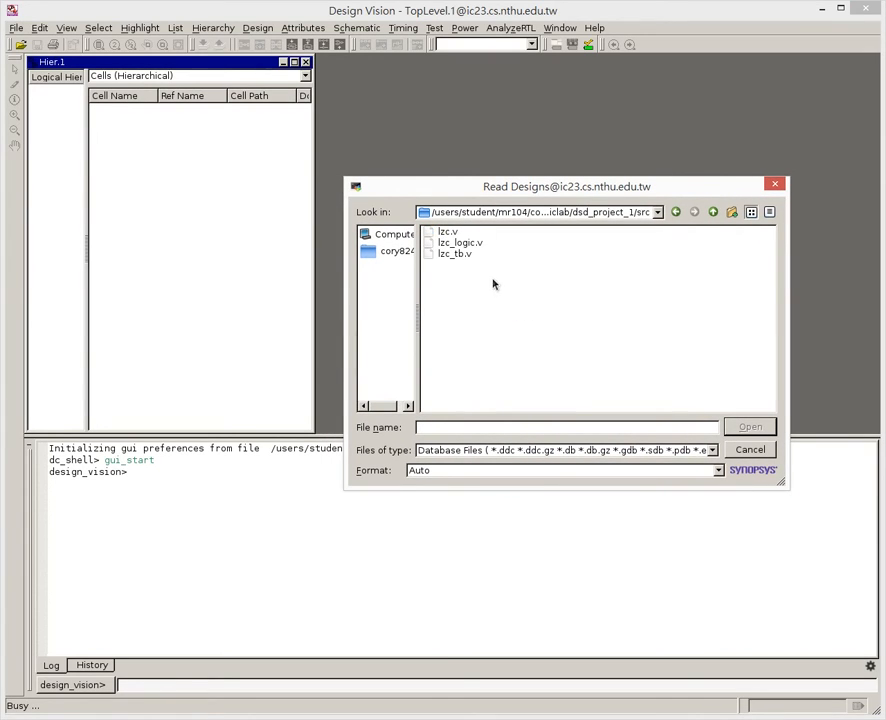
left_click(447, 232)
left_click(460, 244, "ctrl")
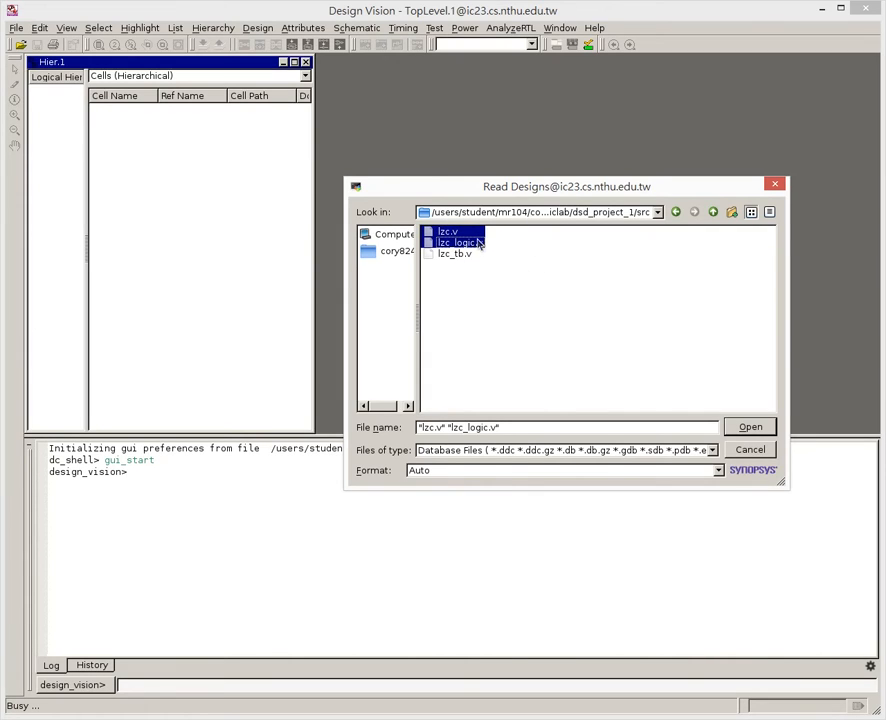
left_click(750, 428)
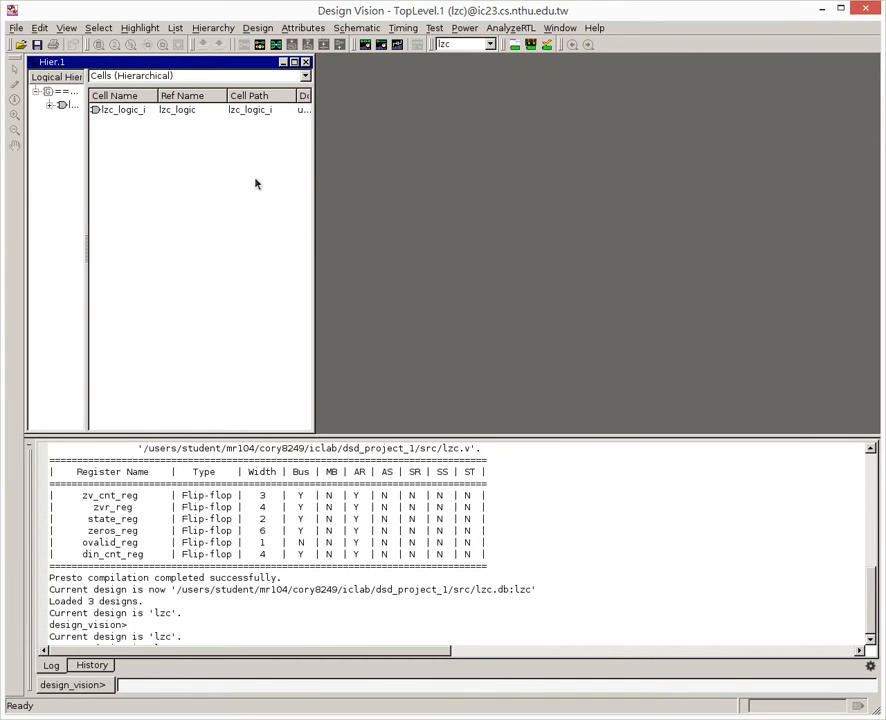
Step: Review the log output of reading the lzc and lzc_logic source files
scroll(519, 560, "up", 3)
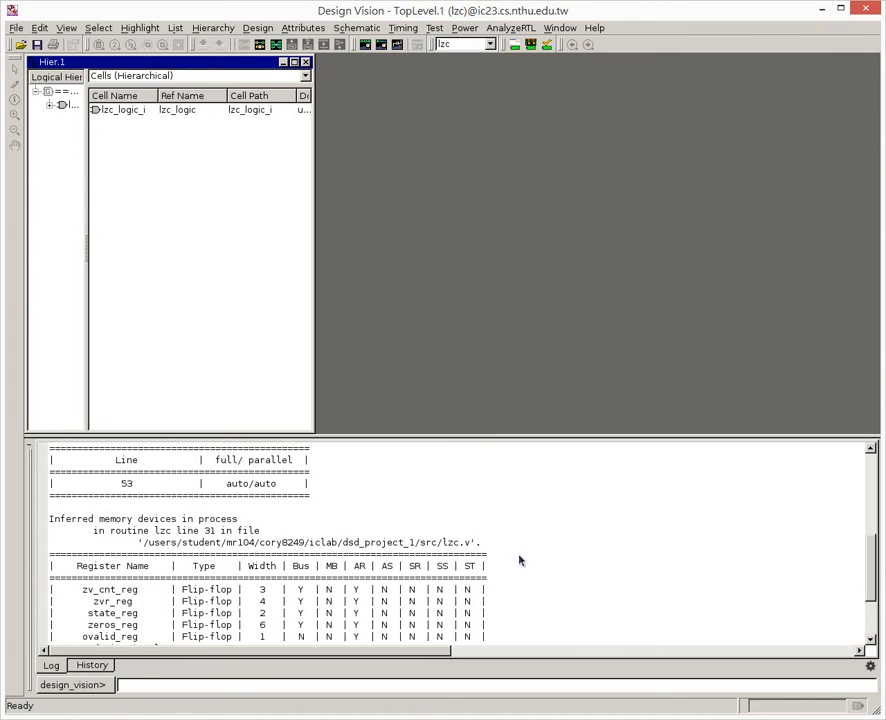
scroll(519, 560, "up", 7)
scroll(490, 563, "down", 5)
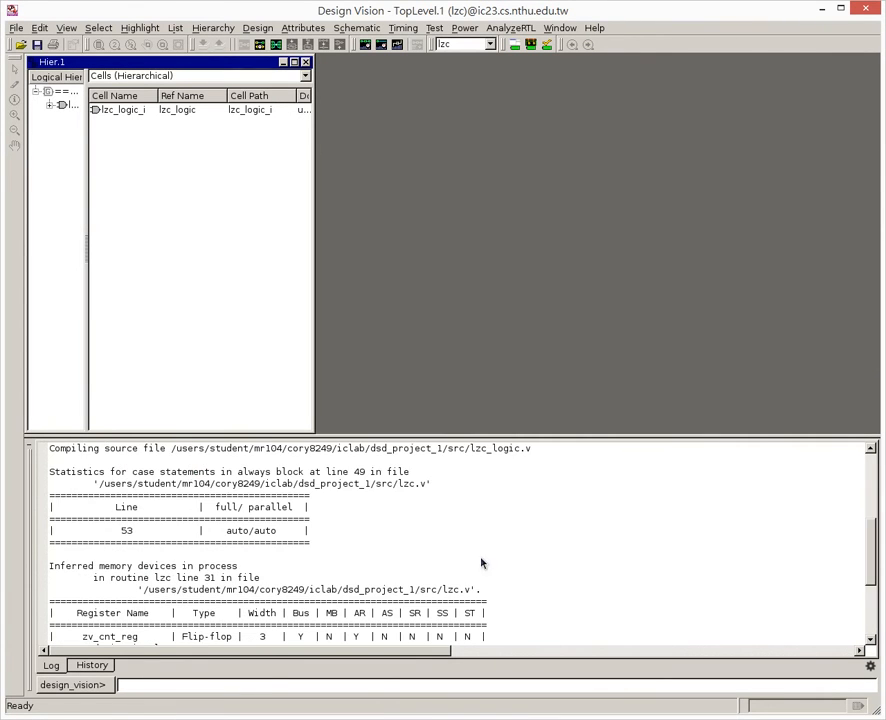
scroll(490, 563, "down", 3)
scroll(338, 561, "down", 1)
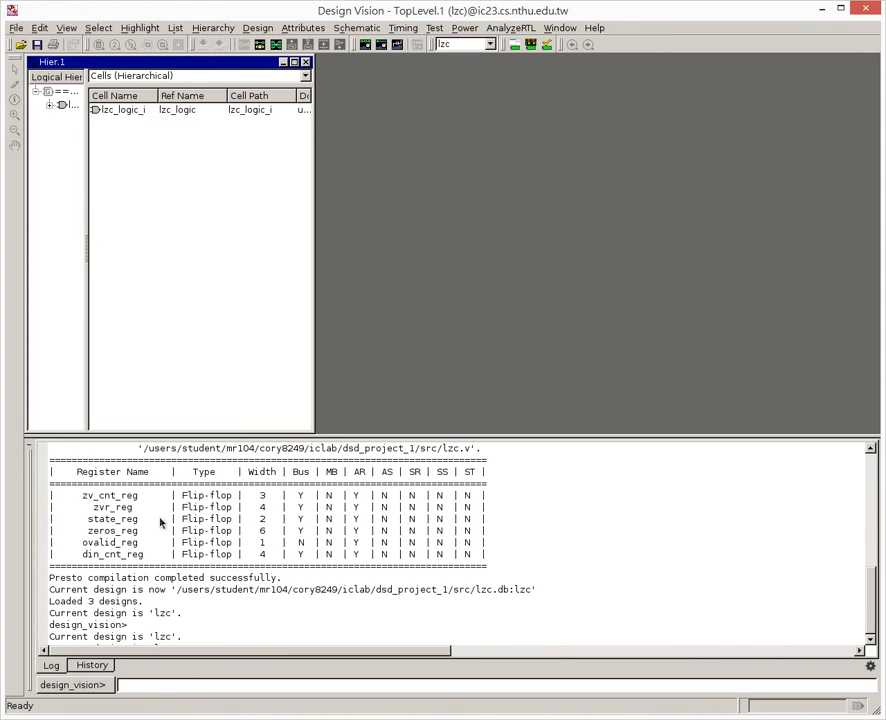
Step: Examine the inferred memory devices table in the log, checking the register names, types and widths
left_click_drag(57, 463, 324, 545)
left_click(329, 548)
left_click_drag(192, 499, 234, 512)
left_click(236, 518)
left_click_drag(90, 497, 195, 561)
left_click(192, 541)
scroll(211, 502, "up", 8)
scroll(268, 506, "down", 8)
left_click_drag(184, 497, 227, 553)
left_click(227, 555)
Step: Widen the logical hierarchy column and open a design view of the top-level lzc design
left_click_drag(85, 194, 138, 204)
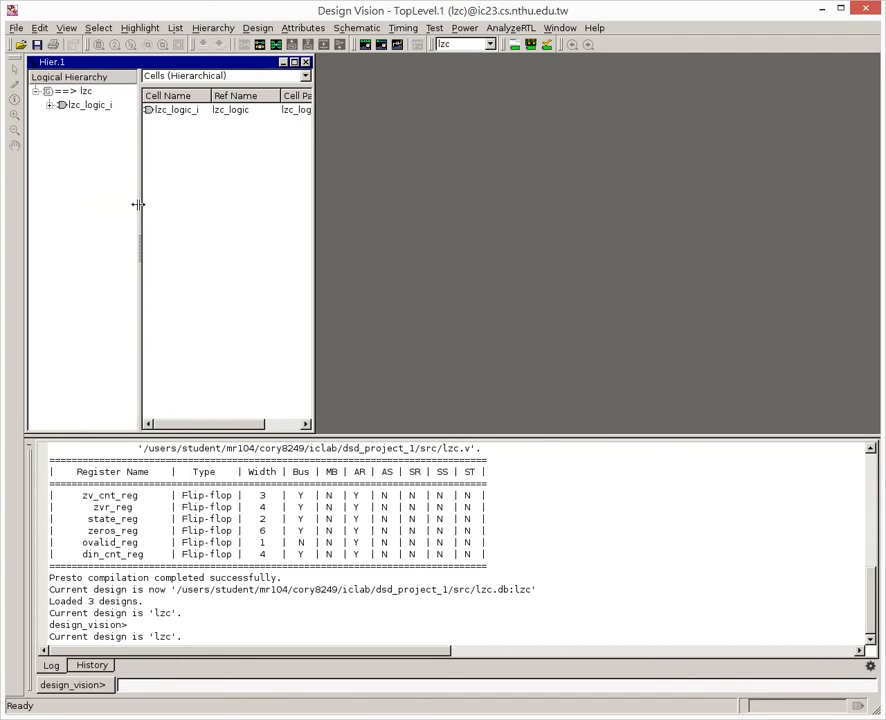
left_click(56, 91)
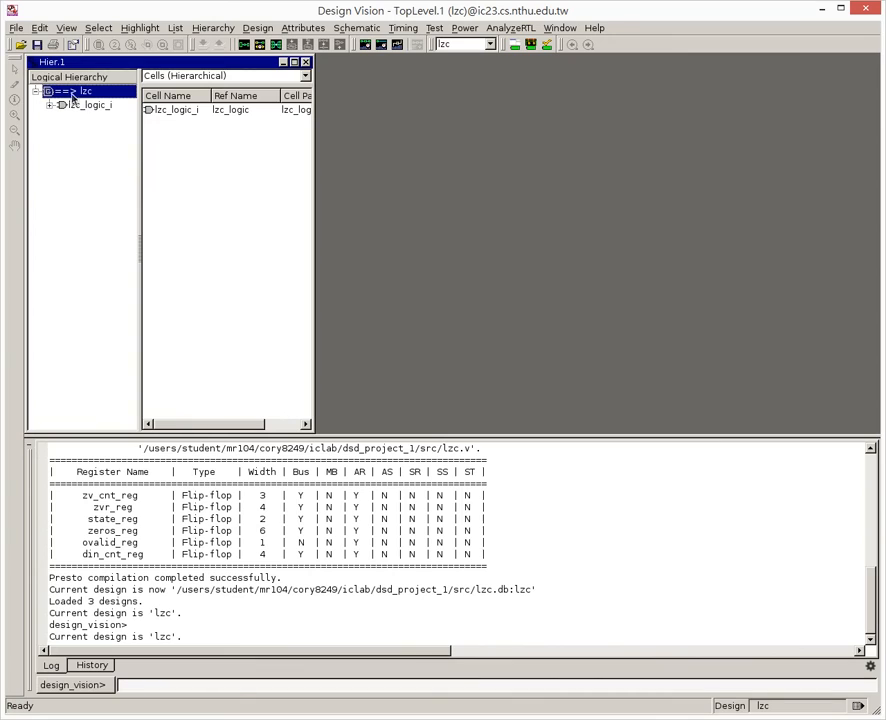
left_click(243, 47)
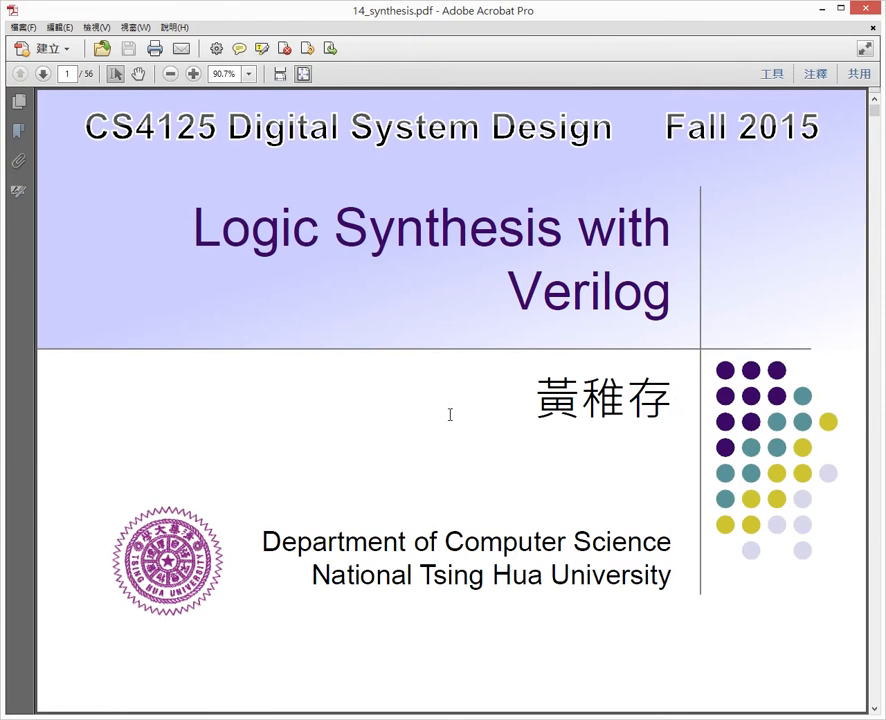
Step: In Adobe Acrobat Pro, browse 14_synthesis.pdf to the "Reading the File" slide on page 21
scroll(456, 420, "down", 3)
scroll(410, 420, "down", 1)
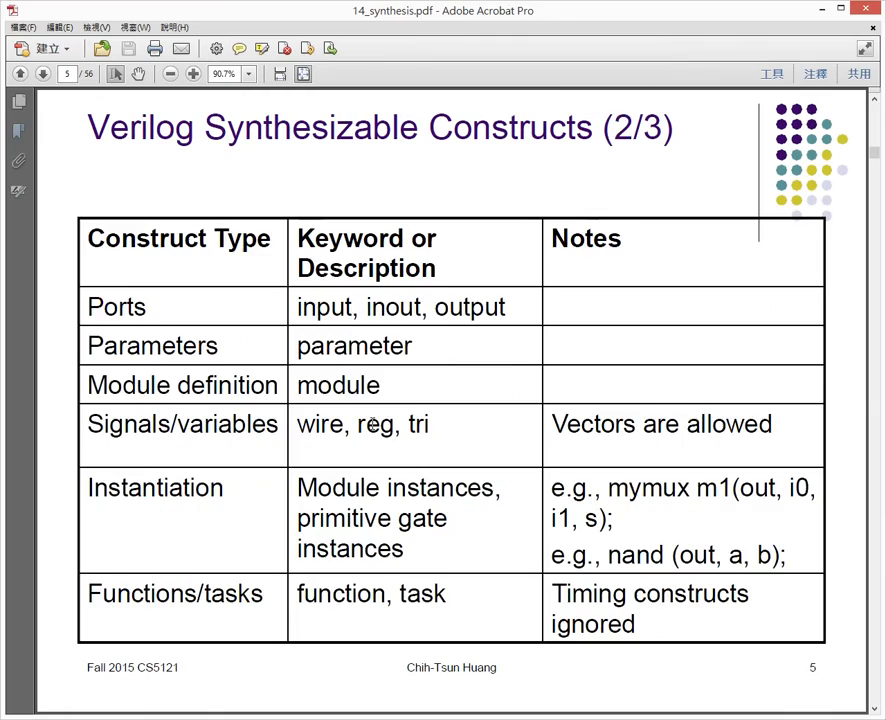
scroll(488, 476, "down", 7)
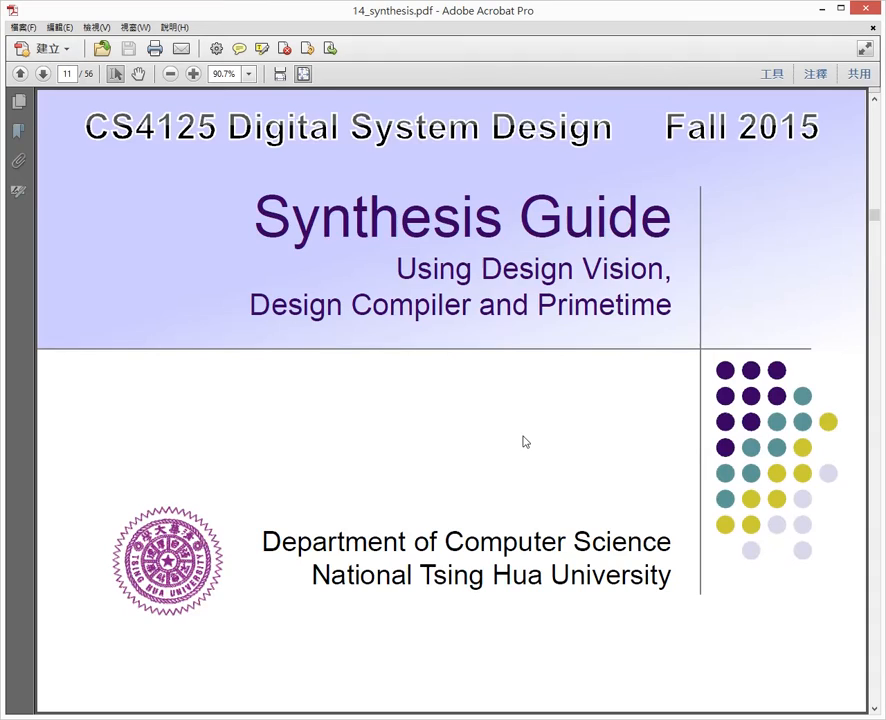
scroll(527, 439, "down", 6)
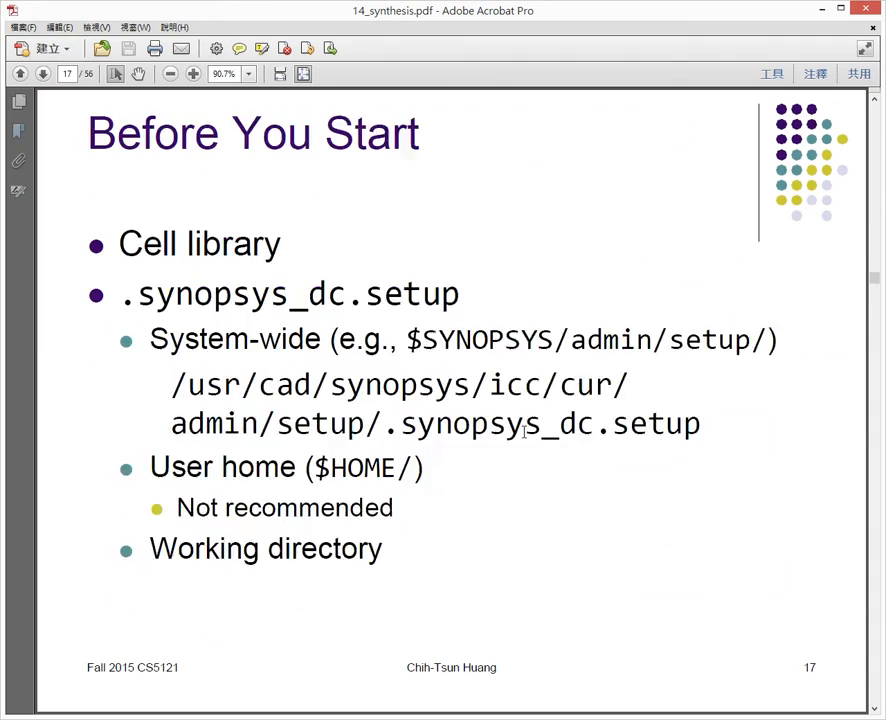
scroll(523, 432, "down", 3)
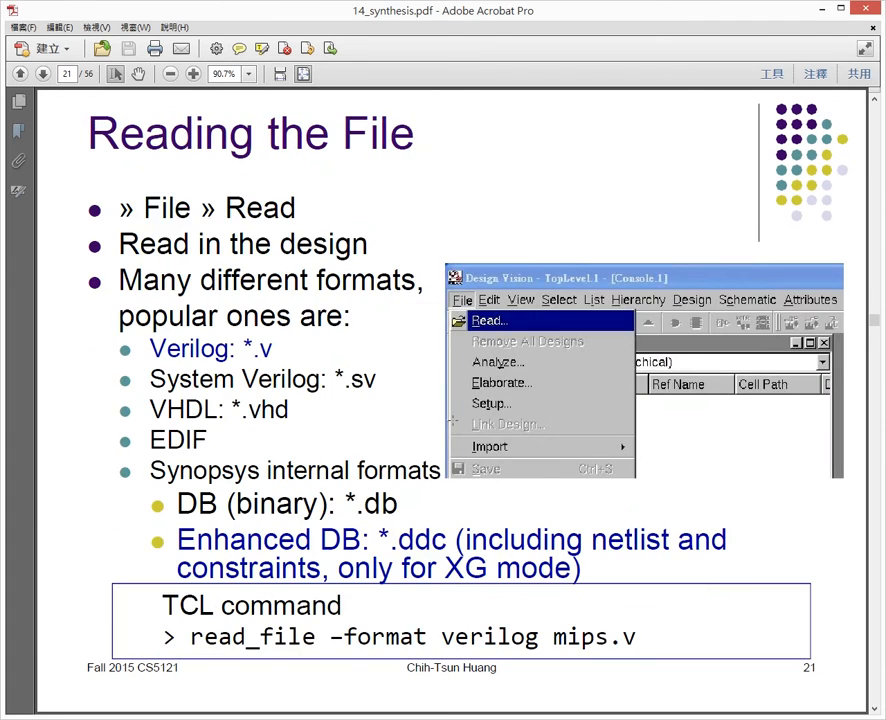
Step: Browse the PDF to the "Timing Setup for Sequential Circuits" slide on page 25, read it, and return to Design Vision
scroll(452, 420, "down", 3)
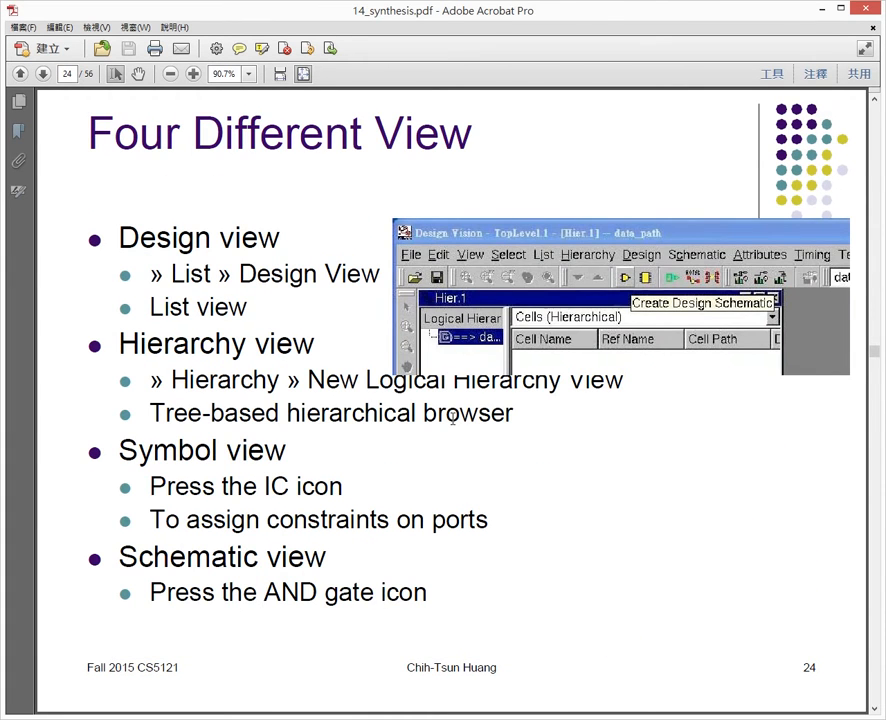
scroll(452, 420, "down", 1)
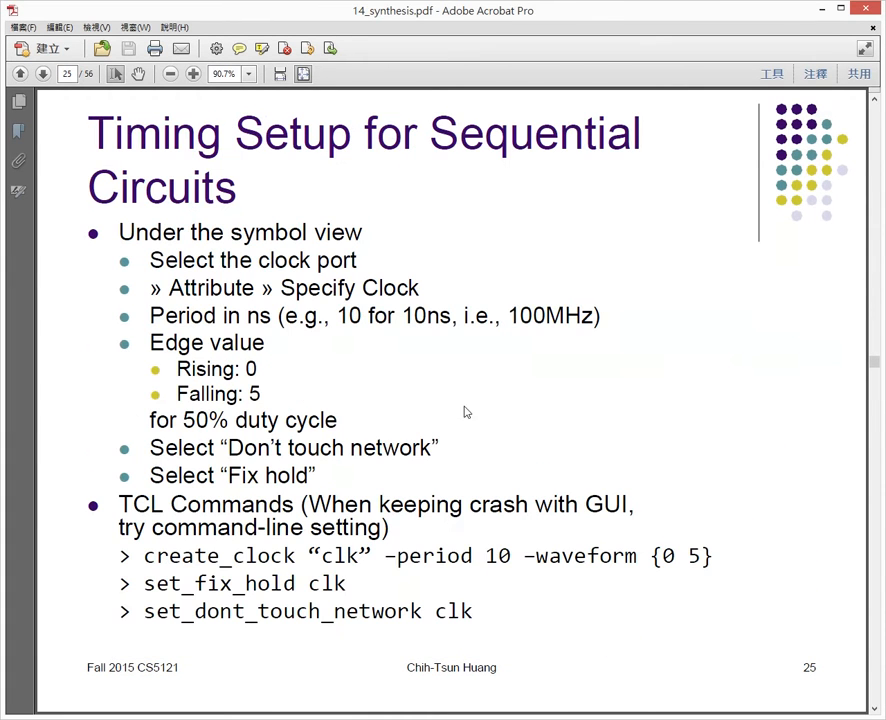
left_click_drag(200, 290, 400, 316)
left_click(400, 315)
left_click(827, 12)
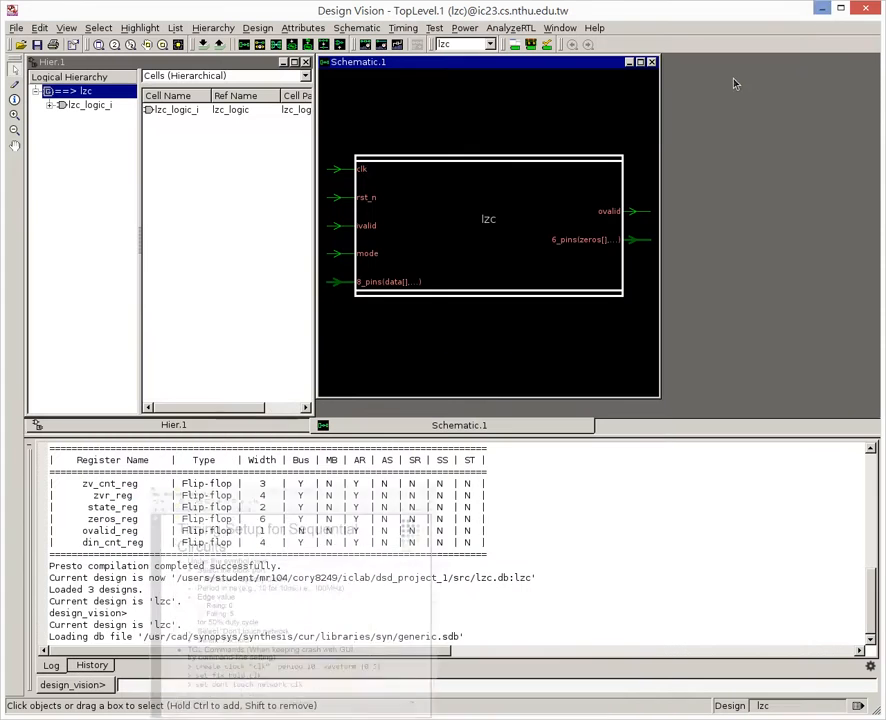
Step: Specify a clock named CLK on the clk port of the lzc symbol with a period of 10
left_click(379, 62)
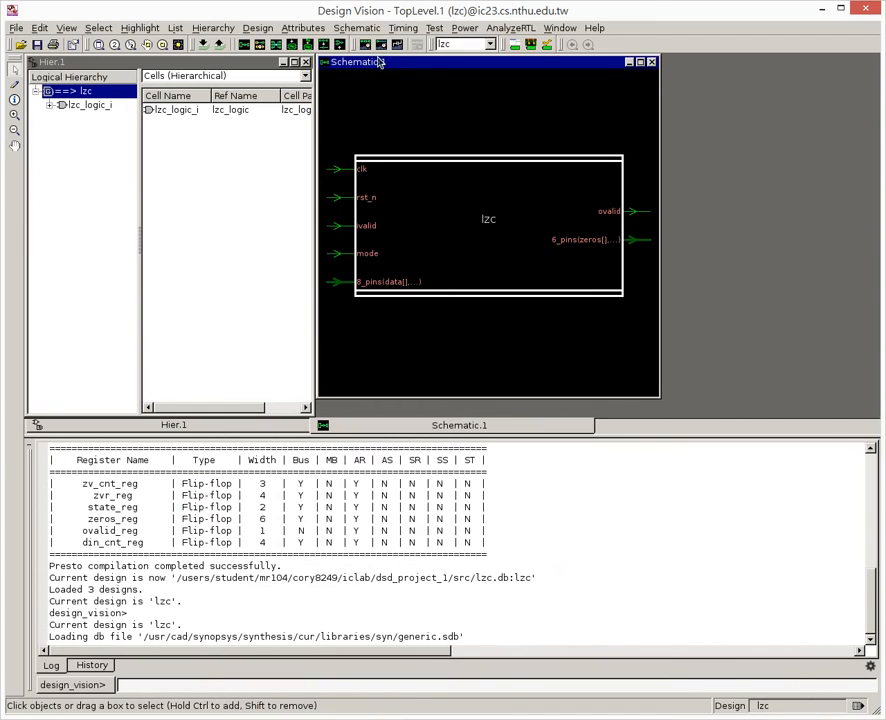
left_click(337, 170)
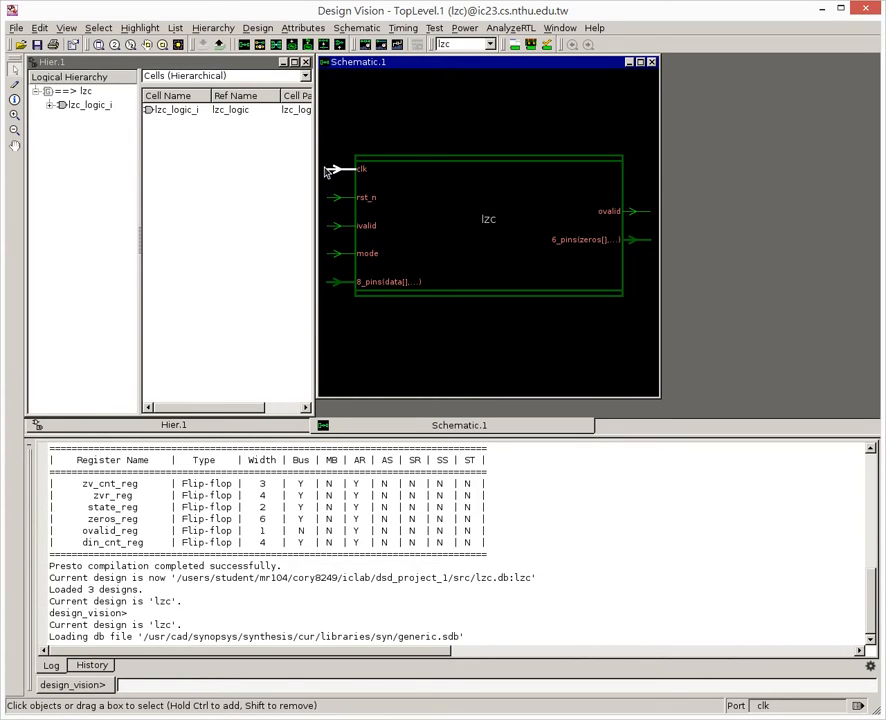
left_click(304, 29)
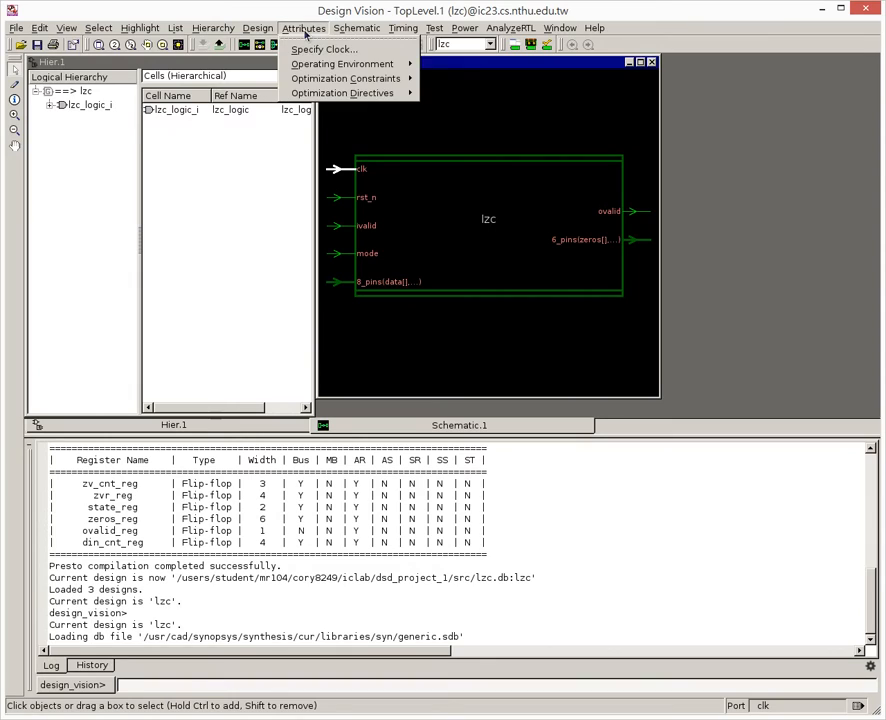
left_click(306, 49)
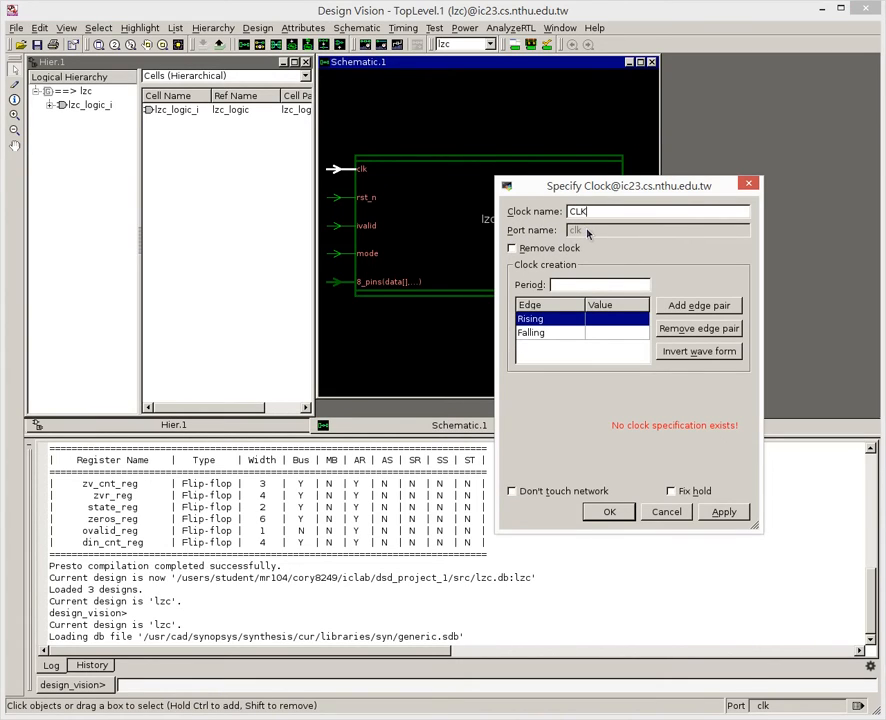
left_click(576, 285)
Step: Set the clock's rising edge to 0 and falling edge to 5, and enable Don't touch network and Fix hold
left_click(600, 320)
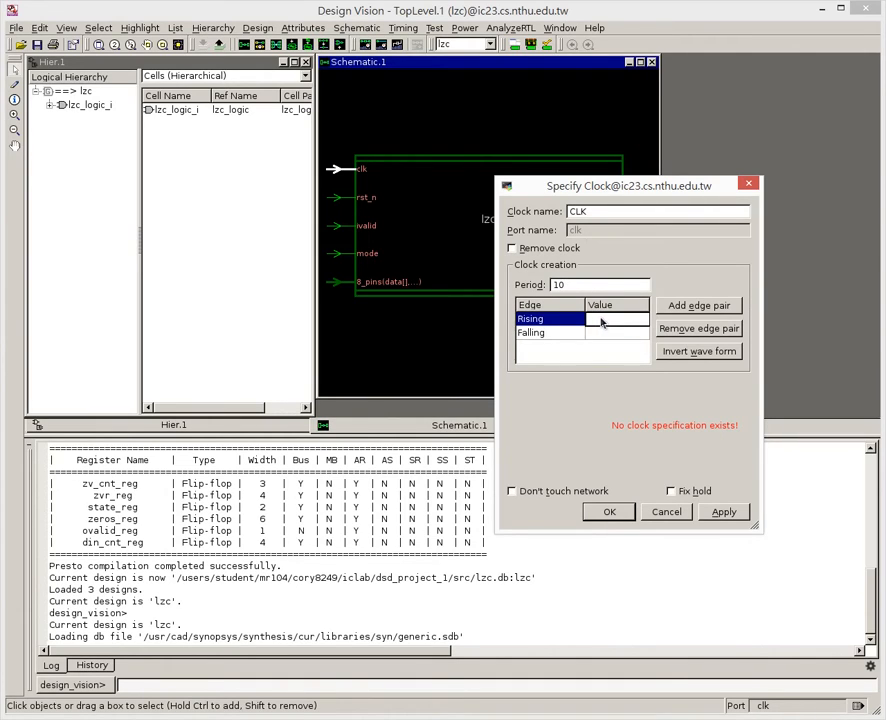
type("0")
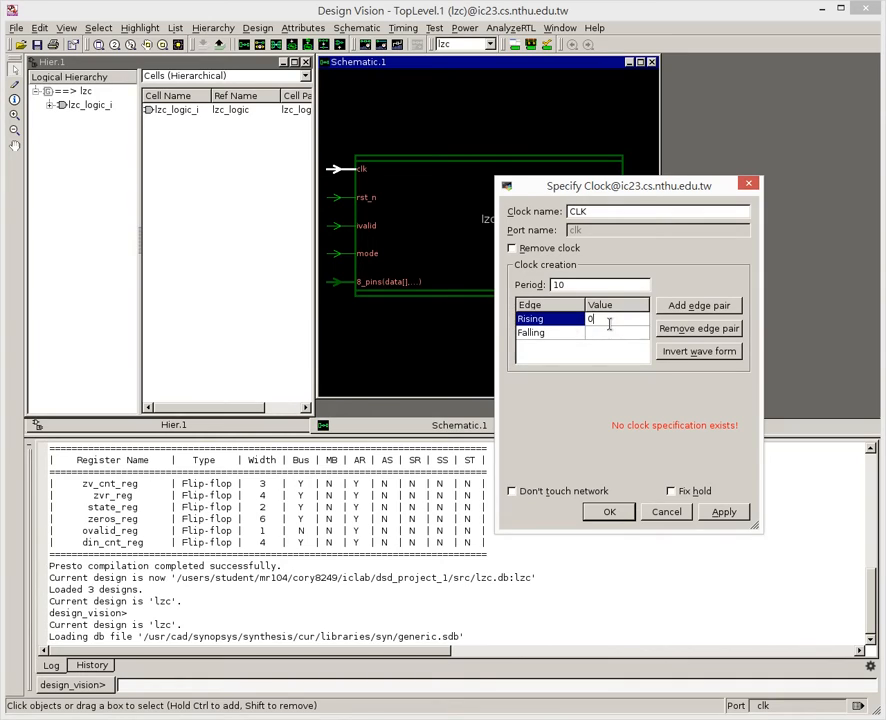
left_click(610, 334)
type("5")
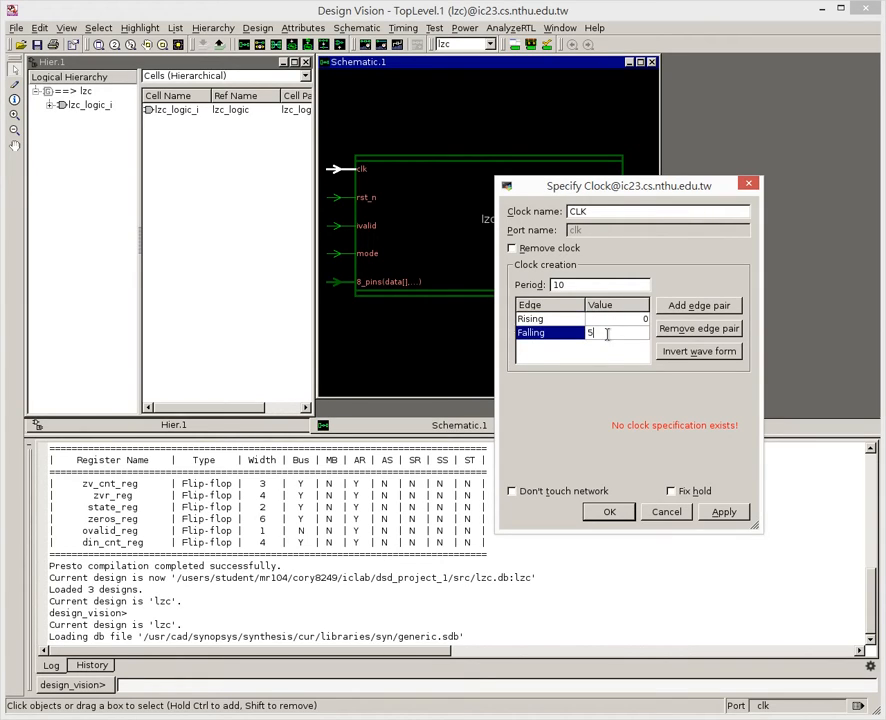
key("Return")
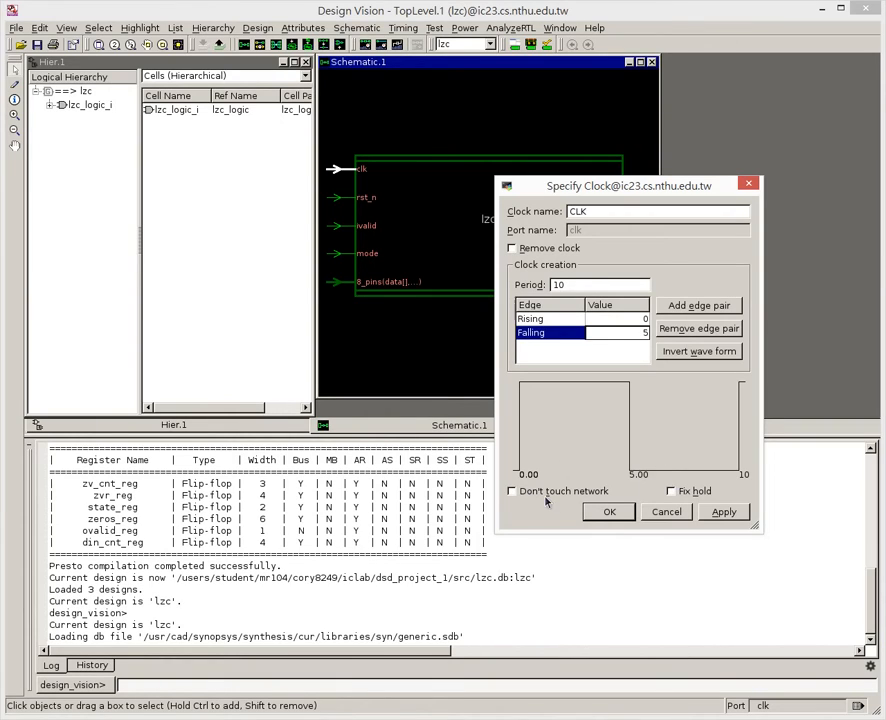
left_click(512, 491)
left_click(671, 492)
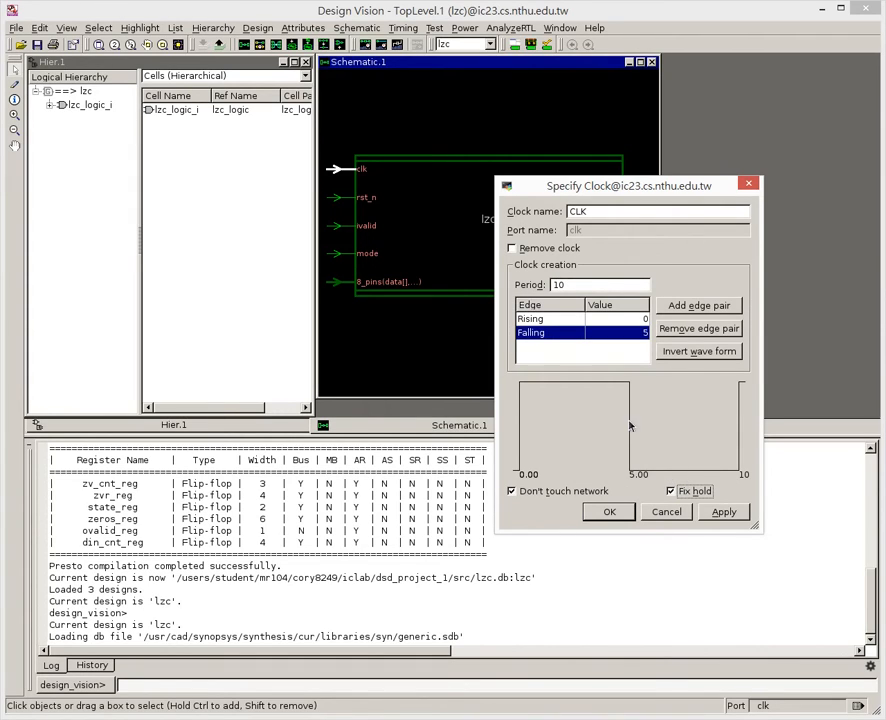
Step: Change the clock period to 20 and its falling edge to 10
left_click(558, 285)
key("BackSpace")
type("2")
left_click(618, 321)
left_click(633, 336)
double_click(645, 337)
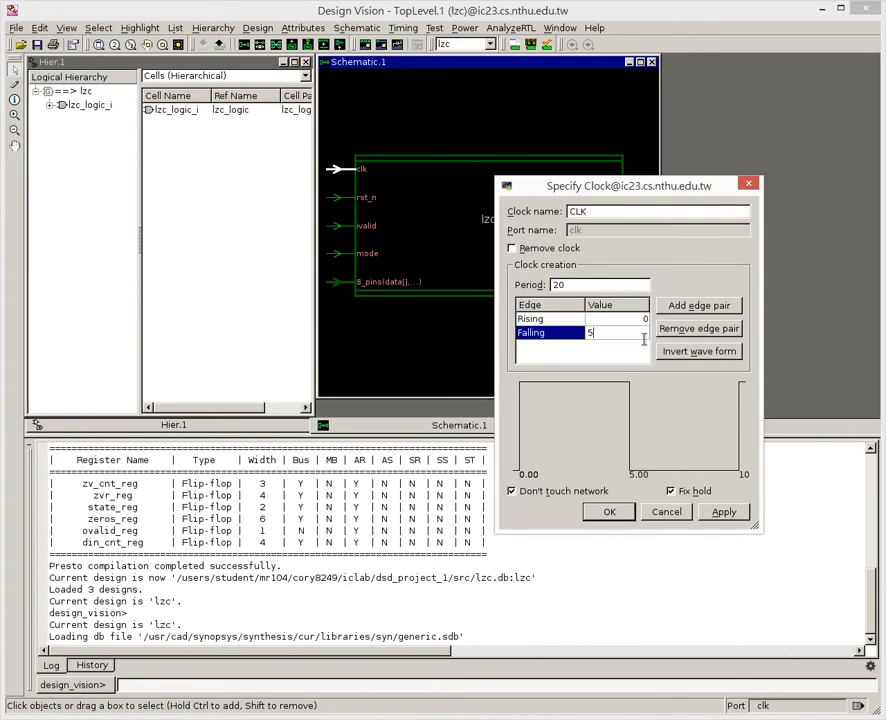
type("10")
key("Return")
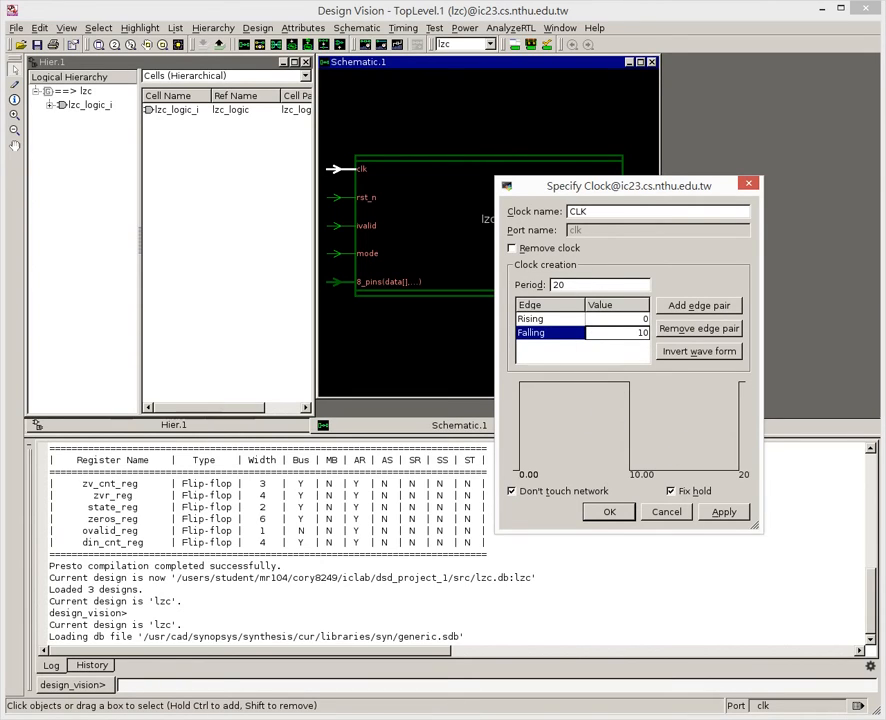
Step: Set the clock period to 10 and its falling edge to 5, and create the clock
left_click(590, 286)
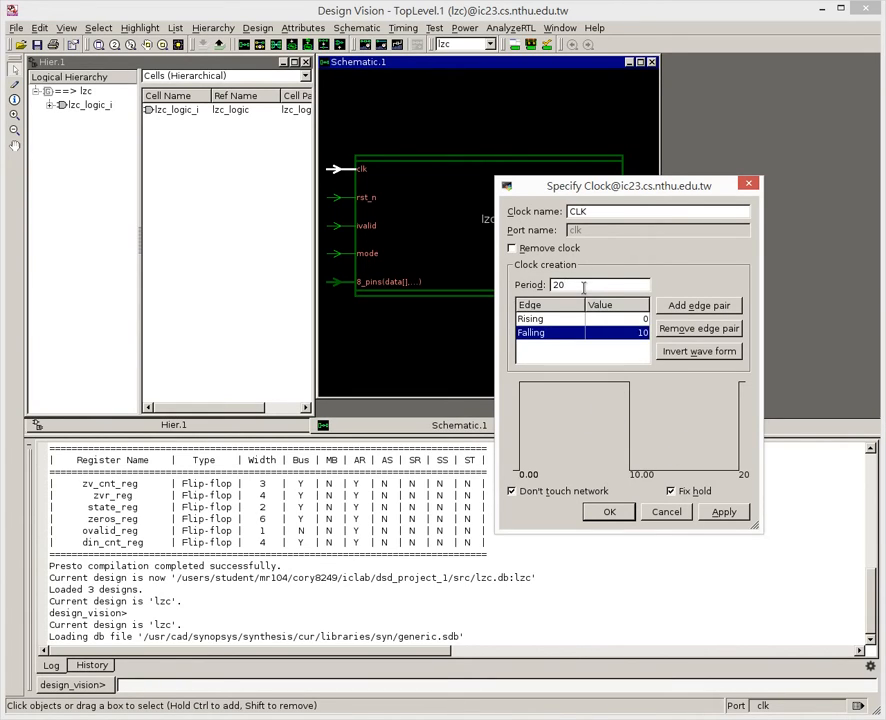
left_click_drag(583, 286, 547, 297)
type("10")
left_click(620, 334)
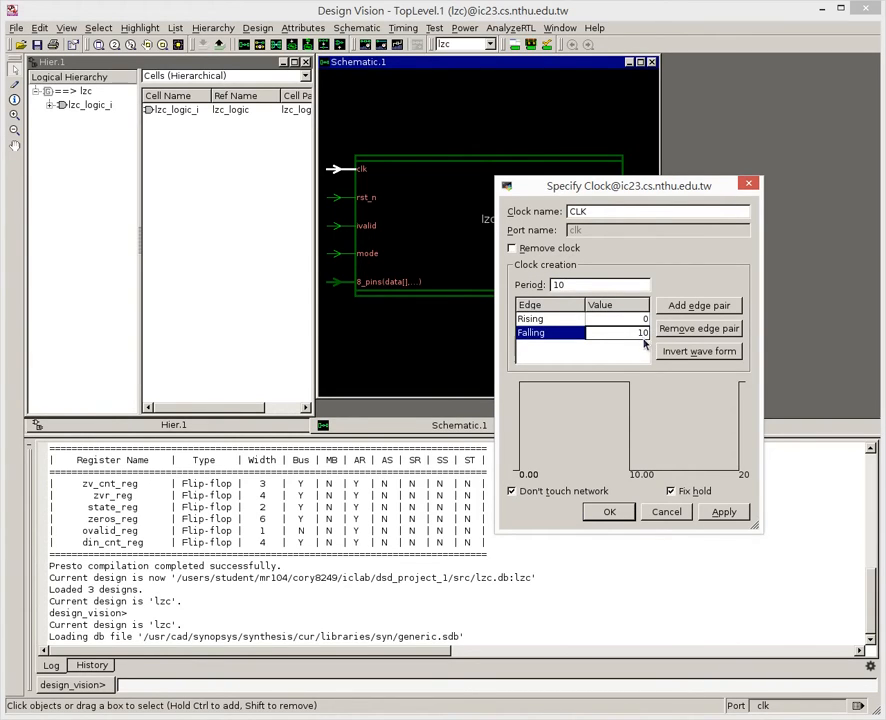
left_click(631, 320)
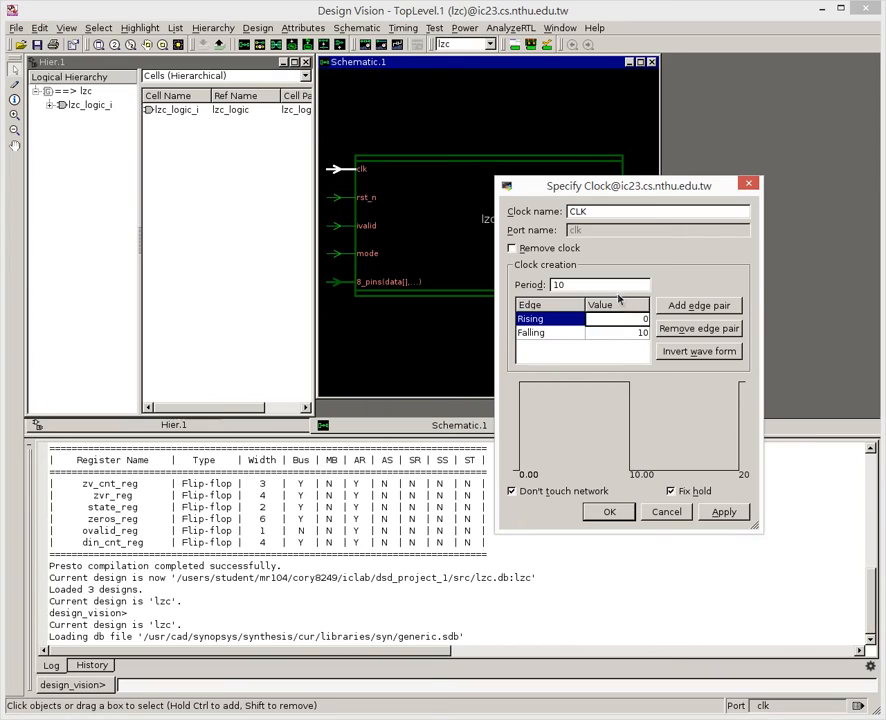
left_click(633, 336)
left_click(631, 336)
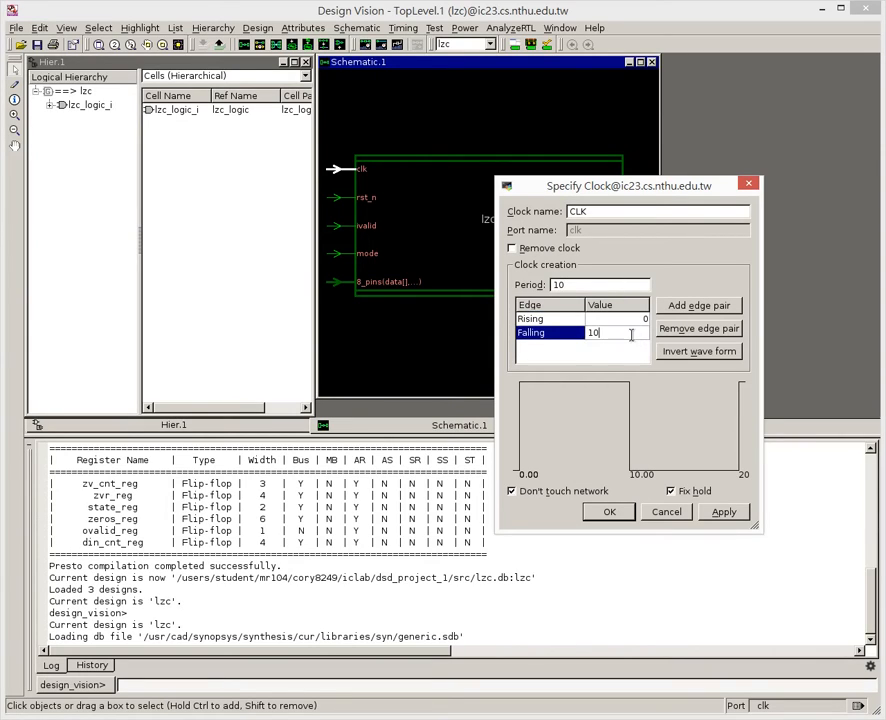
type("5")
key("Return")
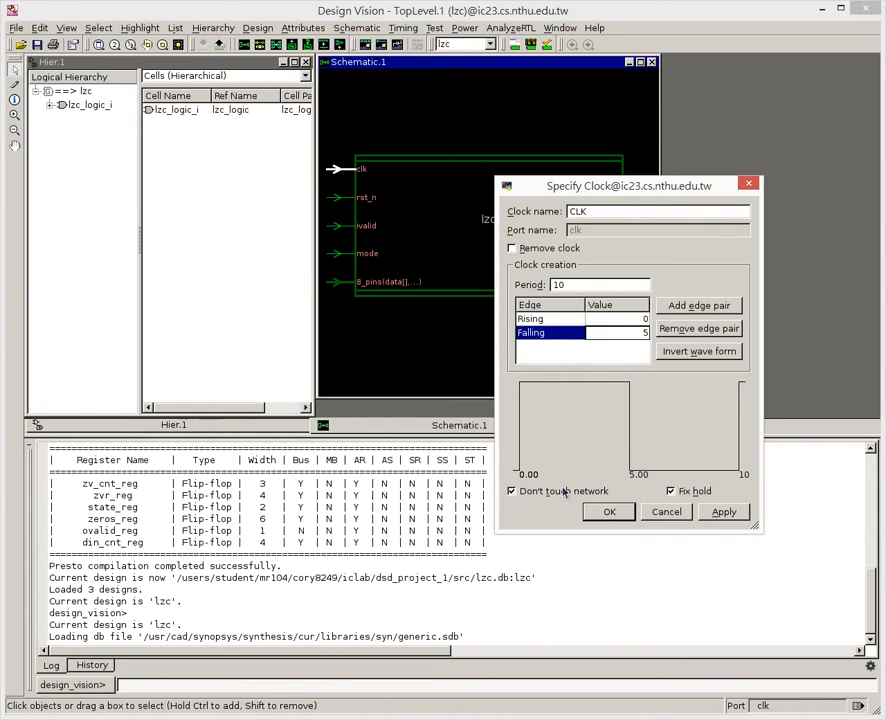
left_click(624, 512)
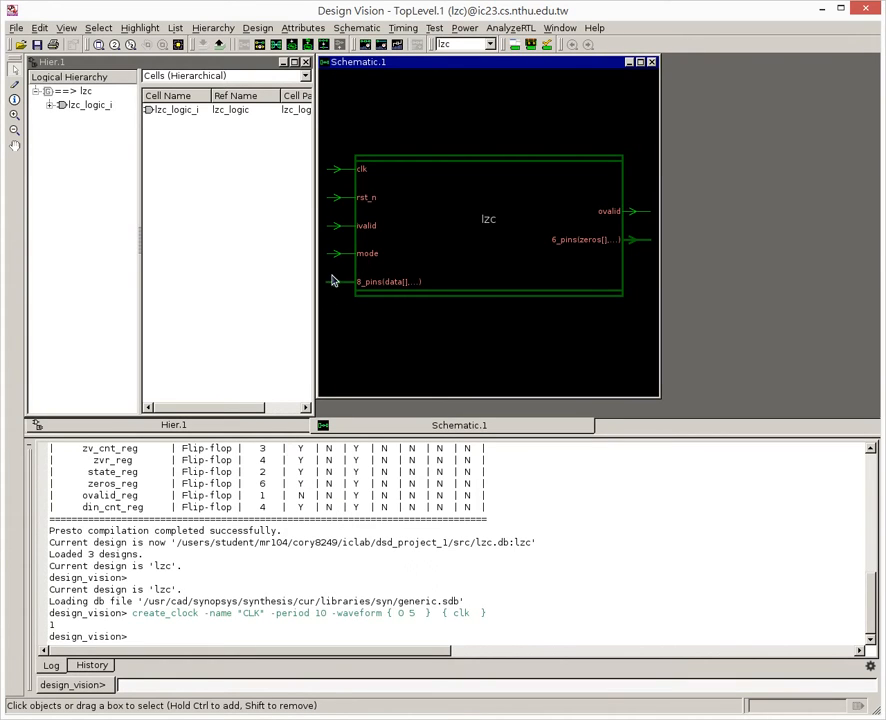
Step: In Adobe Acrobat Pro, read the "Timing Setup for Combinational Circuits" slide on page 29, and return to Design Vision
left_click(250, 718)
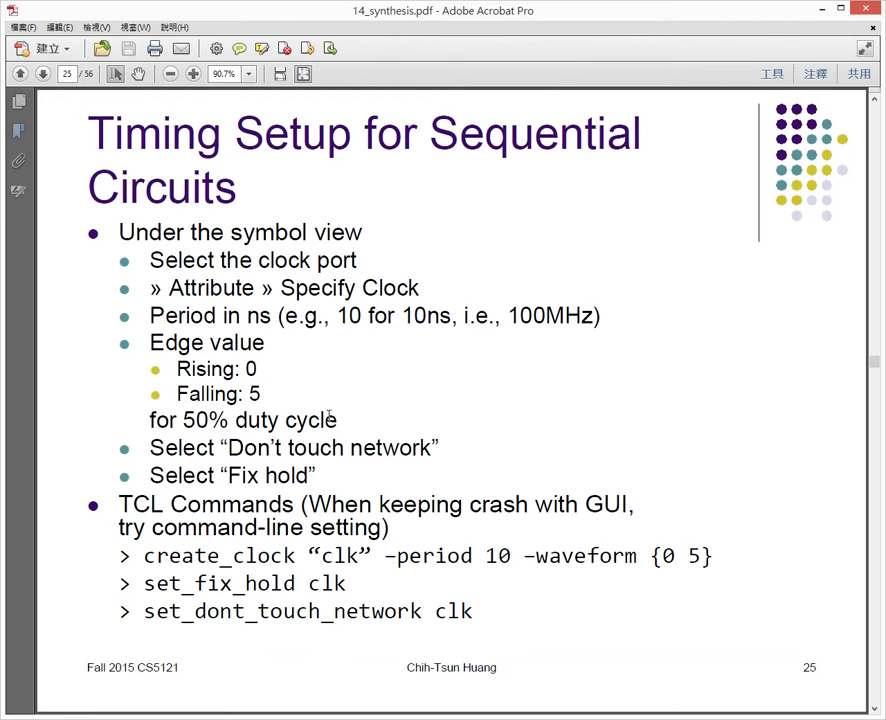
scroll(444, 364, "down", 1)
scroll(488, 436, "down", 3)
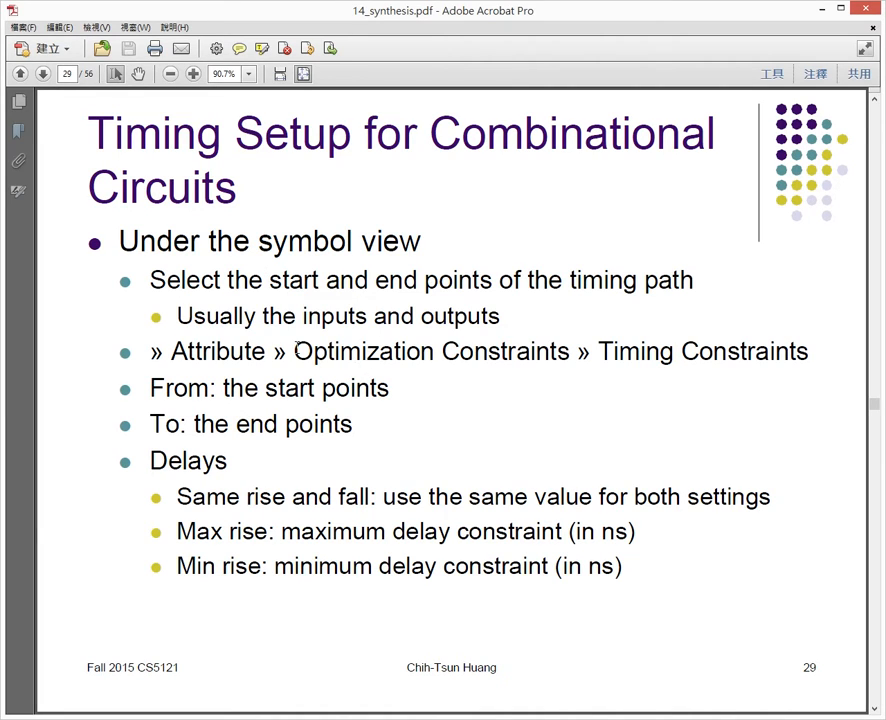
left_click_drag(150, 281, 524, 281)
left_click(549, 350)
left_click_drag(294, 352, 570, 352)
left_click(598, 352)
left_click_drag(220, 532, 390, 532)
left_click(447, 470)
left_click(481, 496)
left_click(331, 346)
left_click(397, 718)
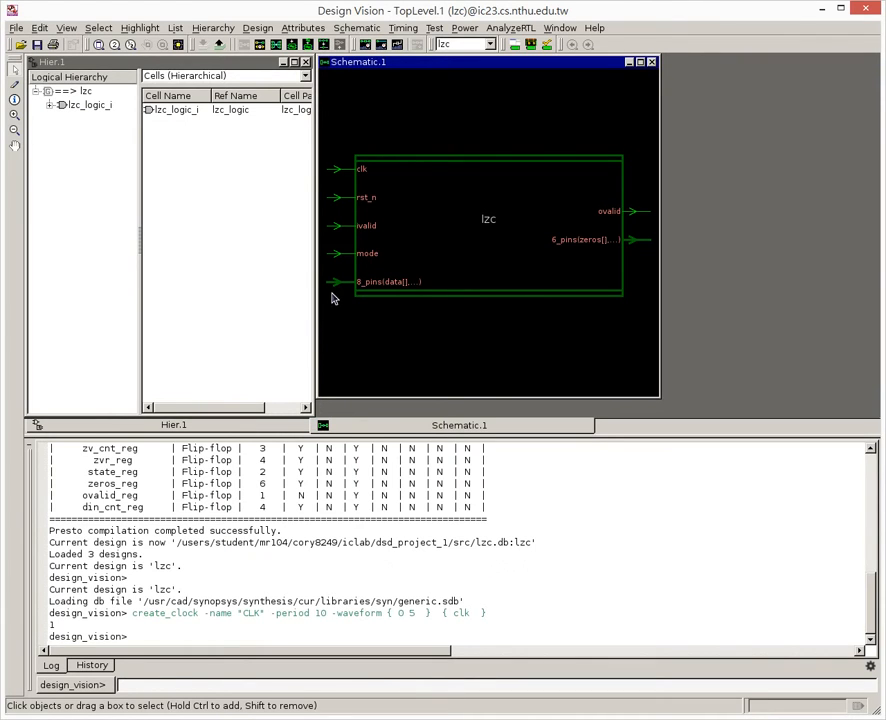
Step: Select every input port except clk together with all output ports, and open the timing constraints for these paths
left_click_drag(343, 329, 323, 201)
left_click_drag(322, 195, 324, 196)
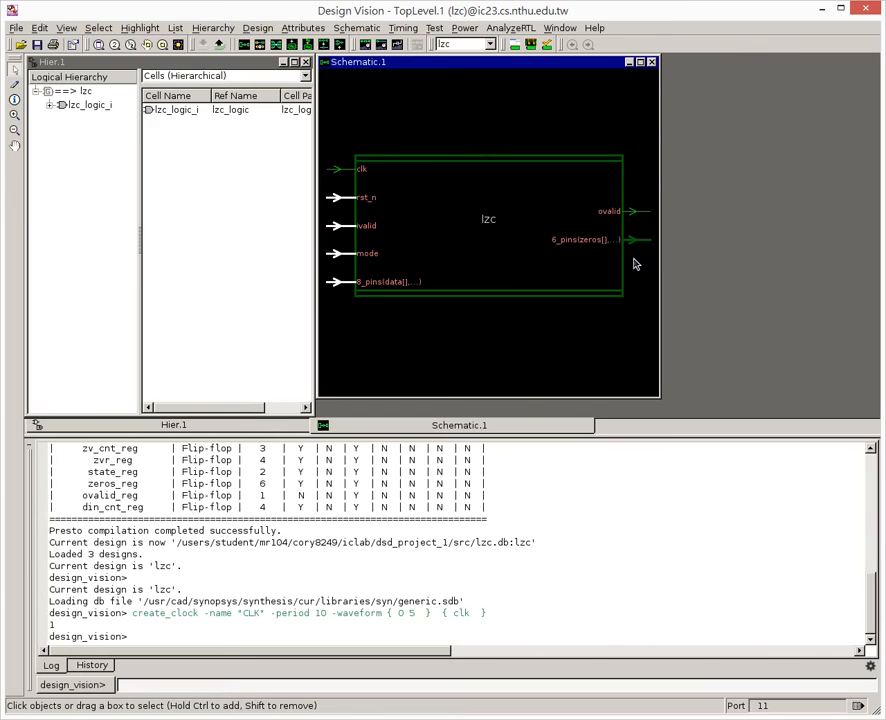
left_click_drag(645, 284, 630, 222, "ctrl")
left_click(293, 32)
mouse_move(300, 84)
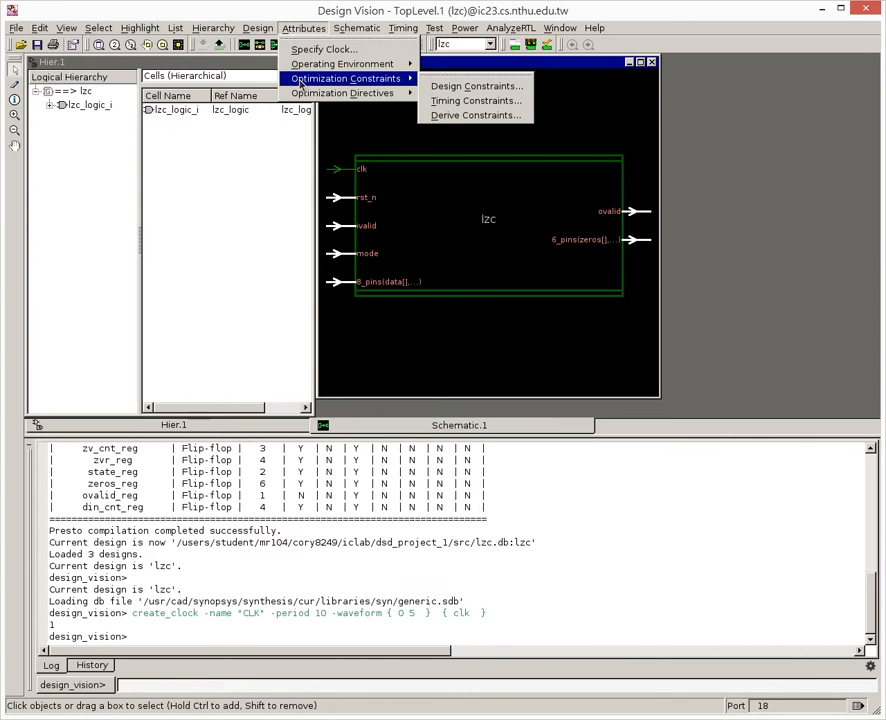
left_click(487, 102)
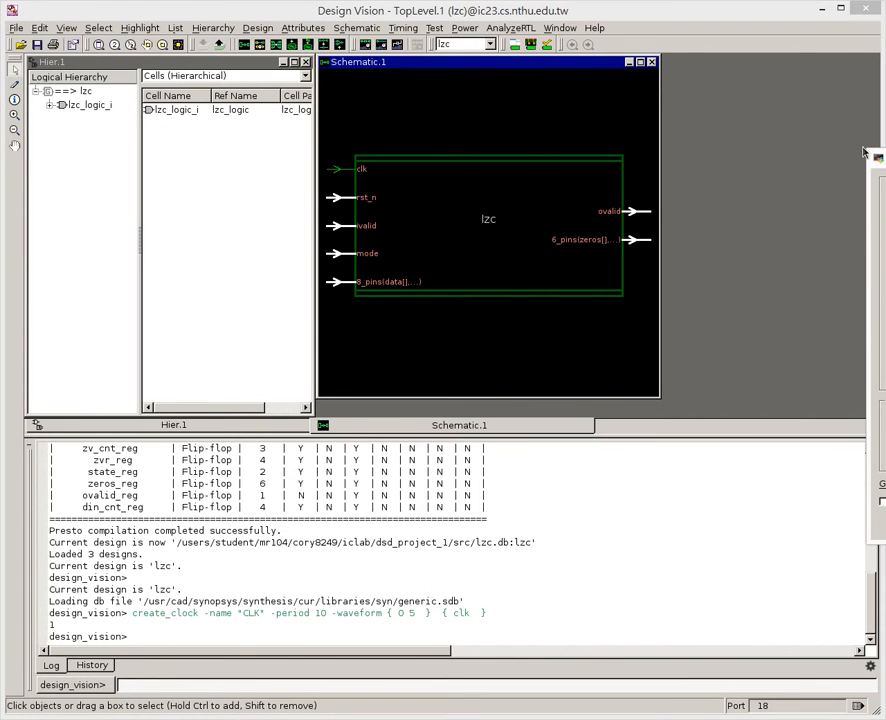
left_click_drag(878, 158, 704, 116)
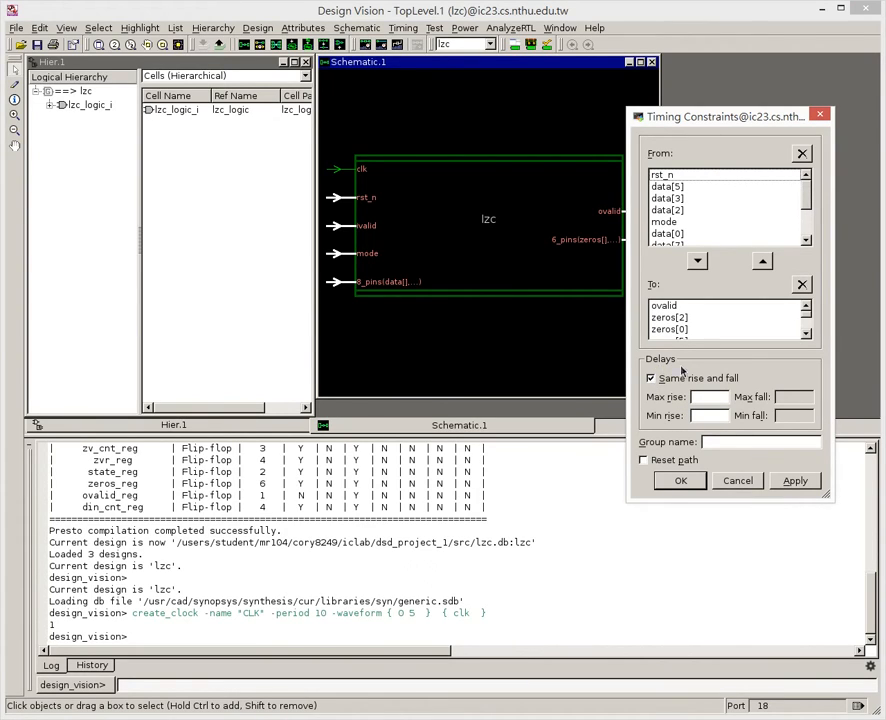
Step: Constrain the input-to-output paths to a maximum delay of 10 and a minimum delay of 0, with same rise and fall
left_click(712, 397)
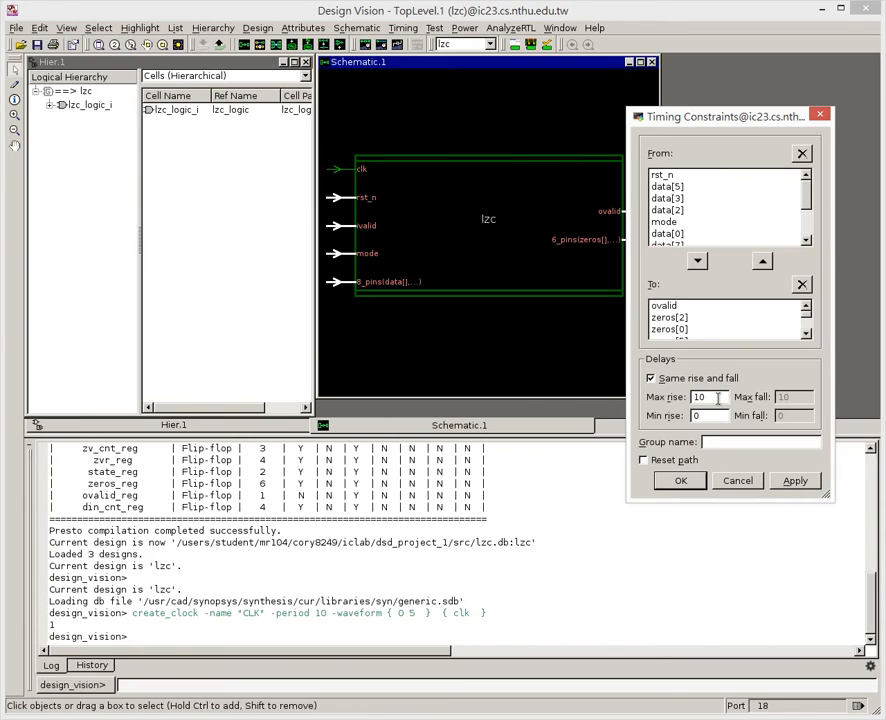
left_click(708, 415)
double_click(703, 397)
type("9")
left_click_drag(718, 420, 669, 422)
type("0")
double_click(698, 397)
type("10")
left_click(679, 481)
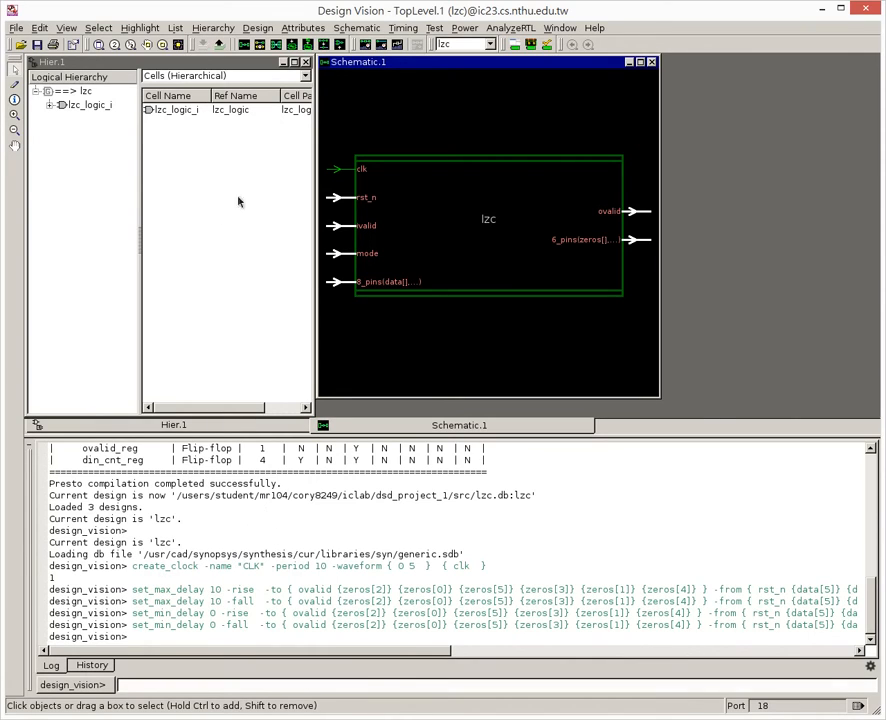
Step: Run a design check on lzc and all its sub-designs with detailed warnings, and examine the warnings in the log
left_click(248, 28)
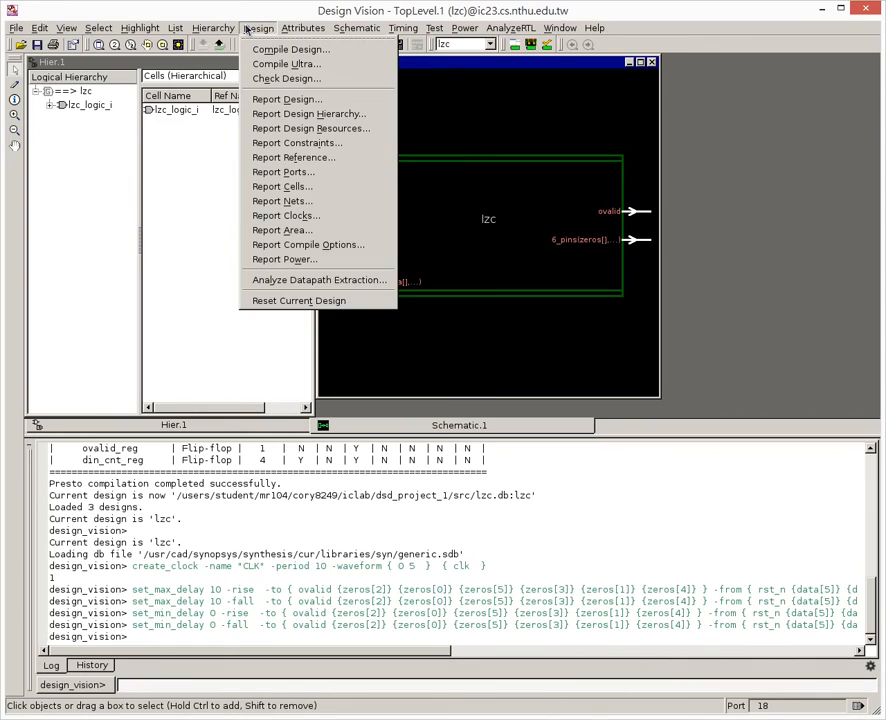
left_click(287, 80)
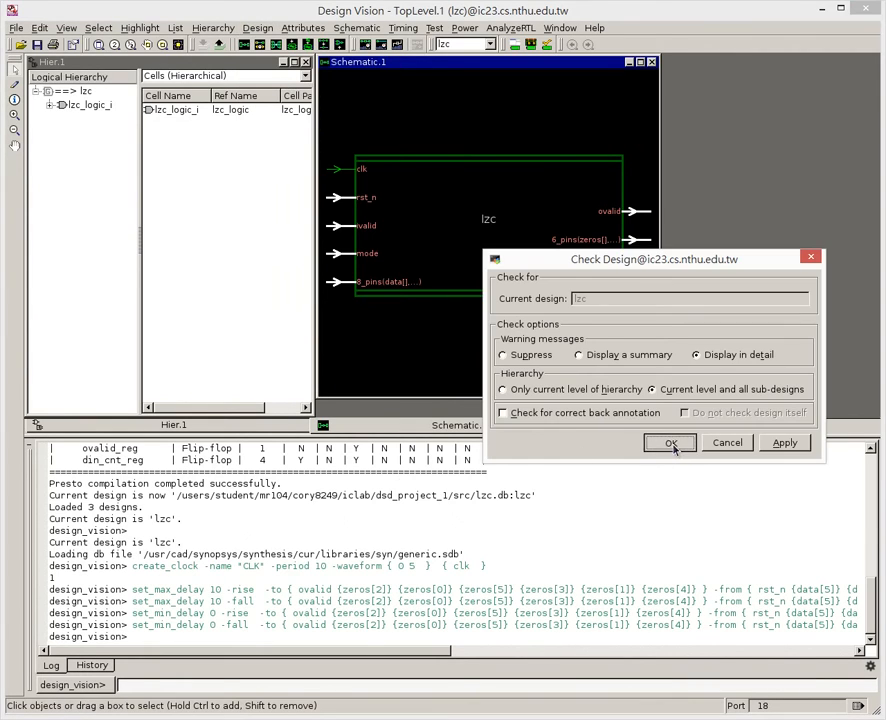
left_click(674, 448)
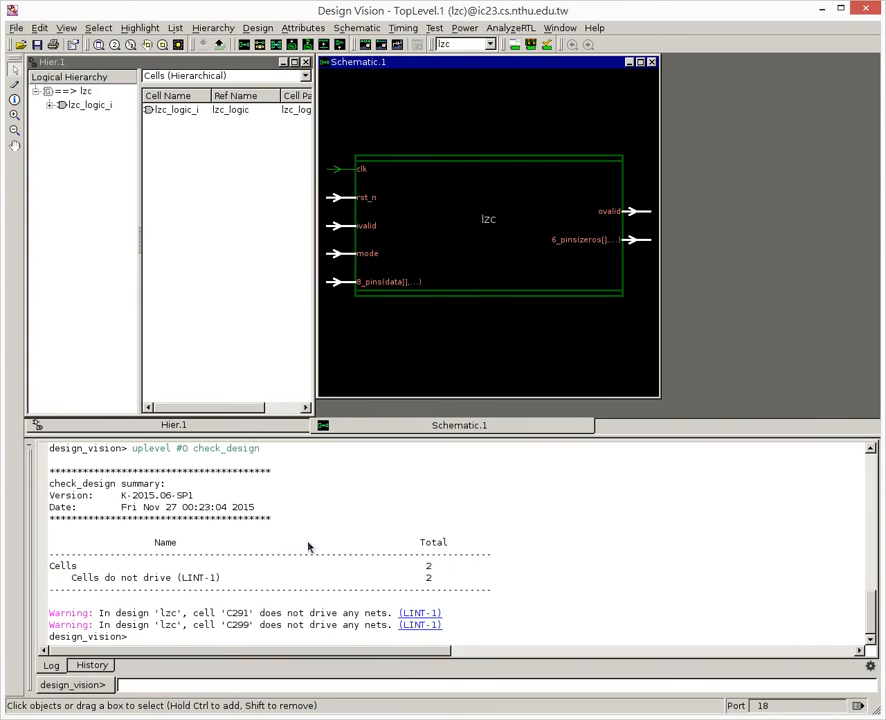
scroll(309, 545, "up", 5)
scroll(309, 545, "down", 5)
left_click_drag(130, 613, 252, 624)
left_click(253, 625)
Step: Compile lzc with exact mapping, medium map, area and power effort, fixing design rules and optimizing the mapping
left_click(254, 28)
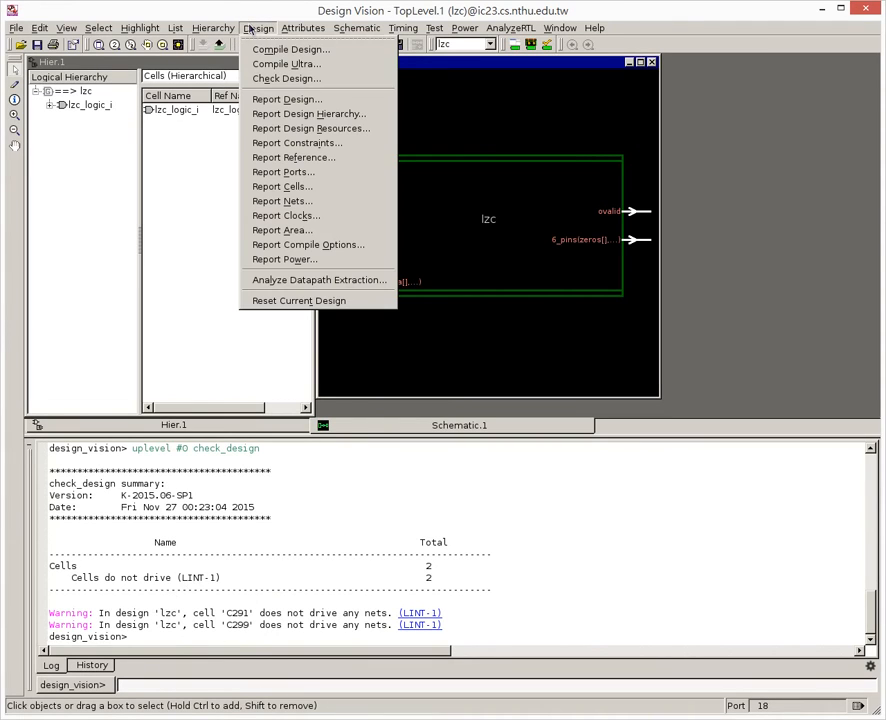
left_click(300, 49)
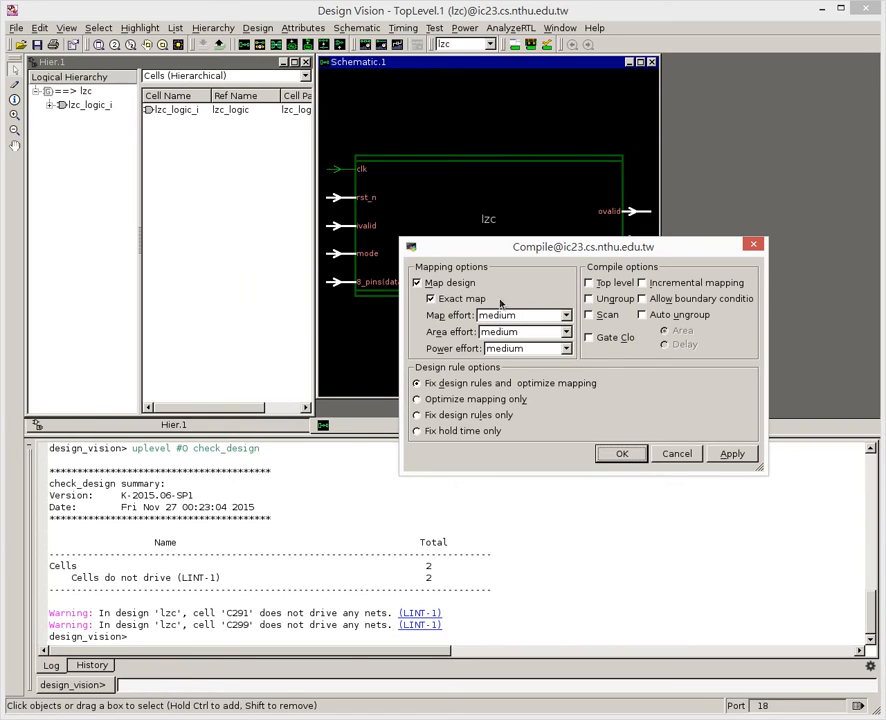
left_click(600, 462)
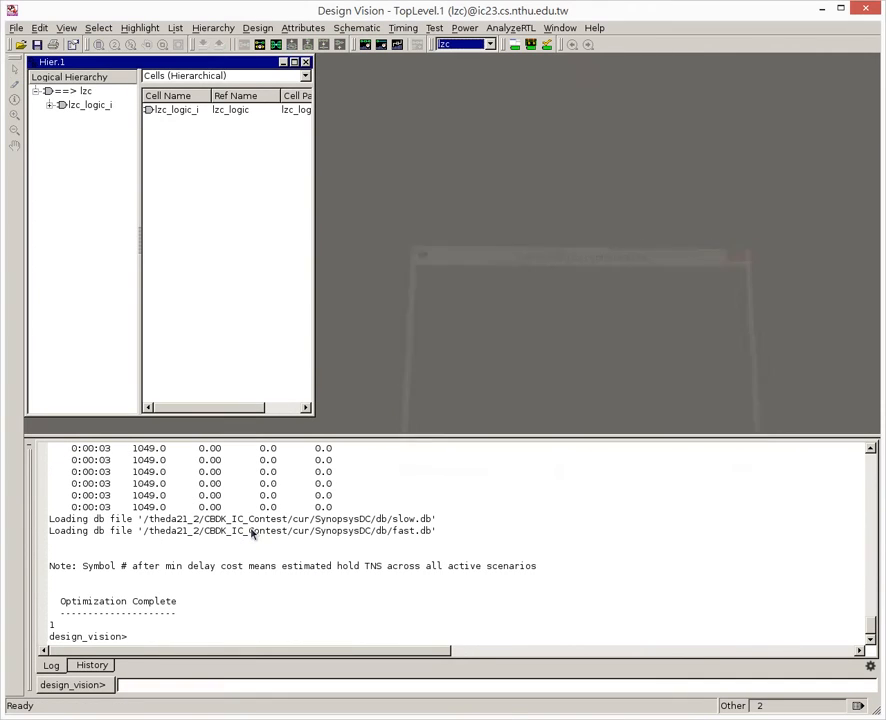
Step: Review the compile log's optimization and area-recovery tables for area, worst negative slack, setup cost and design rule cost
scroll(390, 532, "up", 8)
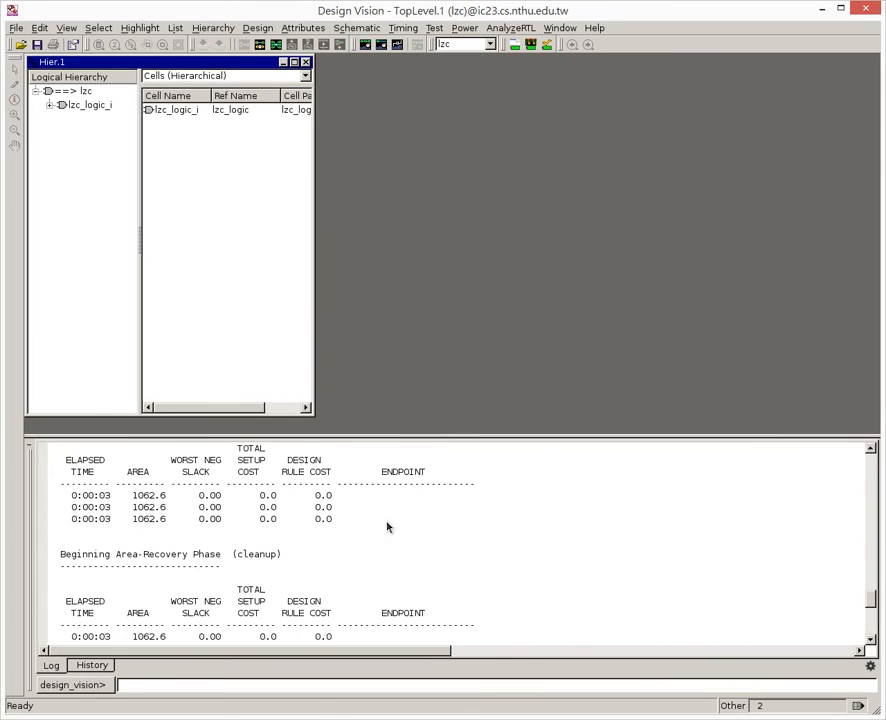
scroll(408, 544, "up", 3)
scroll(400, 550, "down", 8)
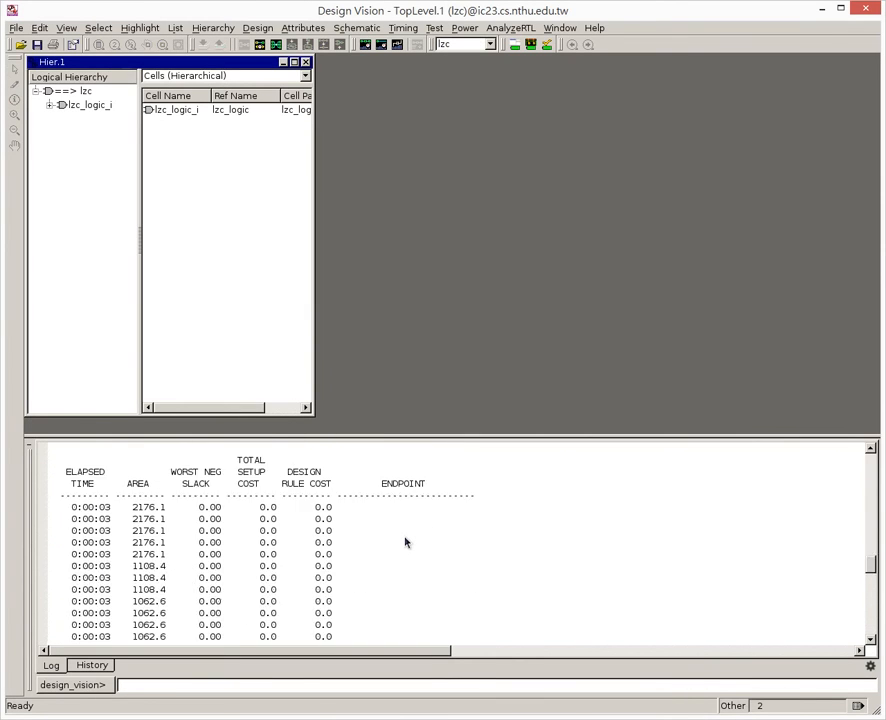
scroll(392, 561, "down", 3)
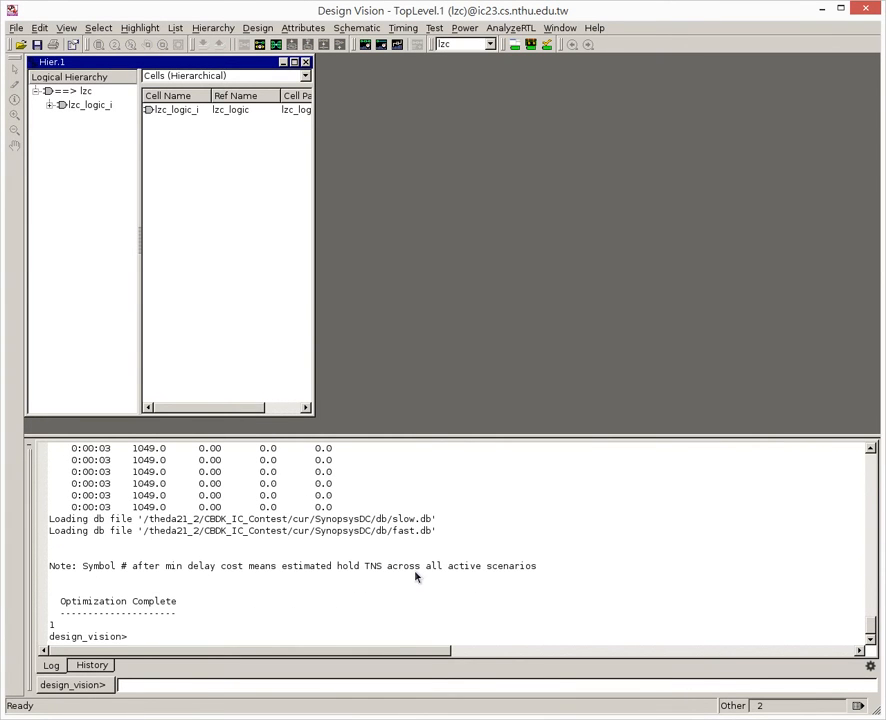
scroll(370, 546, "up", 3)
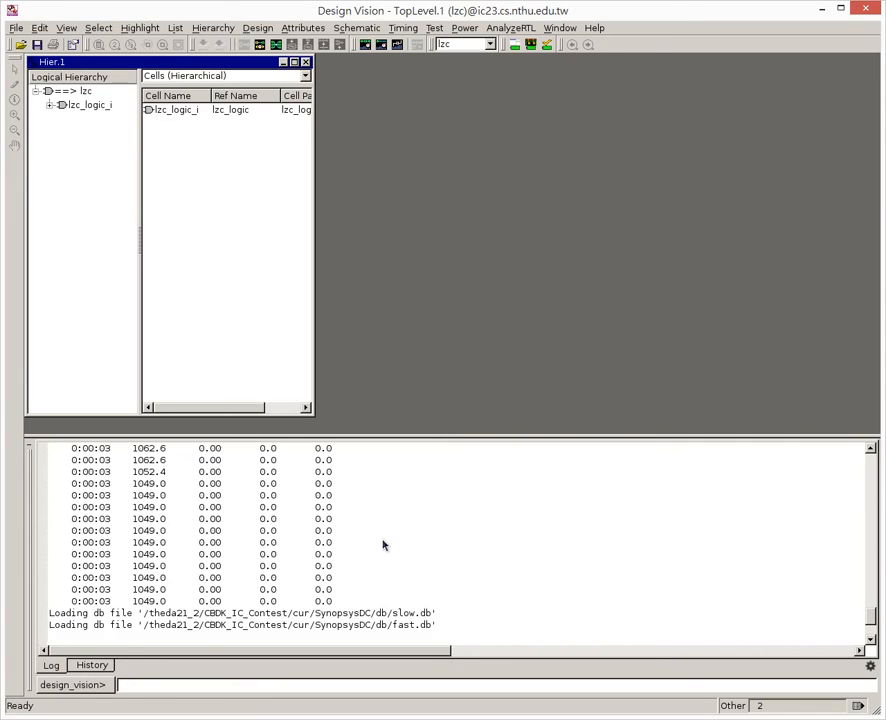
scroll(383, 545, "up", 3)
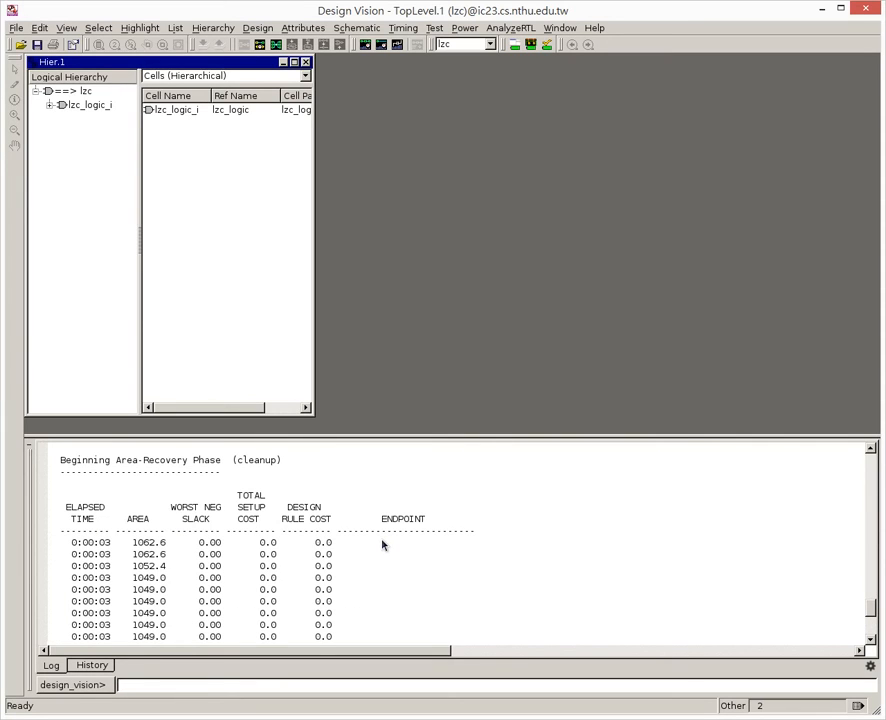
scroll(382, 544, "down", 6)
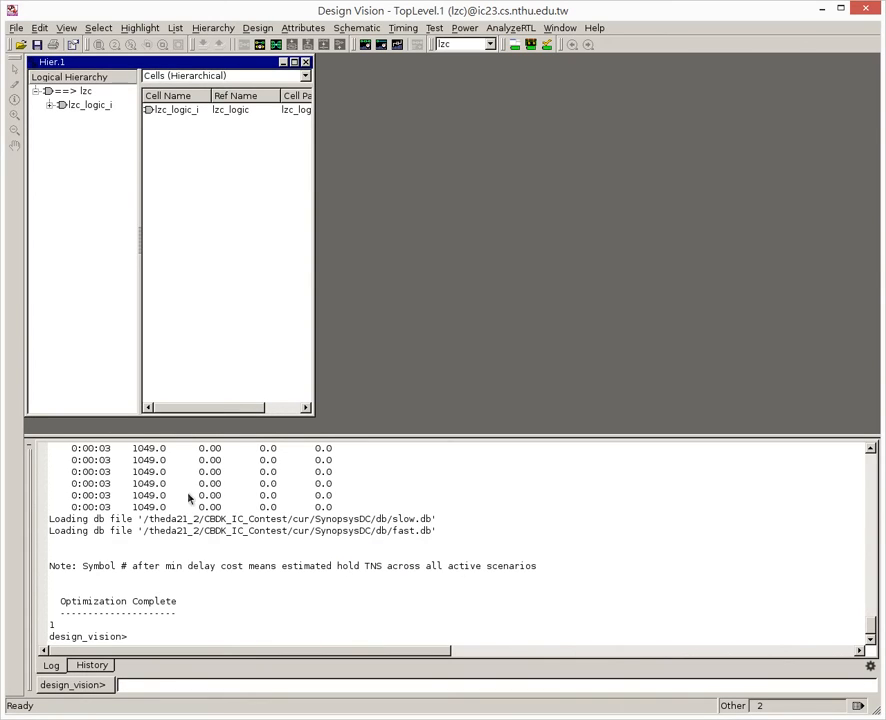
Step: Create a schematic of lzc_logic_i, expand it and its lzc_8bit_i sub-block down to gates, and maximize the schematic view
left_click(74, 91)
left_click(180, 110)
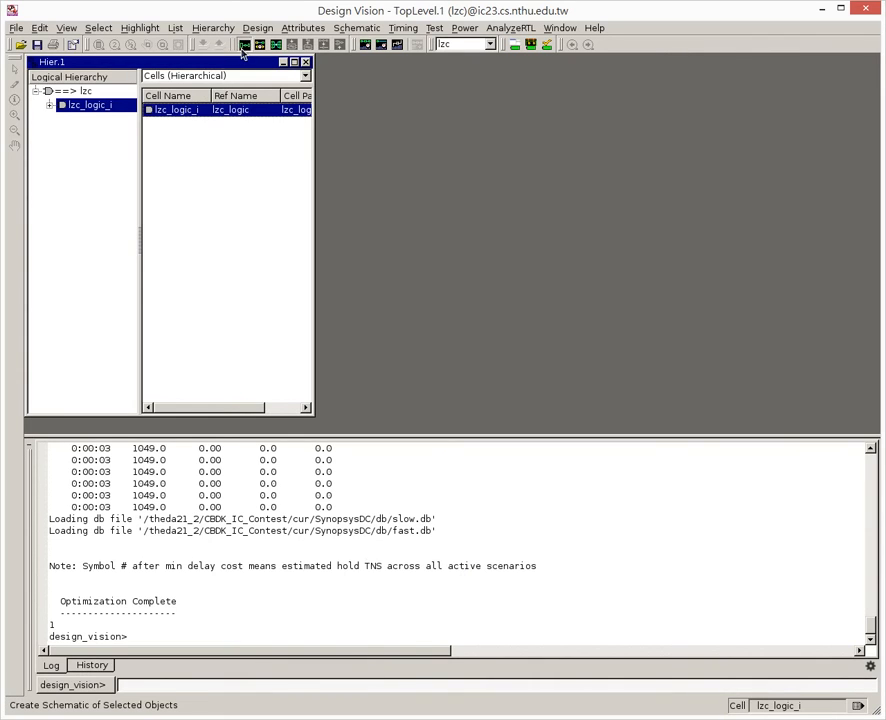
left_click(243, 45)
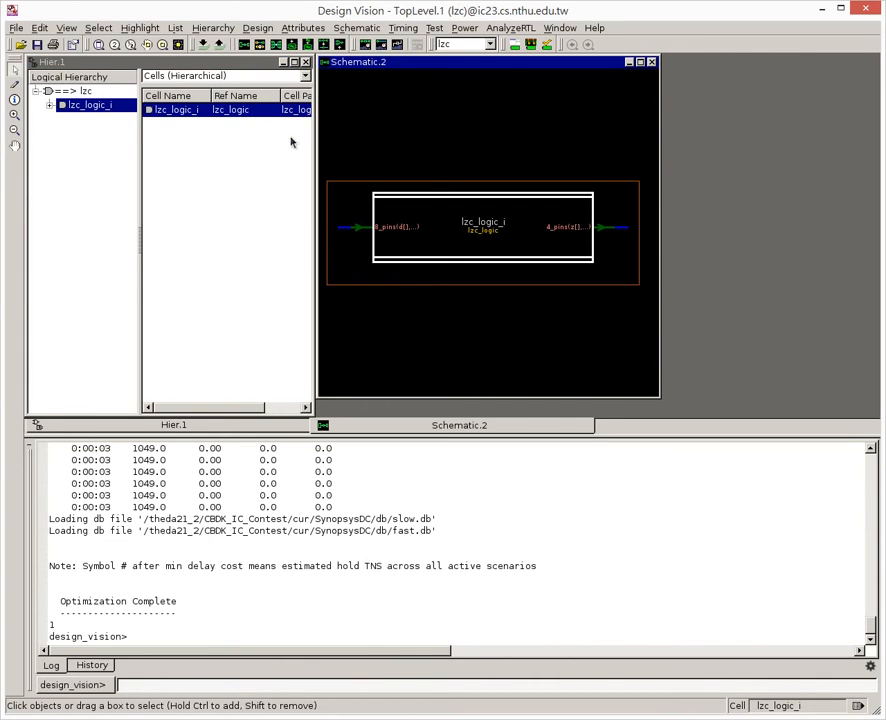
left_click(68, 91)
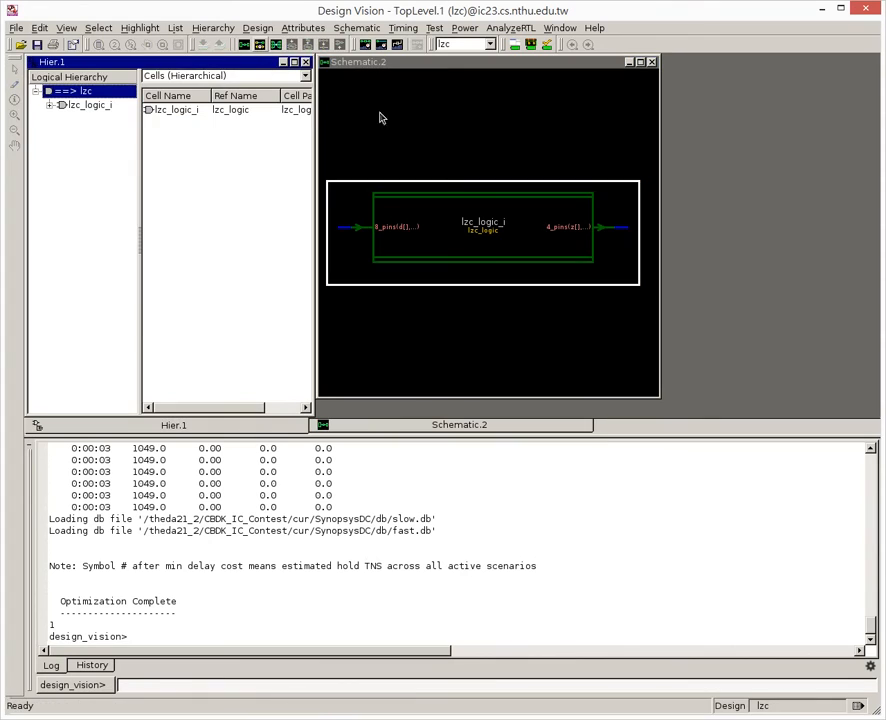
double_click(372, 222)
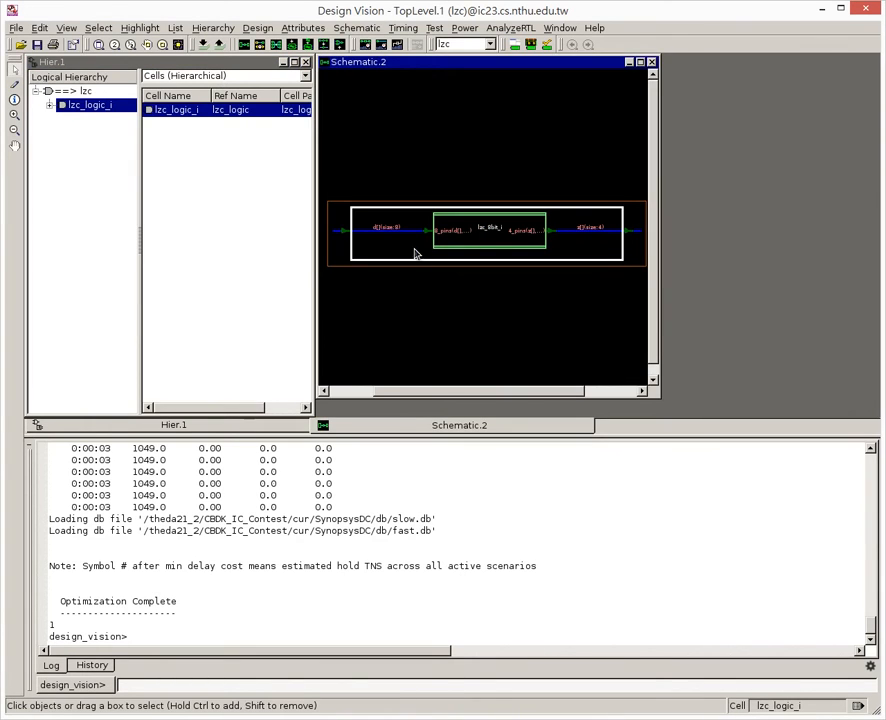
double_click(458, 248)
left_click(644, 63)
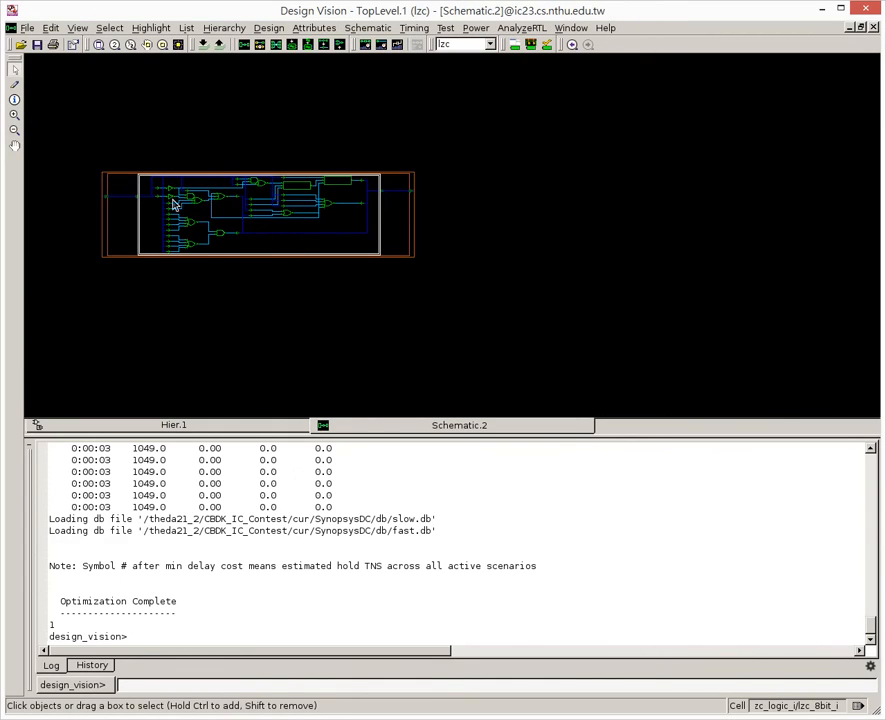
Step: Inspect the gates, cells and nets inside lzc_8bit_i in the synthesized schematic, including cell U5
double_click(174, 236)
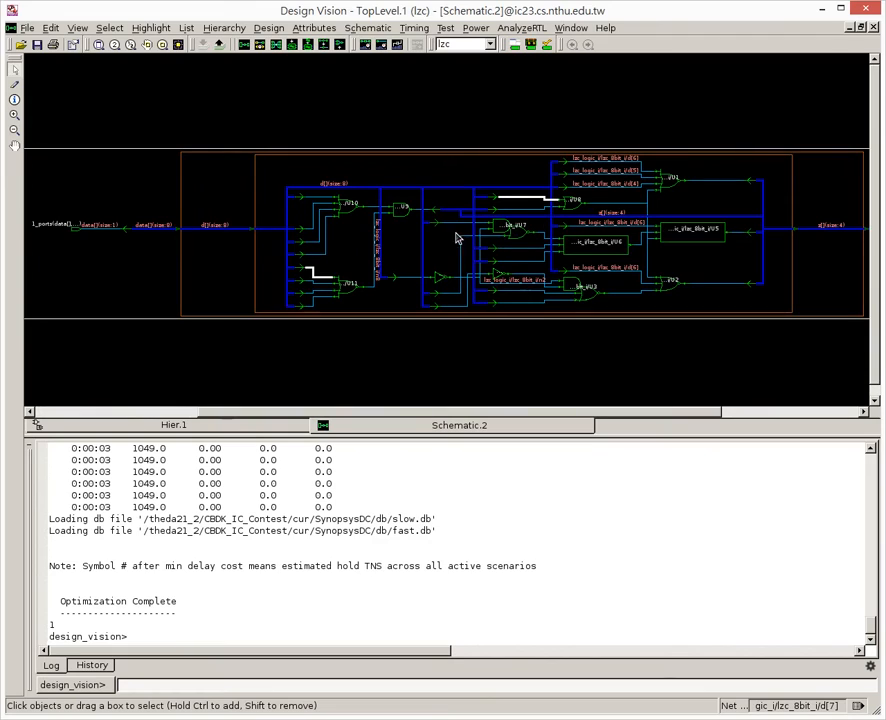
left_click(359, 219)
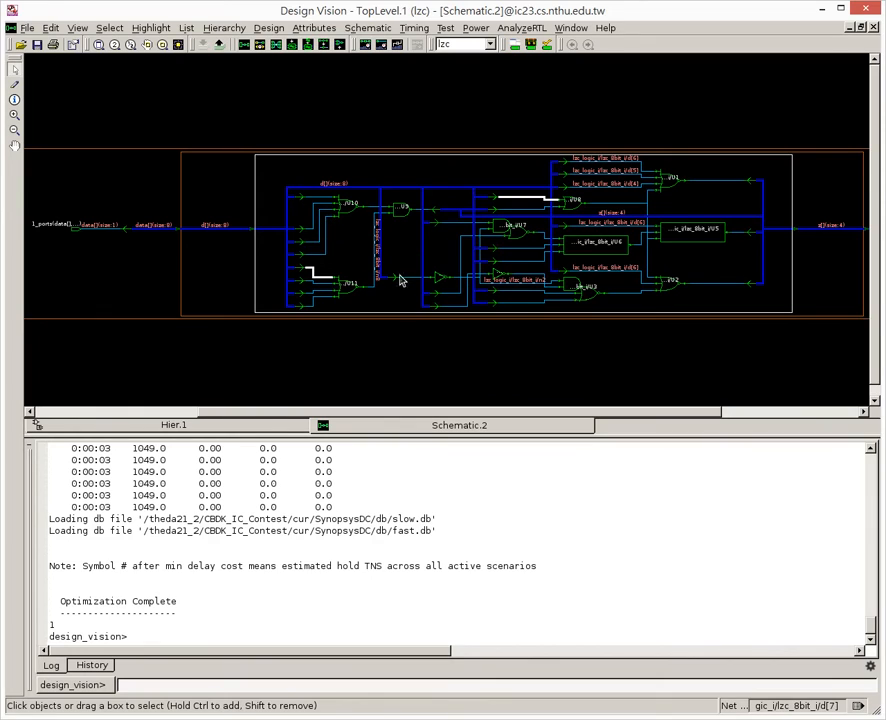
double_click(581, 247)
double_click(660, 231)
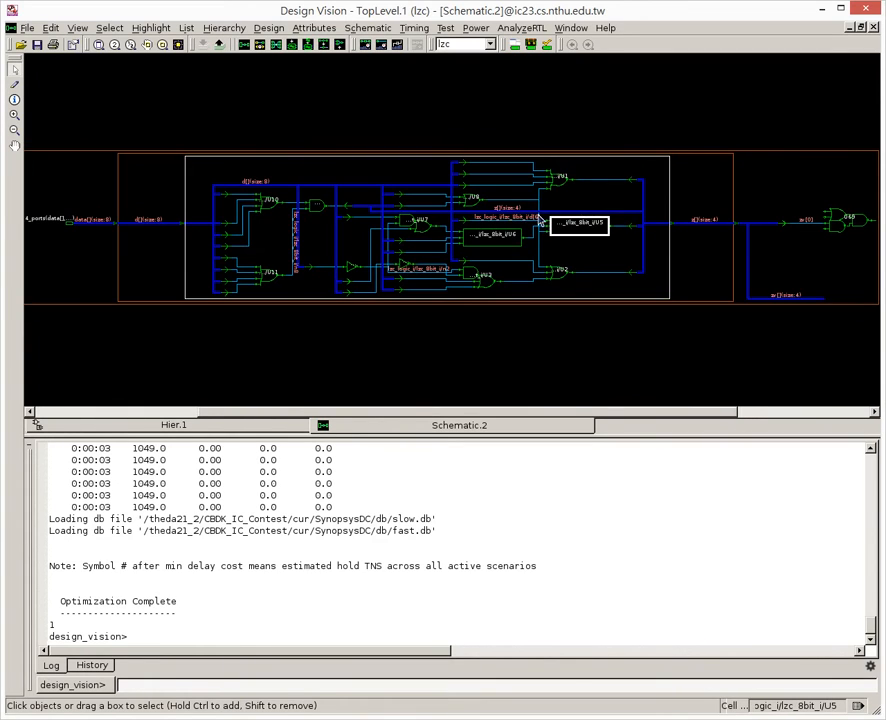
left_click(466, 209)
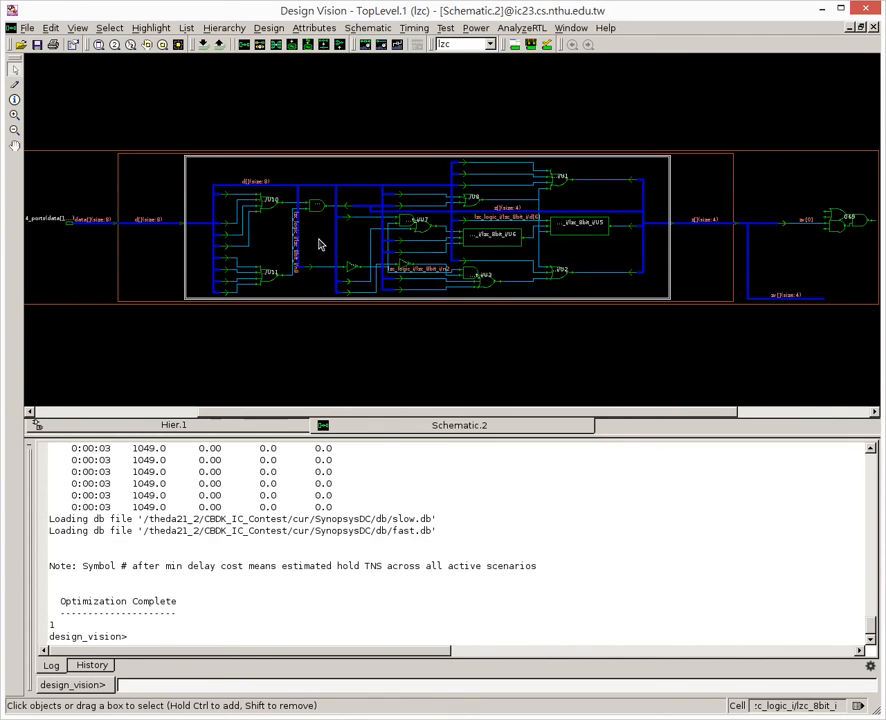
scroll(318, 257, "up", 1, "ctrl")
scroll(508, 368, "up", 1, "ctrl")
left_click_drag(577, 411, 491, 381)
scroll(486, 278, "up", 2, "ctrl")
scroll(488, 281, "down", 3, "ctrl")
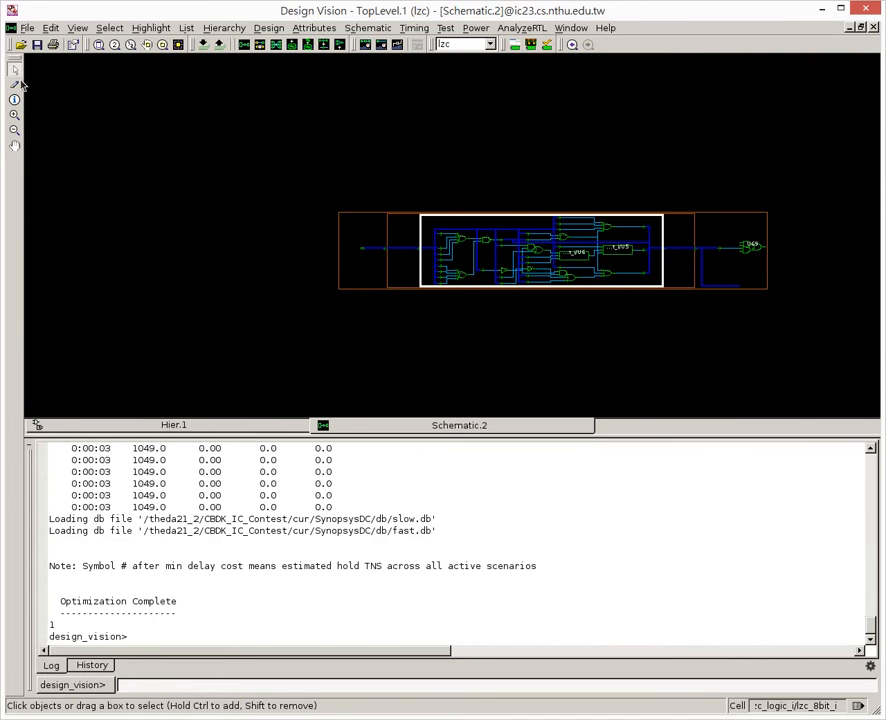
Step: Generate a timing path report in the report viewer with full path type, max delay type and one worst path per endpoint
left_click(412, 28)
mouse_move(476, 28)
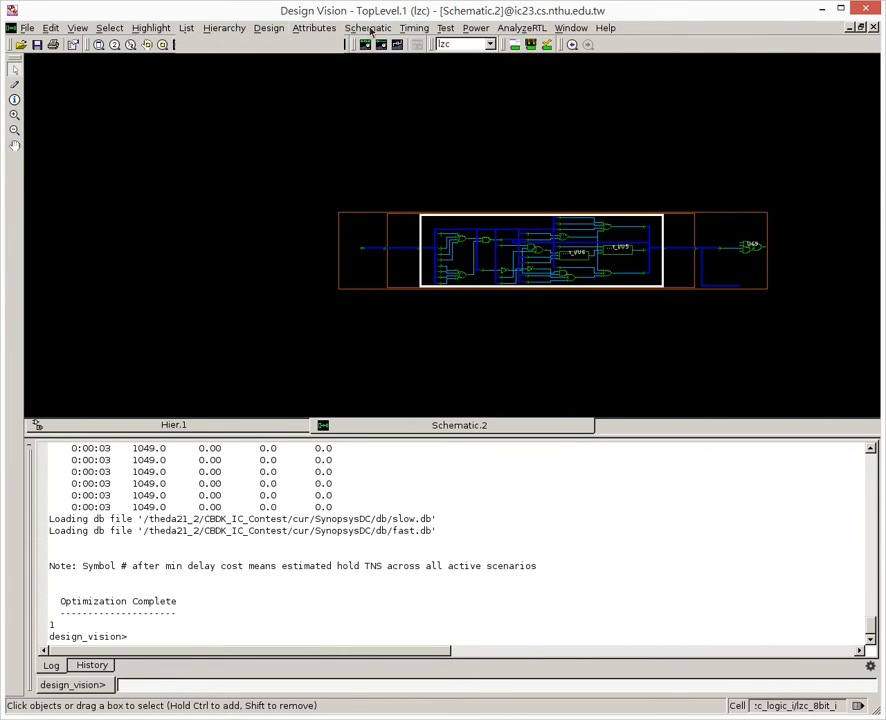
left_click(410, 32)
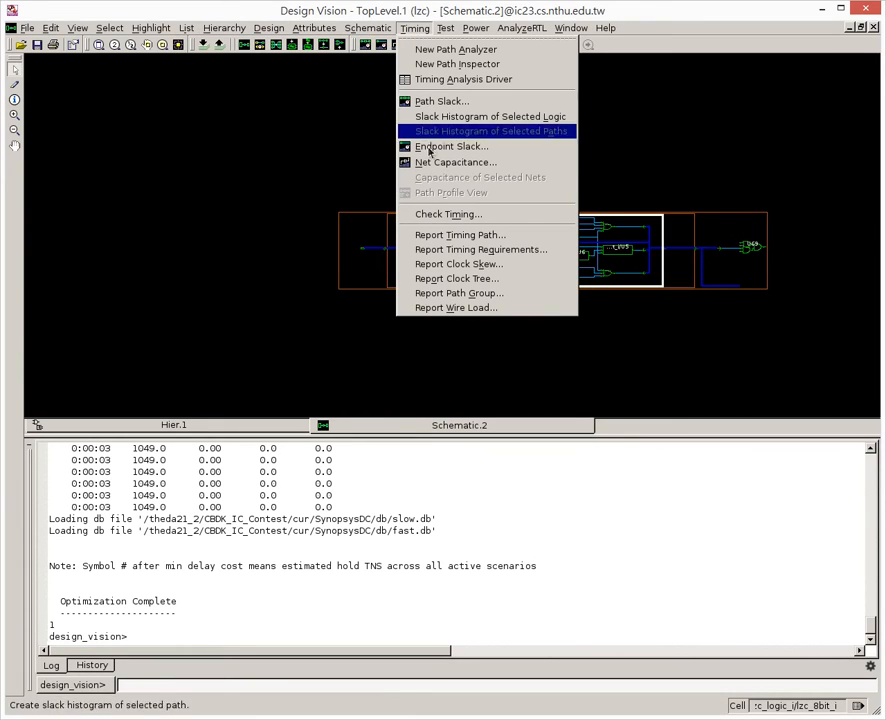
left_click(459, 236)
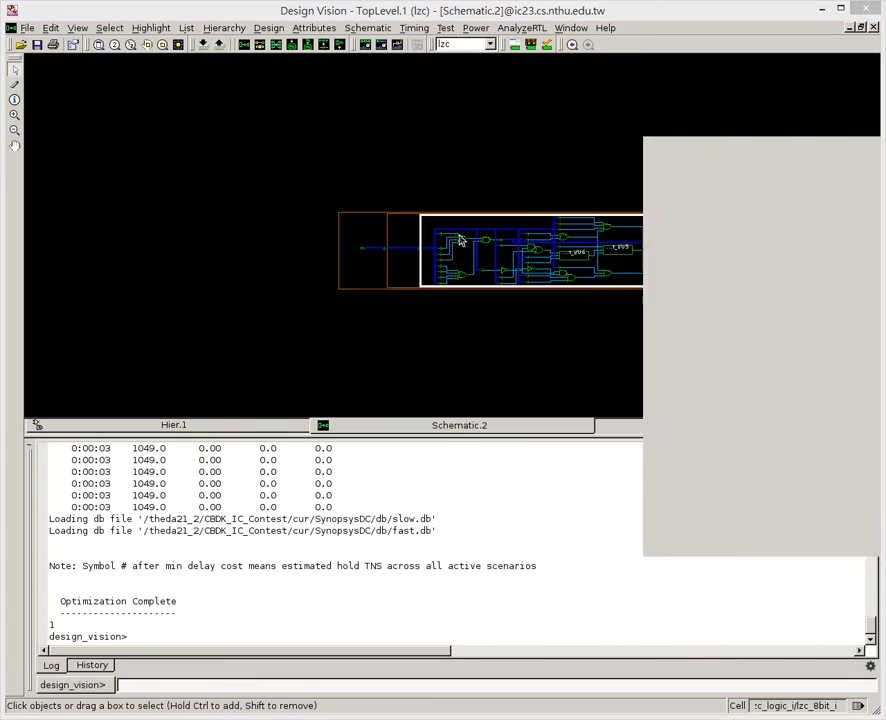
left_click_drag(712, 178, 401, 134)
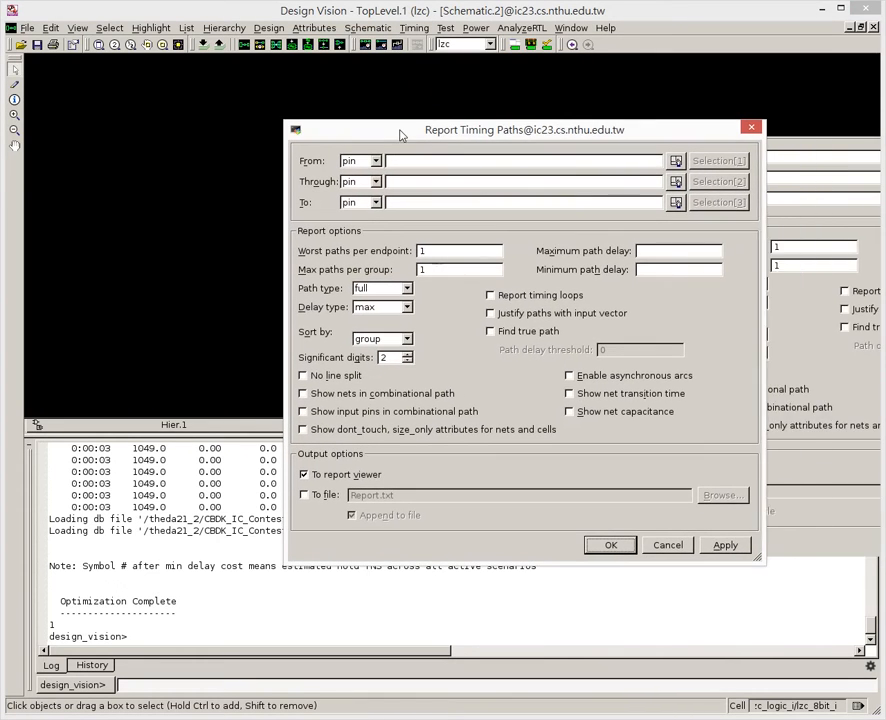
left_click(610, 546)
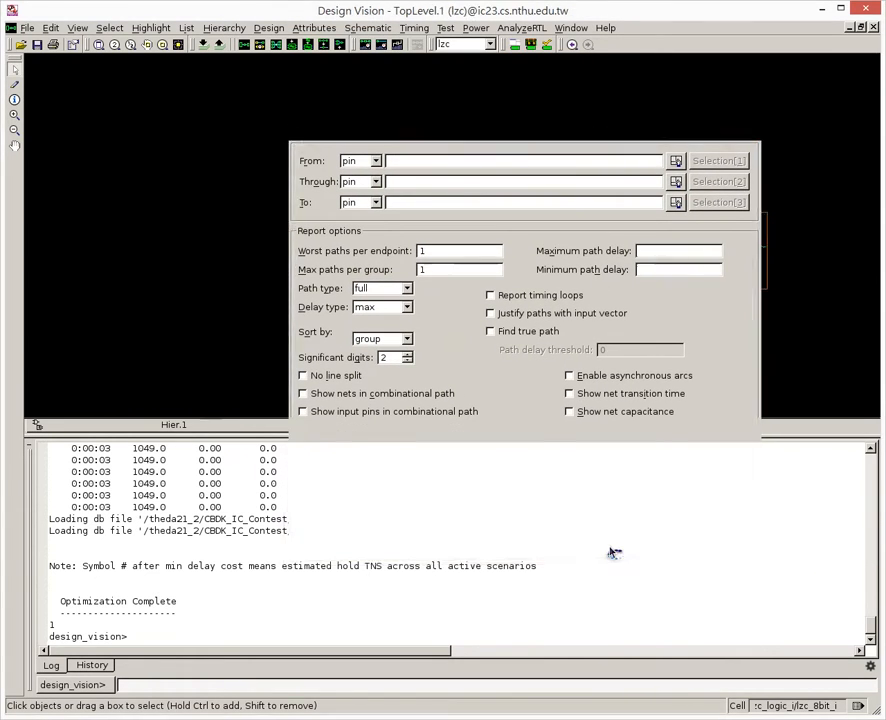
Step: Read through the reported timing path in the log, checking its startpoint, endpoint, cell delays and arrival time
scroll(429, 590, "up", 13)
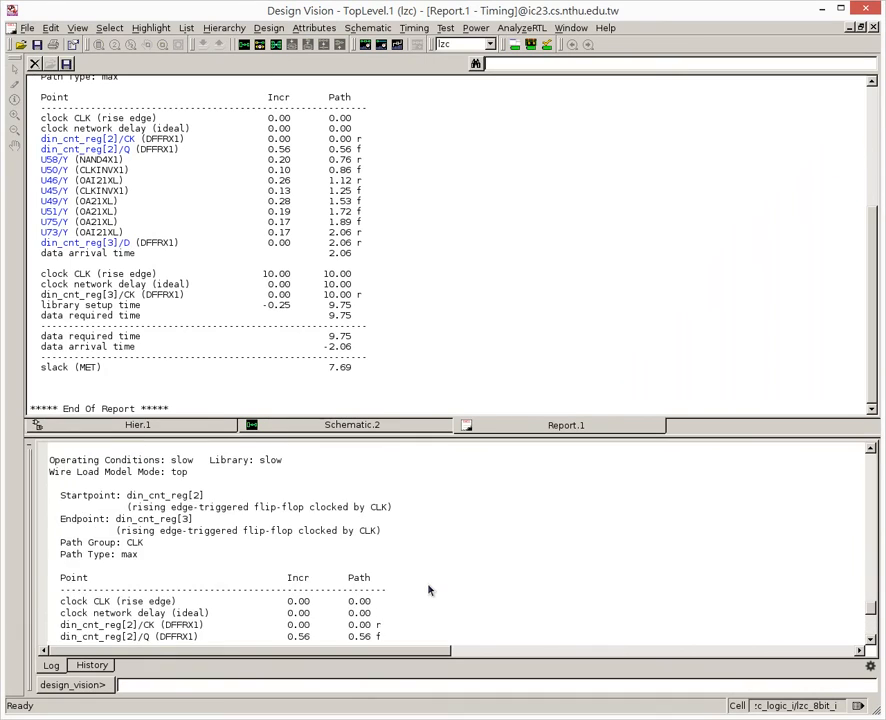
scroll(430, 588, "down", 13)
scroll(380, 575, "up", 13)
scroll(355, 567, "down", 8)
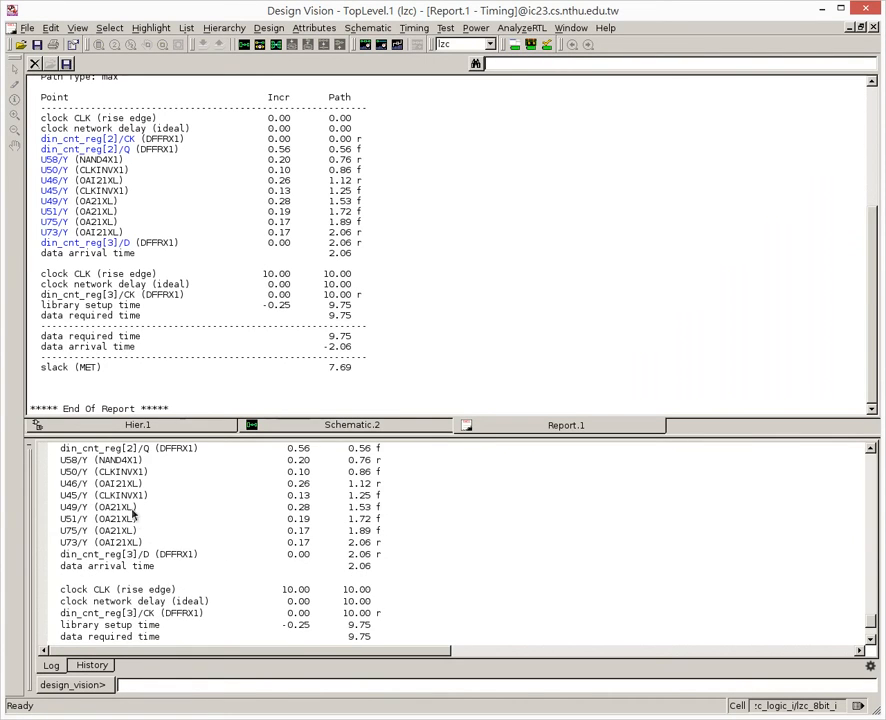
scroll(317, 543, "up", 3)
scroll(320, 596, "down", 5)
Step: Examine the slack result of the timing path against the data required and arrival times
left_click_drag(57, 601, 96, 602)
left_click(378, 604)
left_click(80, 554)
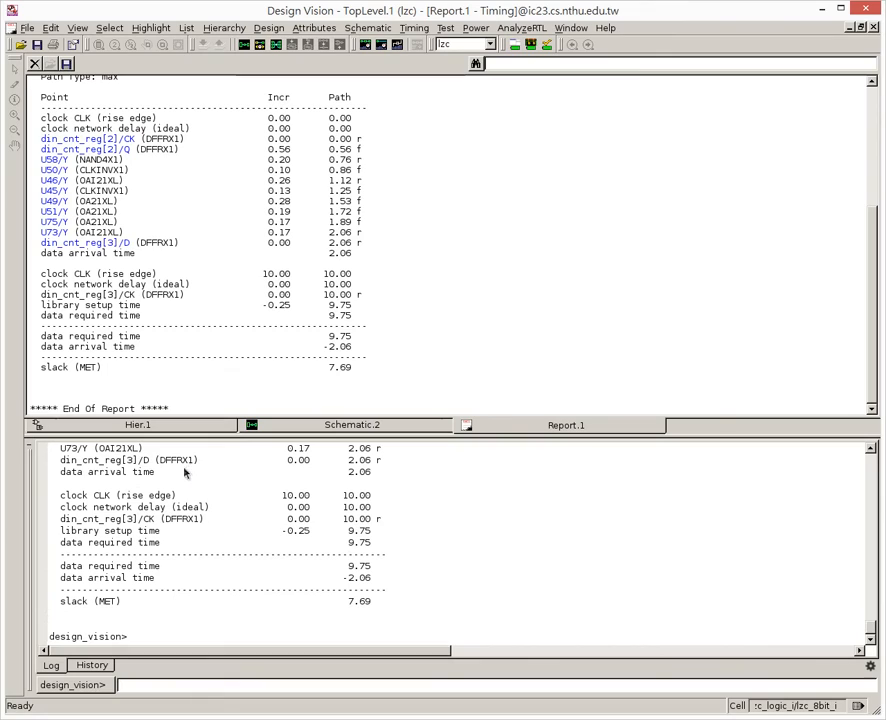
left_click_drag(56, 603, 350, 607)
left_click(350, 607)
left_click_drag(115, 605, 184, 595)
left_click(215, 601)
left_click_drag(342, 603, 390, 603)
left_click(390, 640)
left_click_drag(88, 604, 142, 602)
left_click(154, 601)
scroll(338, 584, "up", 2)
scroll(330, 575, "up", 2)
scroll(398, 550, "down", 4)
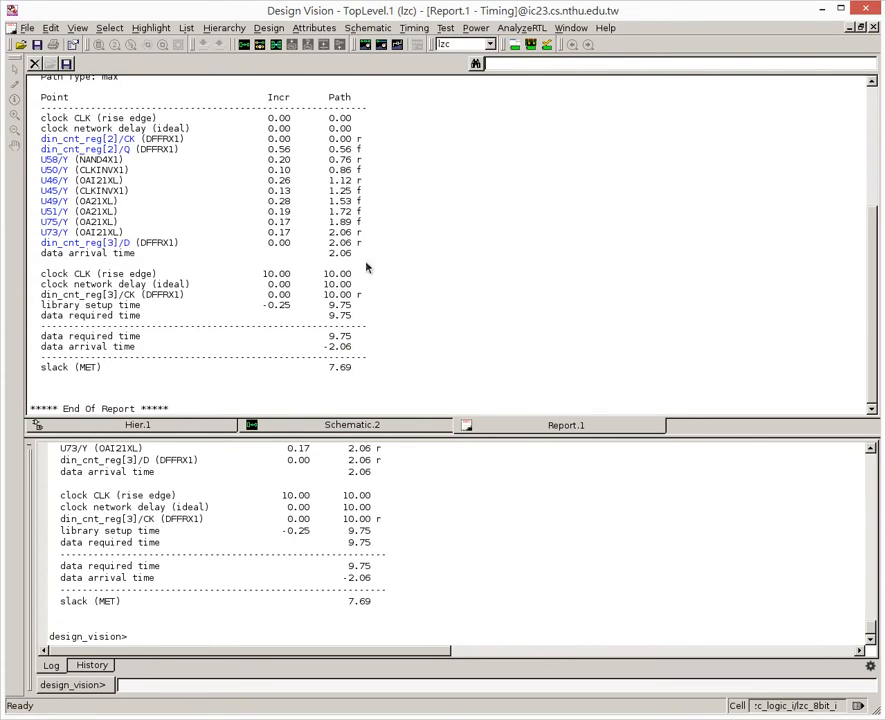
left_click_drag(318, 367, 377, 367)
left_click(377, 367)
Step: Generate the design report for lzc in the report viewer with split lines, and look over its operating conditions and wire loading
left_click(446, 28)
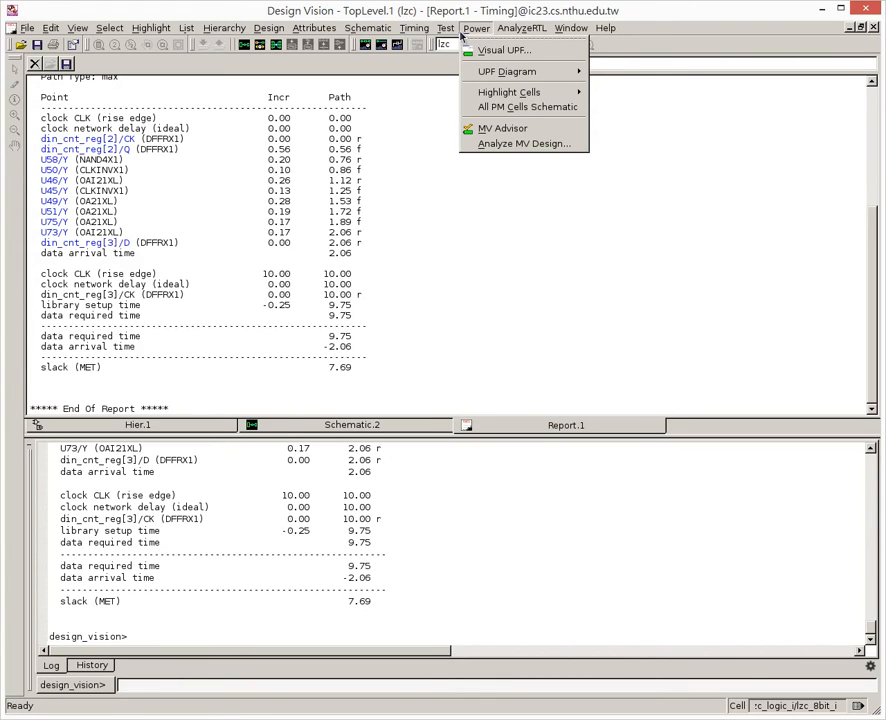
left_click(446, 28)
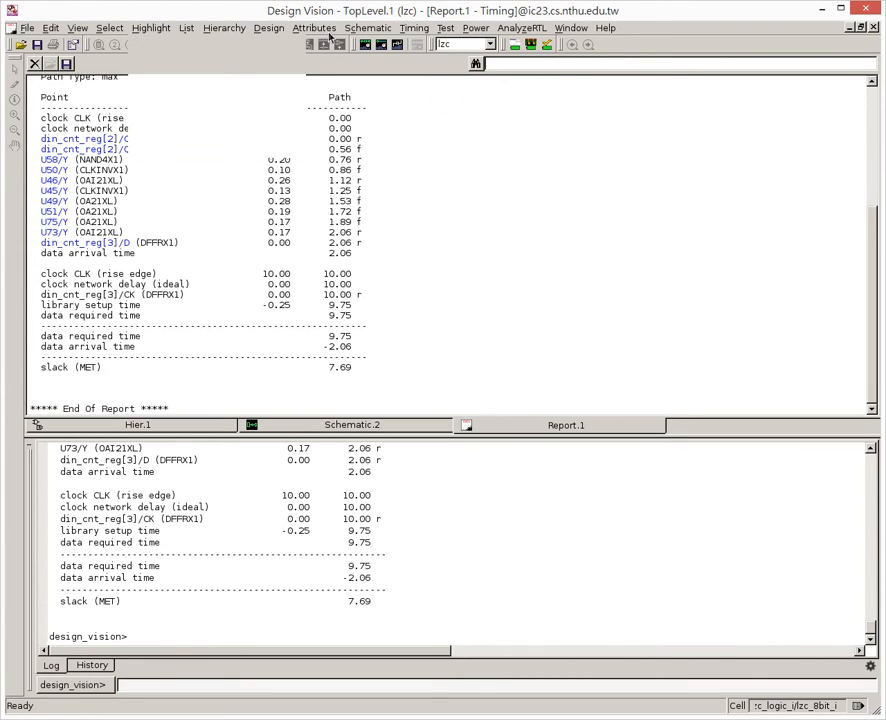
left_click(368, 28)
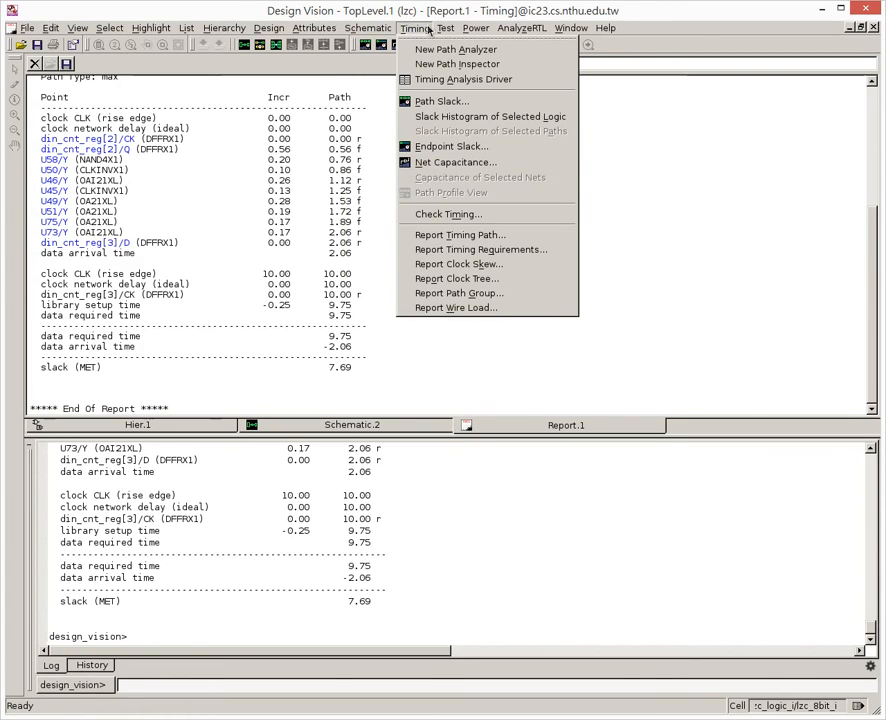
left_click(476, 28)
left_click(484, 30)
left_click(506, 30)
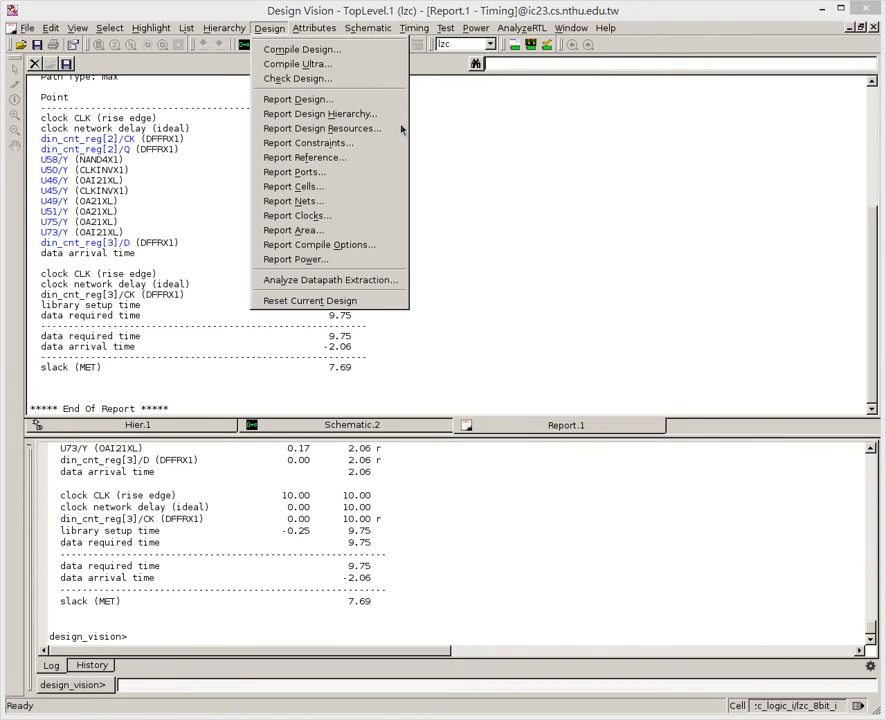
left_click(296, 100)
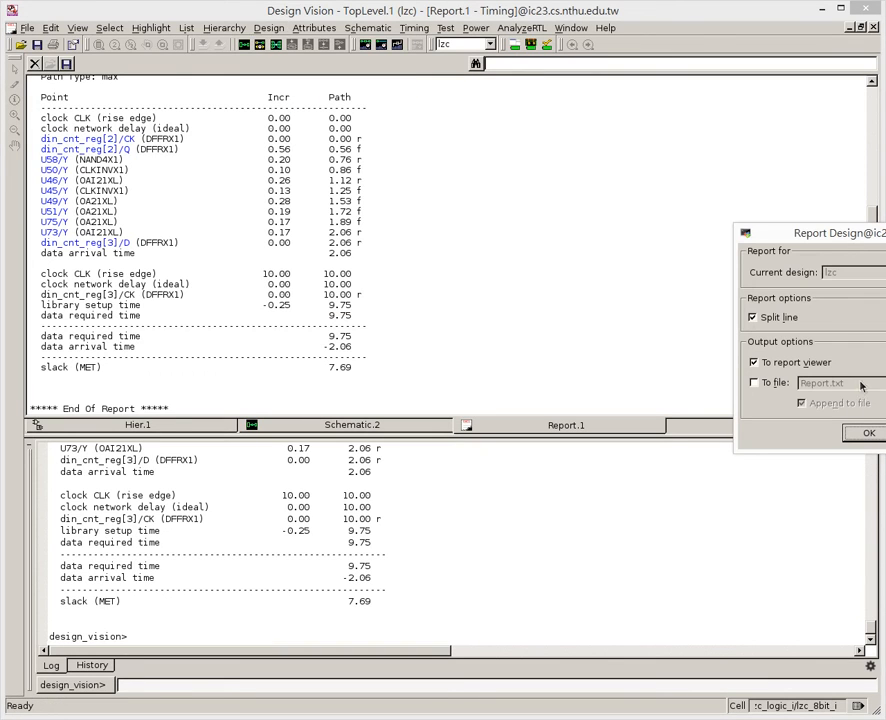
left_click(602, 437)
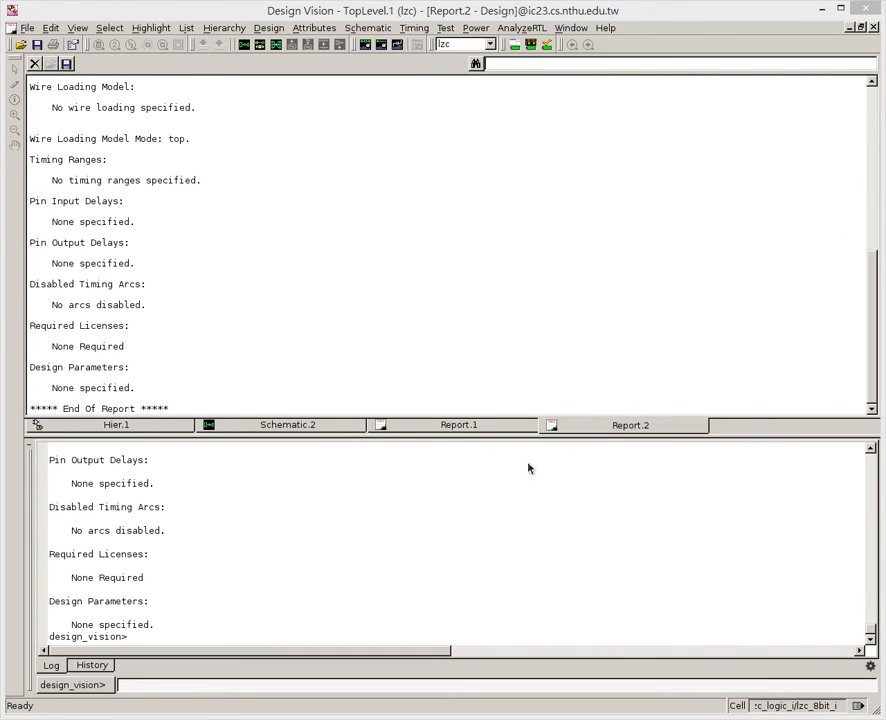
scroll(263, 347, "up", 3)
scroll(265, 342, "down", 1)
Step: Generate the area report for lzc in the report viewer
left_click(221, 29)
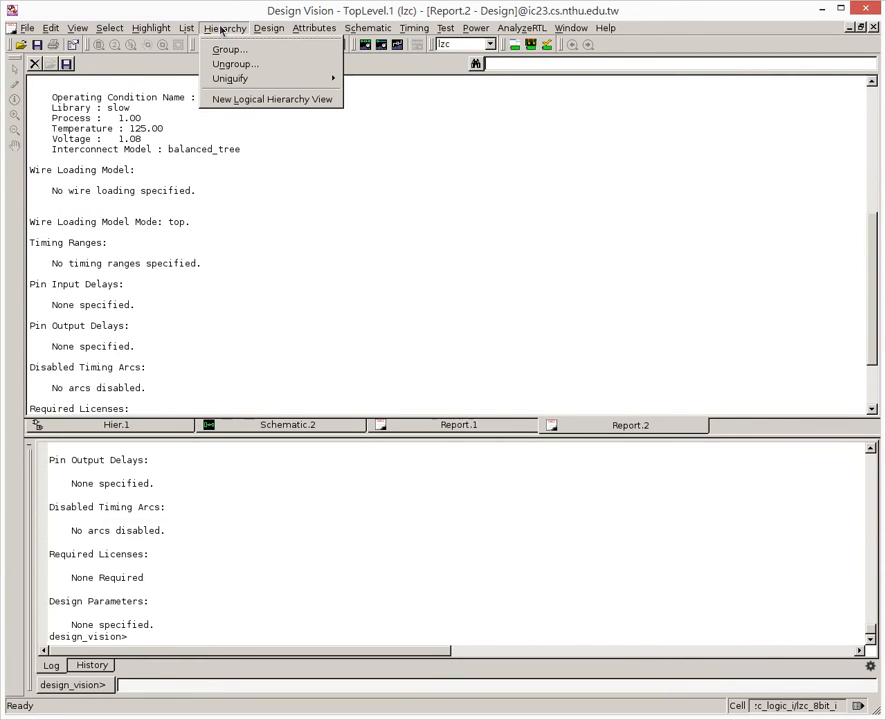
left_click(210, 29)
left_click(269, 28)
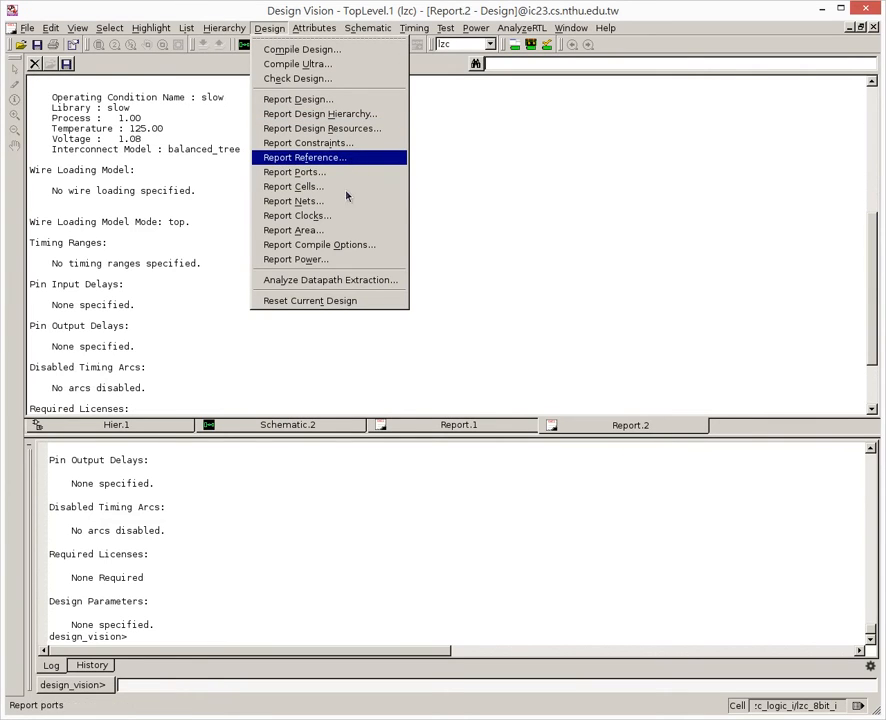
left_click(336, 231)
left_click_drag(775, 214, 492, 208)
left_click(578, 444)
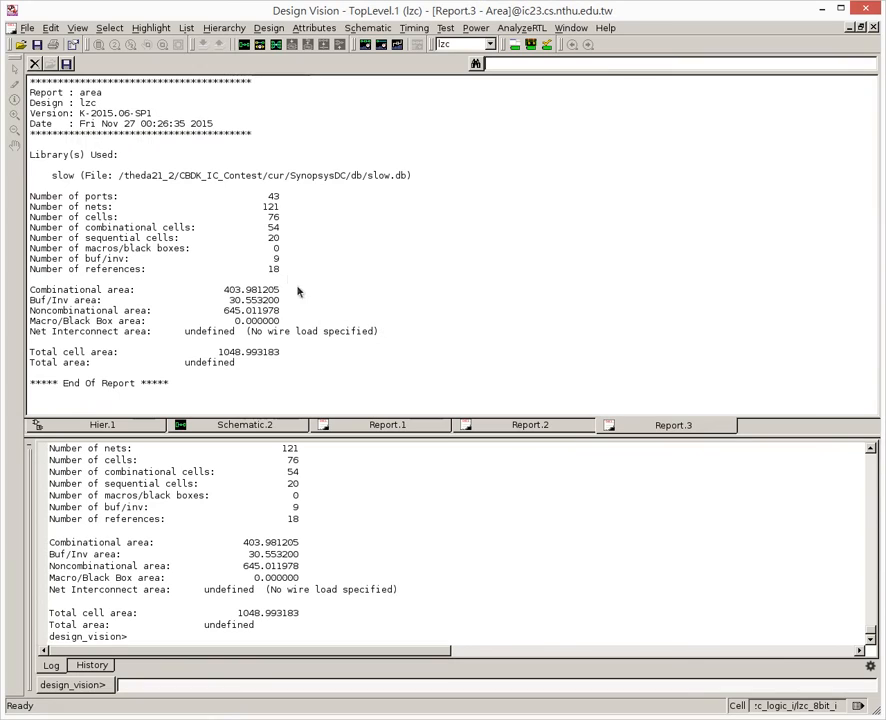
Step: Examine the port, net and cell counts and the combinational, noncombinational and total cell areas in the area report
left_click_drag(31, 196, 250, 322)
left_click(262, 338)
left_click_drag(160, 274, 300, 342)
left_click(315, 352)
left_click_drag(63, 313, 236, 310)
left_click(276, 311)
Step: Generate the power report for lzc in the report viewer with a summary only and low analysis effort, and look over its power figures
left_click(268, 27)
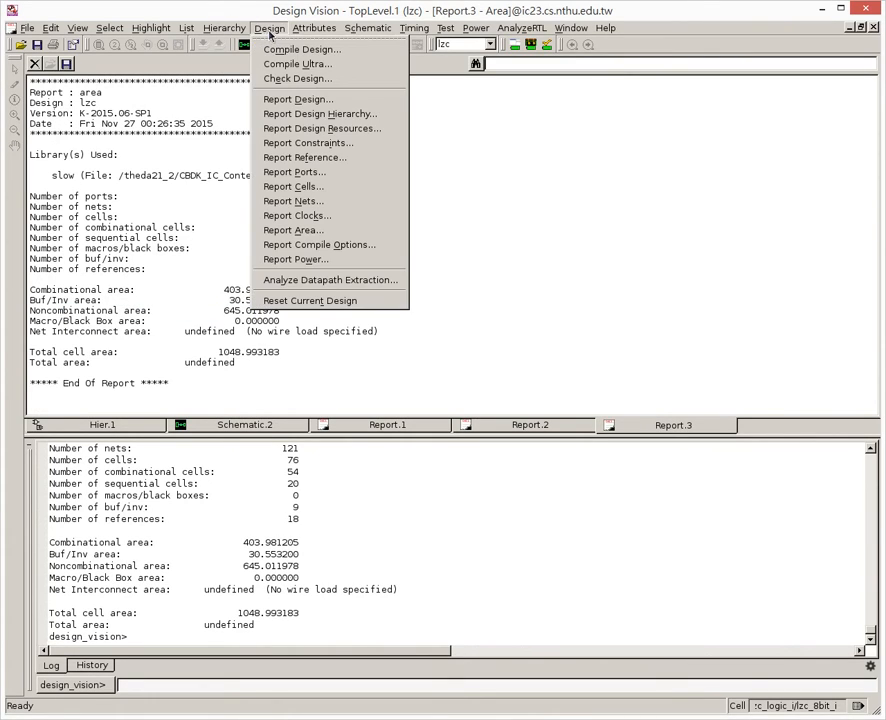
left_click(318, 260)
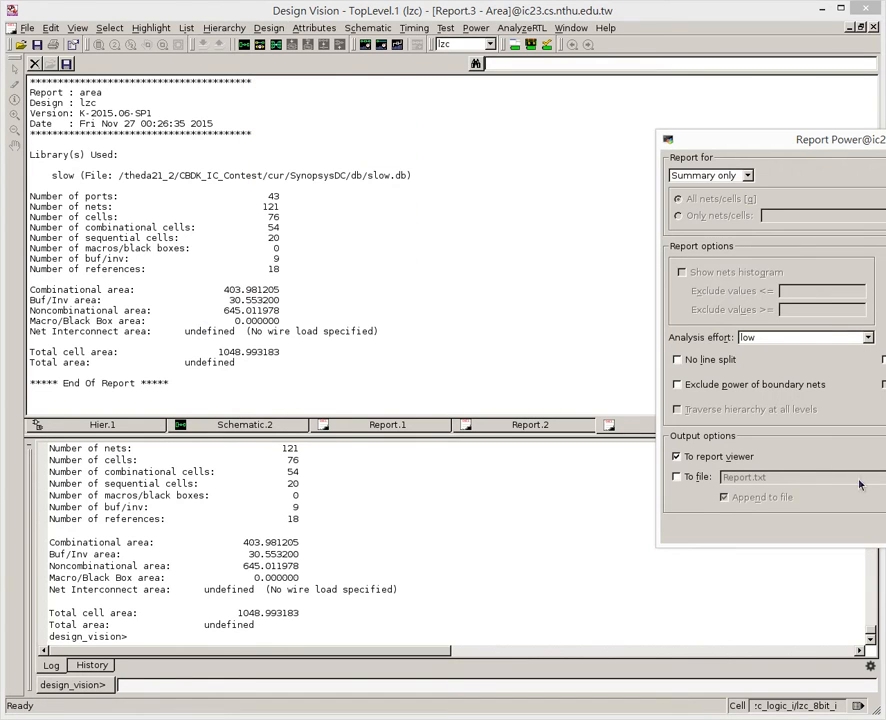
left_click_drag(810, 148, 470, 148)
left_click(592, 528)
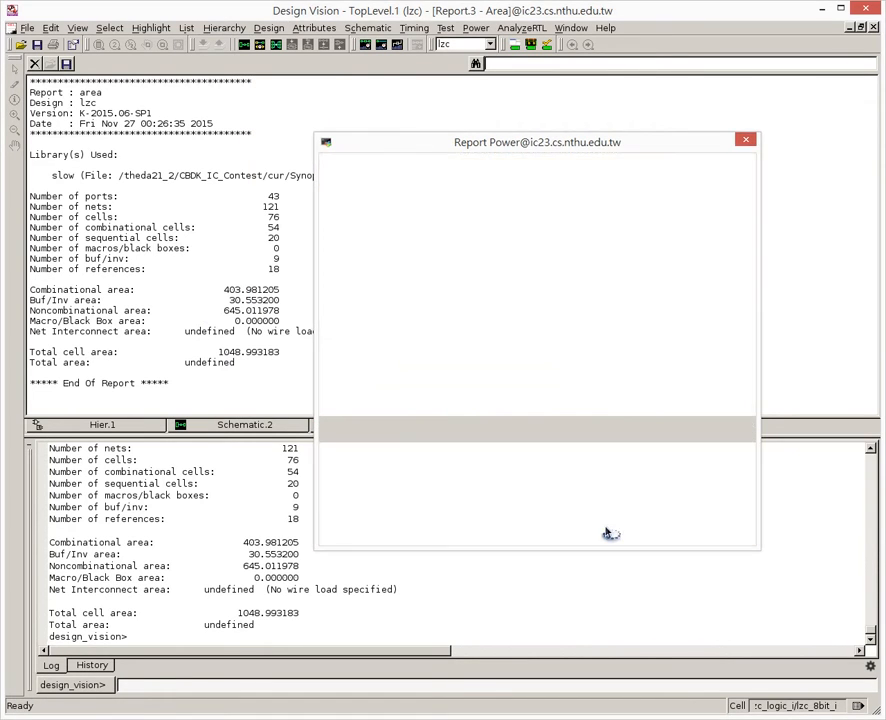
left_click_drag(238, 306, 485, 370)
left_click(233, 244)
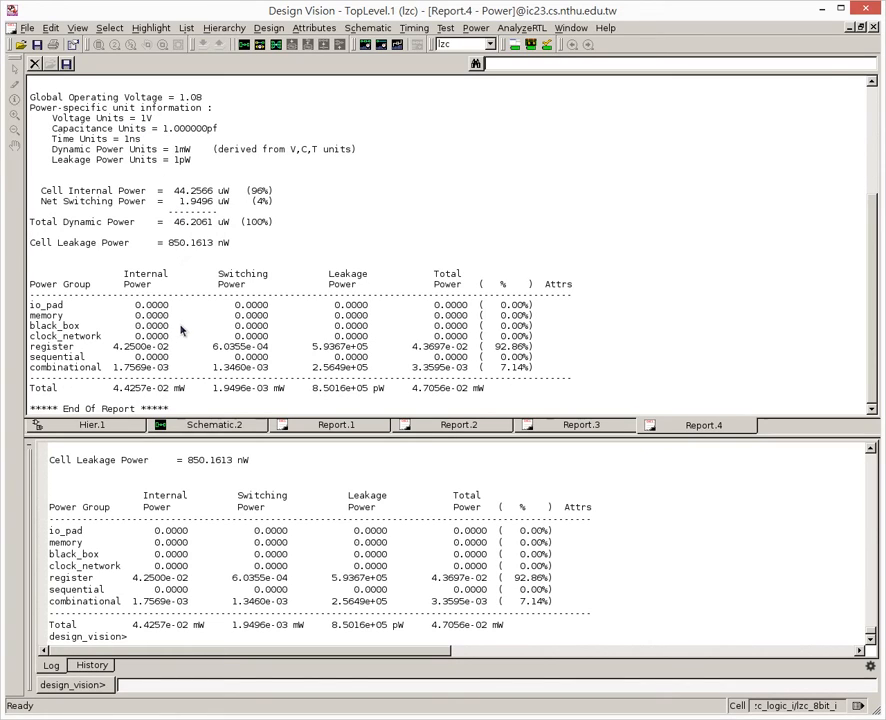
Step: Save the whole synthesized design hierarchy as the Verilog netlist lzc_syn.v in the project's src folder
left_click(26, 28)
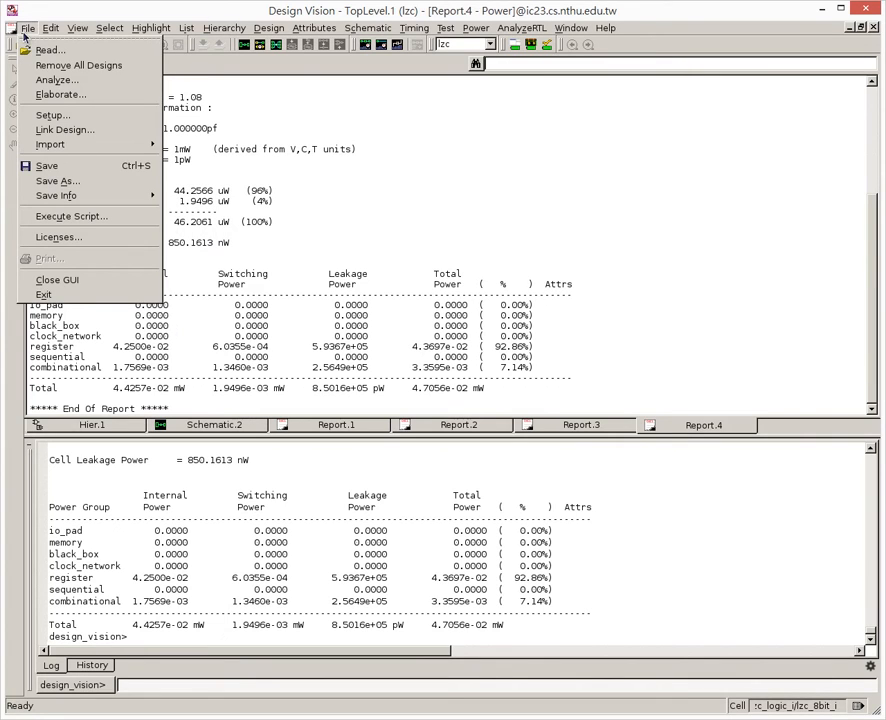
left_click(58, 181)
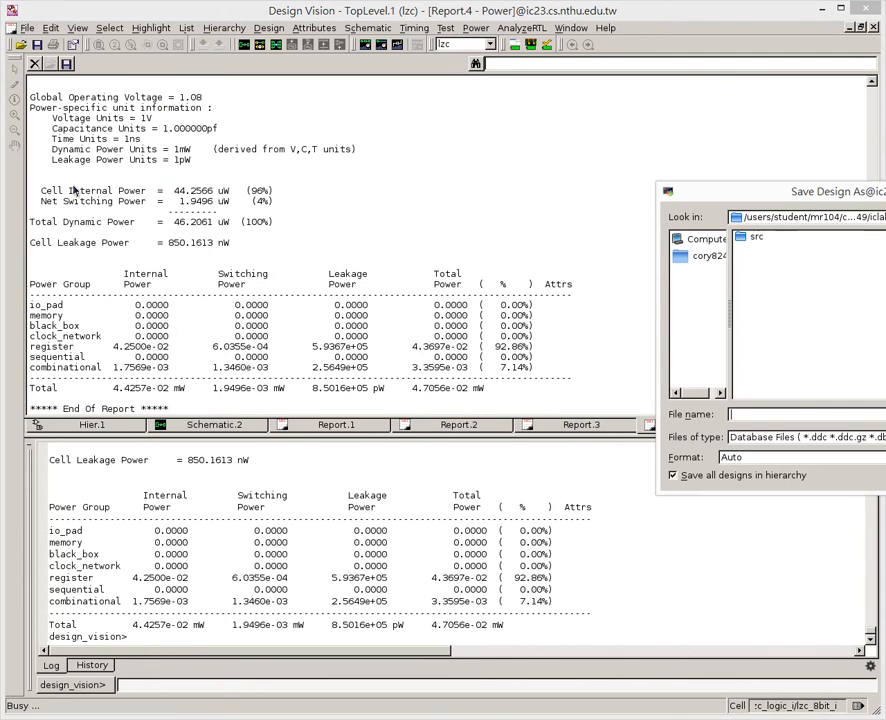
left_click_drag(755, 187, 402, 196)
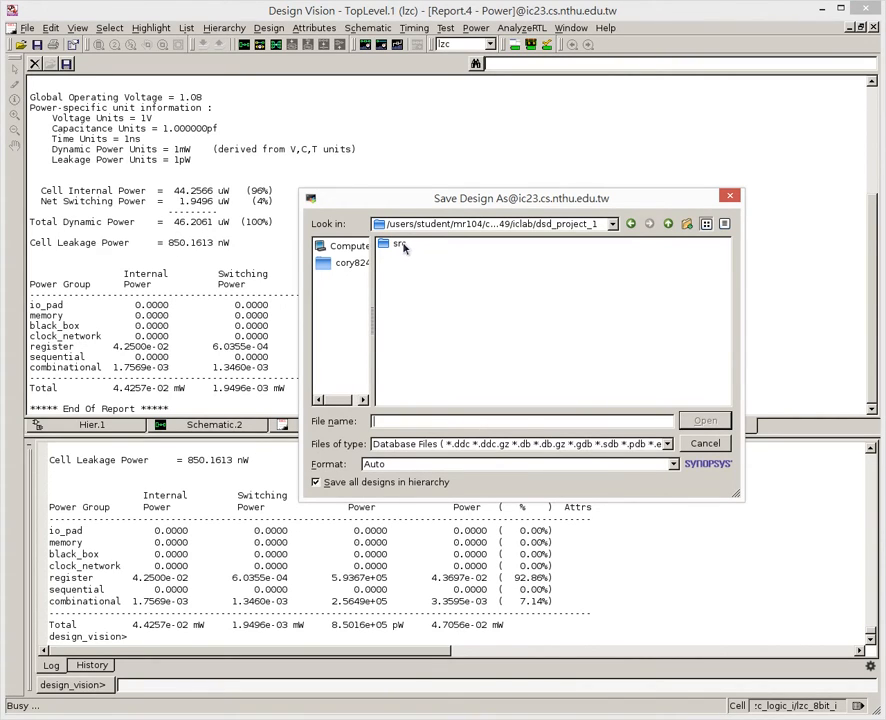
double_click(401, 245)
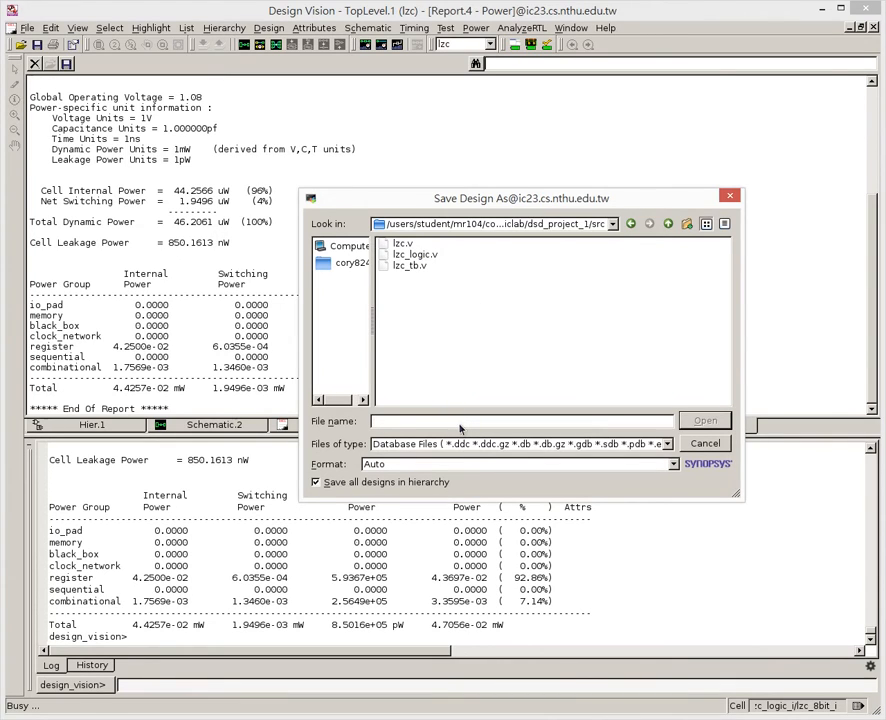
type("lzc_")
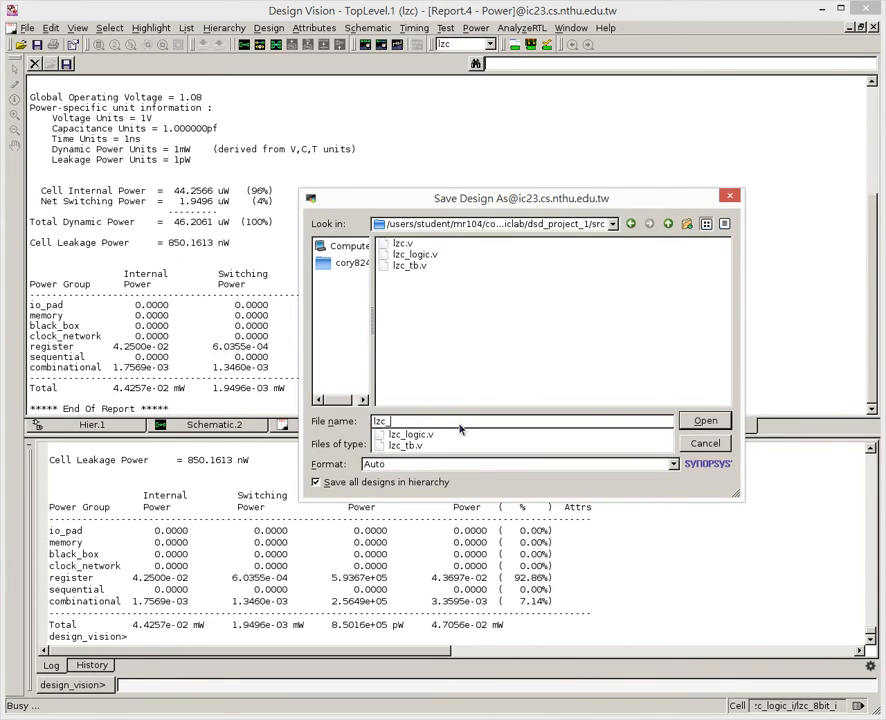
type("syn.v")
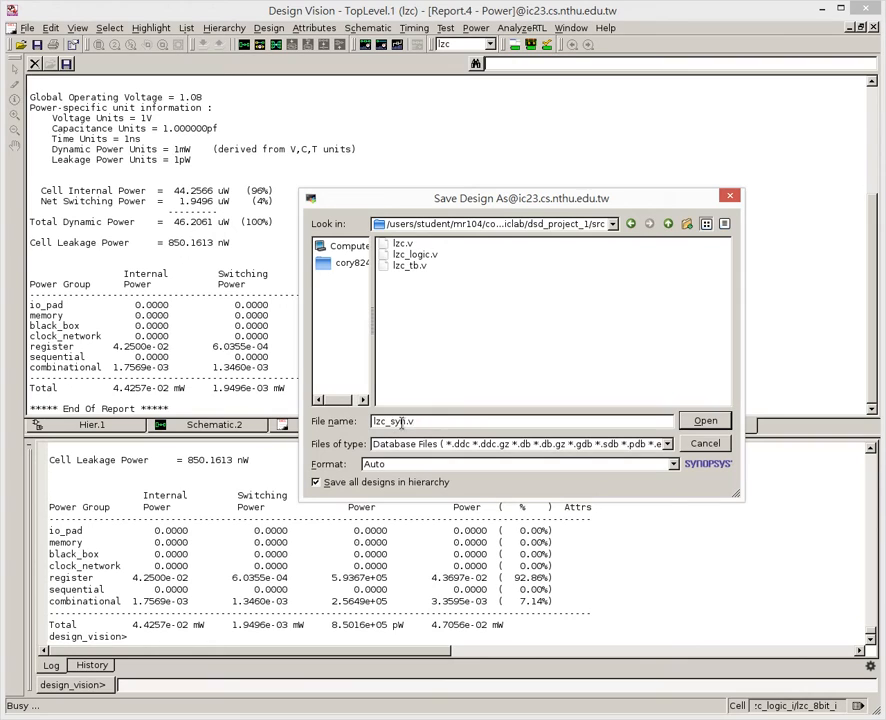
left_click(706, 421)
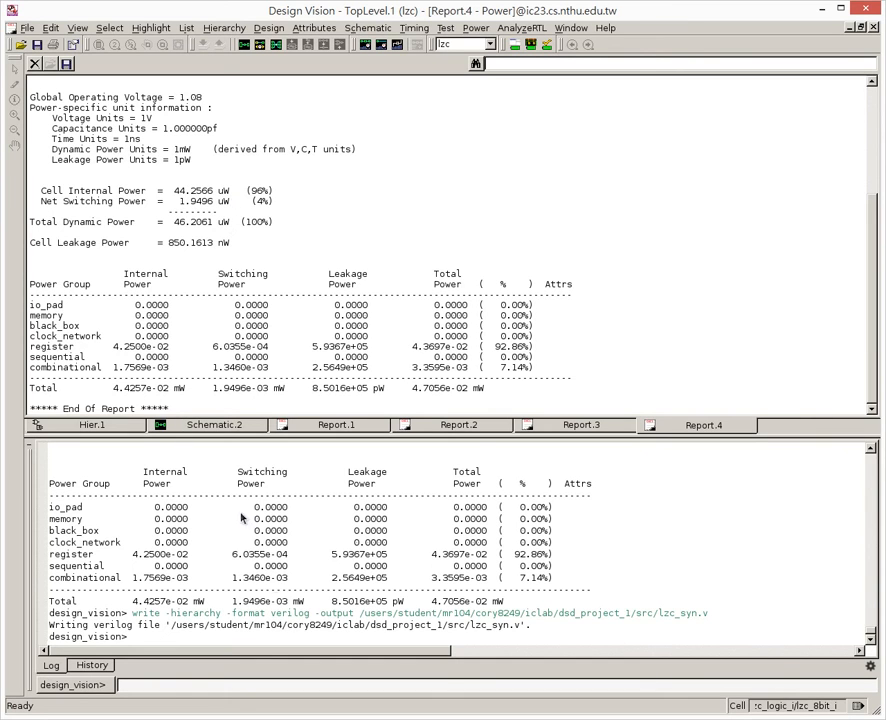
Step: Switch to the 14_synthesis.pdf slides in Adobe Acrobat and go through them to the slide on gate-level simulation with timing information
key("alt+Tab")
key("Page_Down")
key("Page_Down")
key("Page_Down")
key("Page_Down")
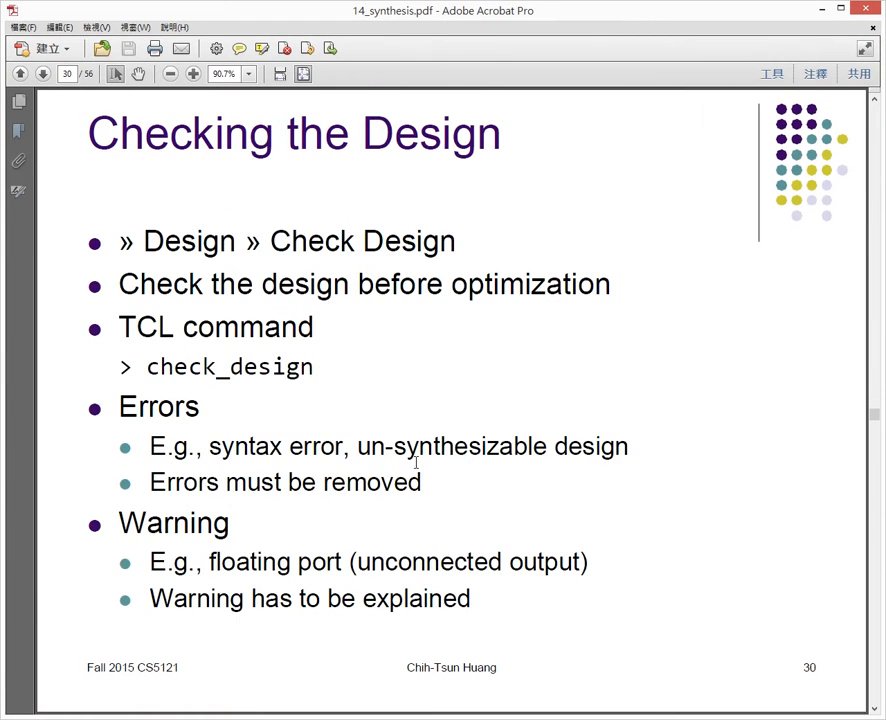
key("Page_Down")
key("Page_Down")
key("Page_Down")
key("Page_Down")
key("Page_Down")
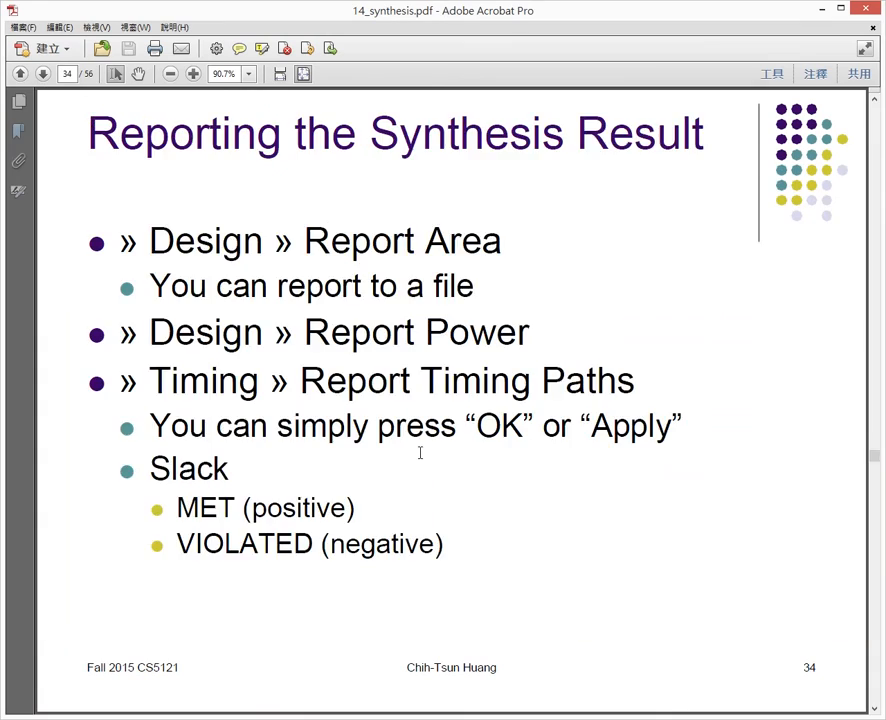
key("Page_Down")
key("Page_Down")
key("Page_Down")
key("Page_Down")
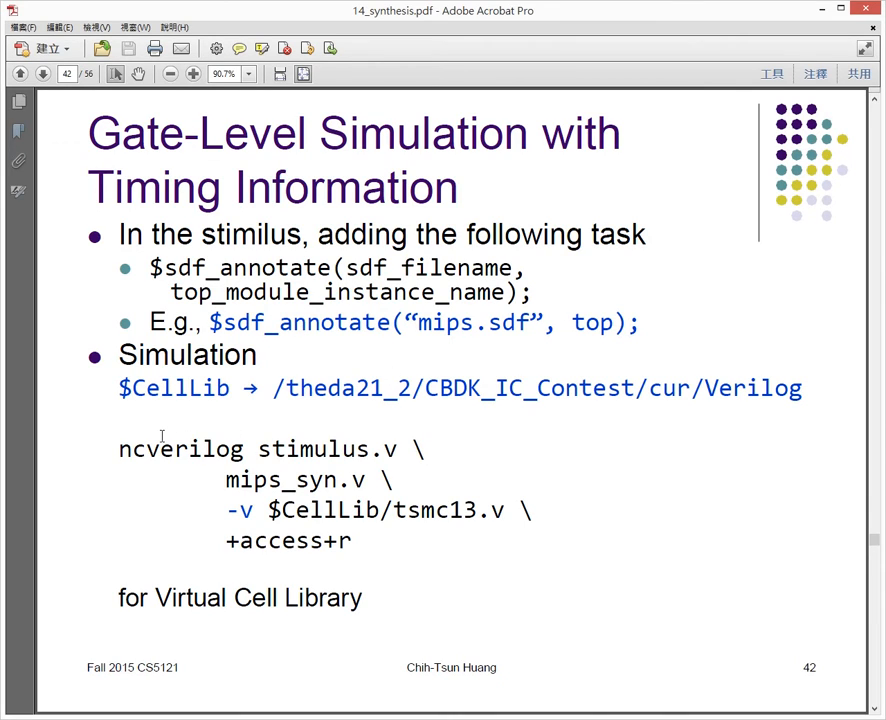
Step: Examine the cell library option of the ncverilog command and the SDF file name in the Modified Test Stimulus slide
left_click_drag(232, 510, 476, 510)
left_click(576, 411)
scroll(410, 443, "down", 1)
scroll(479, 424, "down", 1)
scroll(479, 424, "up", 1)
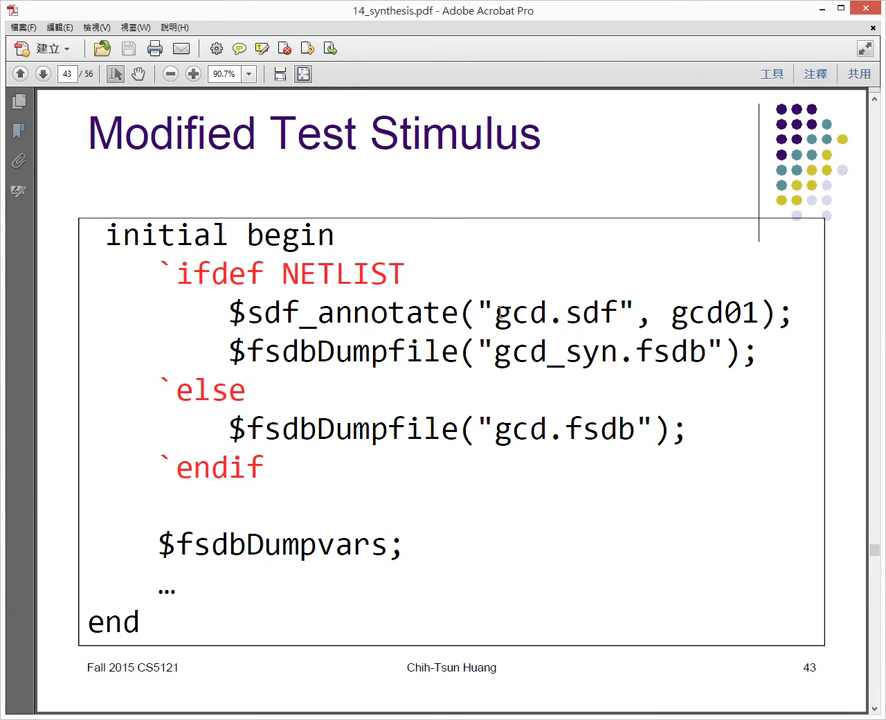
left_click_drag(548, 313, 617, 313)
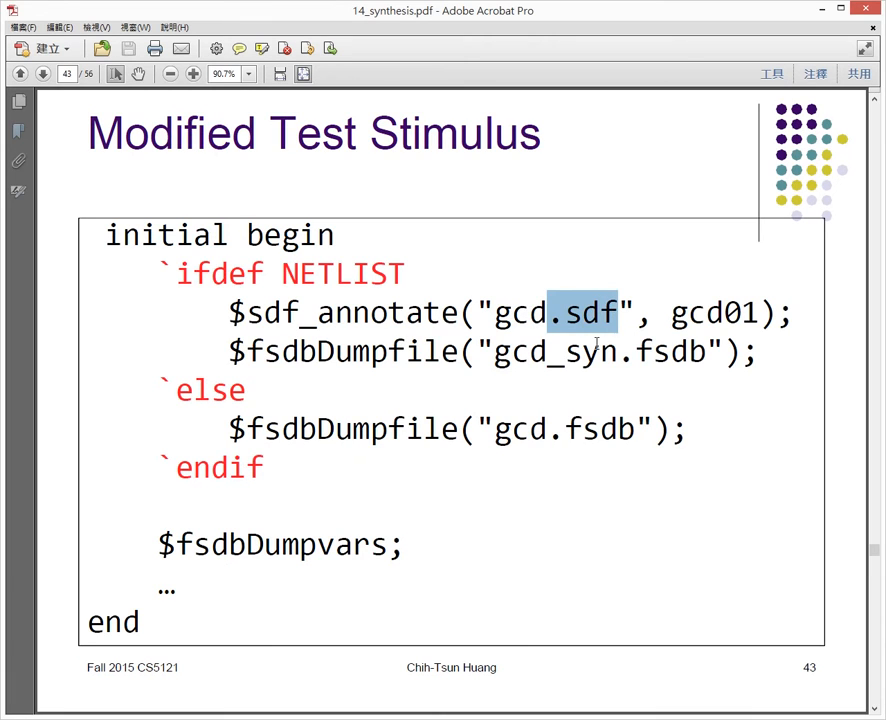
left_click(601, 352)
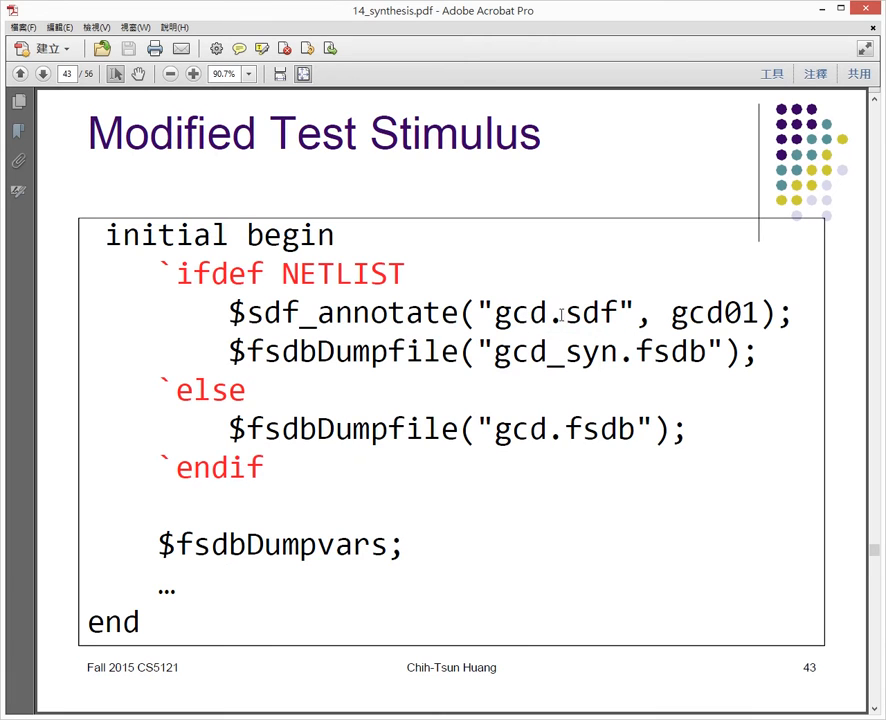
Step: Look up write_sdf on the SDF Timing Information slide, and run write_sdf -version 1.0 -context verilog lzc.sdf in Design Vision
scroll(560, 380, "up", 3)
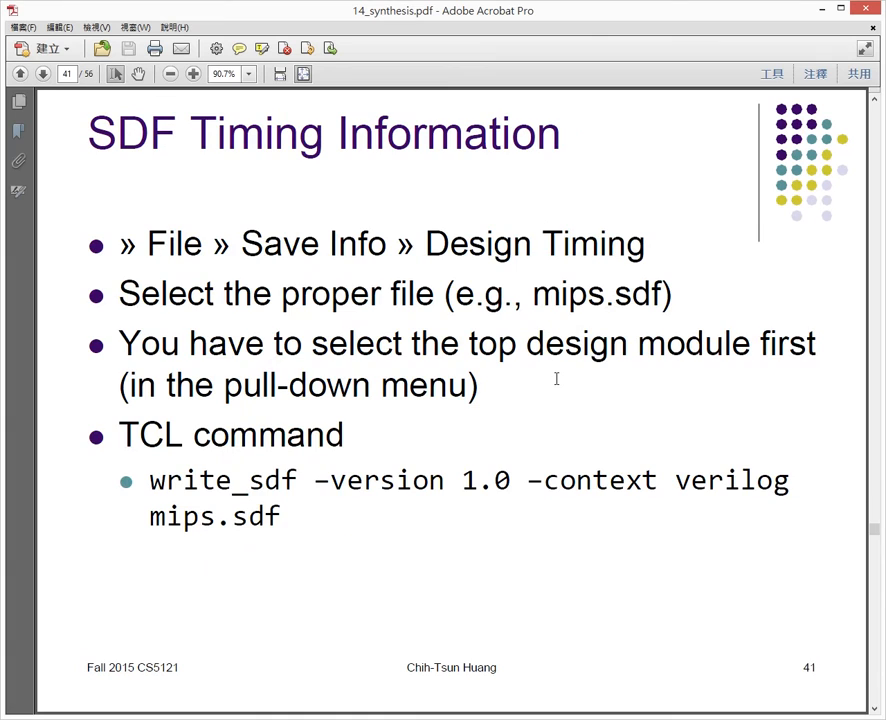
scroll(558, 386, "down", 1)
left_click_drag(153, 480, 658, 482)
left_click(167, 464)
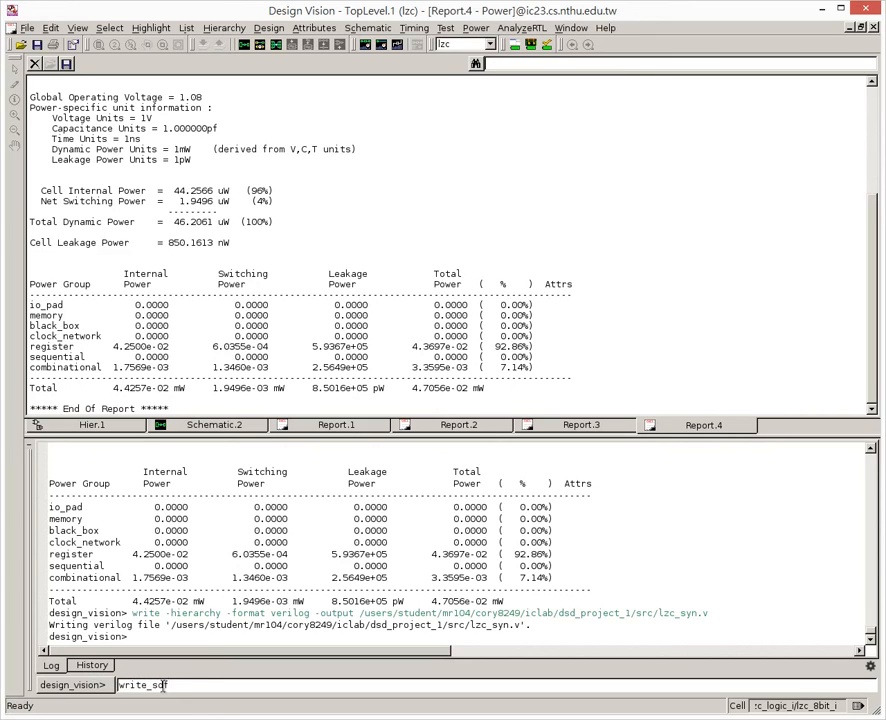
type("-context verilog lzc.sdf")
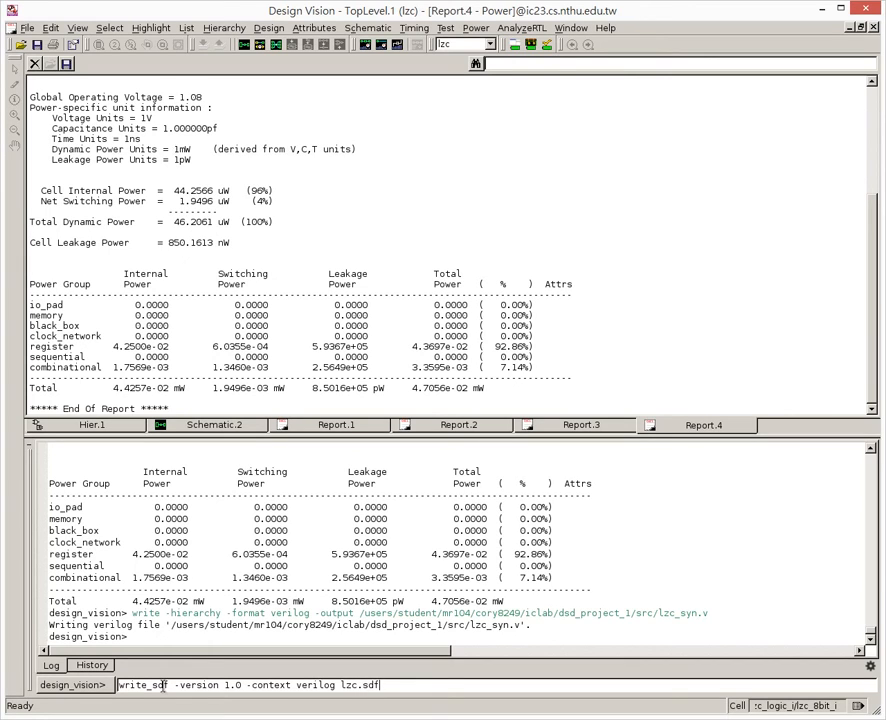
key("Return")
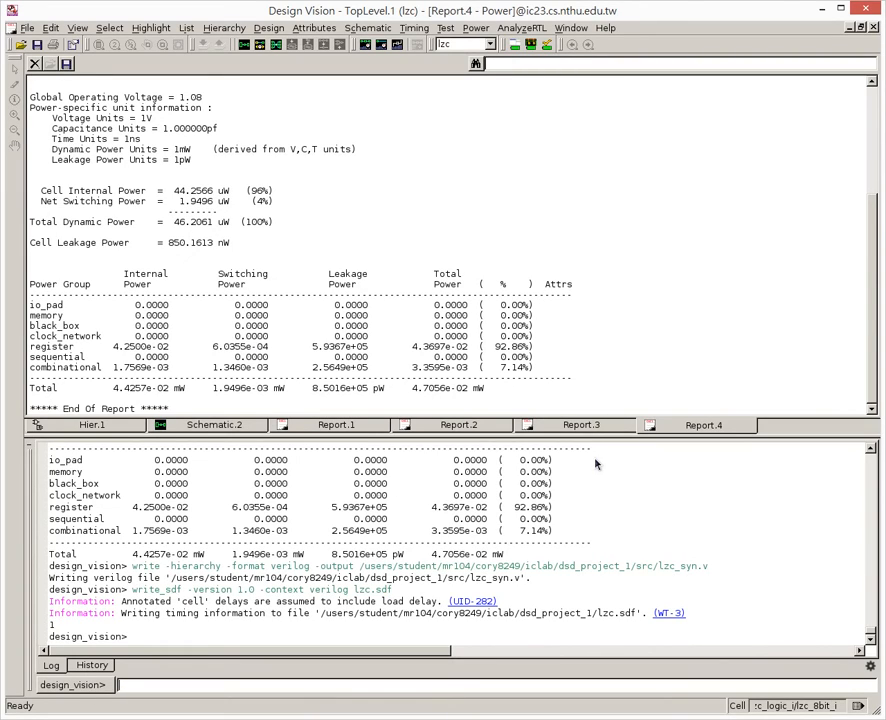
Step: Save the lzc design and its subdesigns in ddc format
left_click(27, 29)
left_click(99, 166)
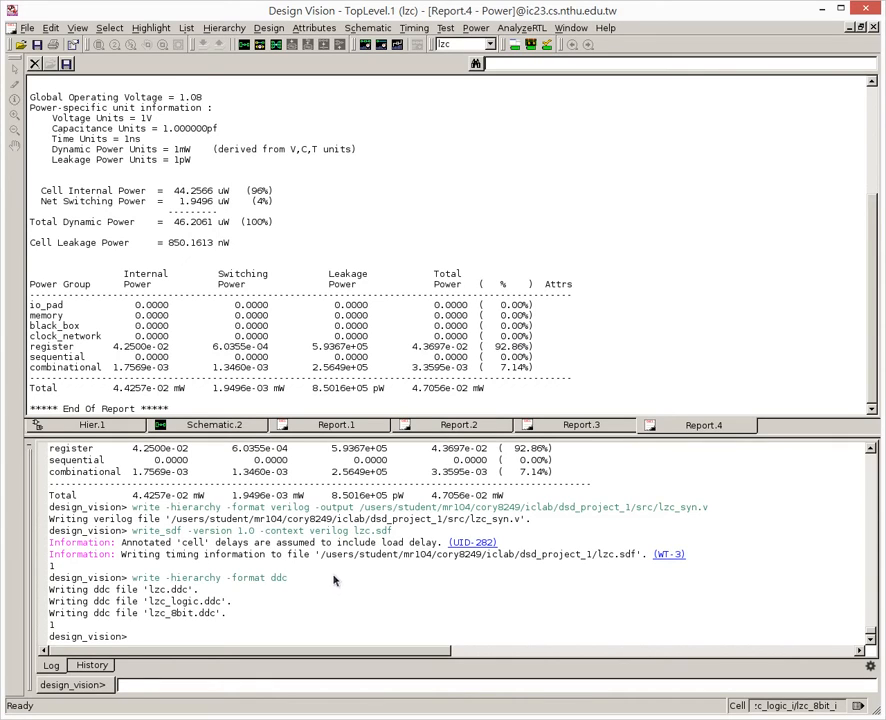
Step: Examine the session's command history from reading the Verilog sources through the constraints, compile, reports and file writing
left_click(98, 667)
scroll(257, 561, "up", 2)
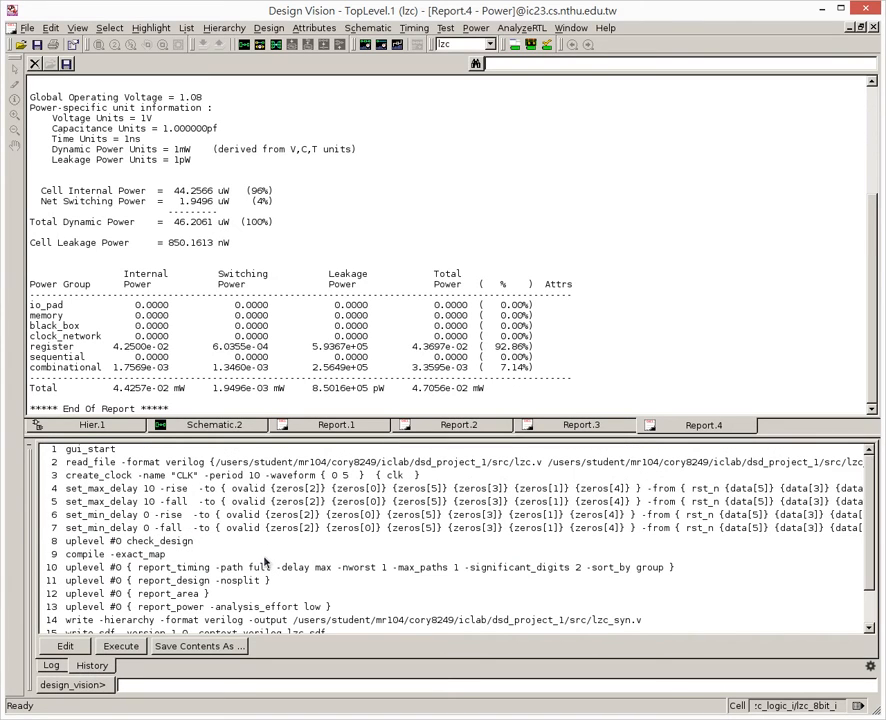
scroll(98, 596, "down", 2)
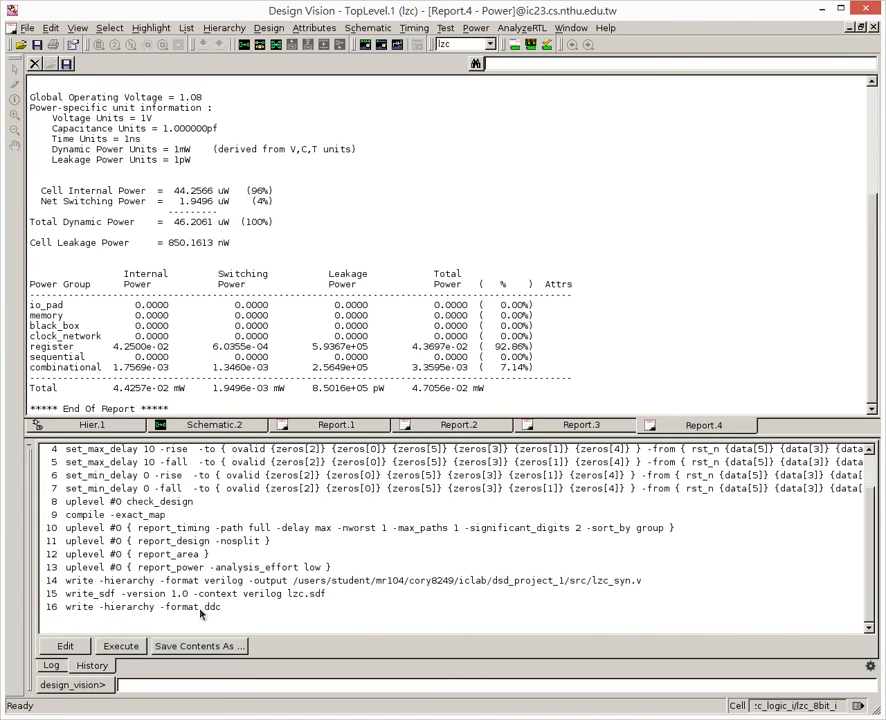
scroll(203, 608, "up", 2)
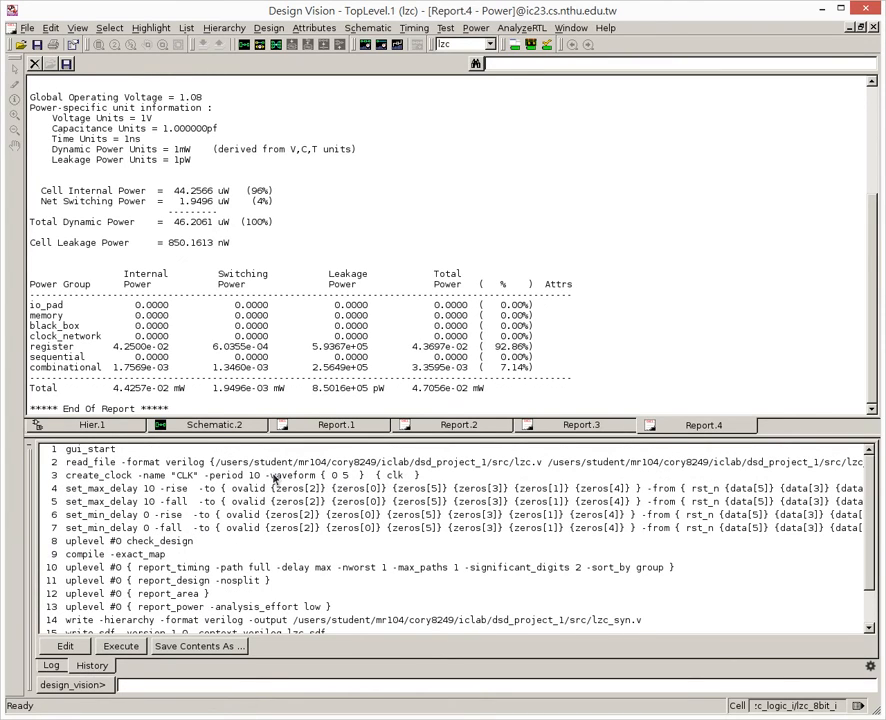
scroll(276, 480, "down", 1)
scroll(283, 518, "up", 1)
scroll(283, 518, "down", 1)
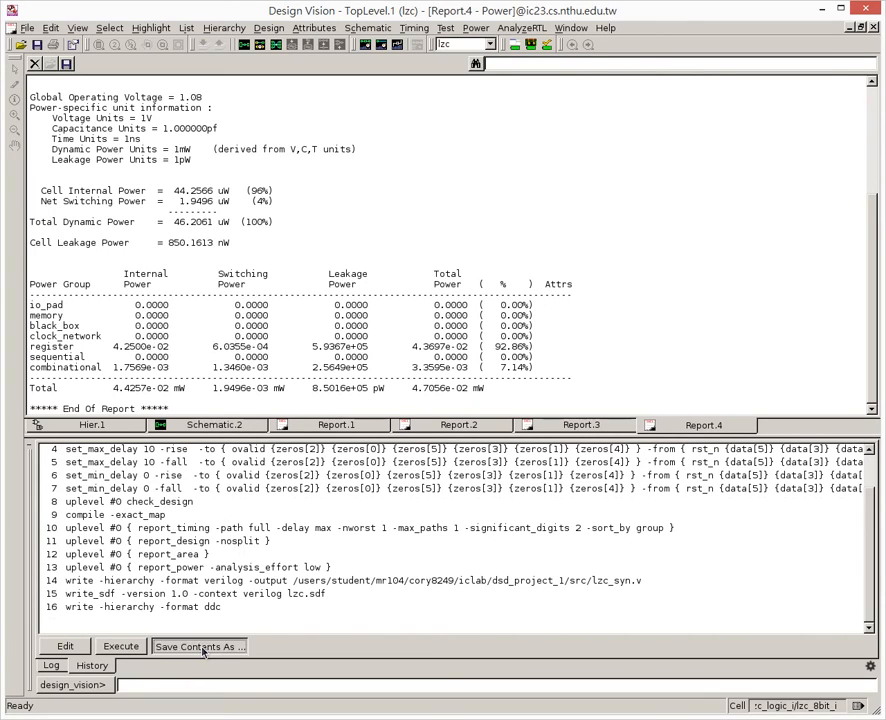
left_click(28, 28)
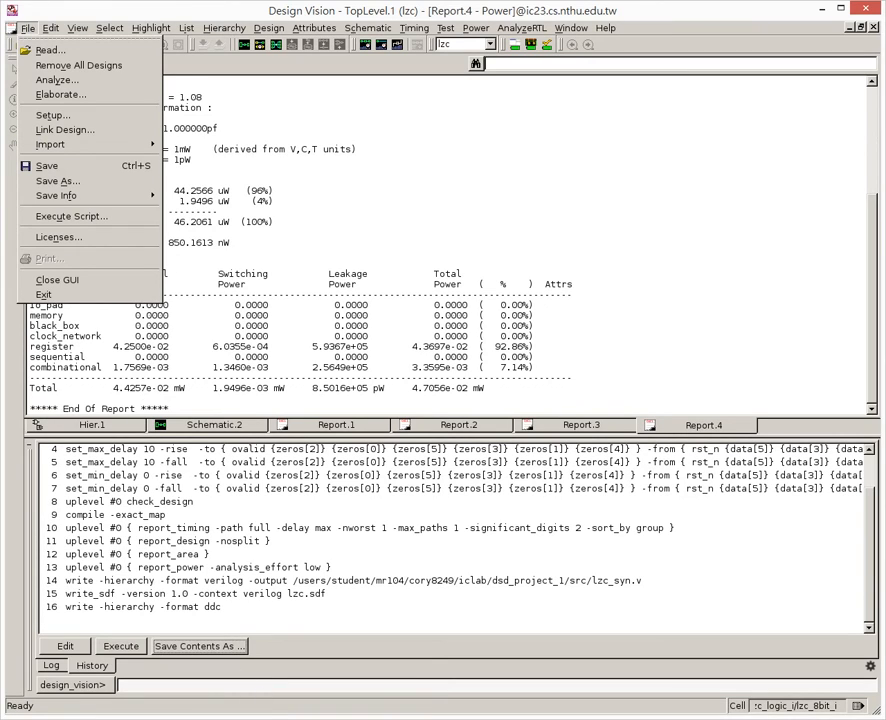
left_click(408, 544)
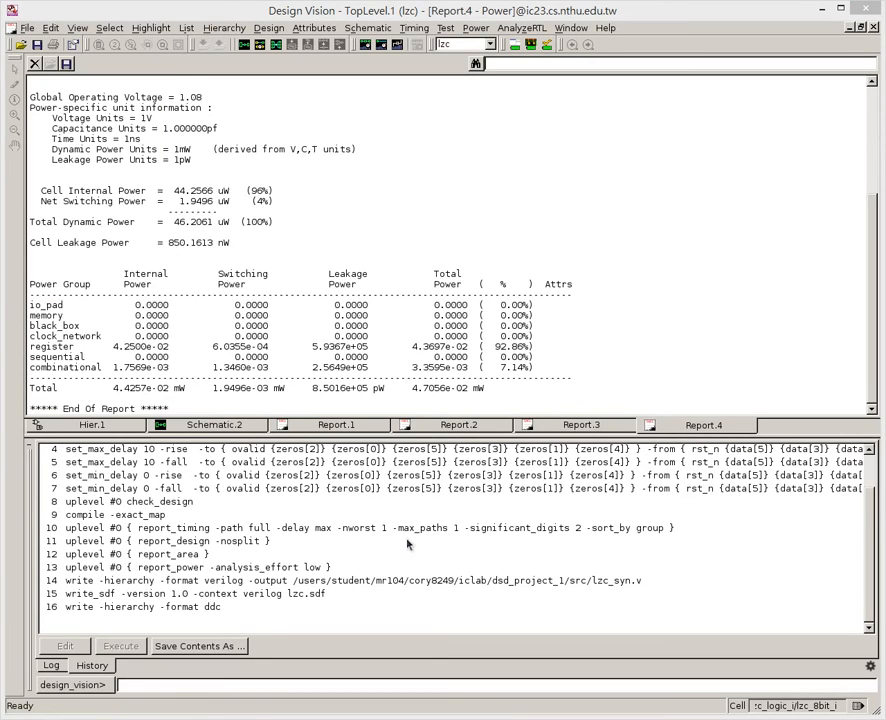
Step: Select the history commands from read_file to the final ddc write and save them as a Tcl script named lzc
left_click(382, 593)
scroll(382, 593, "up", 3)
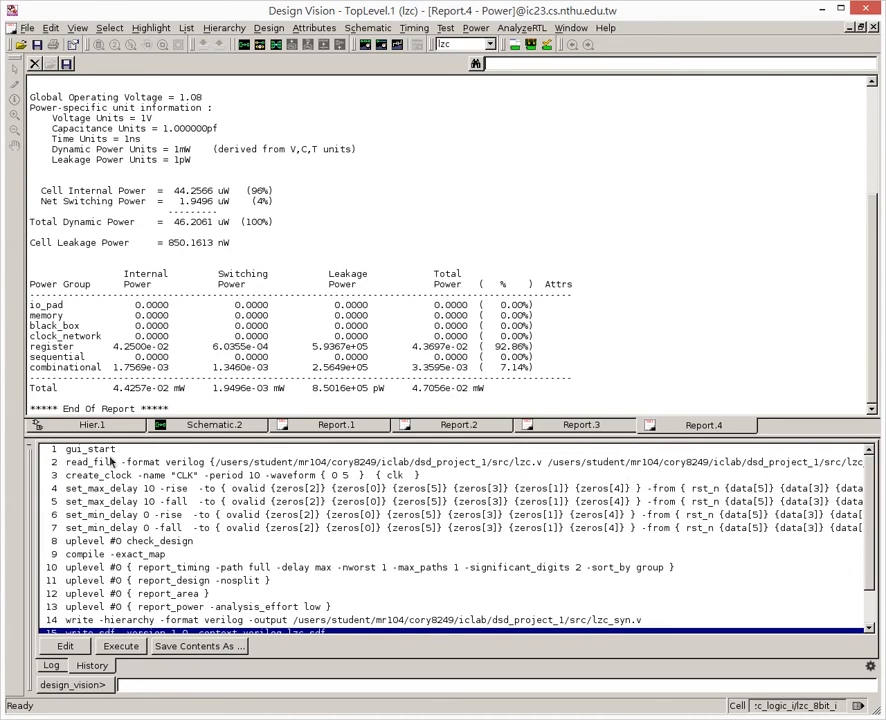
left_click_drag(60, 462, 334, 614)
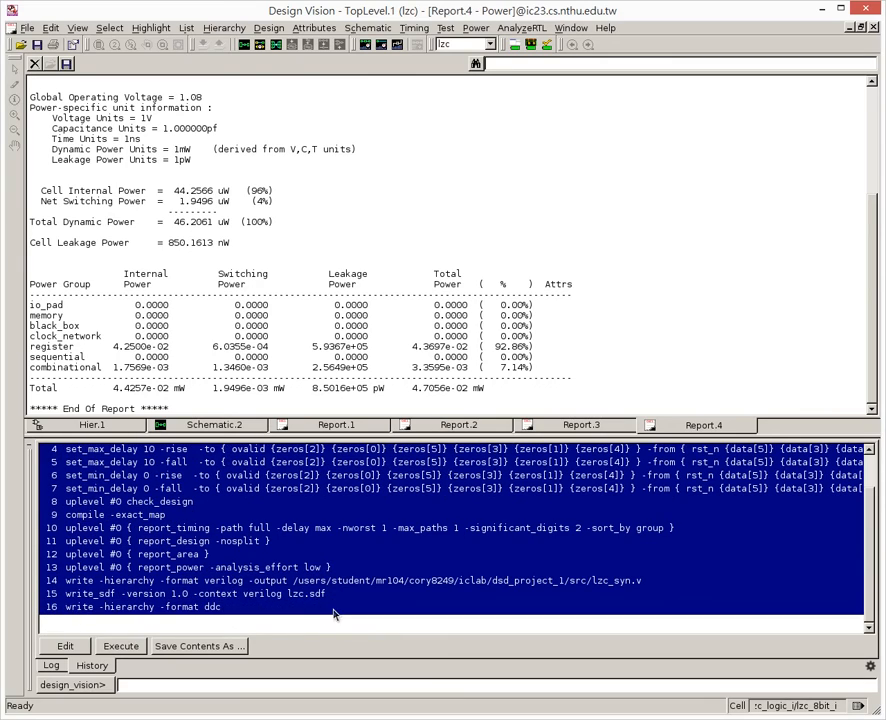
left_click(183, 648)
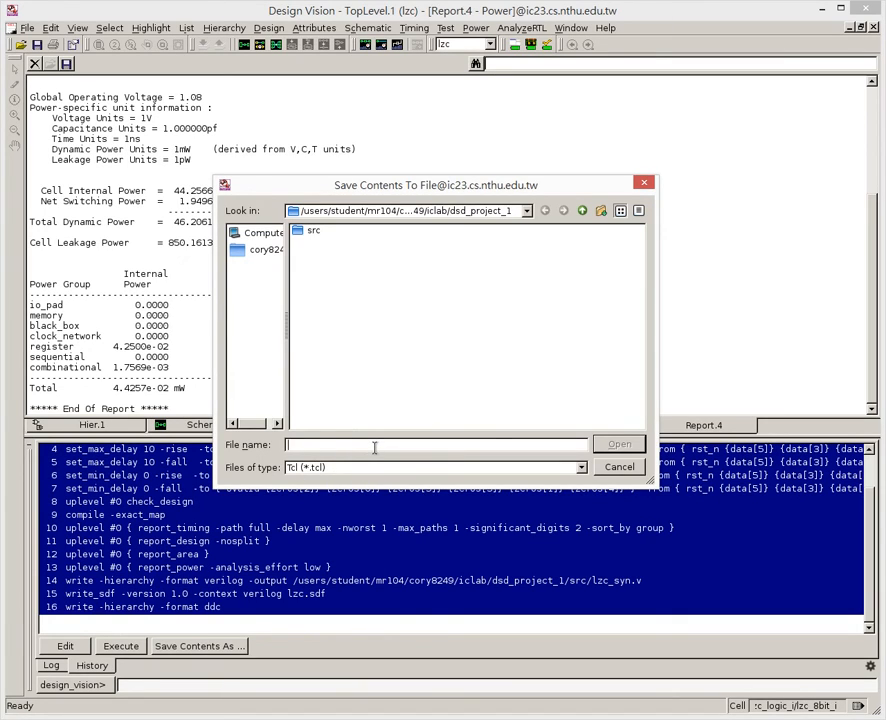
type("lzc")
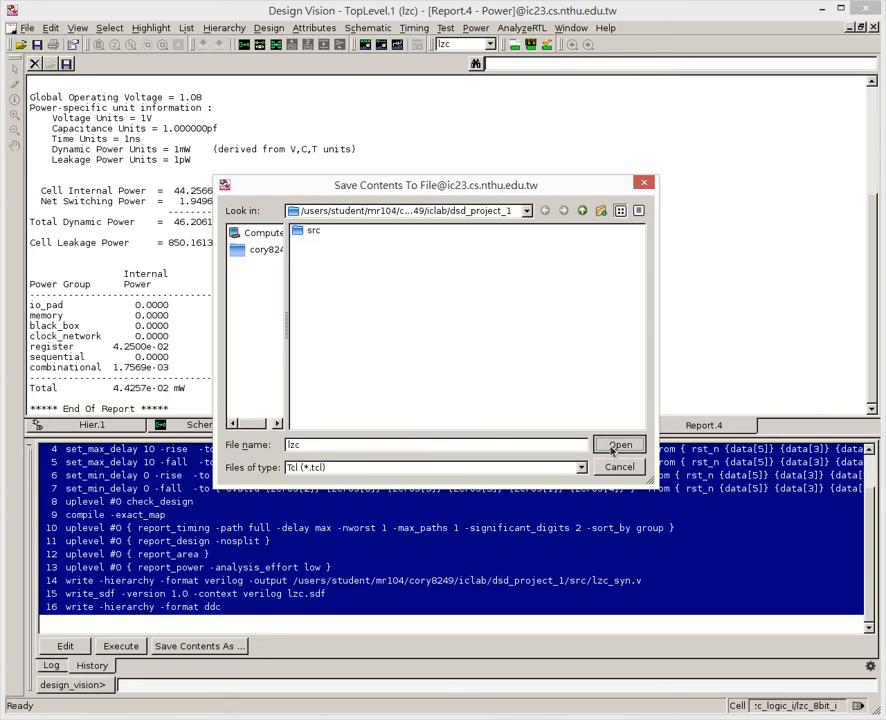
left_click(620, 444)
Step: Clear the selection in the command history and close the power report
left_click(380, 567)
left_click(393, 607)
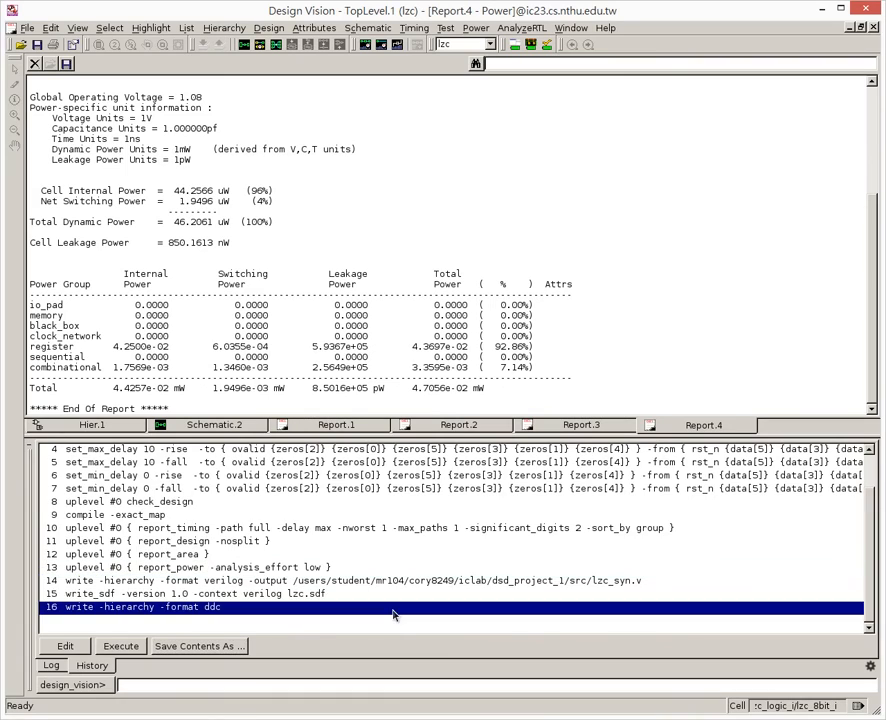
left_click(404, 627)
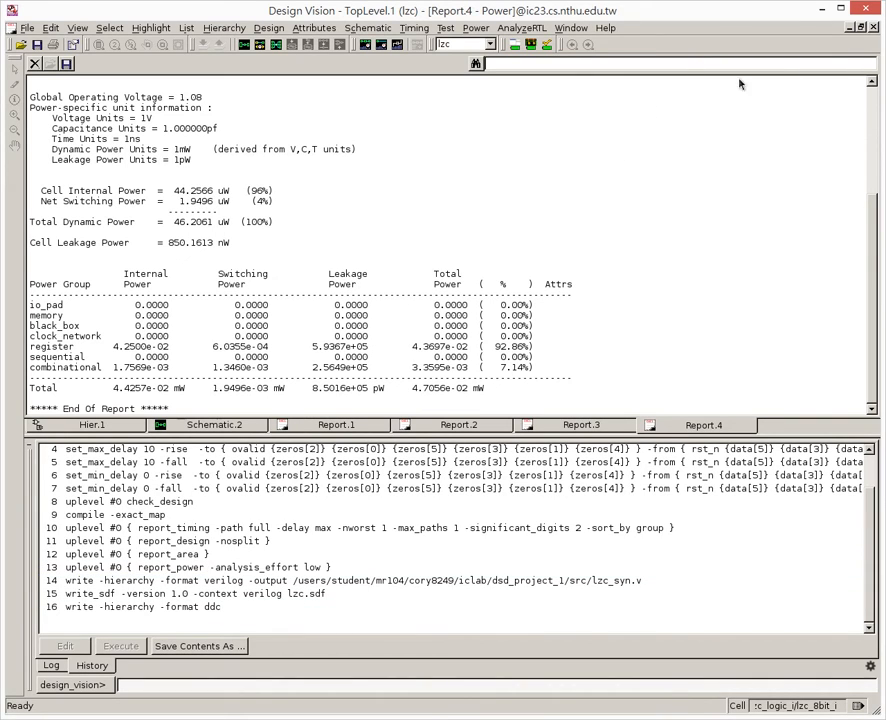
left_click(873, 29)
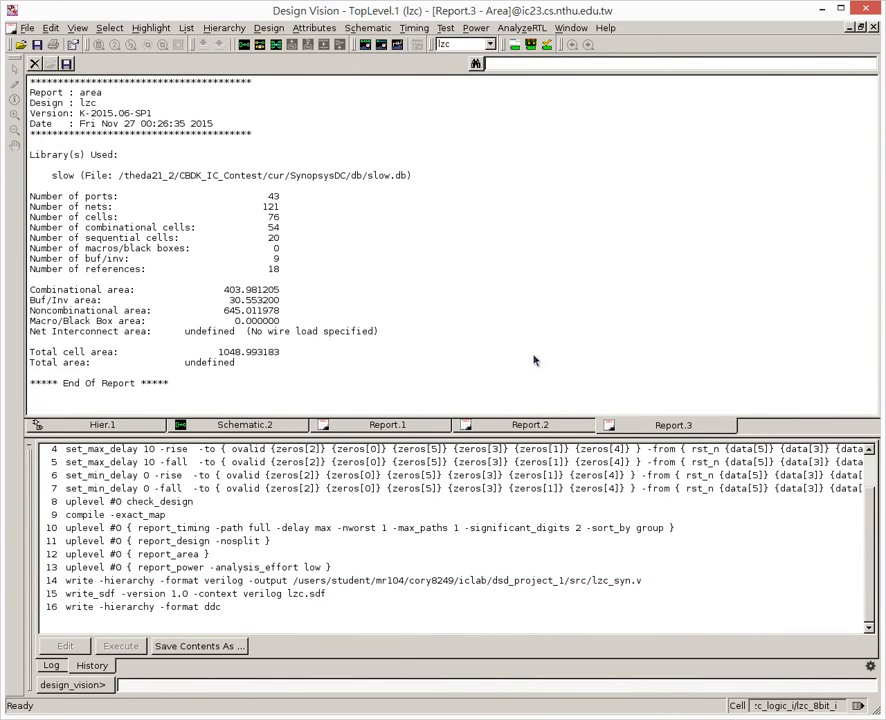
Step: Close the area report and leave the Design Vision window for the MobaXterm terminal session
left_click(873, 27)
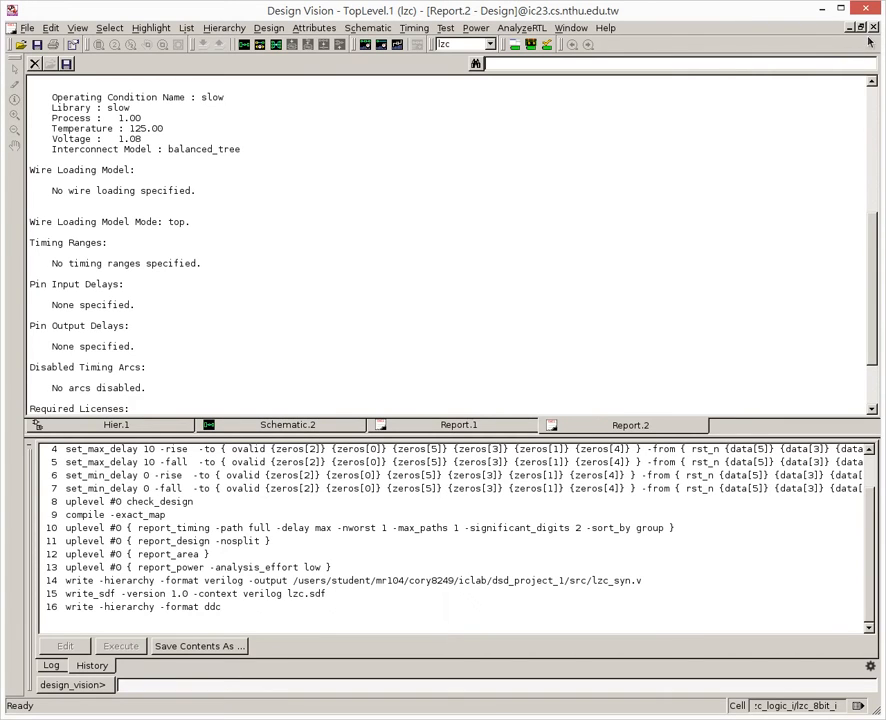
left_click(868, 10)
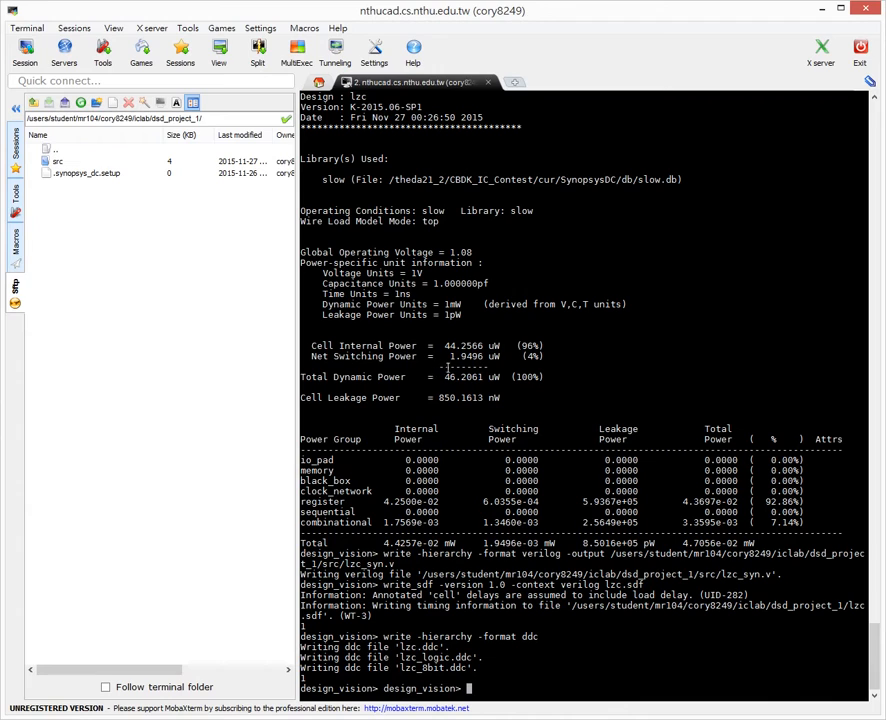
Step: Refresh the remote dsd_project_1 folder listing and check the generated lzc.sdf and lzc.tcl files
left_click(81, 103)
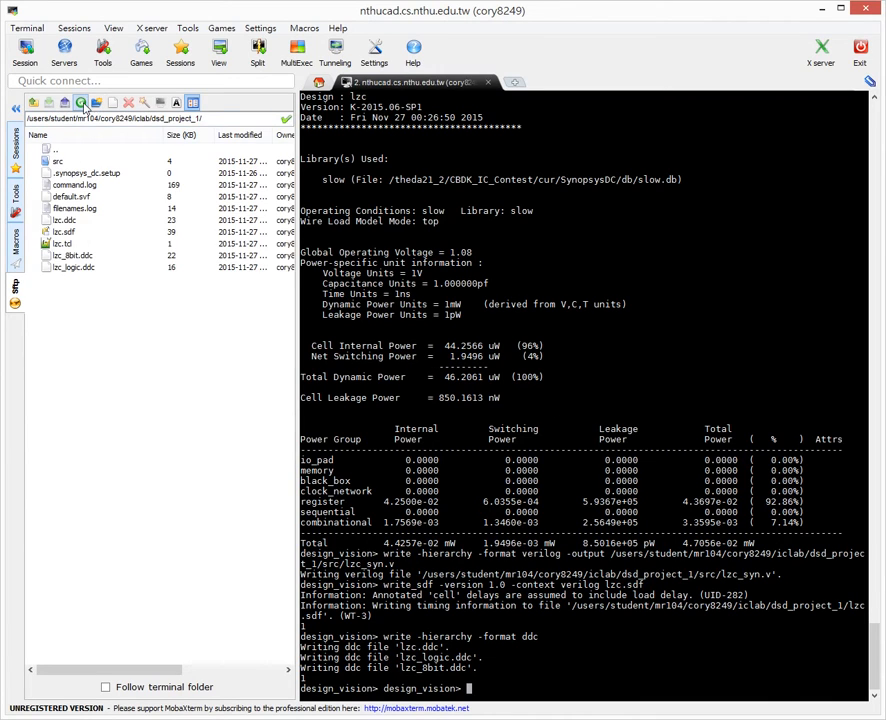
left_click(72, 233)
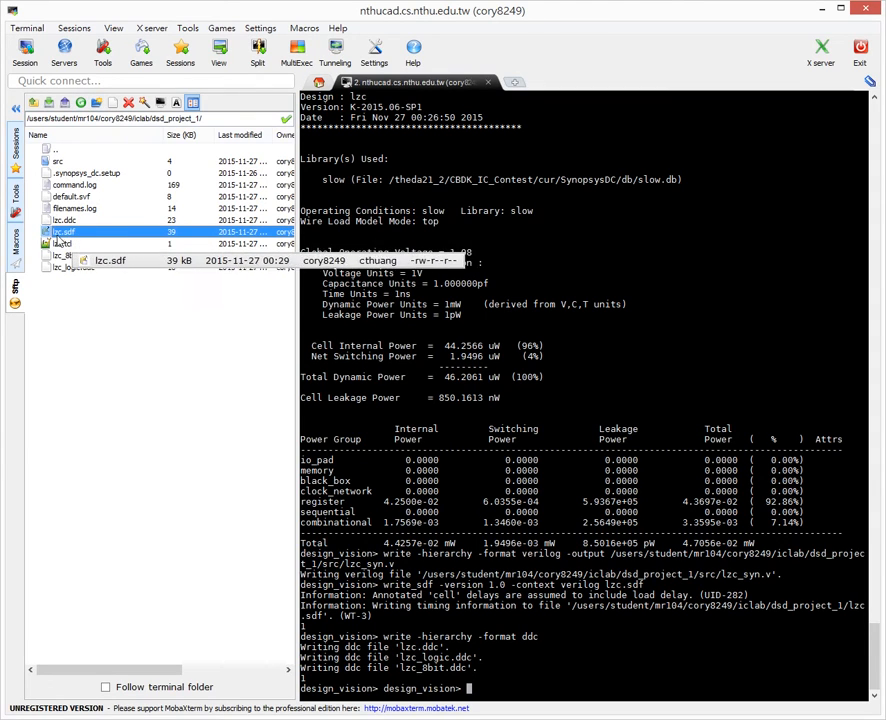
left_click(60, 244)
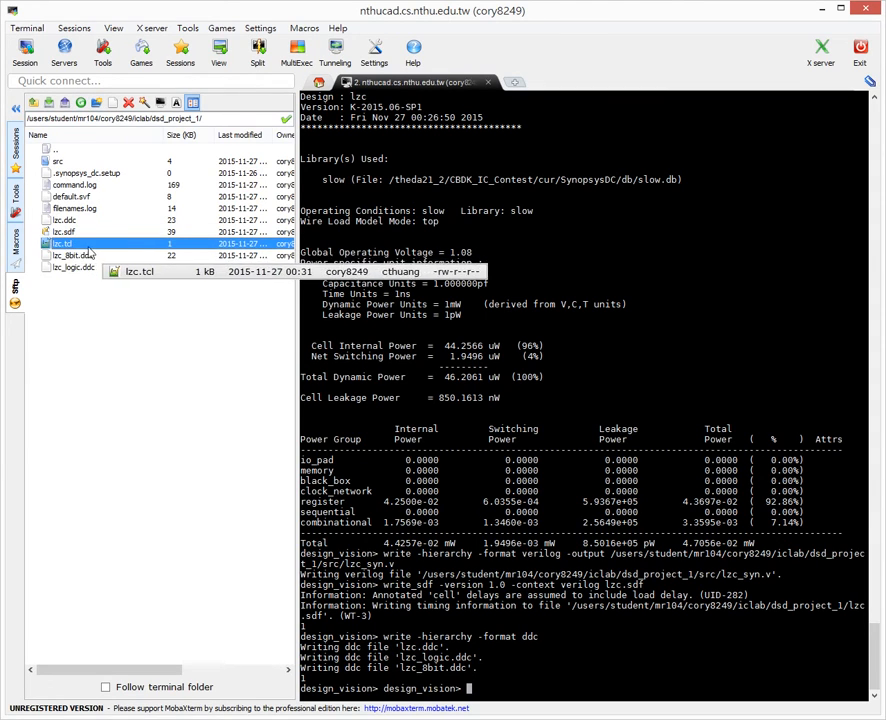
Step: Enter the remote src folder and open the synthesized netlist lzc_syn.v in Notepad++
left_click(60, 163)
double_click(60, 163)
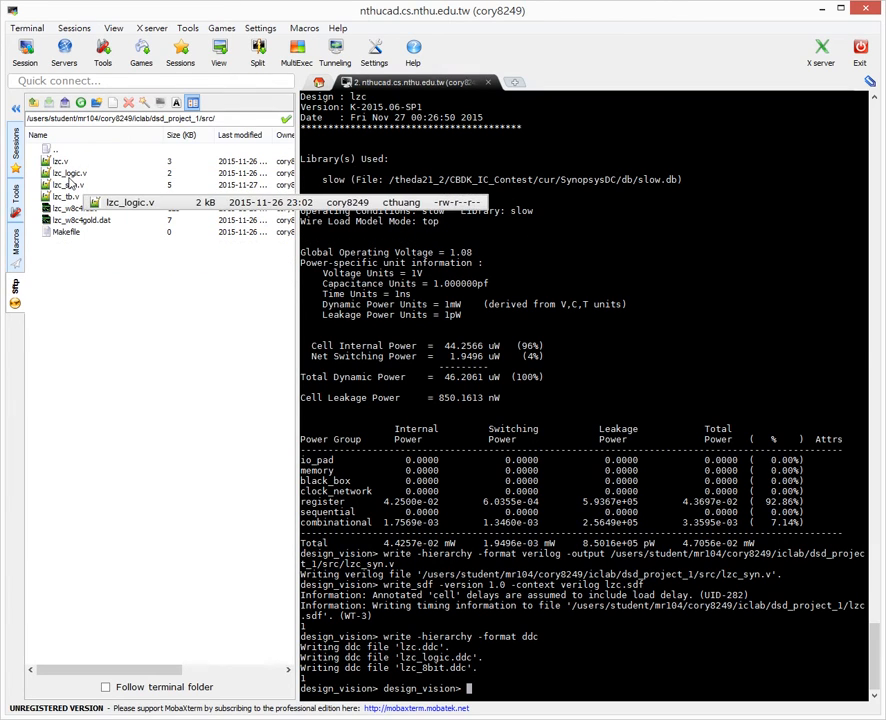
left_click(95, 187)
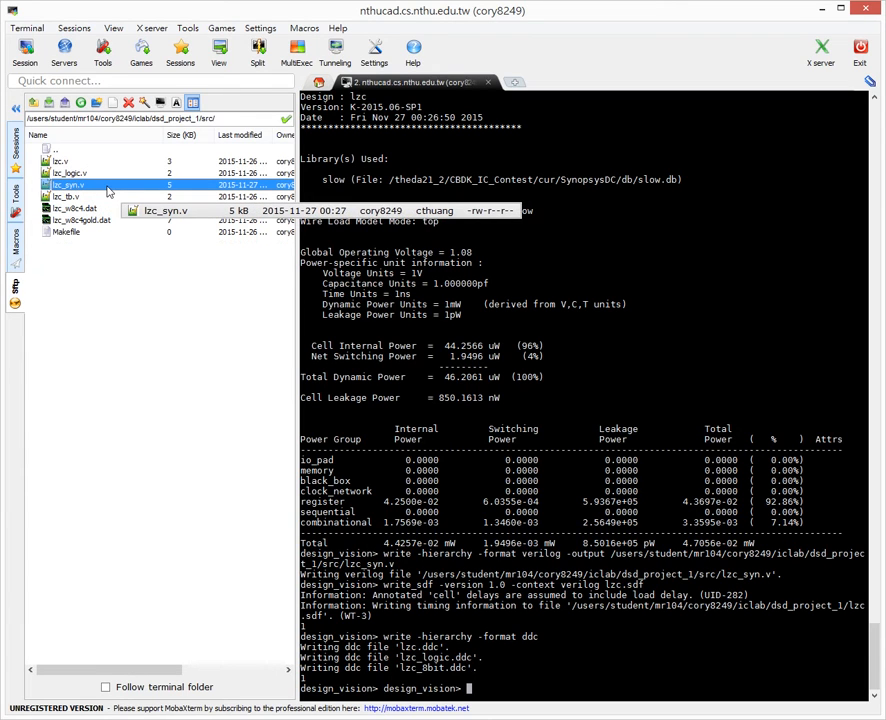
double_click(94, 191)
Step: Examine the gate-level netlist's lzc_logic and lzc modules and their standard-cell instances, and close the file
scroll(305, 497, "down", 5)
scroll(322, 490, "up", 5)
scroll(293, 441, "down", 11)
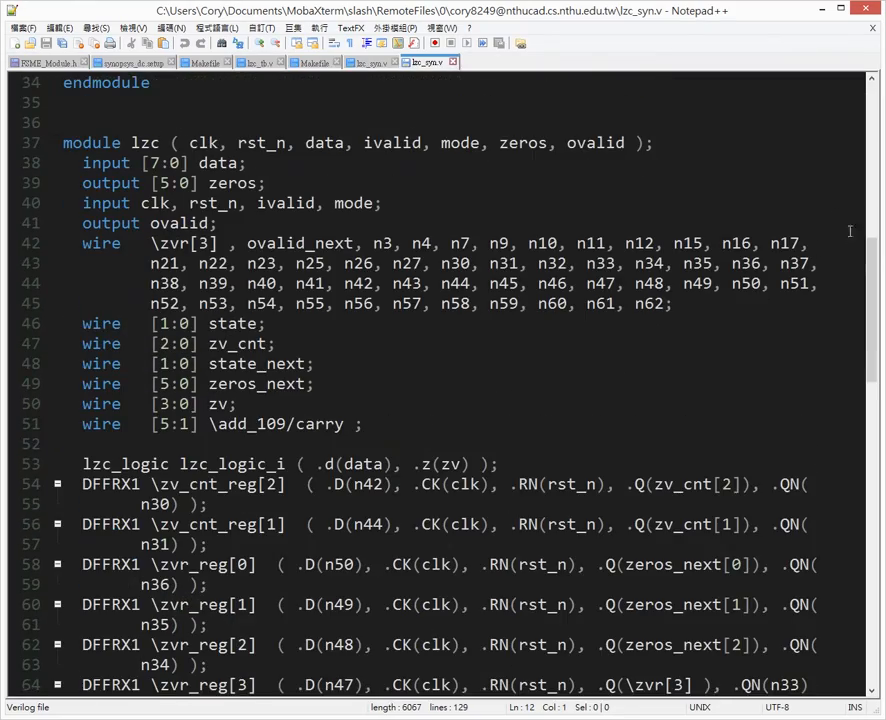
scroll(115, 415, "down", 19)
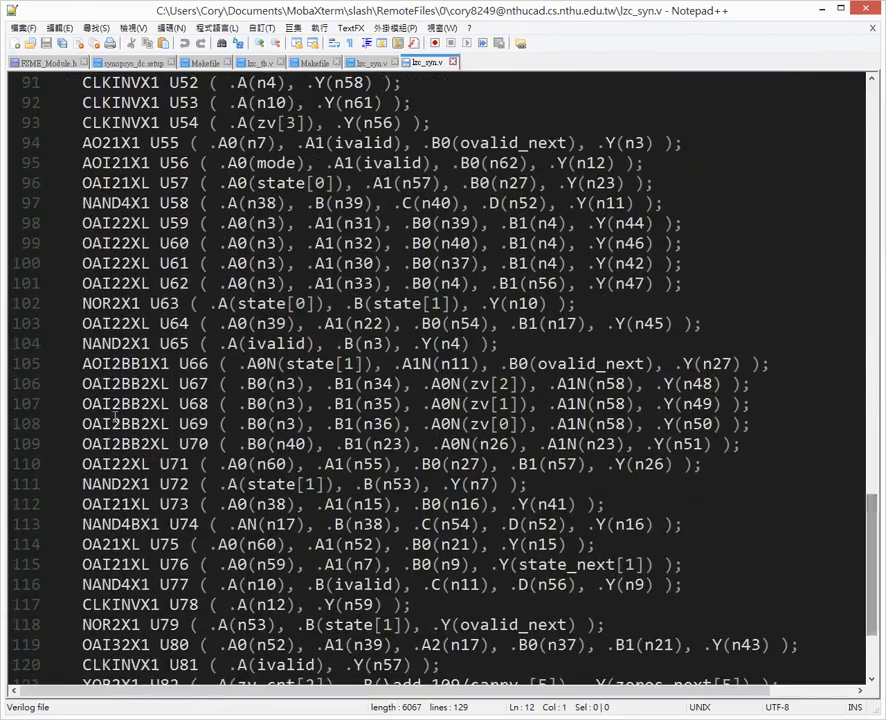
double_click(115, 415)
scroll(115, 415, "down", 3)
left_click(230, 425)
scroll(230, 425, "up", 5)
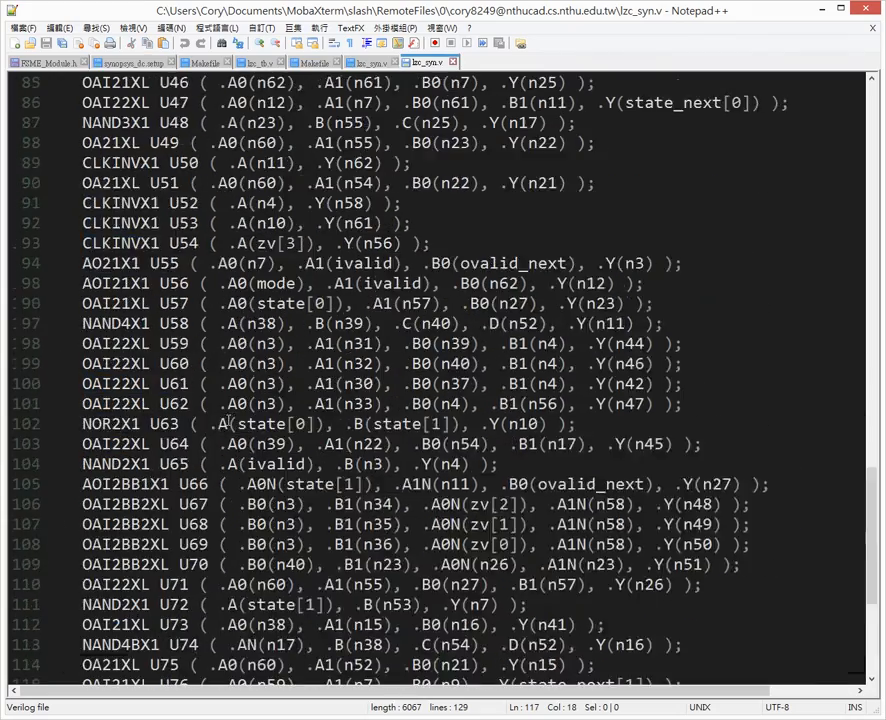
scroll(230, 425, "up", 10)
scroll(268, 408, "up", 9)
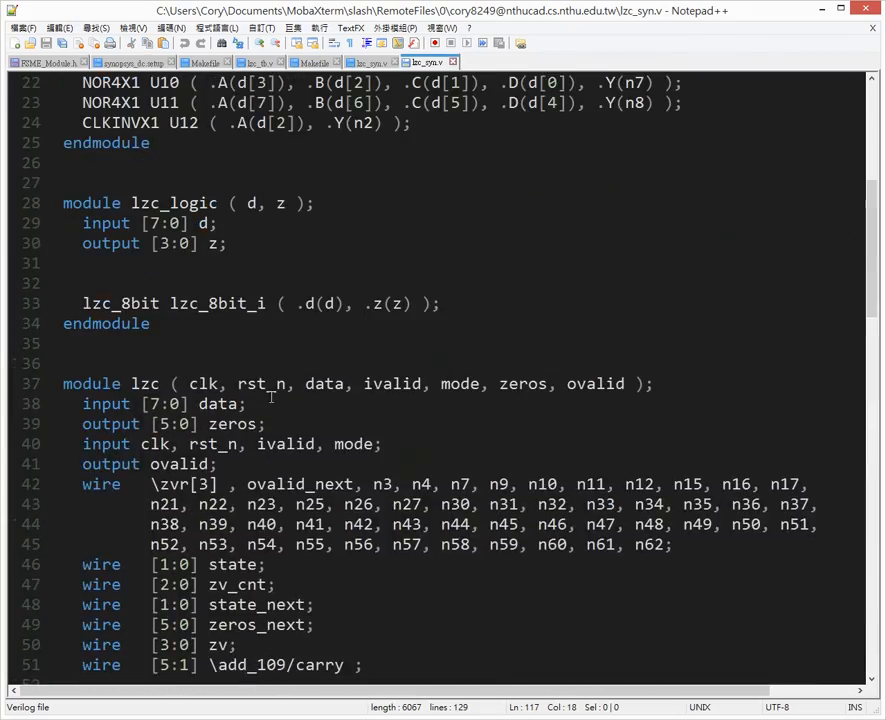
left_click(453, 62)
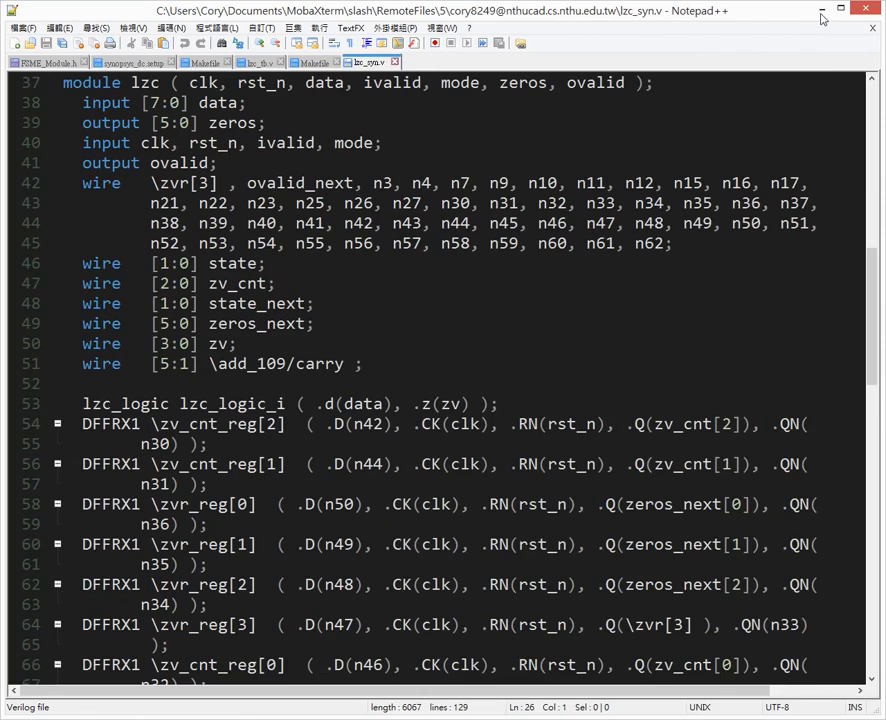
Step: Go back to the src folder for the Makefile, and decline to keep missing files such as lzc_syn.v open in Notepad++
key("alt+Tab")
left_click(60, 149)
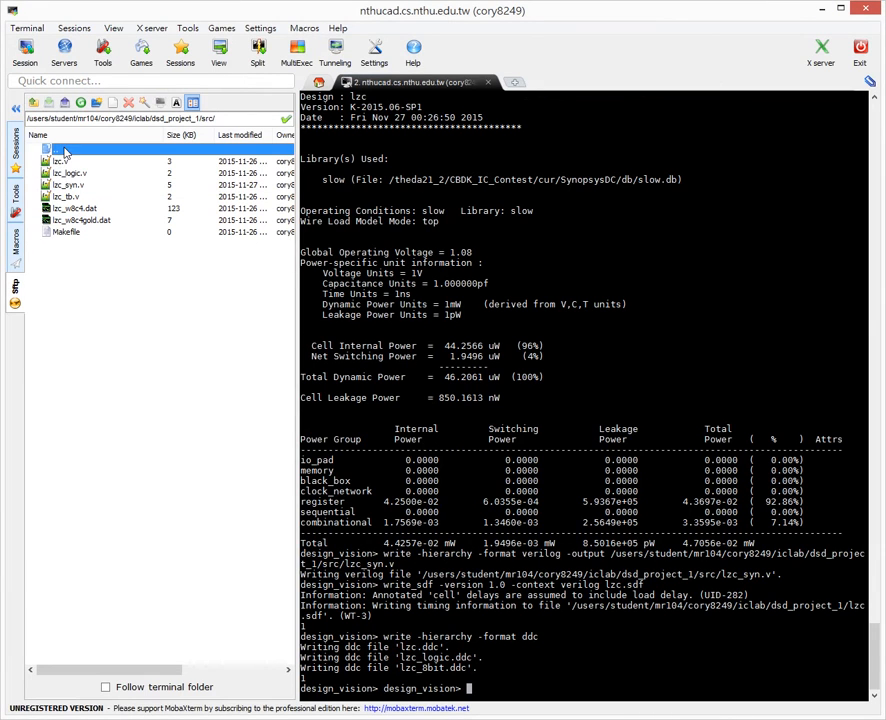
left_click(88, 237)
left_click(90, 238)
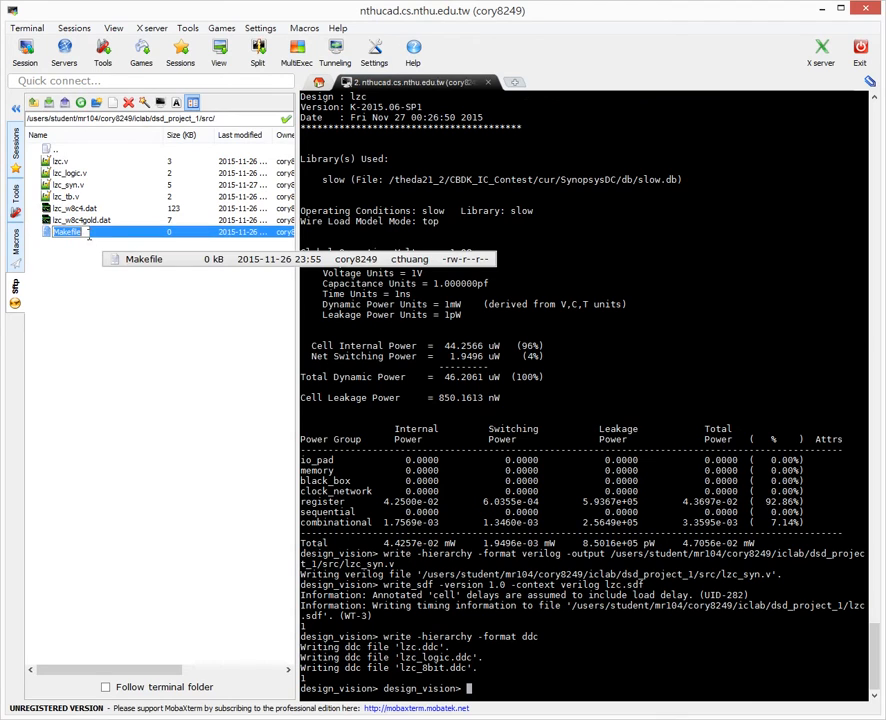
double_click(62, 163)
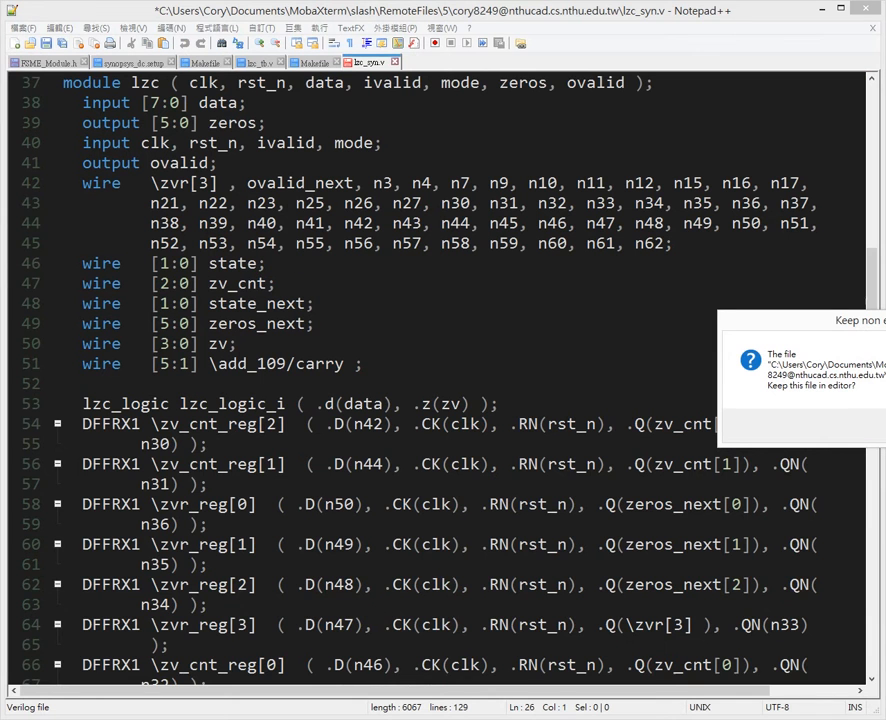
key("n")
key("n")
key("n")
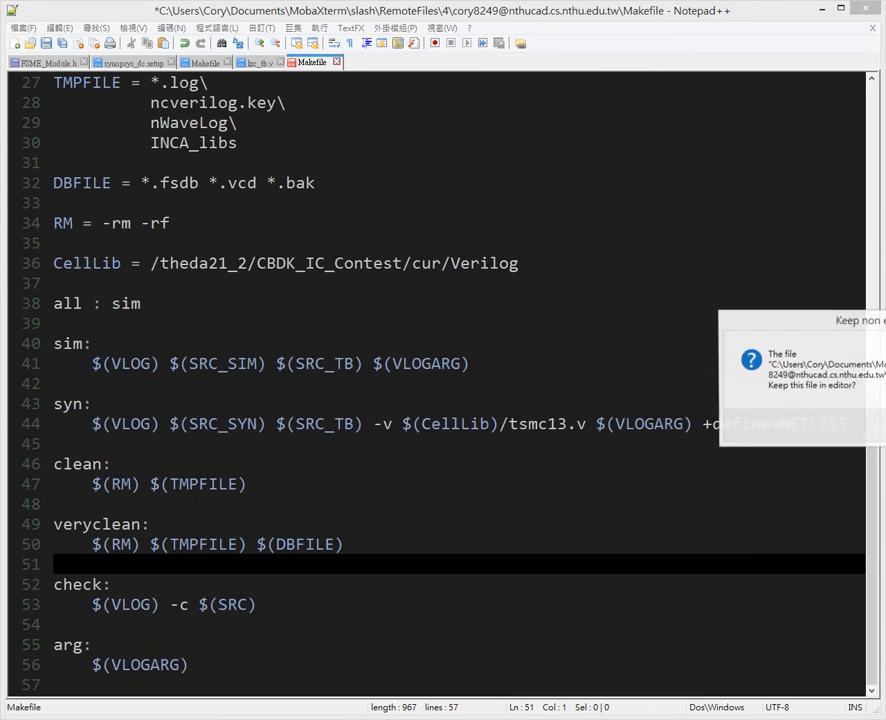
left_click(457, 343)
Step: Examine the Makefile's CellLib path and how the sim rule passes the tsmc13.v cell library with the -v option
scroll(328, 410, "up", 5)
scroll(342, 416, "down", 4)
scroll(276, 387, "up", 2)
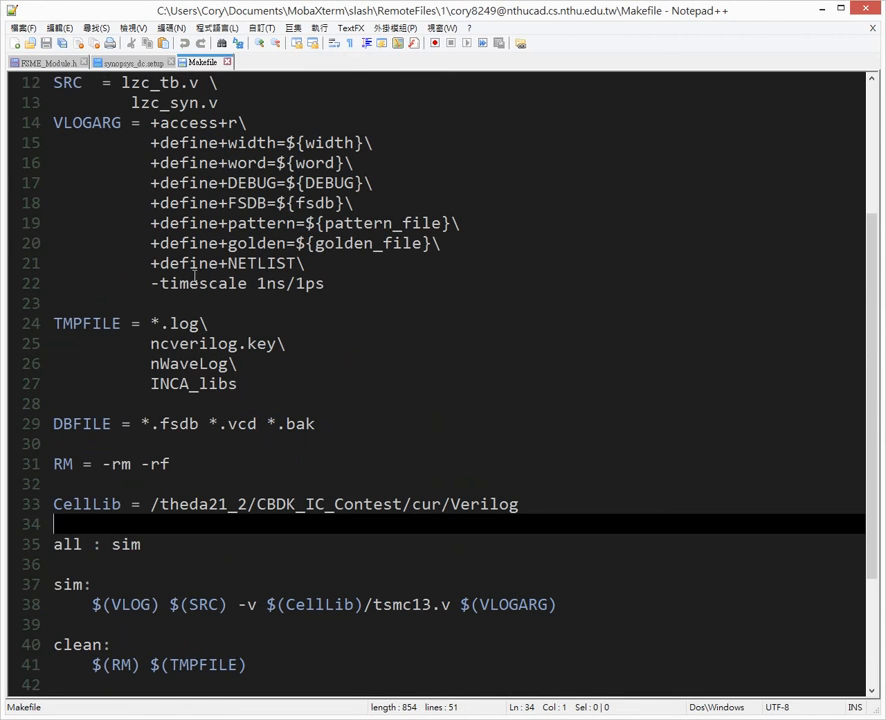
scroll(267, 502, "down", 2)
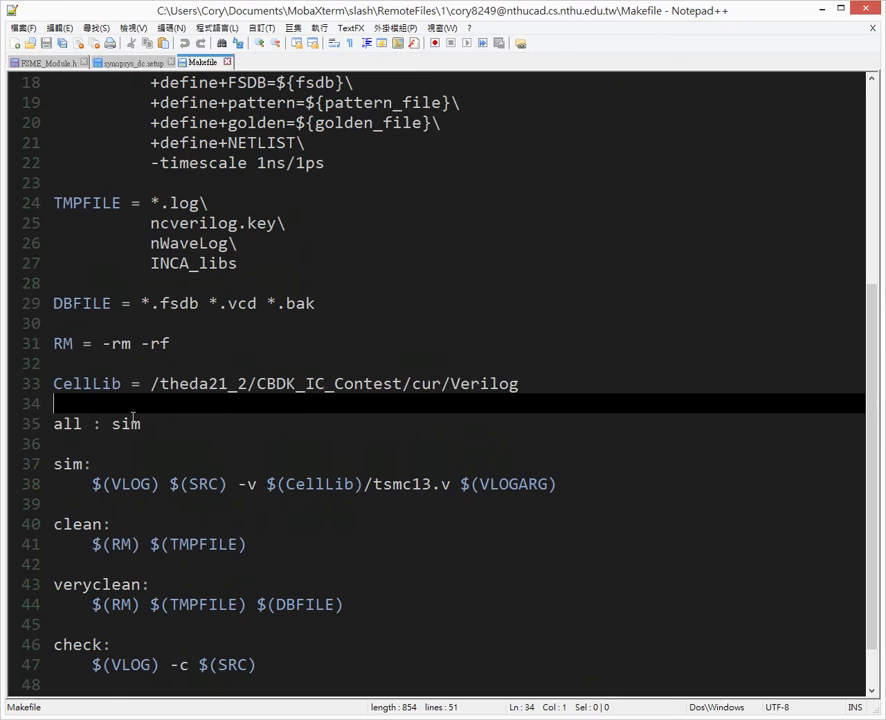
double_click(57, 385)
left_click_drag(556, 378, 6, 378)
left_click(298, 398)
scroll(205, 453, "down", 1)
left_click_drag(237, 425, 350, 425)
triple_click(262, 425)
left_click(259, 425)
left_click(398, 324)
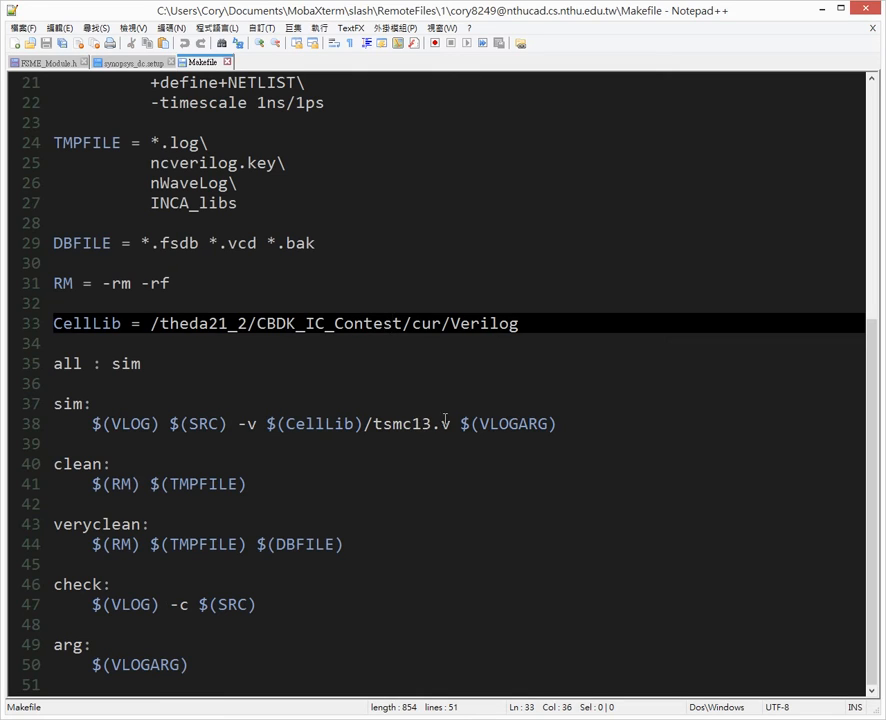
left_click_drag(452, 425, 95, 404)
left_click(280, 384)
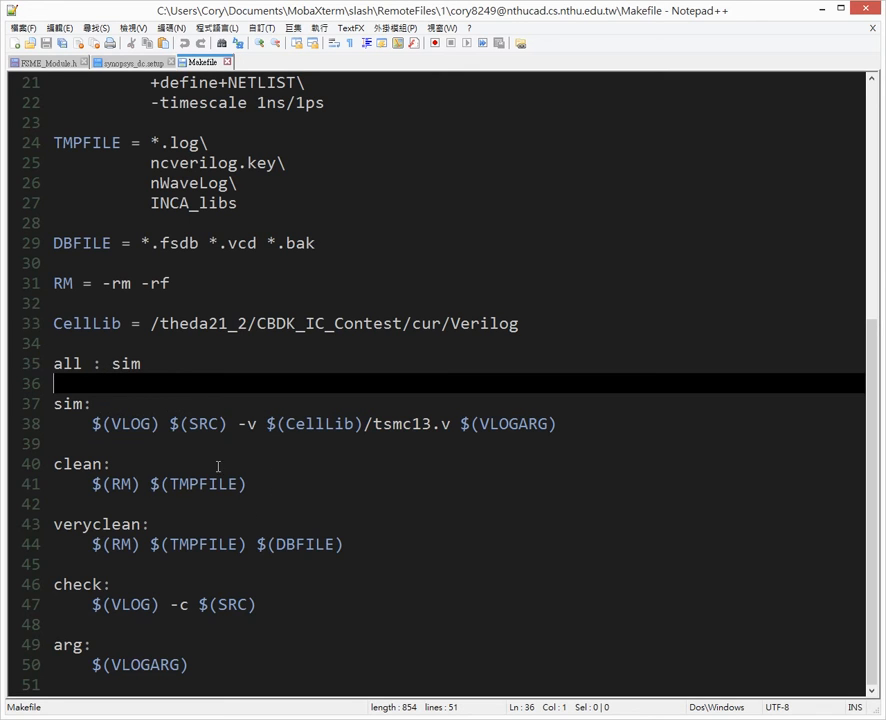
Step: Compare the sim rule's command line with the VLOG, SRC and VLOGARG definitions in the Makefile
triple_click(117, 424)
scroll(117, 300, "up", 6)
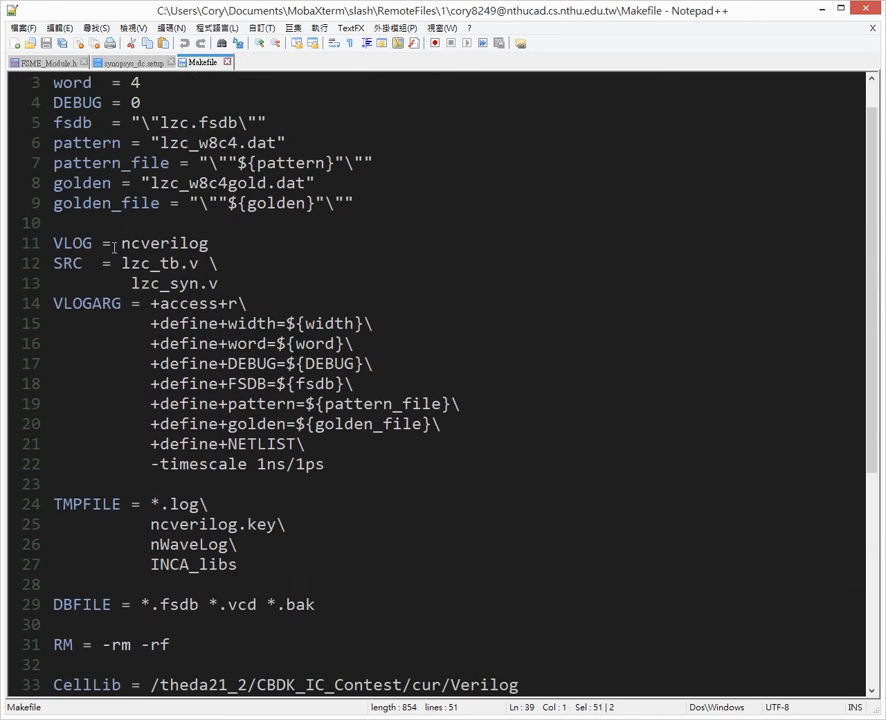
scroll(237, 487, "up", 1)
scroll(237, 487, "down", 6)
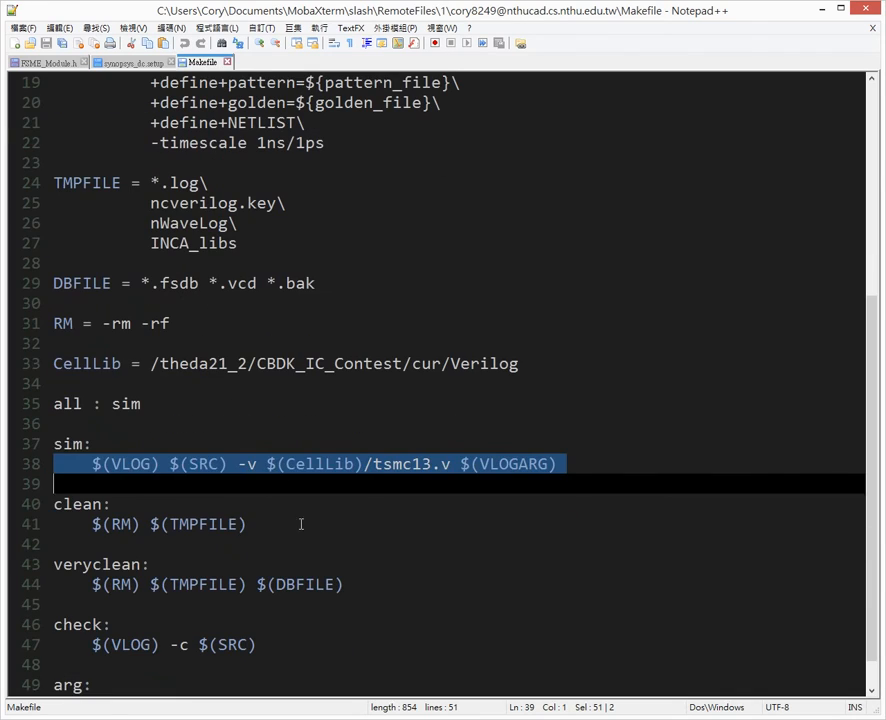
left_click(213, 506)
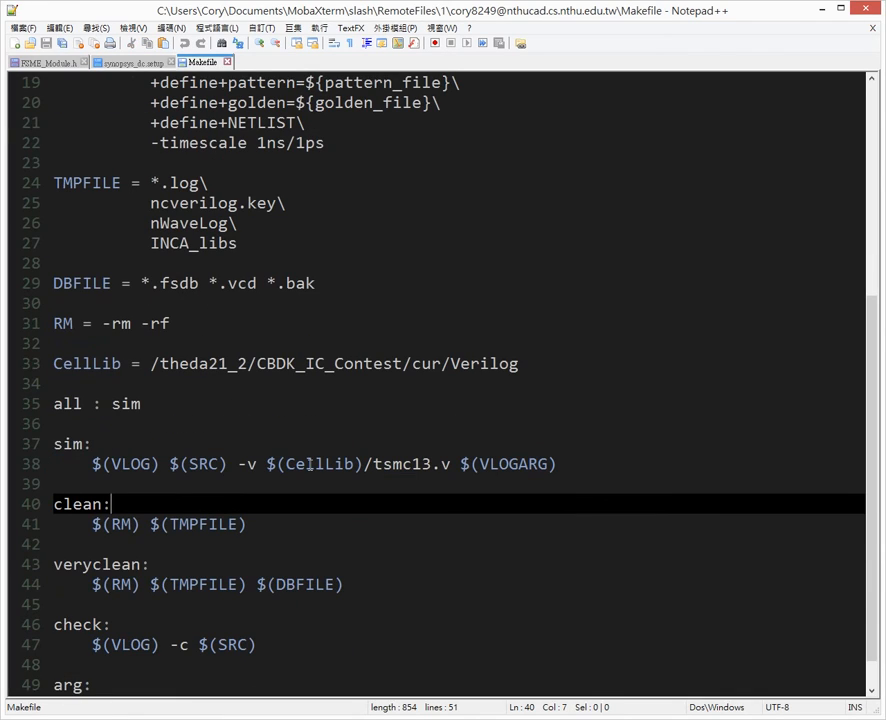
scroll(300, 468, "down", 1)
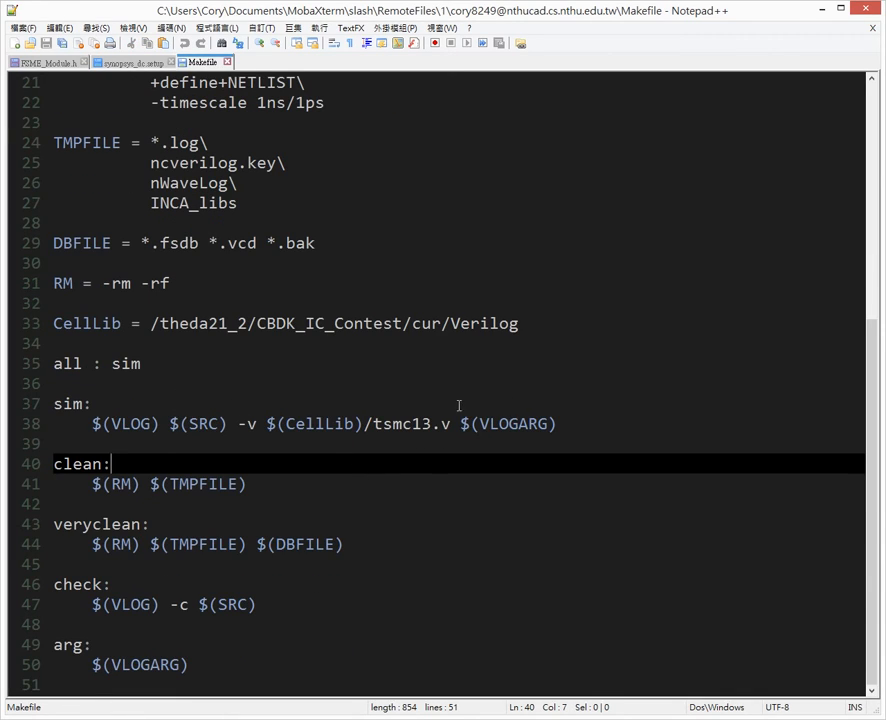
scroll(413, 477, "up", 1)
scroll(300, 440, "down", 1)
Step: Switch to the Makefile with separate sim and syn targets and examine its default target and sim rule
key("alt+Tab")
key("alt+Tab")
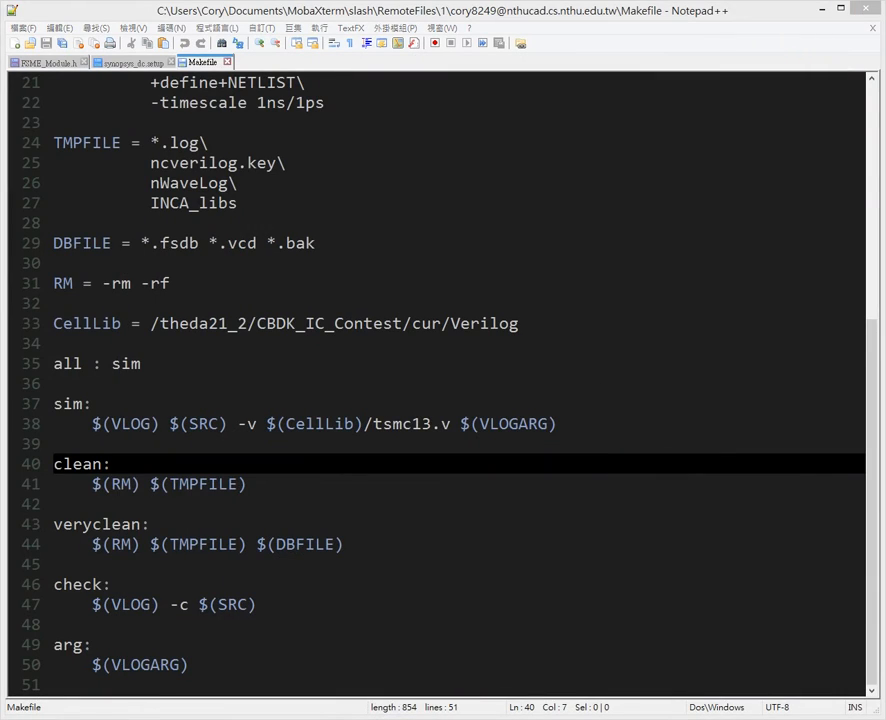
scroll(350, 451, "down", 4)
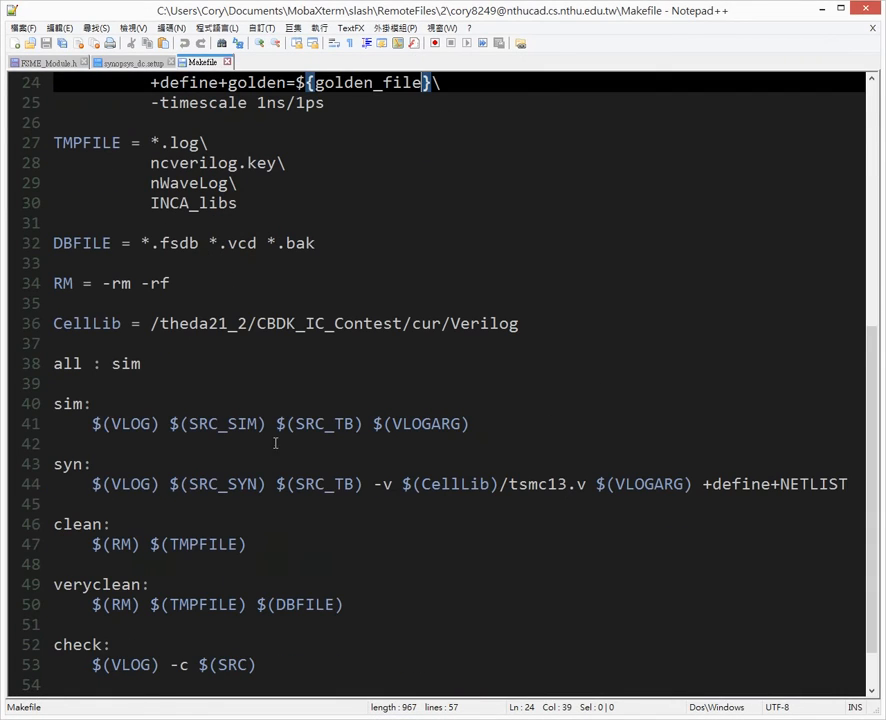
left_click(253, 401)
scroll(66, 314, "down", 1)
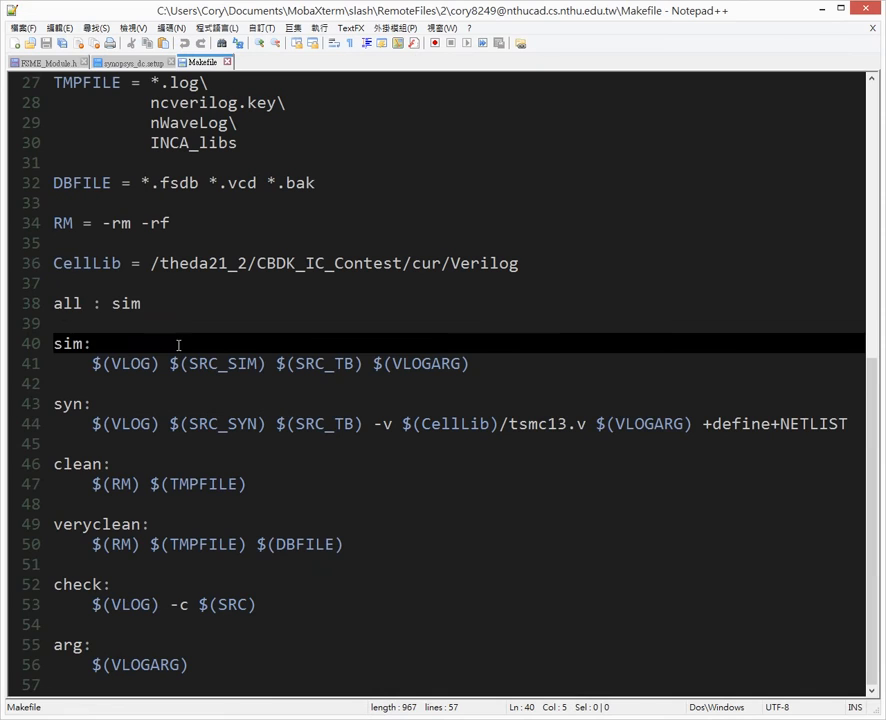
double_click(126, 303)
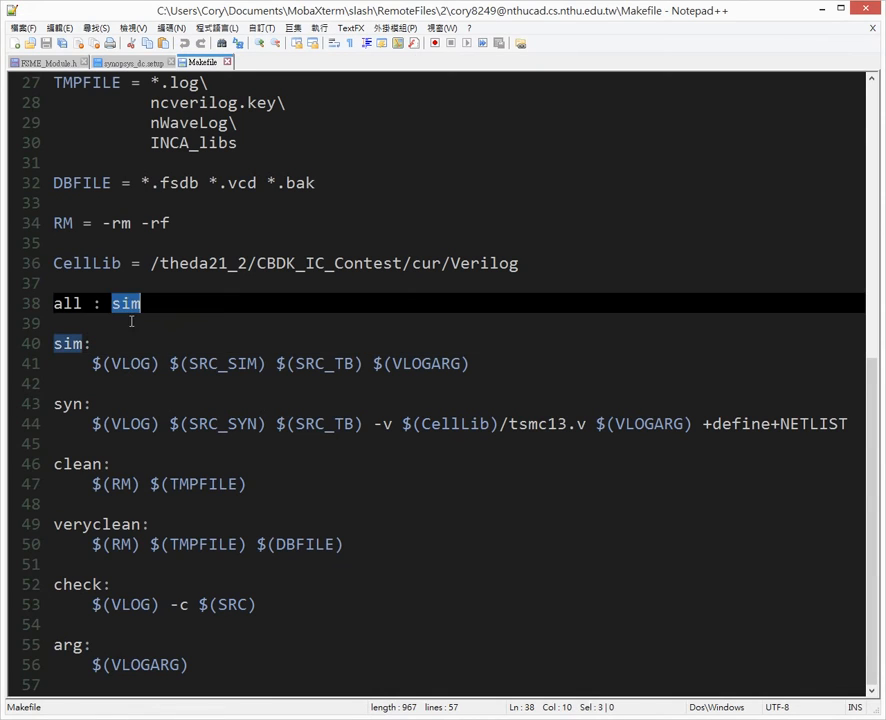
left_click(104, 363)
left_click_drag(90, 362, 480, 361)
left_click(484, 363)
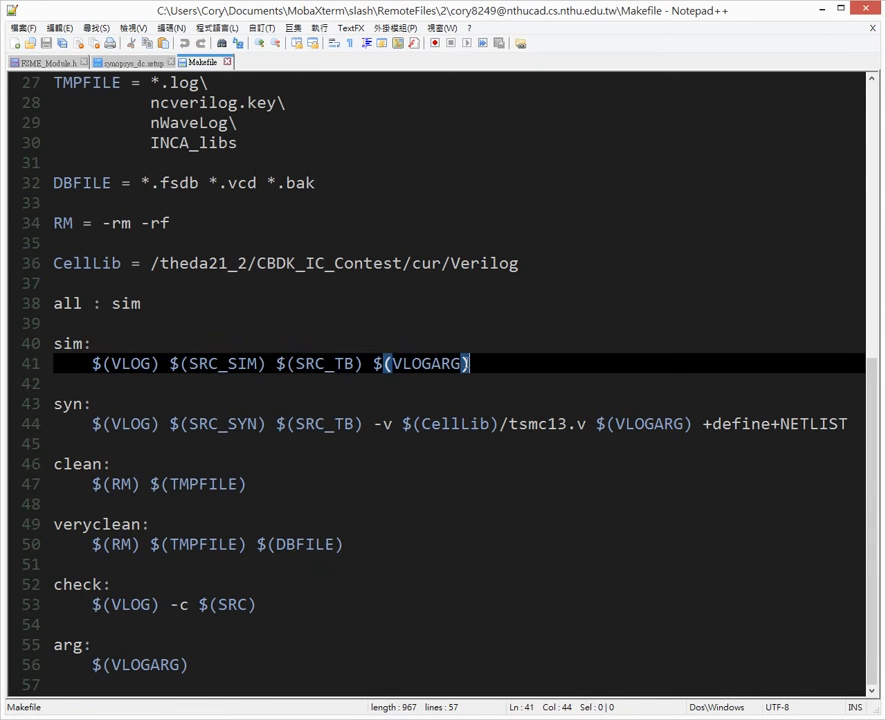
Step: Trace the SRC_SIM and SRC_TB variables from the sim rule to their definitions near the start of the Makefile
double_click(253, 364)
scroll(304, 420, "up", 1)
double_click(304, 422)
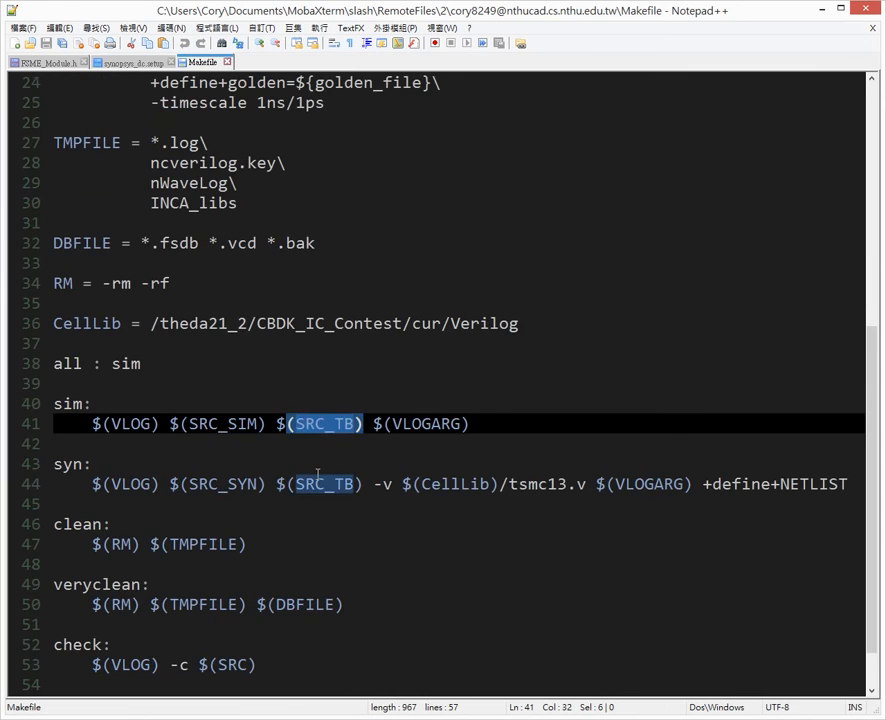
scroll(226, 544, "up", 2)
double_click(226, 544)
scroll(248, 555, "up", 6)
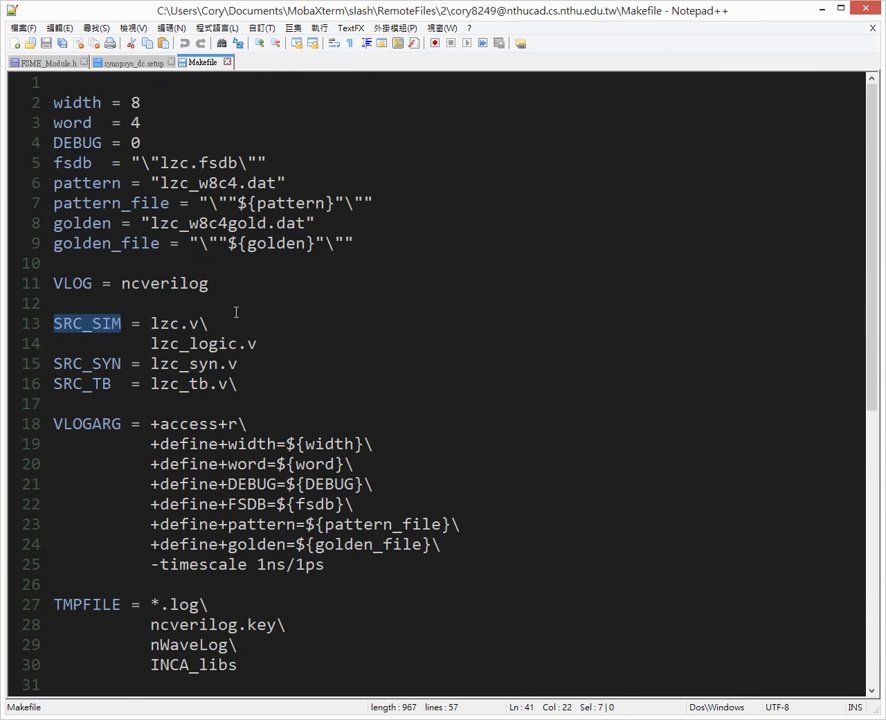
Step: Review the RTL source files lzc.v and lzc_logic.v assigned to SRC_SIM
left_click(151, 323)
key("shift+Right")
key("shift+Right")
key("shift+Right")
key("shift+Right")
key("shift+Right")
key("End")
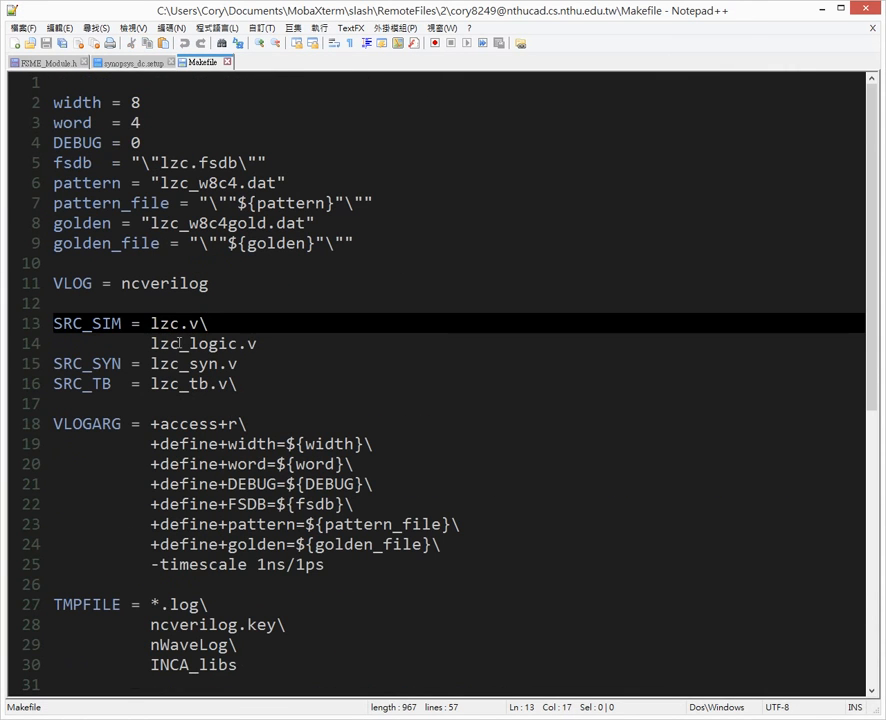
left_click(152, 343)
key("shift+Right")
key("shift+Right")
key("shift+Right")
key("shift+Right")
key("shift+Right")
key("shift+Right")
key("shift+Right")
key("shift+Right")
key("shift+Right")
key("End")
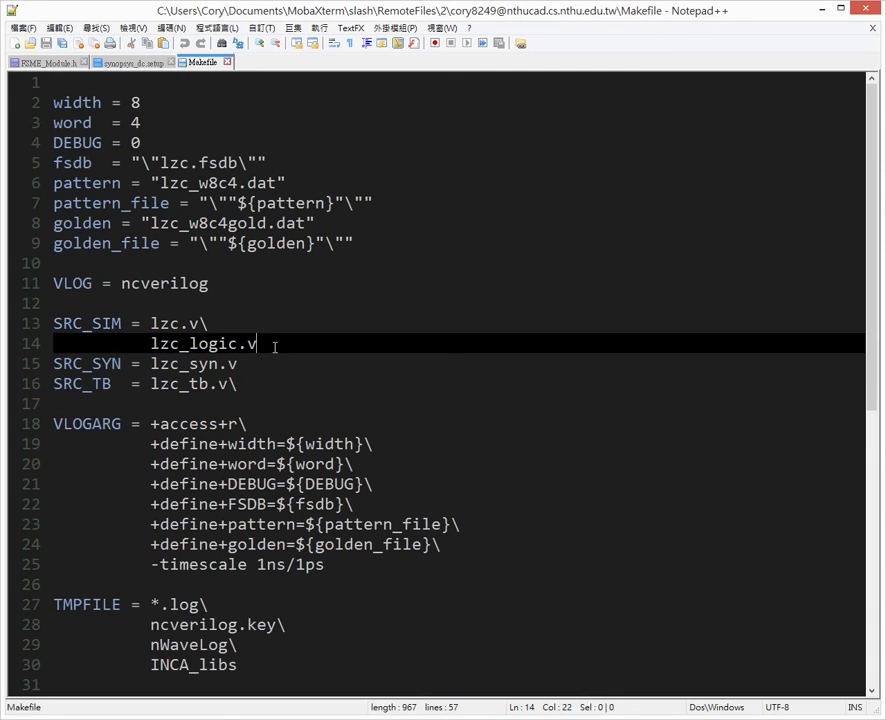
Step: Review the SRC_SYN definition that points to the synthesized netlist lzc_syn.v
key("Down")
key("Home")
key("shift+Right")
key("shift+Right")
key("shift+Right")
key("shift+Right")
key("shift+Right")
key("shift+Right")
key("shift+Right")
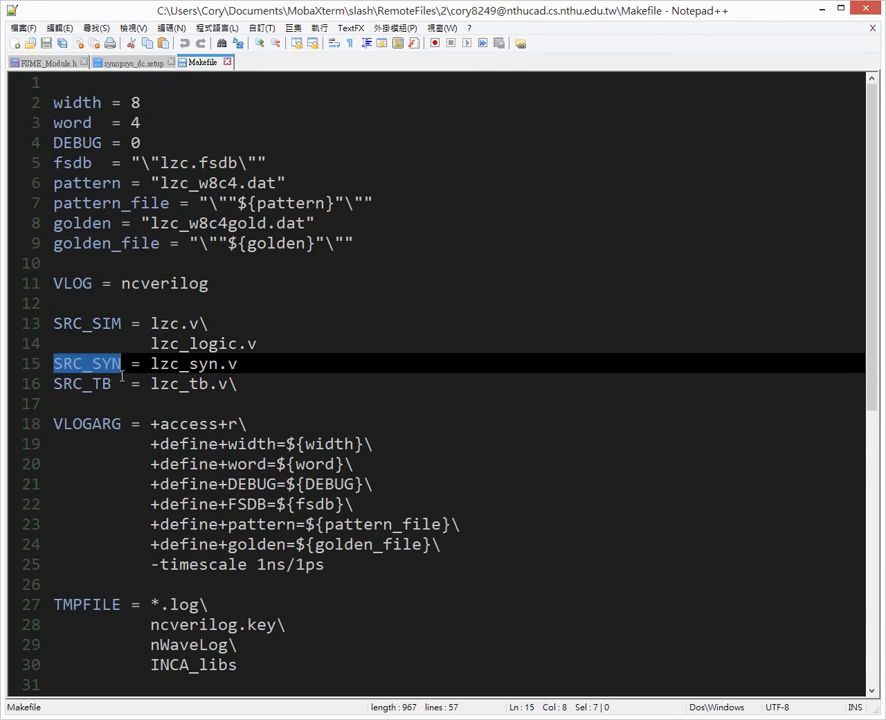
left_click(186, 365)
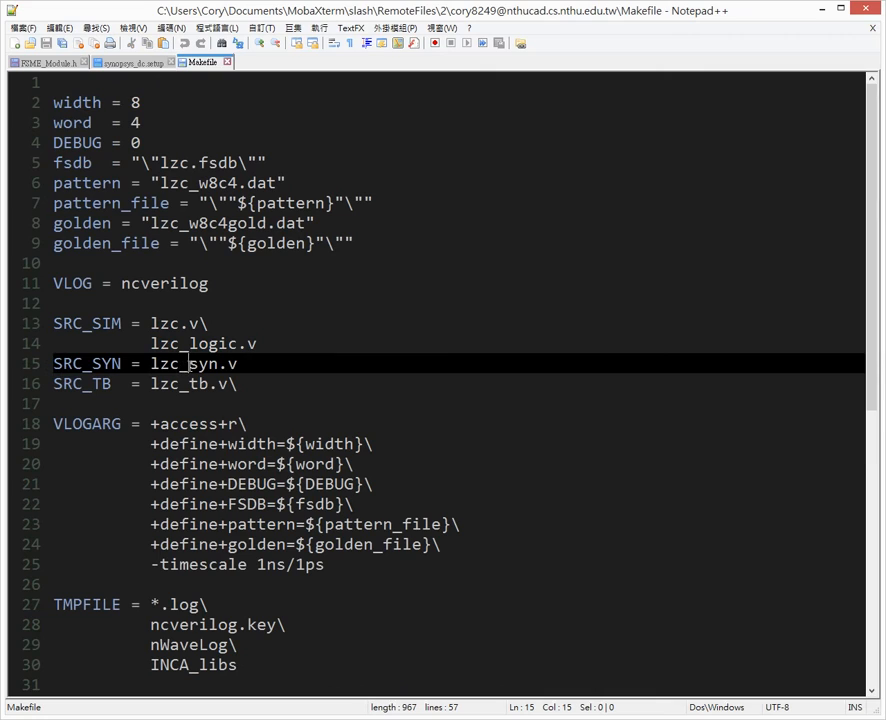
Step: Compare the SRC_SIM, SRC_SYN and SRC_TB definitions, covering the RTL sources, the lzc_syn.v netlist and the lzc_tb.v testbench
left_click_drag(246, 363, 100, 303)
left_click(192, 365)
left_click_drag(296, 348, 57, 331)
left_click(258, 366)
left_click_drag(258, 366, 24, 372)
left_click(117, 394)
double_click(92, 386)
left_click_drag(244, 385, 41, 391)
left_click(152, 400)
double_click(171, 384)
Step: Compare the sim and syn rules near the end of the Makefile, including the source variables each one passes
scroll(175, 380, "down", 8)
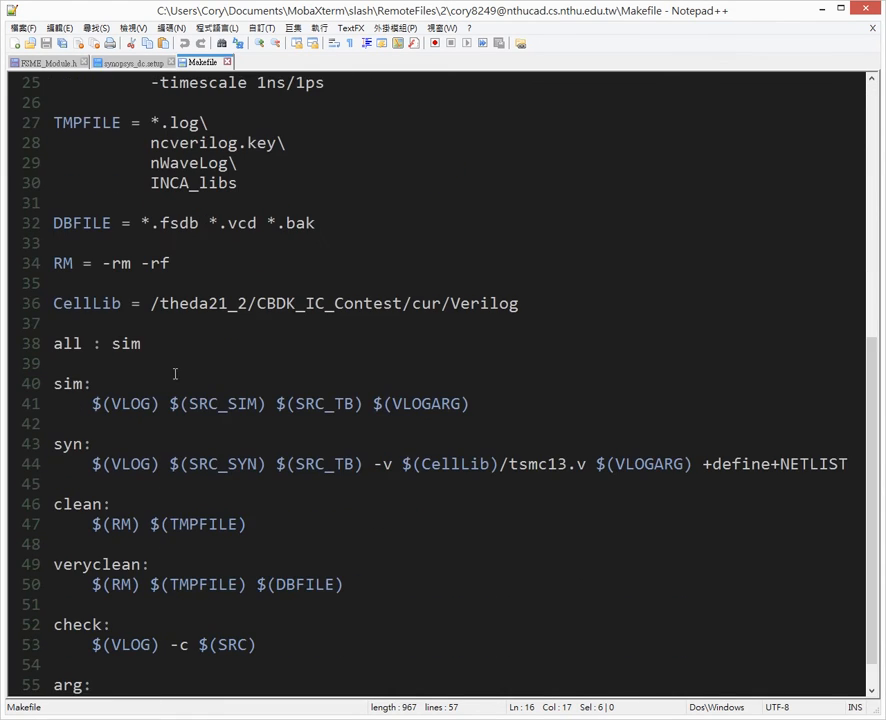
left_click(100, 404)
left_click(122, 344)
double_click(68, 386)
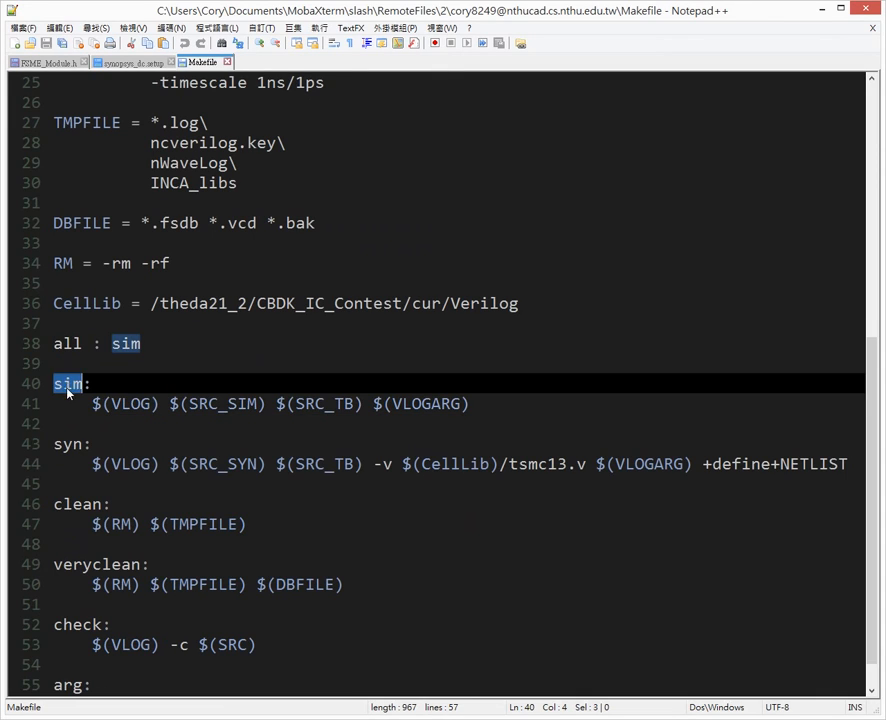
left_click(90, 404)
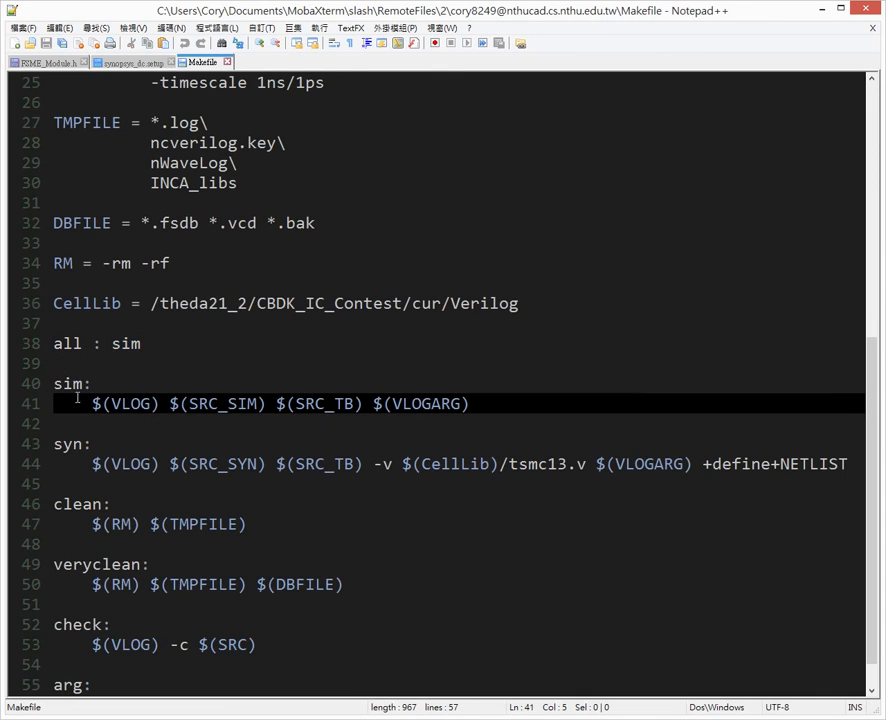
left_click_drag(90, 404, 468, 404)
left_click_drag(92, 444, 341, 464)
left_click(76, 443)
left_click_drag(285, 464, 353, 464)
left_click_drag(180, 404, 256, 404)
Step: Examine the syn rule's extra arguments: the tsmc13.v cell library and the NETLIST define
double_click(322, 463)
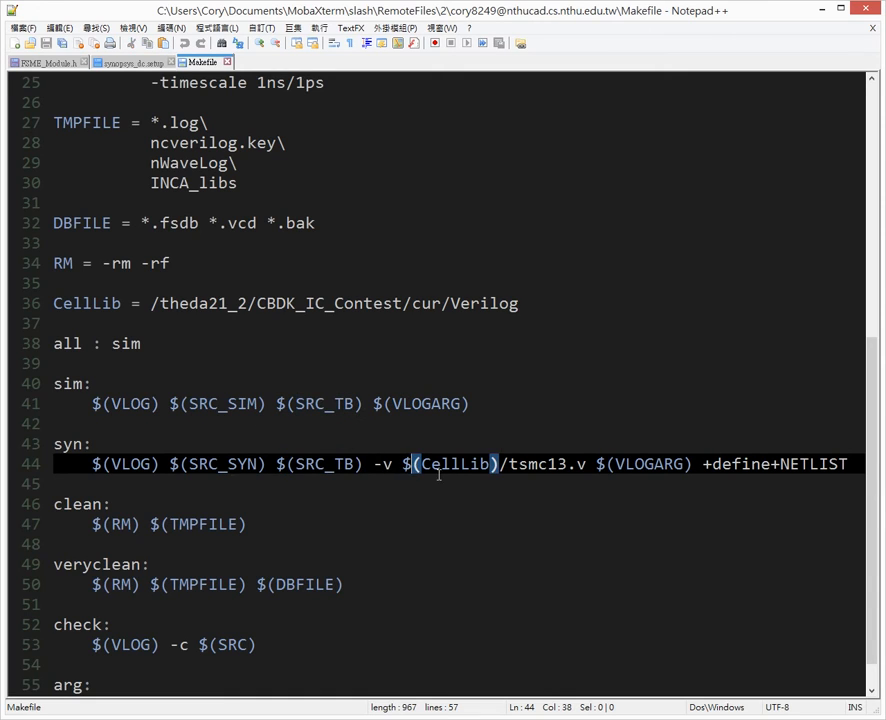
left_click_drag(366, 464, 694, 464)
left_click(614, 475)
left_click(733, 464)
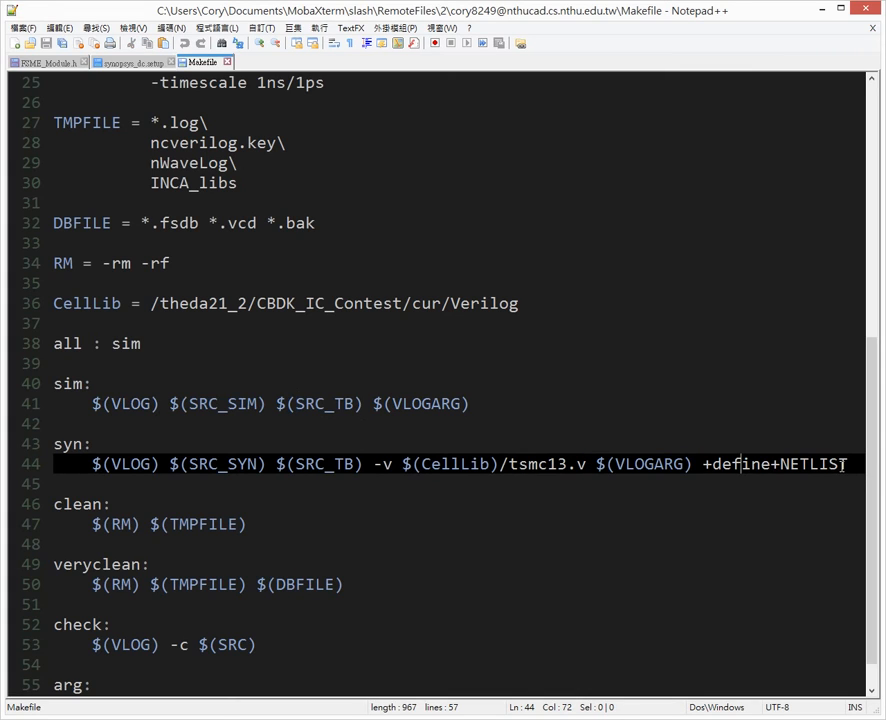
double_click(812, 464)
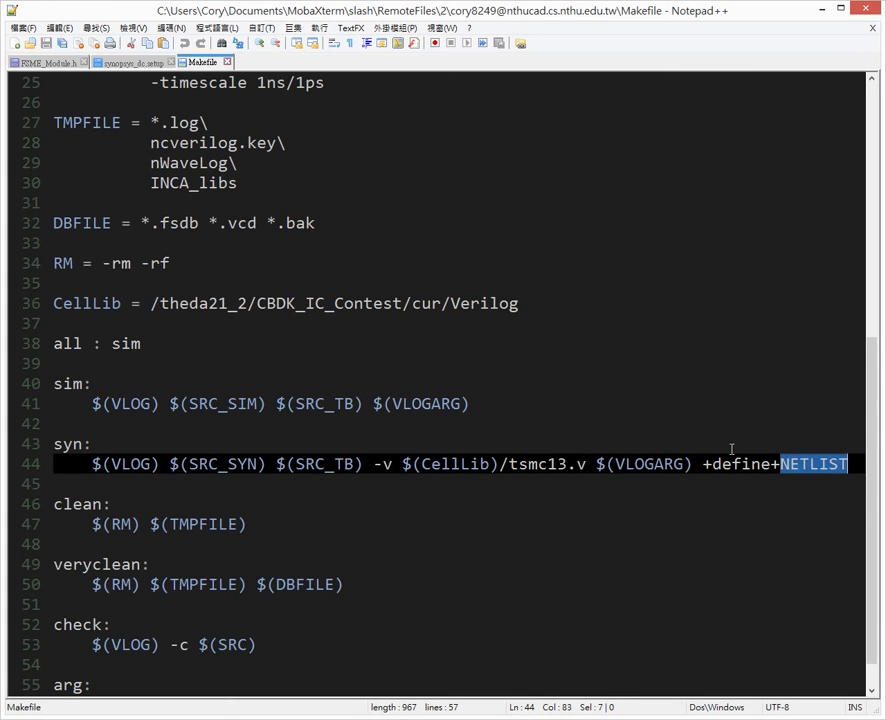
scroll(709, 451, "down", 1)
scroll(533, 420, "up", 1)
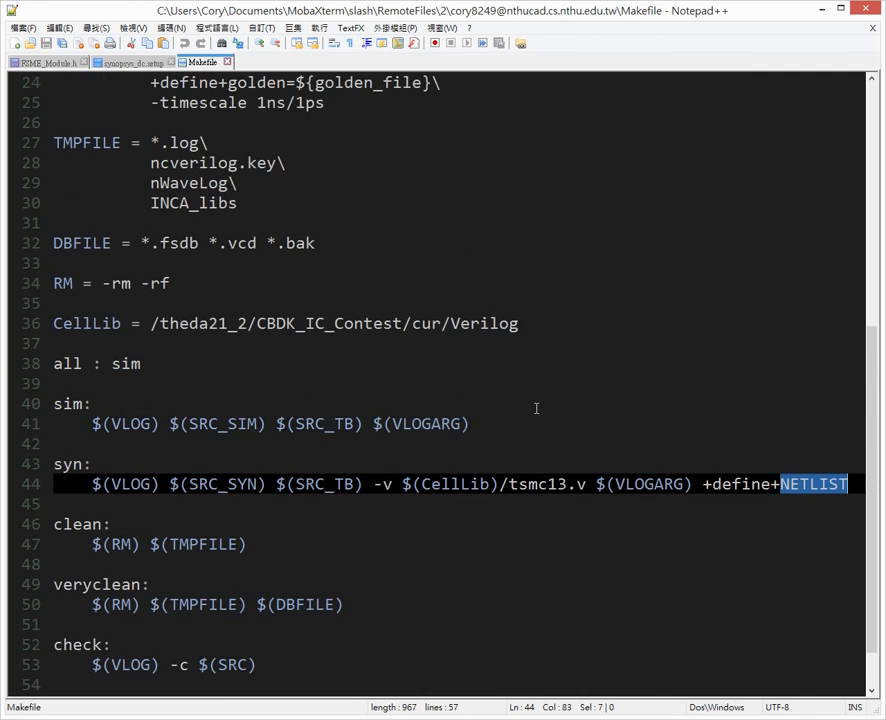
Step: Switch to MobaXterm, open lzc_tb.v from the src folder and go to the initial block near the file's end
left_click(349, 718)
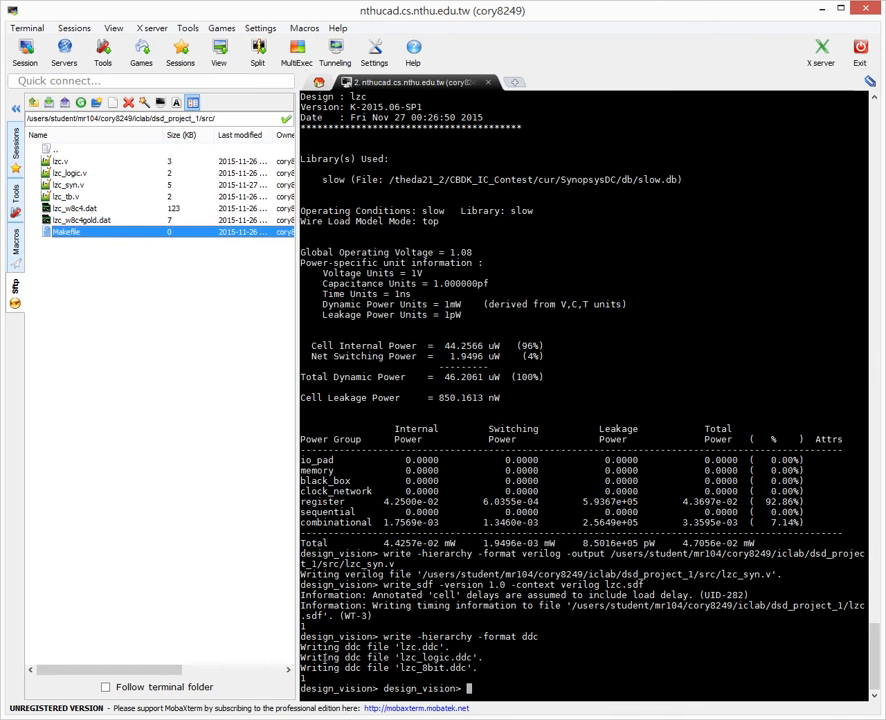
left_click(60, 198)
double_click(60, 198)
left_click(314, 300)
scroll(184, 344, "down", 9)
scroll(184, 344, "down", 20)
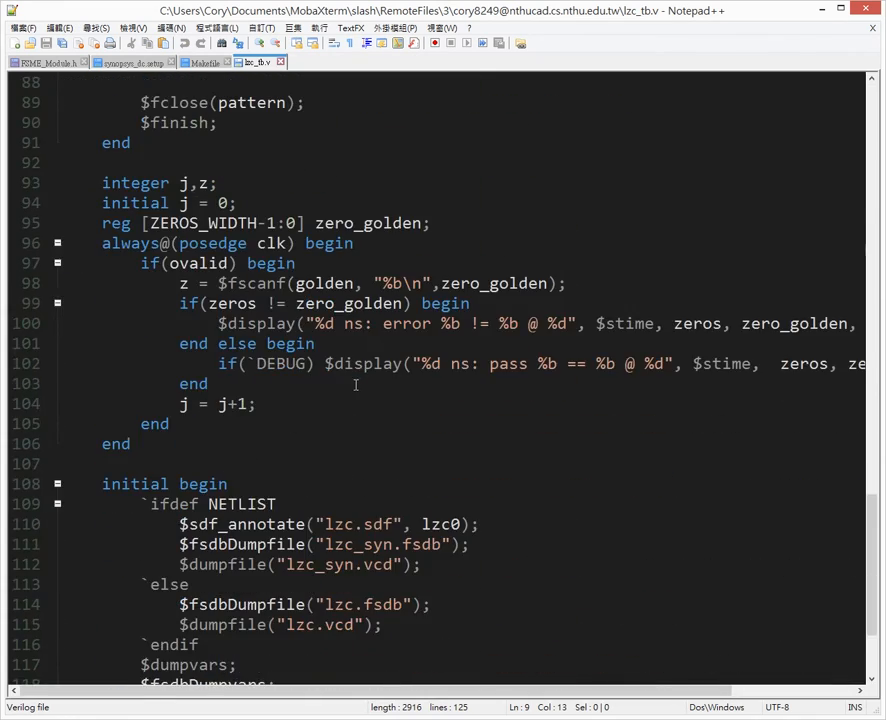
scroll(355, 385, "down", 3)
left_click(140, 323)
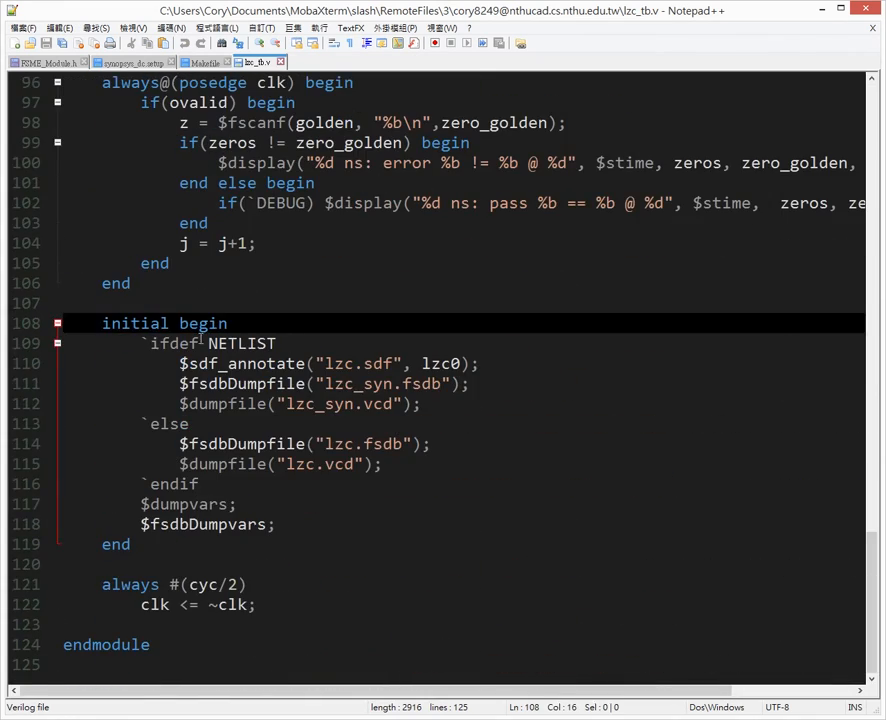
Step: Examine the `ifdef NETLIST condition and the $sdf_annotate call that it guards in the testbench
double_click(175, 343)
left_click(241, 343)
double_click(241, 343)
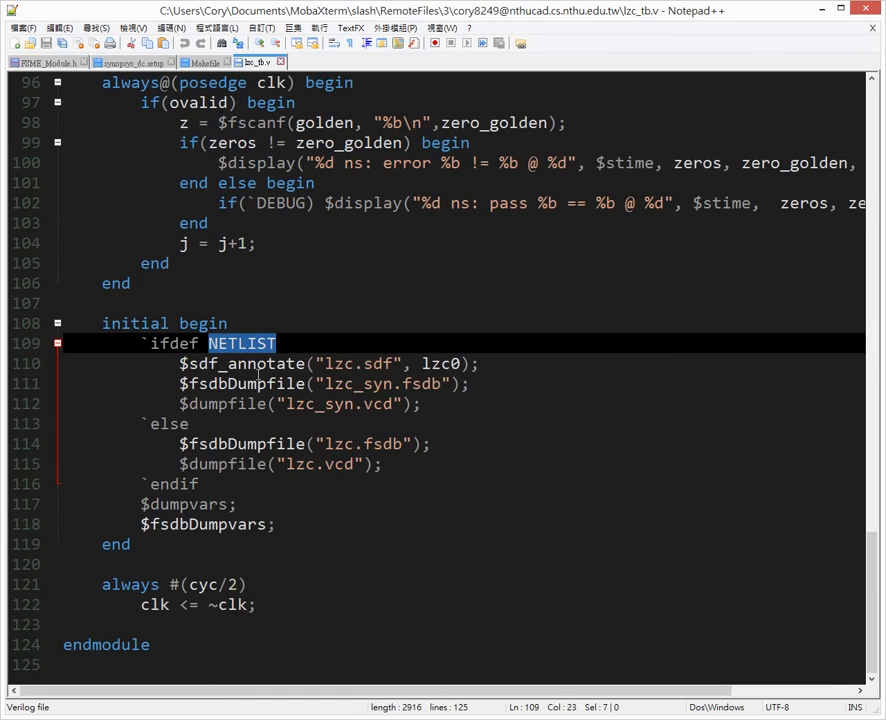
left_click(258, 383)
left_click_drag(187, 367, 250, 367)
left_click(254, 366)
left_click(383, 366)
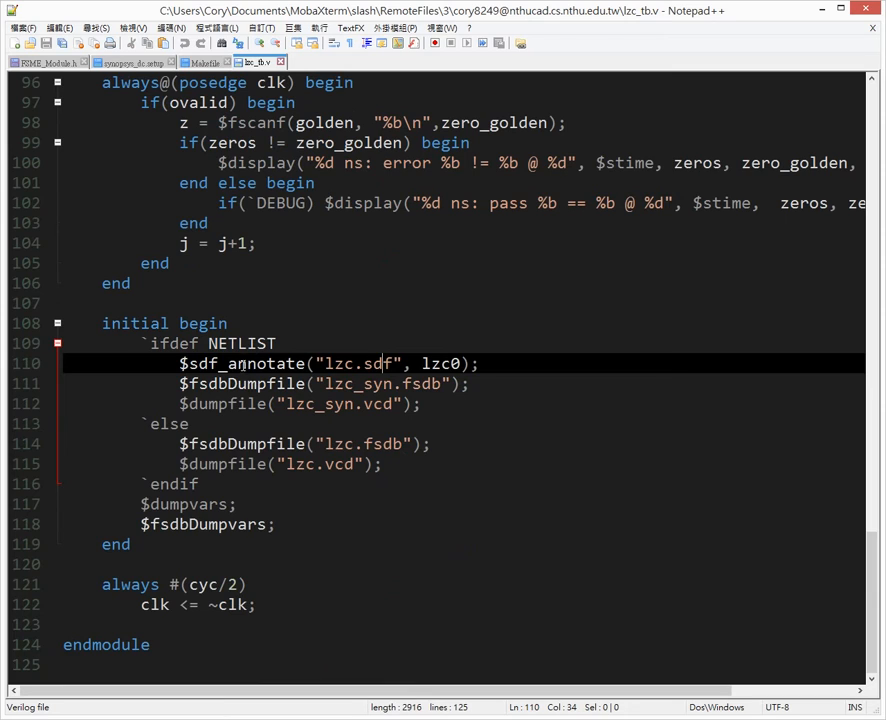
double_click(347, 365)
left_click_drag(543, 365, 179, 365)
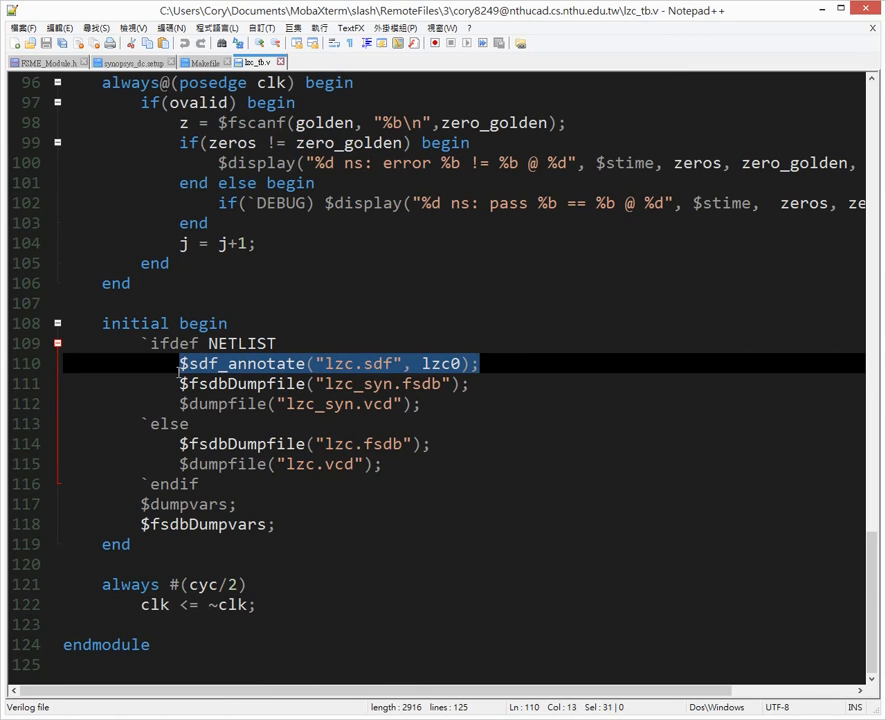
Step: Compare the waveform dump statements in the NETLIST branch with those in the `else branch
left_click(247, 443)
double_click(232, 343)
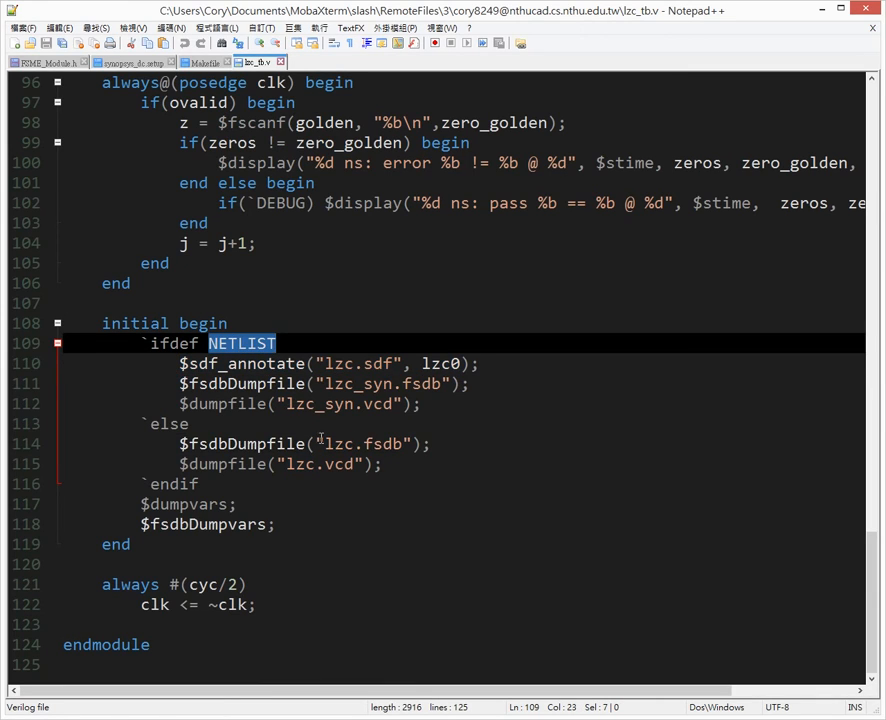
left_click_drag(459, 467, 179, 443)
double_click(384, 365)
left_click(470, 401)
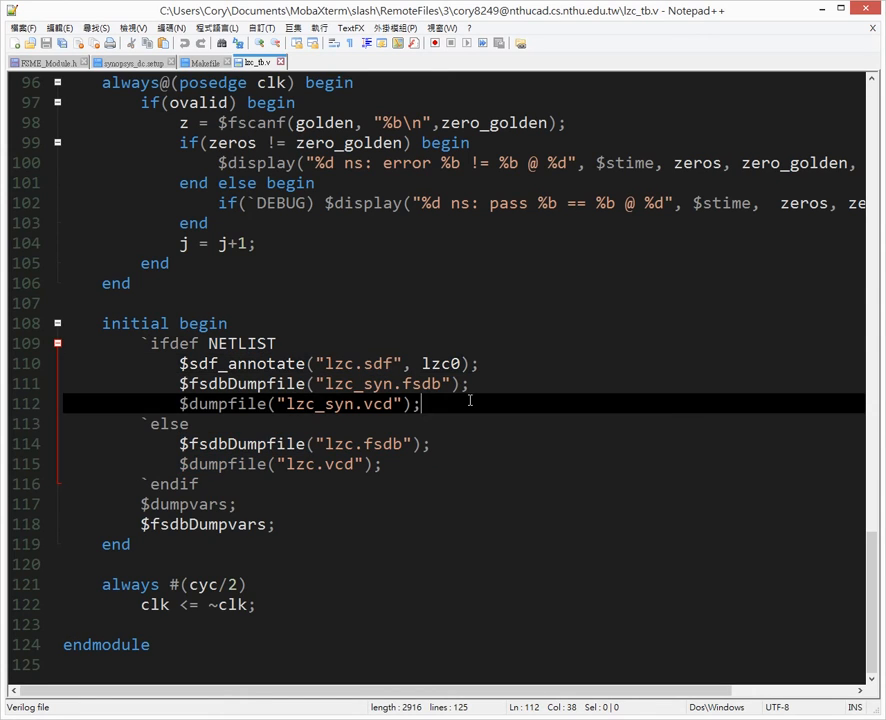
left_click(208, 343)
left_click(238, 464)
left_click(272, 384)
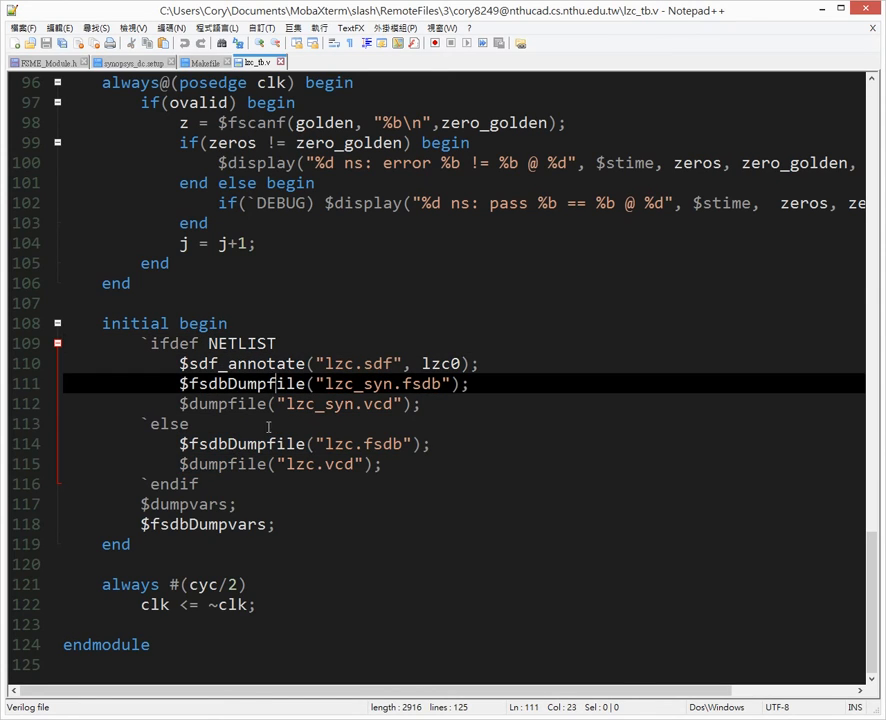
Step: Study the $sdf_annotate line and the lzc.sdf file name passed to it
left_click_drag(180, 364, 463, 364)
left_click(491, 366)
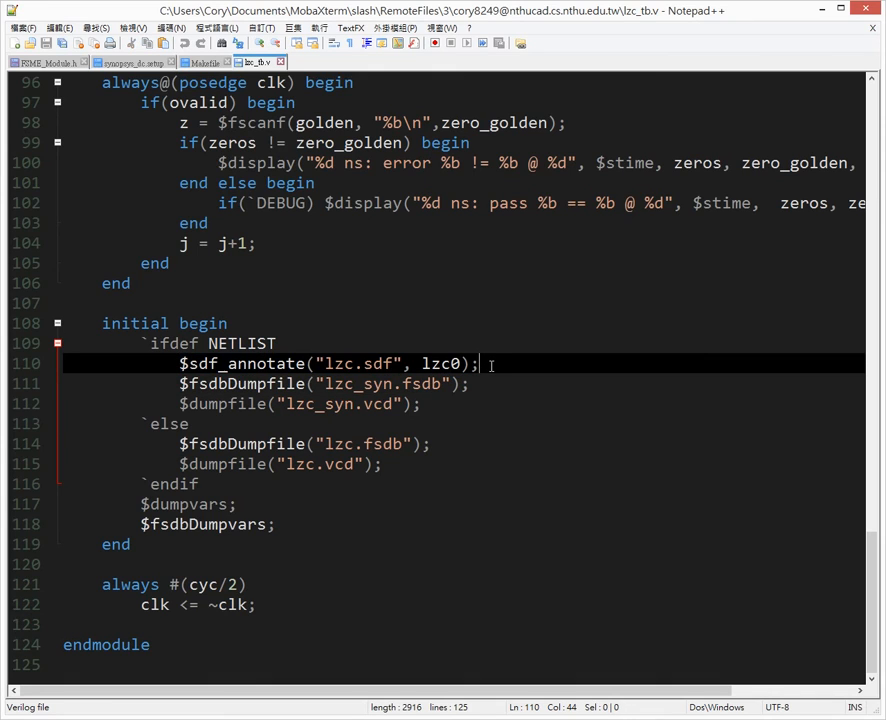
double_click(303, 364)
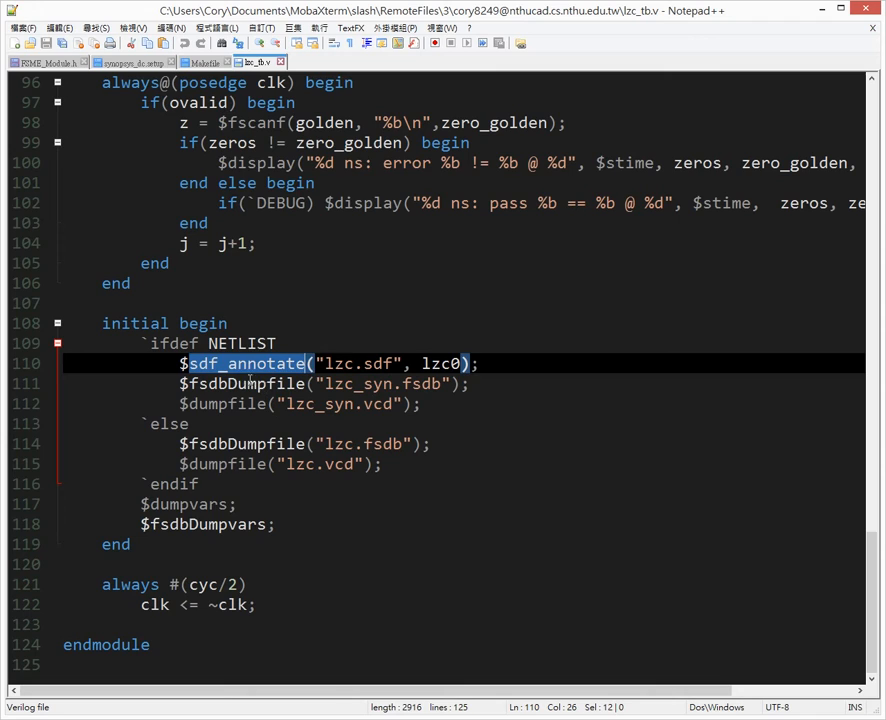
left_click(226, 364)
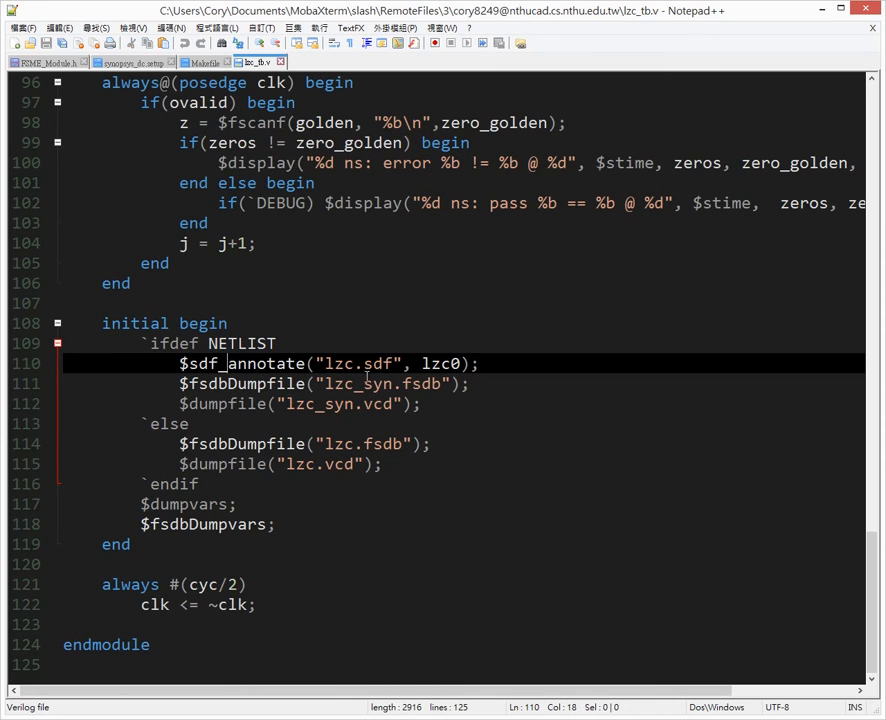
double_click(373, 364)
Step: Recheck which testbench statements depend on NETLIST, and look back over the lzc0 instance and the parameter definitions
left_click(425, 344)
left_click(265, 345)
double_click(240, 345)
left_click(250, 444)
left_click(247, 344)
left_click(253, 404)
left_click(336, 464)
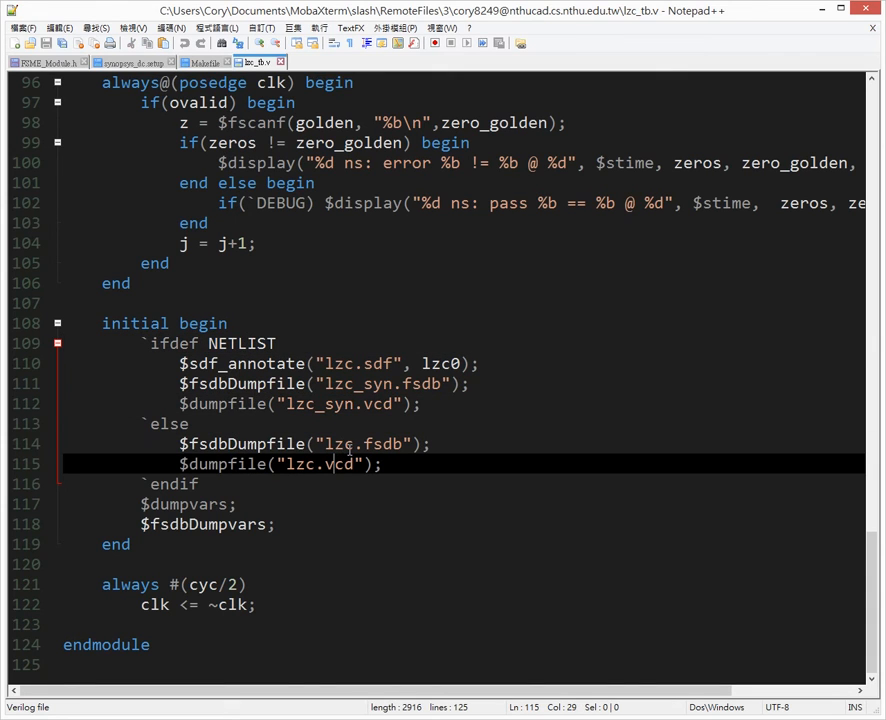
scroll(360, 482, "up", 5)
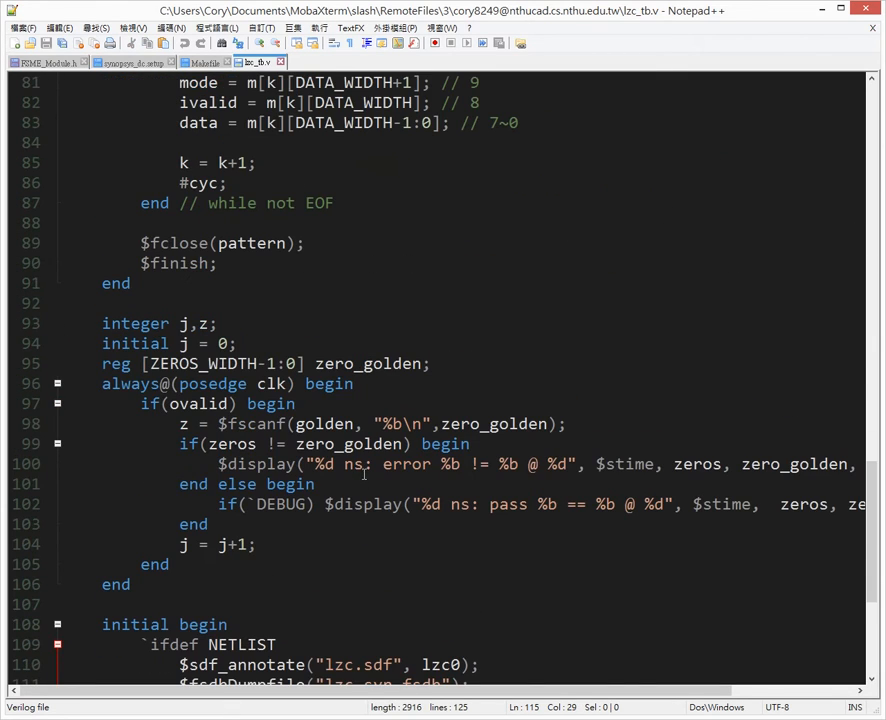
scroll(365, 472, "up", 18)
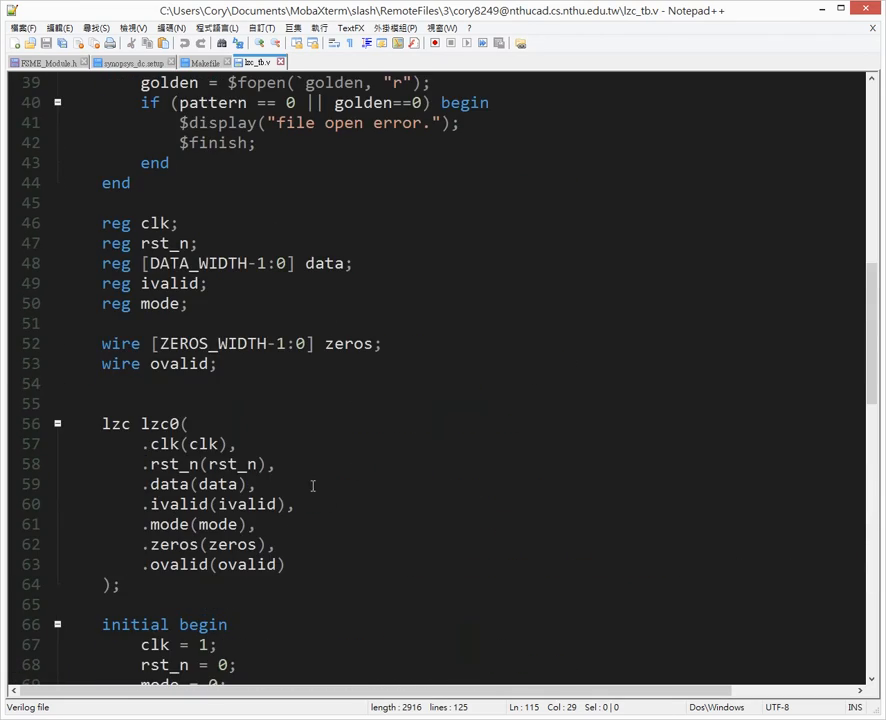
scroll(251, 283, "up", 3)
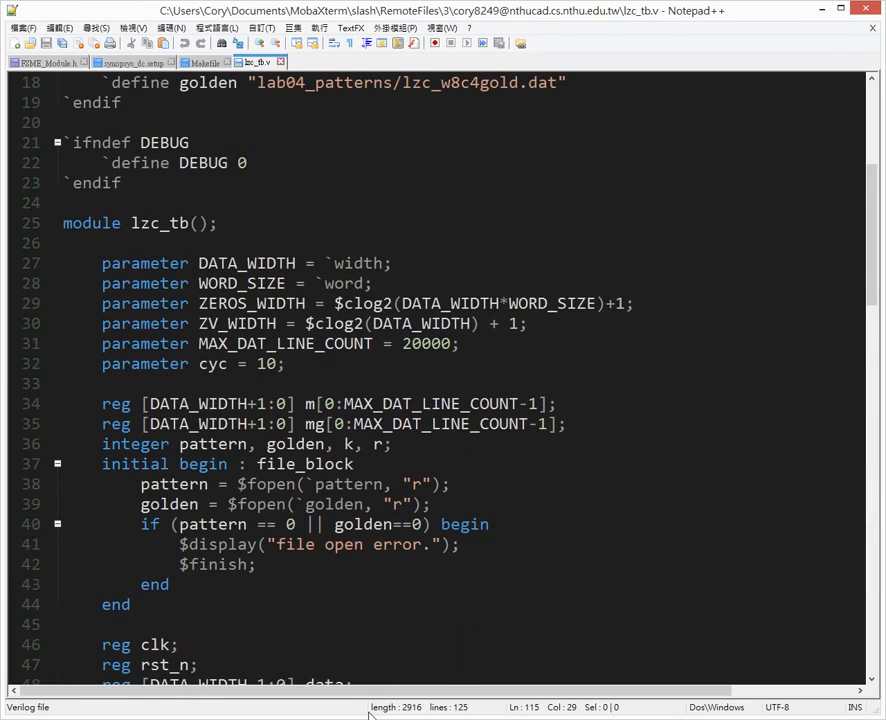
Step: Switch to the MobaXterm terminal, leave Design Vision and list the dsd_project_1 directory with ls
left_click(371, 718)
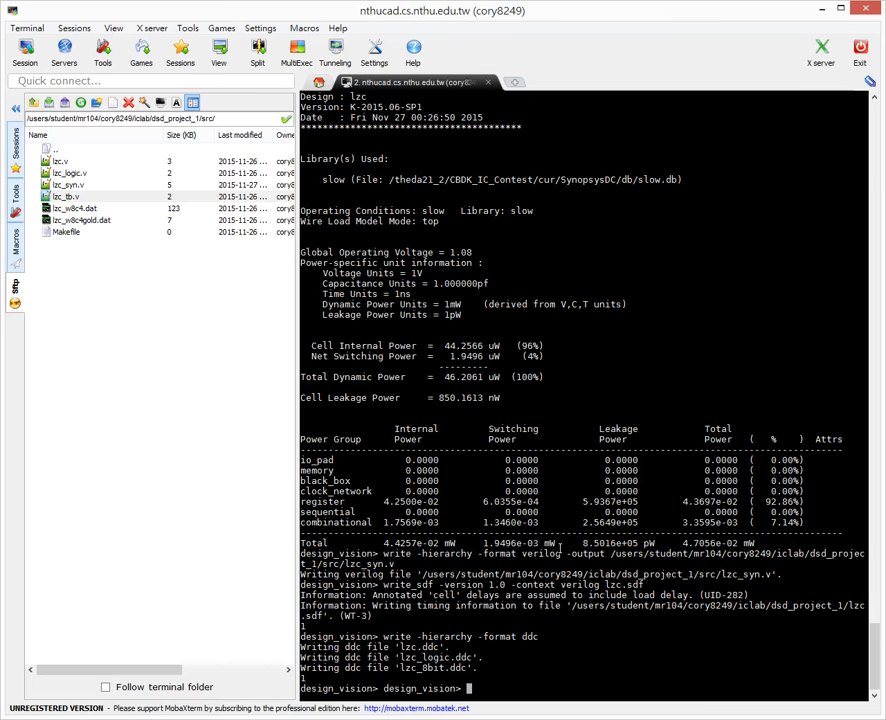
double_click(403, 688)
left_click(554, 670)
key("Return")
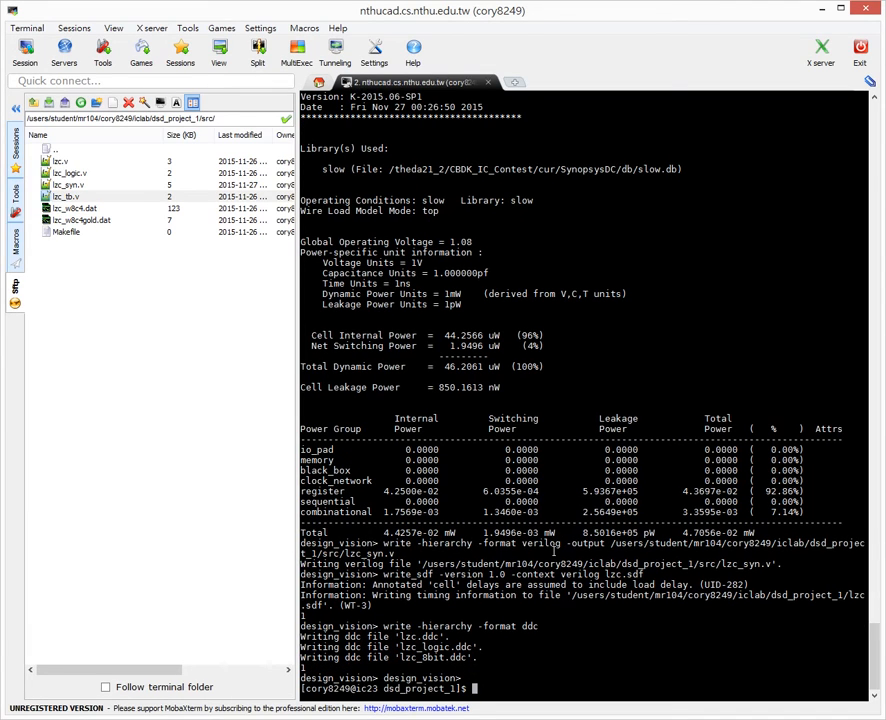
type("ls")
key("Return")
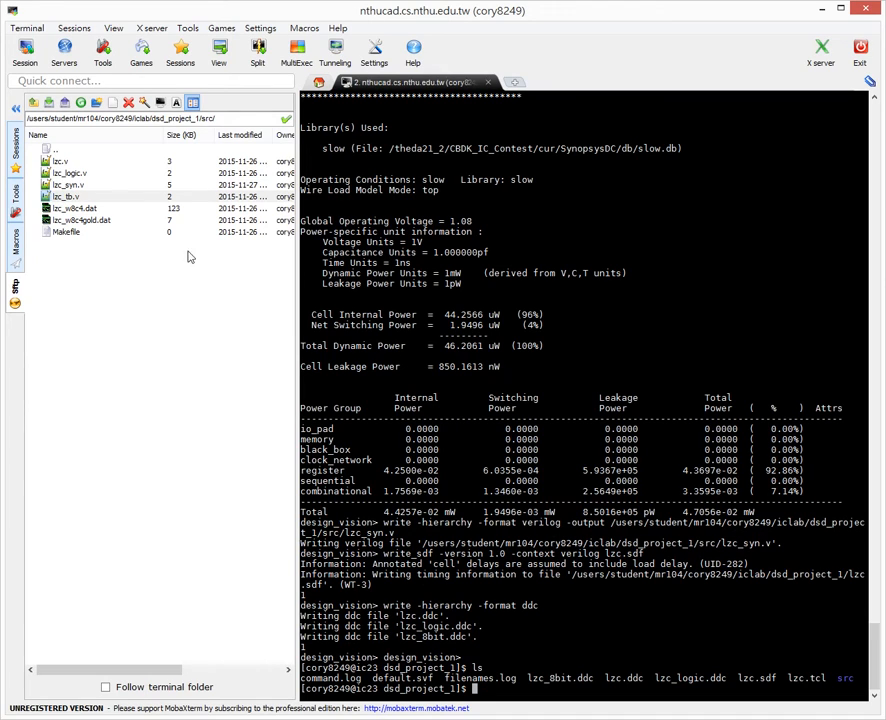
Step: Locate lzc.sdf in the dsd_project_1 folder and move it into src/ with mv
double_click(57, 149)
left_click(96, 244)
left_click(78, 232)
mouse_move(80, 237)
left_mouse_down()
mouse_move(66, 232)
mouse_move(55, 161)
mouse_move(82, 221)
left_mouse_up()
type("mv ")
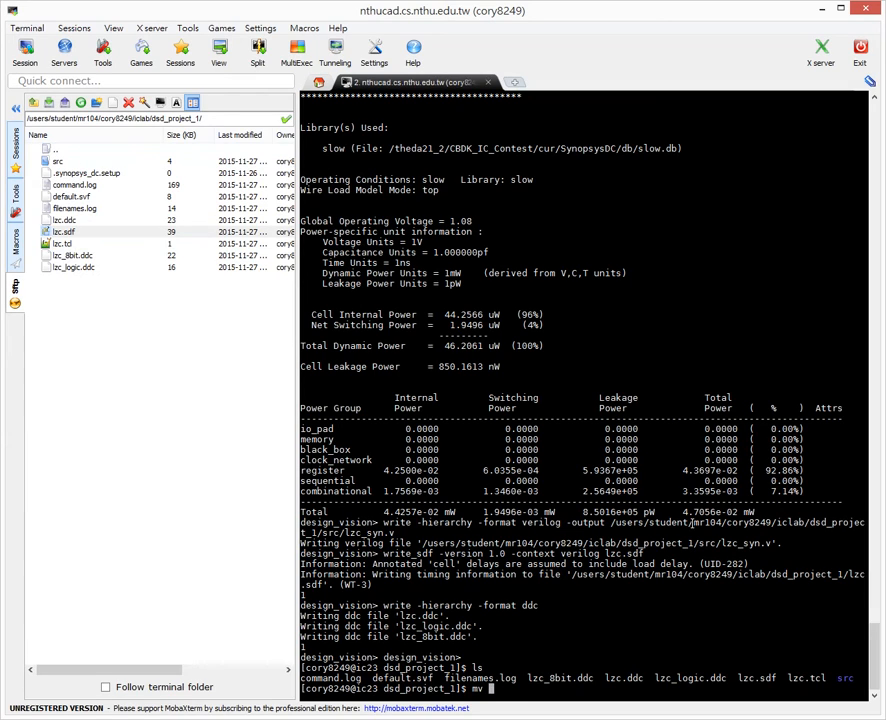
type("src/")
key("Left")
key("Left")
type("lzc.s")
key("Tab")
type("src/")
key("Return")
Step: Change the terminal's directory to src and list its files
type("cd src")
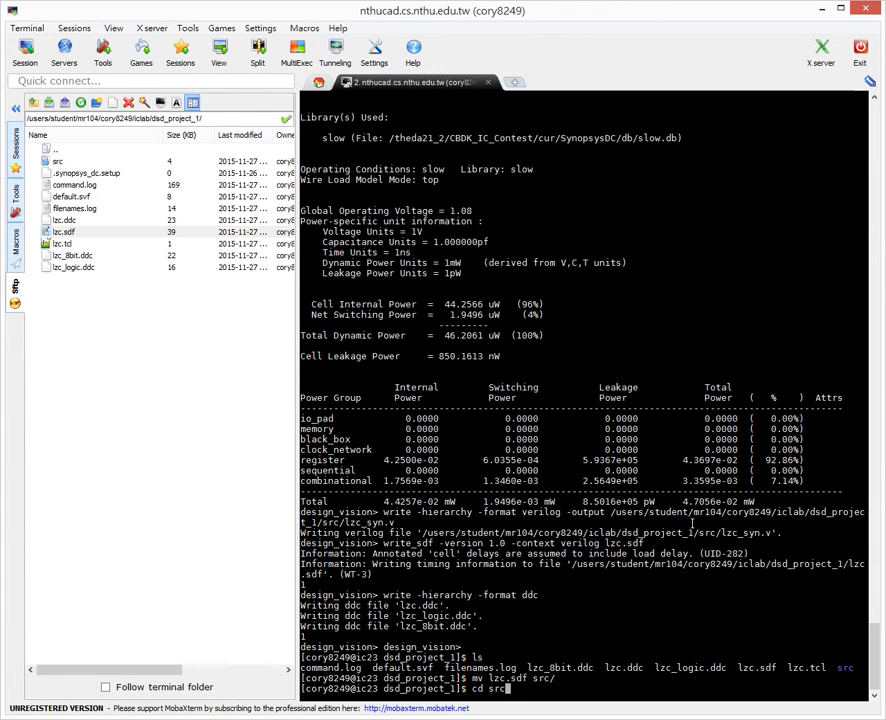
key("Return")
type("ls")
key("Return")
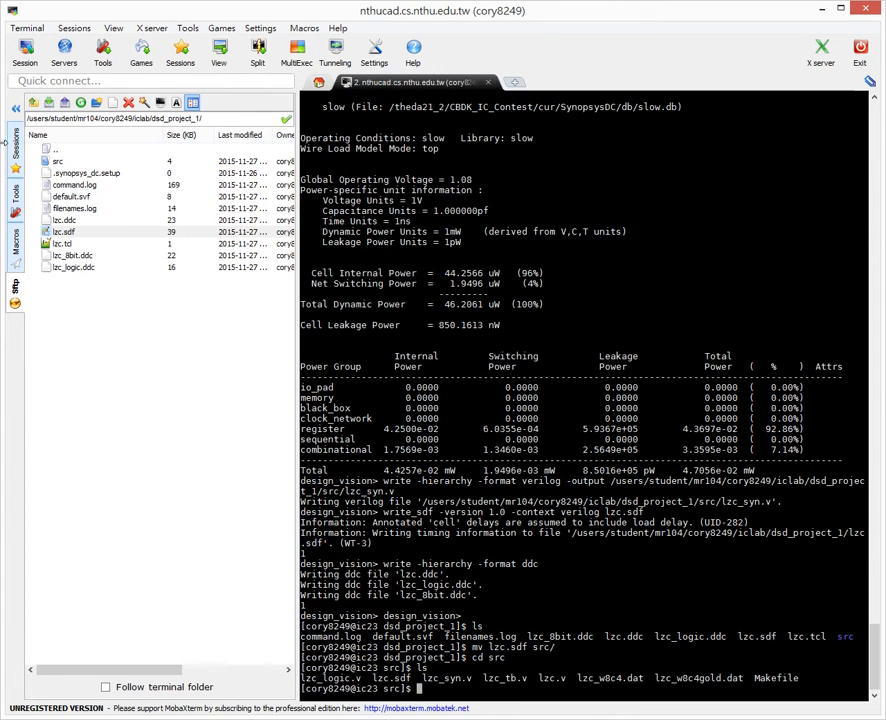
Step: Open the src folder in the SFTP browser and check the lzc_syn.v and lzc.sdf files
double_click(57, 161)
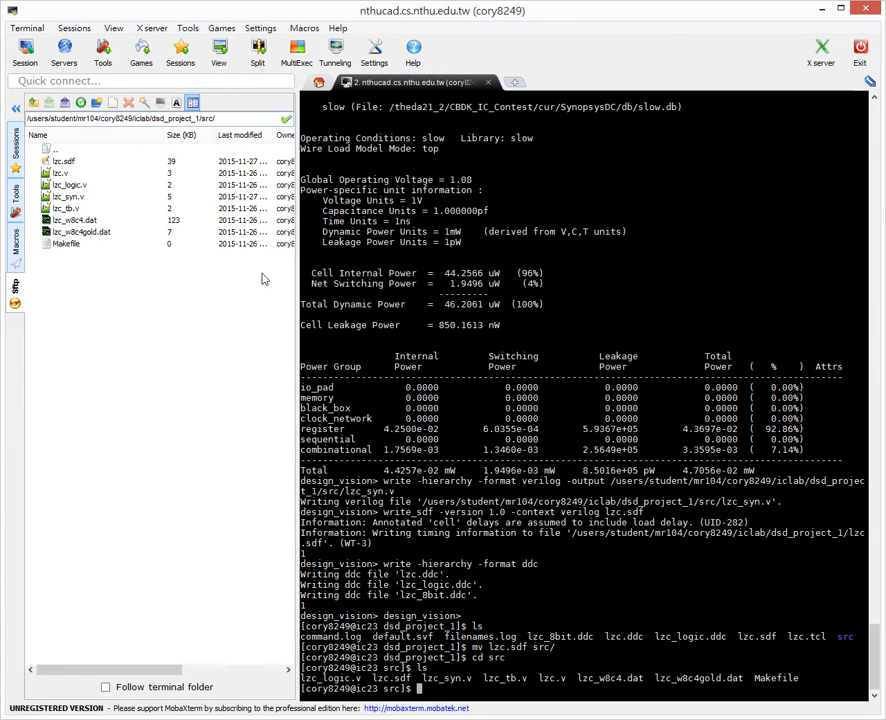
left_click(58, 197)
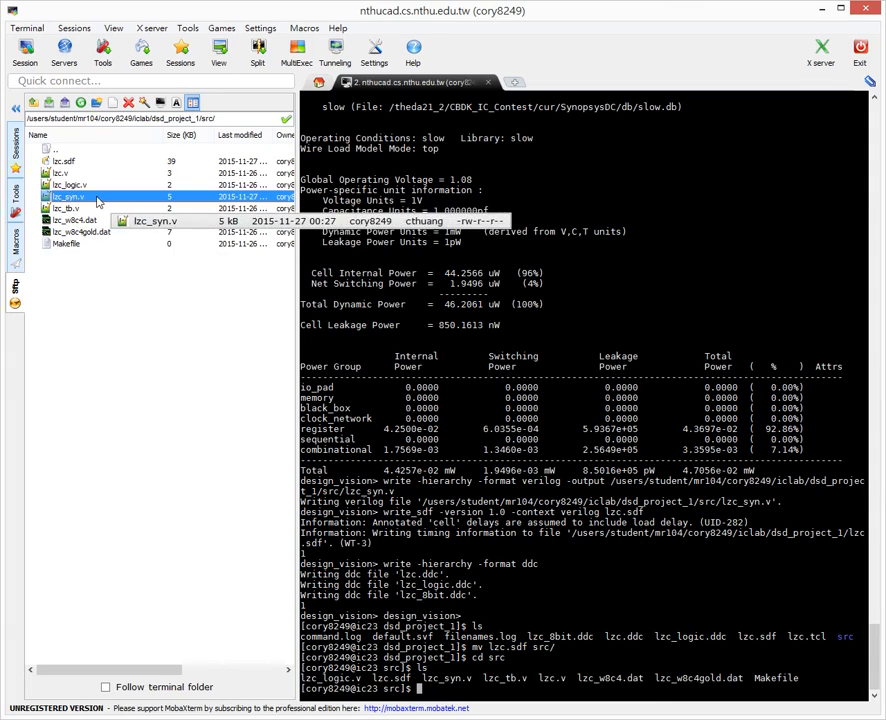
left_click(74, 163)
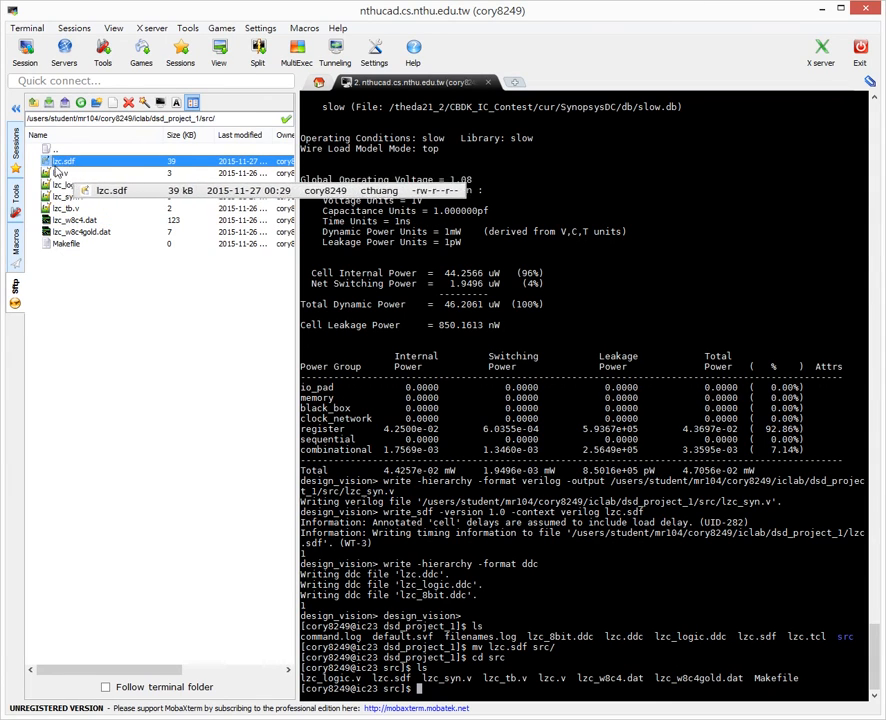
Step: Run the RTL simulation with make sim and highlight its simulation completion line
left_click(615, 507)
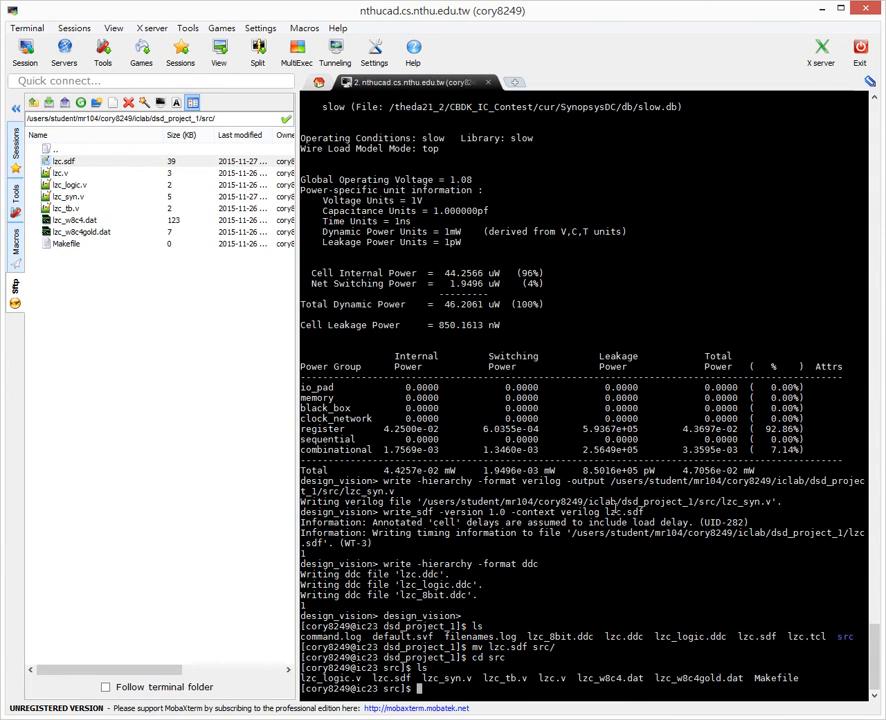
type("make ")
type("sk")
key("BackSpace")
key("BackSpace")
type("im")
key("Return")
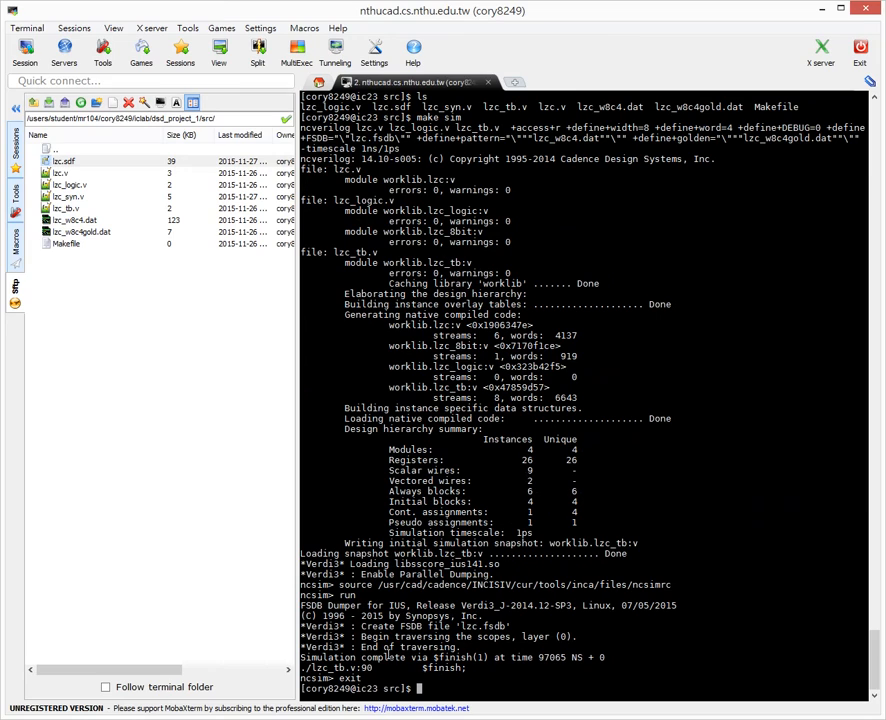
left_click_drag(302, 658, 617, 657)
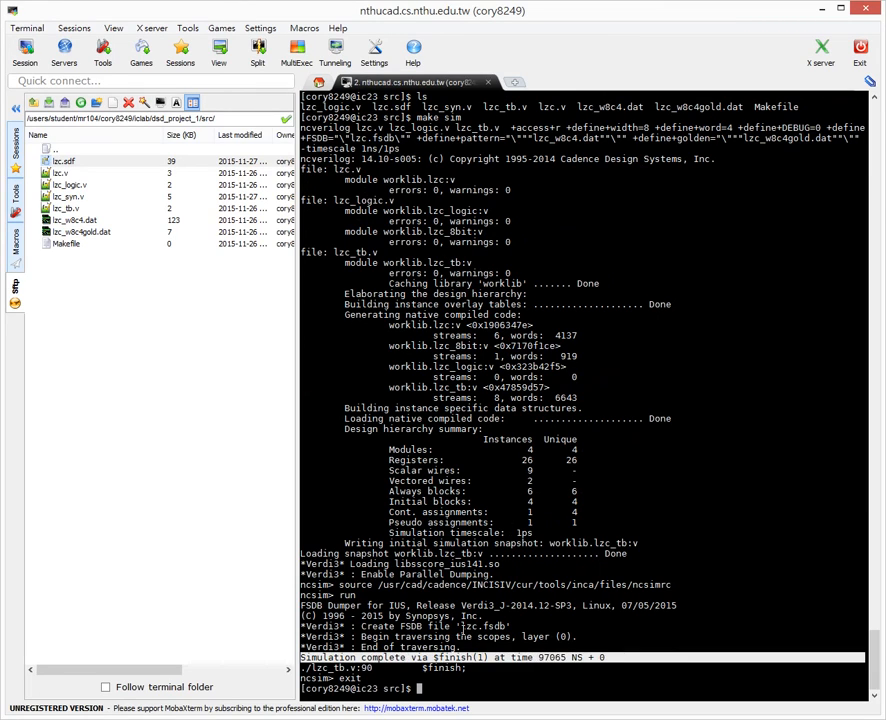
Step: Run the gate-level simulation of the synthesized netlist with make syn
left_click(412, 659)
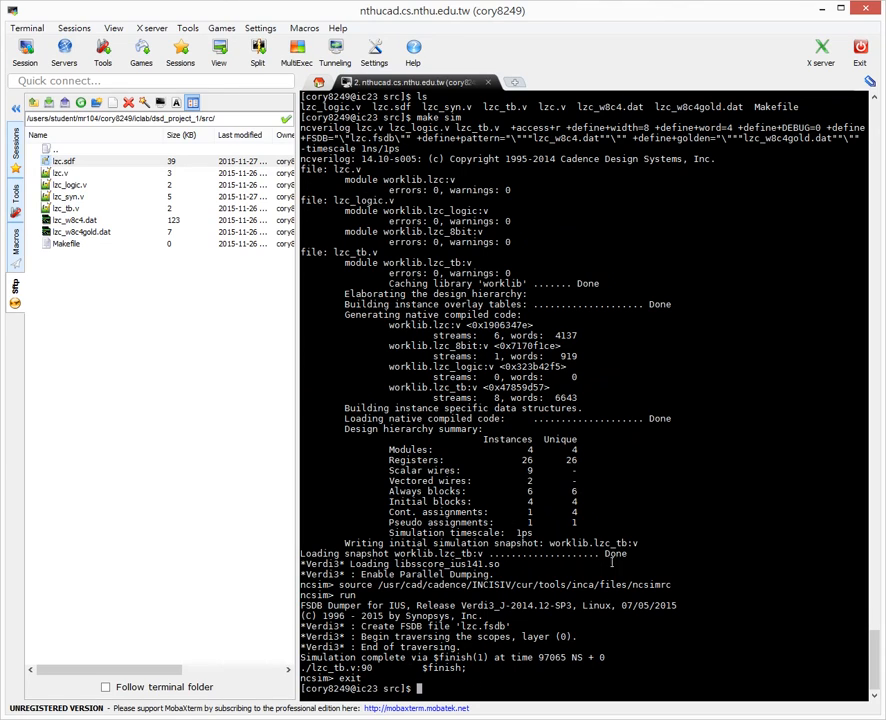
type("make syn")
key("Return")
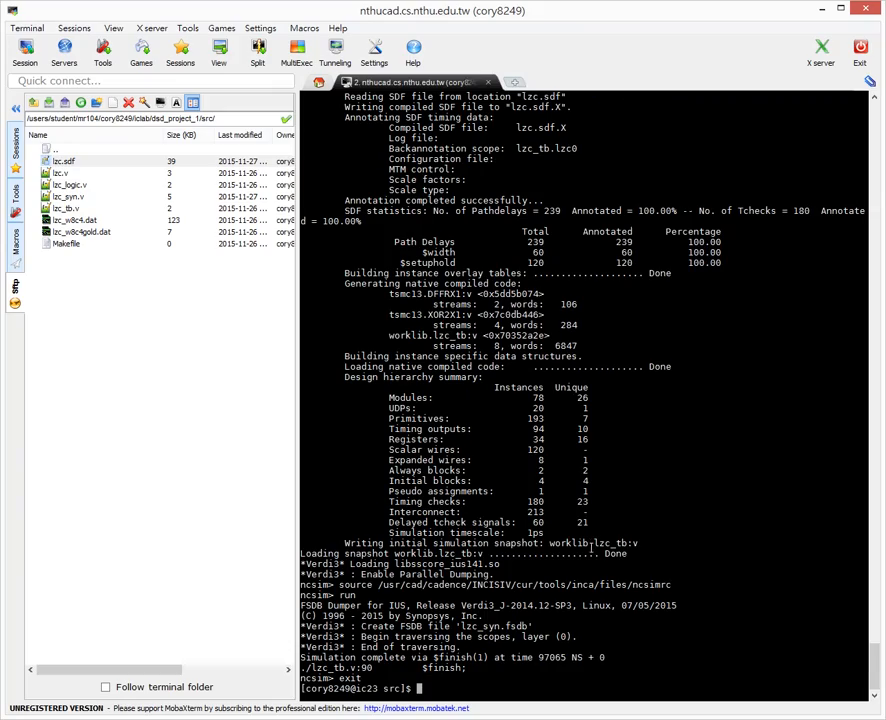
Step: Go back to the start of the make syn output and examine the tsmc13.v cell library line
scroll(600, 545, "up", 18)
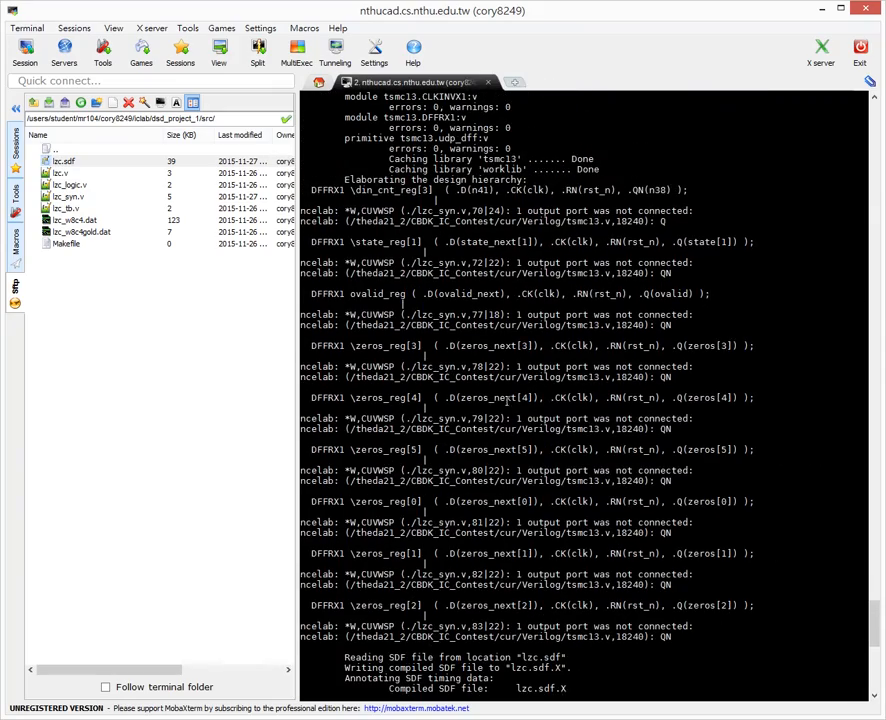
scroll(510, 369, "up", 20)
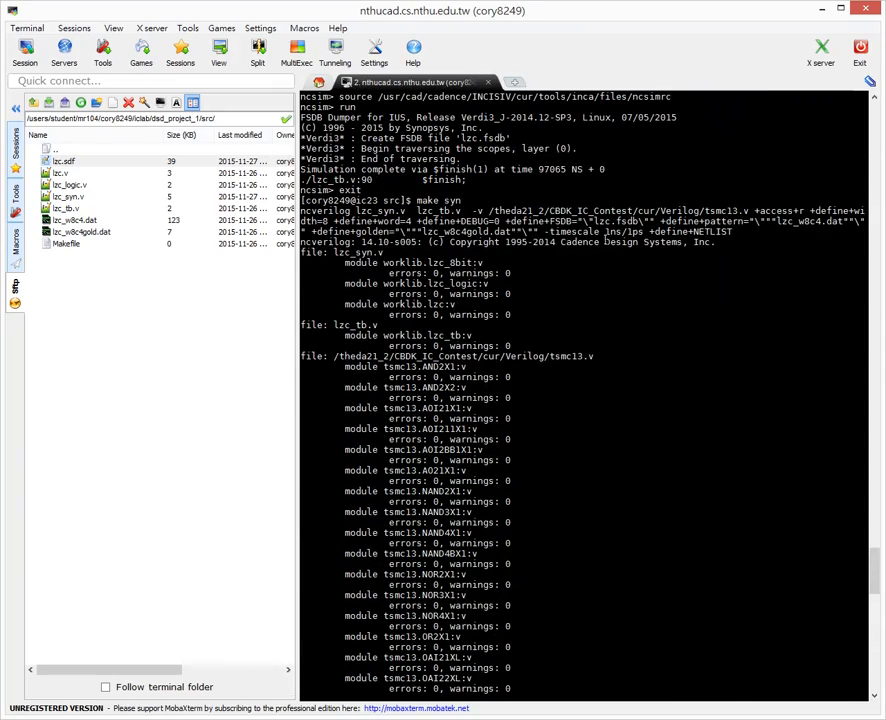
left_click_drag(608, 358, 493, 357)
left_click_drag(543, 386, 553, 383)
left_click(565, 356)
left_click_drag(599, 358, 525, 367)
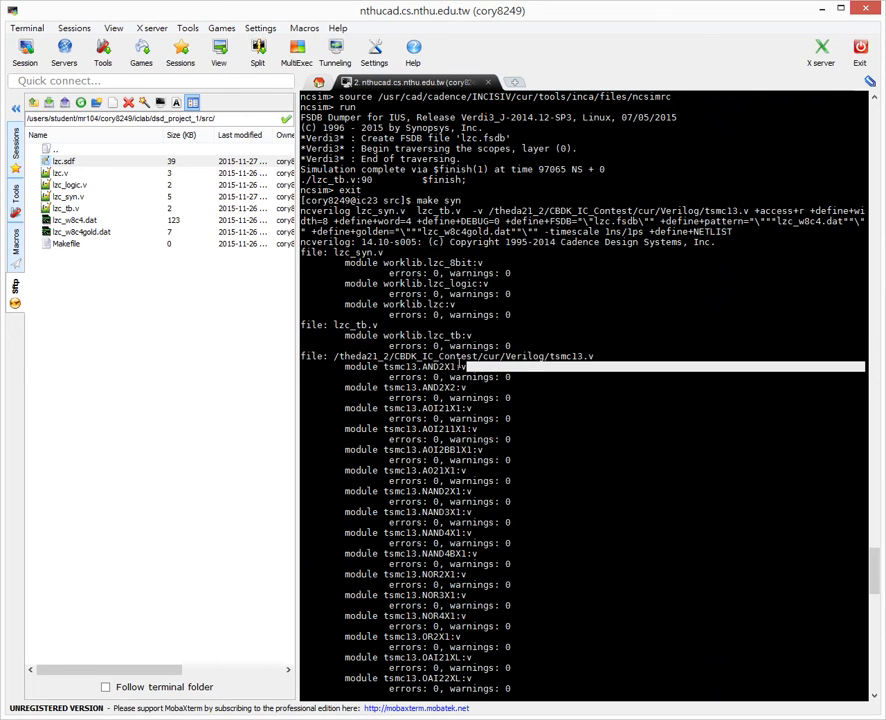
Step: Find the SDF annotation part of the simulation output and highlight the line that reads lzc.sdf
scroll(490, 360, "down", 4)
scroll(555, 400, "down", 20)
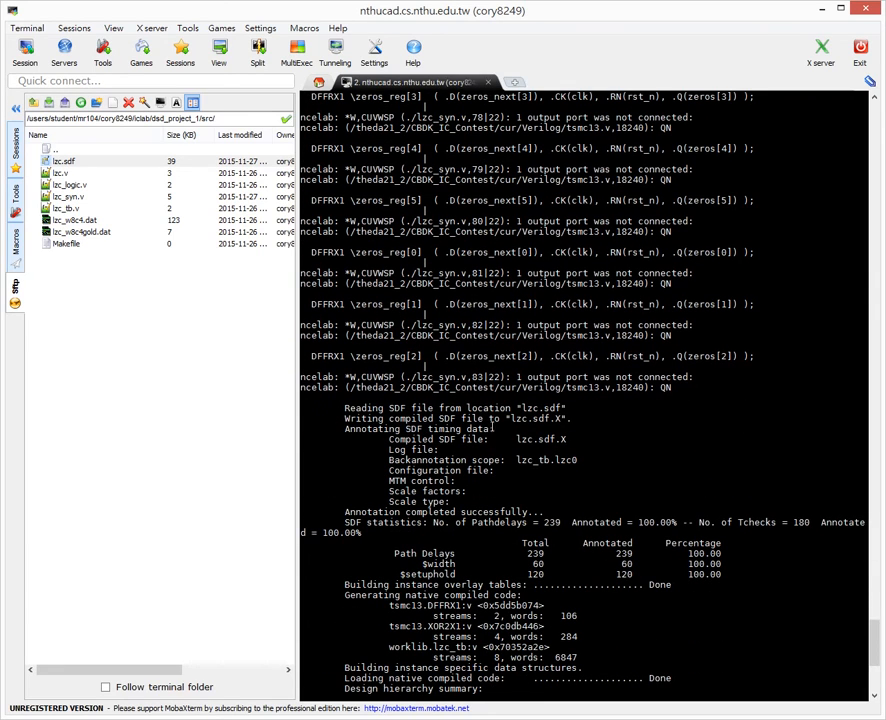
left_click_drag(342, 408, 576, 408)
left_click(558, 420)
left_click_drag(566, 407, 340, 408)
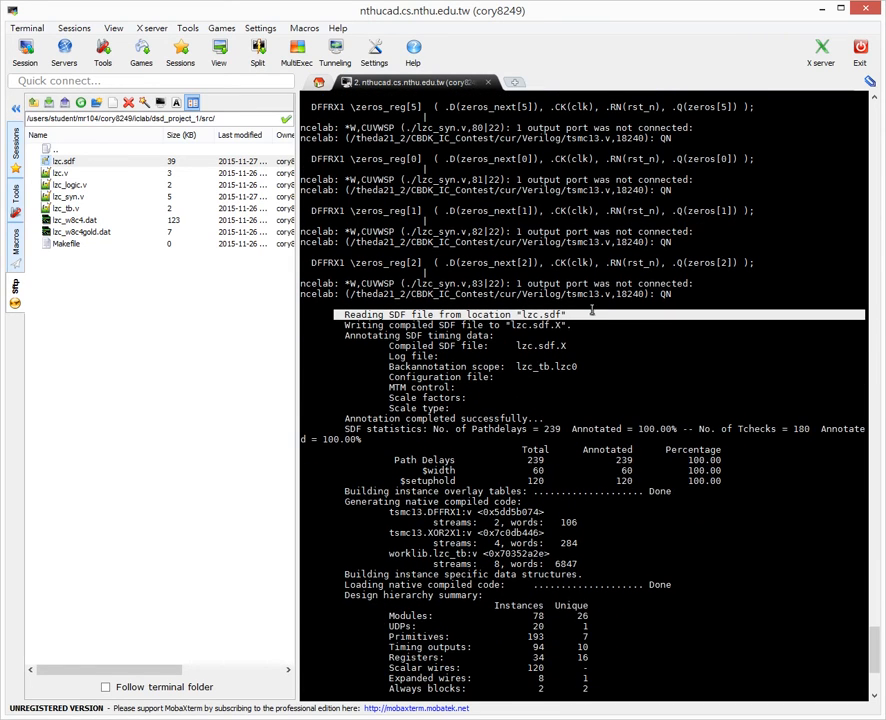
Step: Examine the design hierarchy summary and the simulation completion line at the end of the make syn output
scroll(580, 320, "down", 3)
left_click(535, 410)
scroll(530, 415, "down", 3)
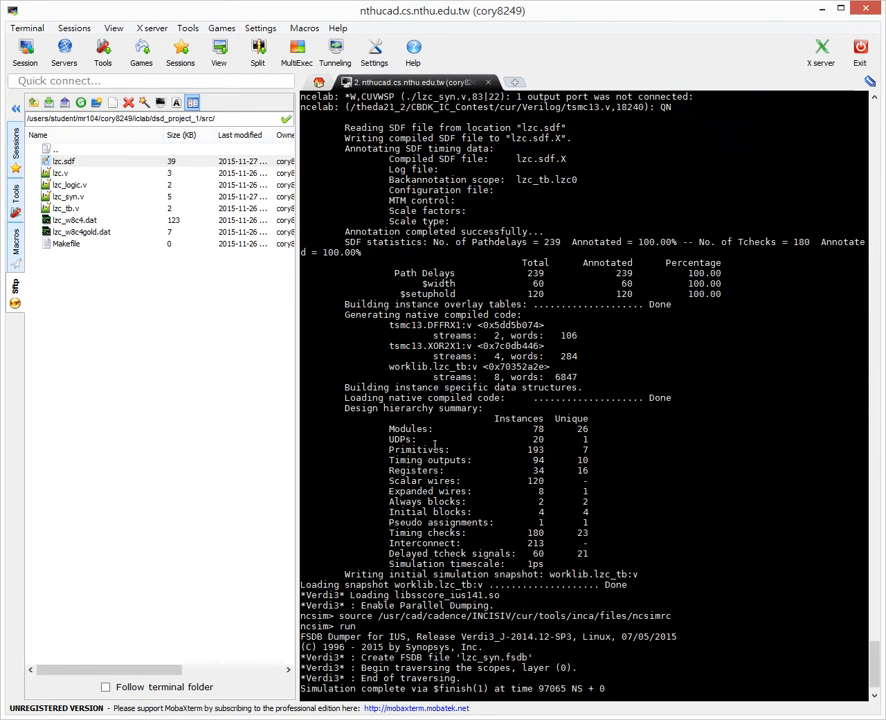
left_click_drag(379, 431, 577, 575)
left_click(542, 472)
scroll(541, 470, "down", 1)
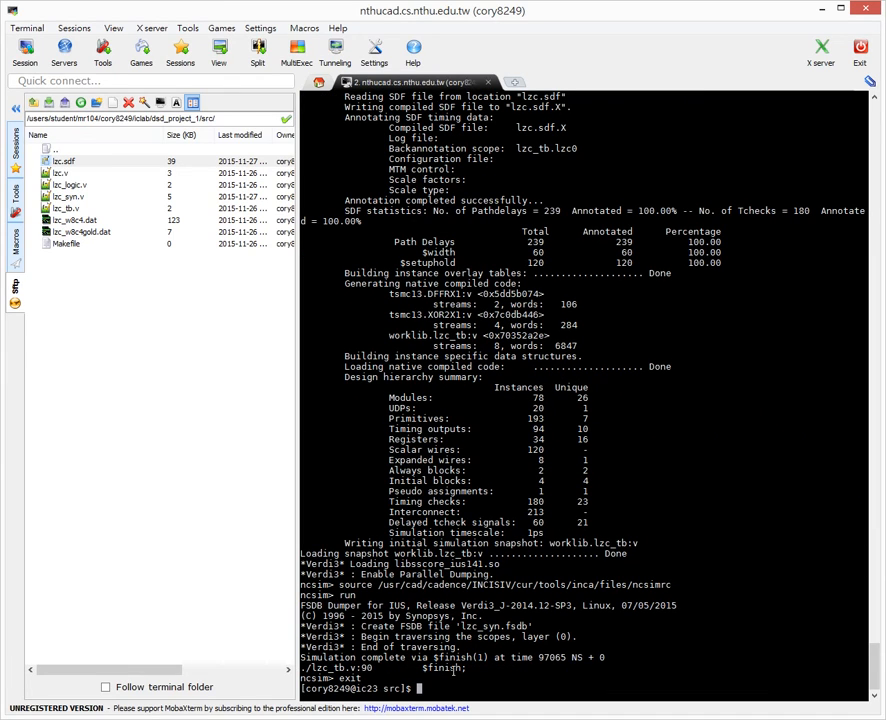
left_click_drag(306, 657, 475, 675)
left_click(529, 649)
Step: Launch the nWave waveform viewer in the background from the terminal
left_click(440, 669)
type("nWave &")
key("Return")
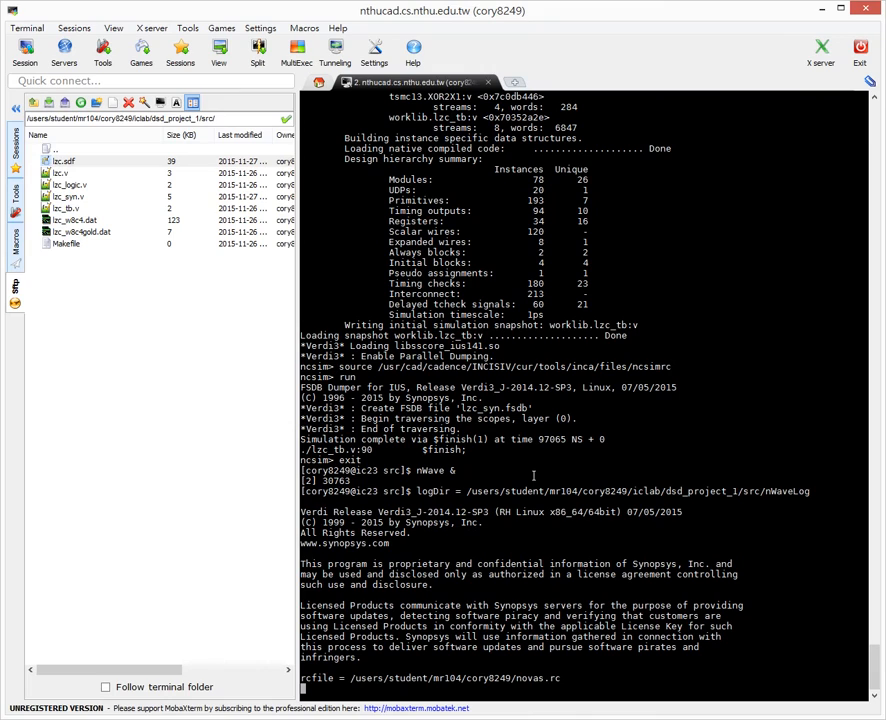
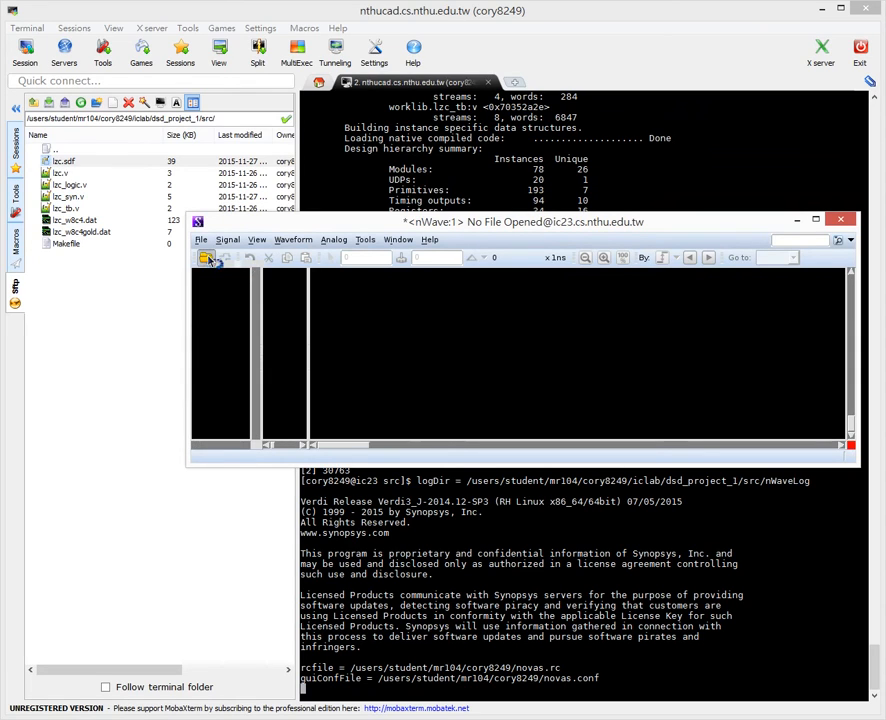
Step: Start opening a dump file in nWave and browse to the iclab/dsd_project_1/src folder
left_click(206, 258)
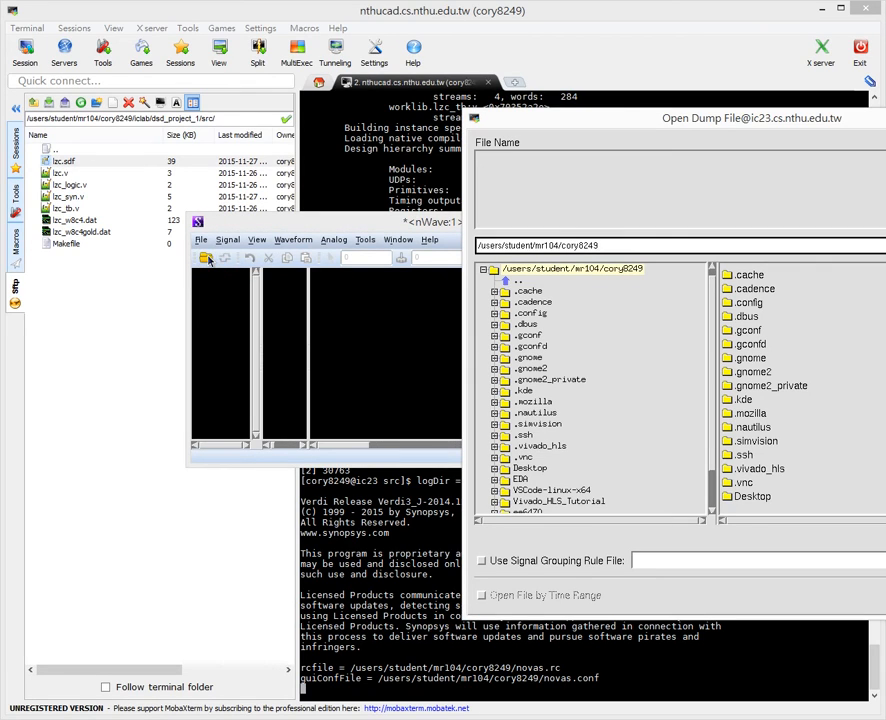
left_click_drag(582, 120, 428, 136)
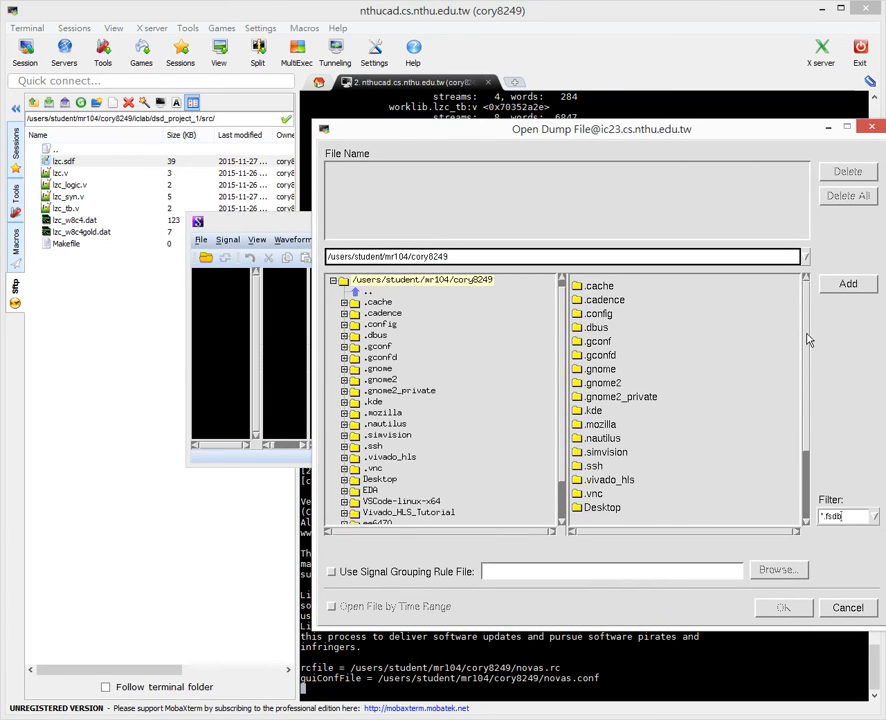
scroll(800, 400, "down", 3)
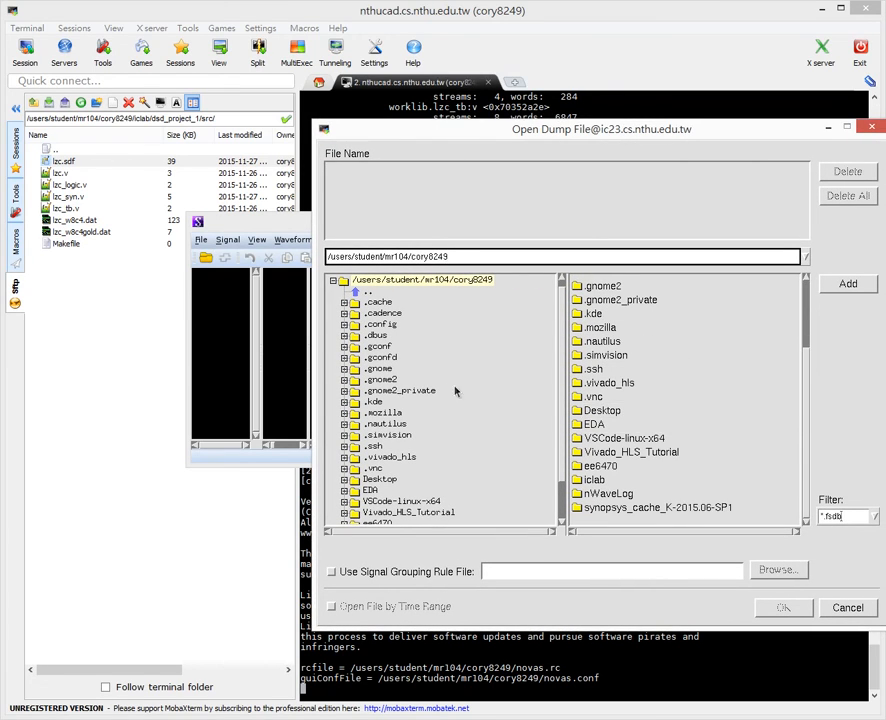
left_click(410, 511)
left_click(378, 513)
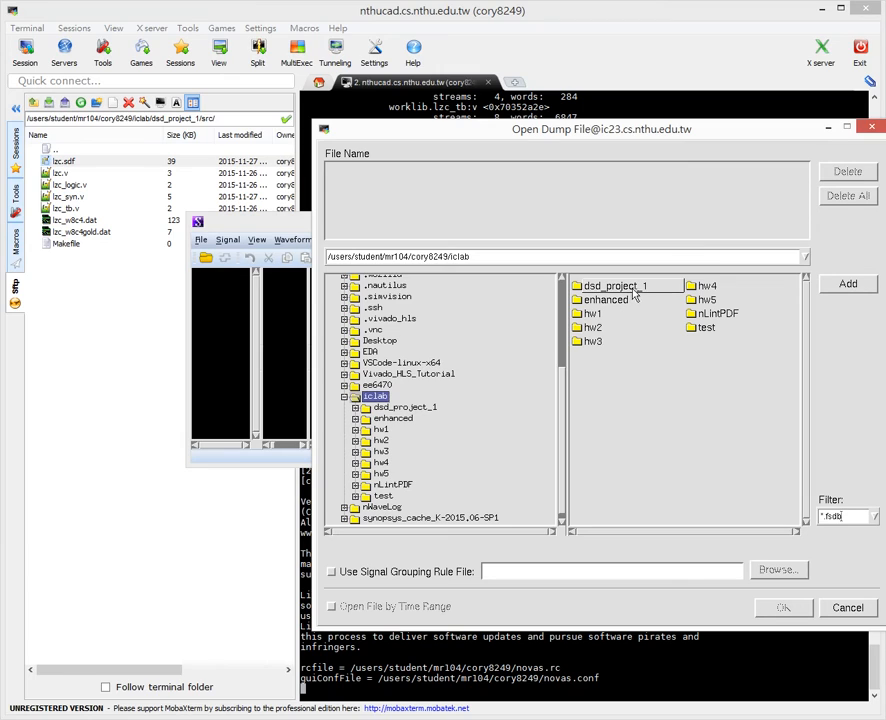
double_click(633, 289)
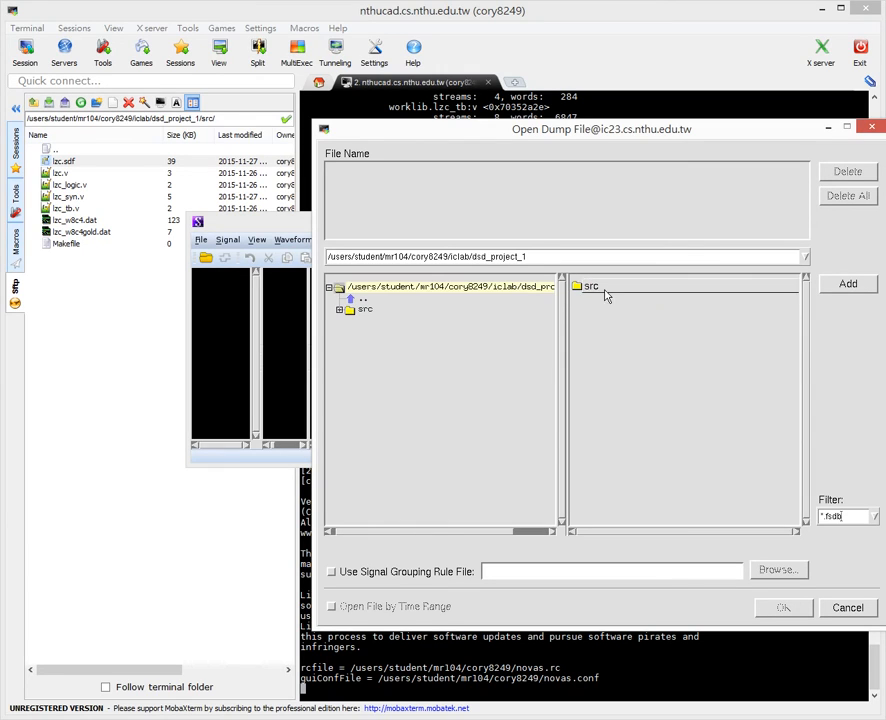
double_click(604, 290)
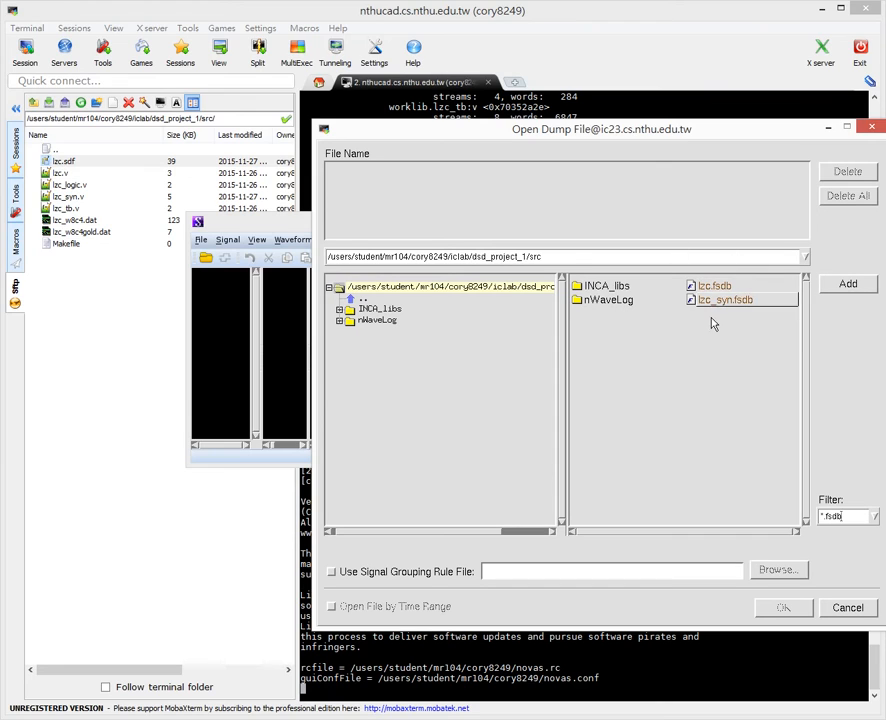
Step: Load both lzc.fsdb and lzc_syn.fsdb as dump files and maximize the nWave window
left_click(741, 288)
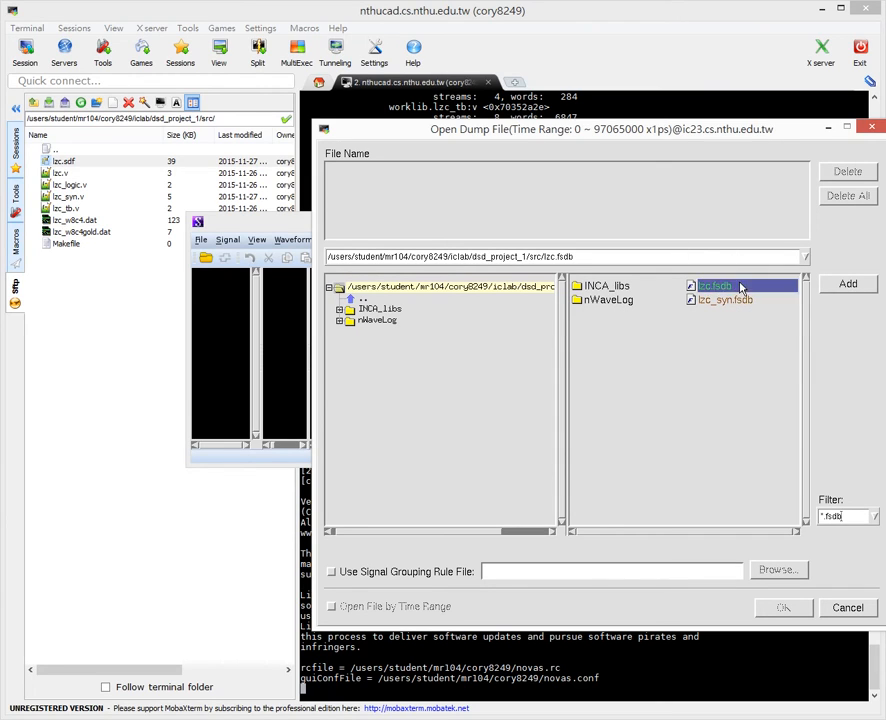
left_click(733, 299)
left_click(731, 287)
left_click(740, 300, "shift")
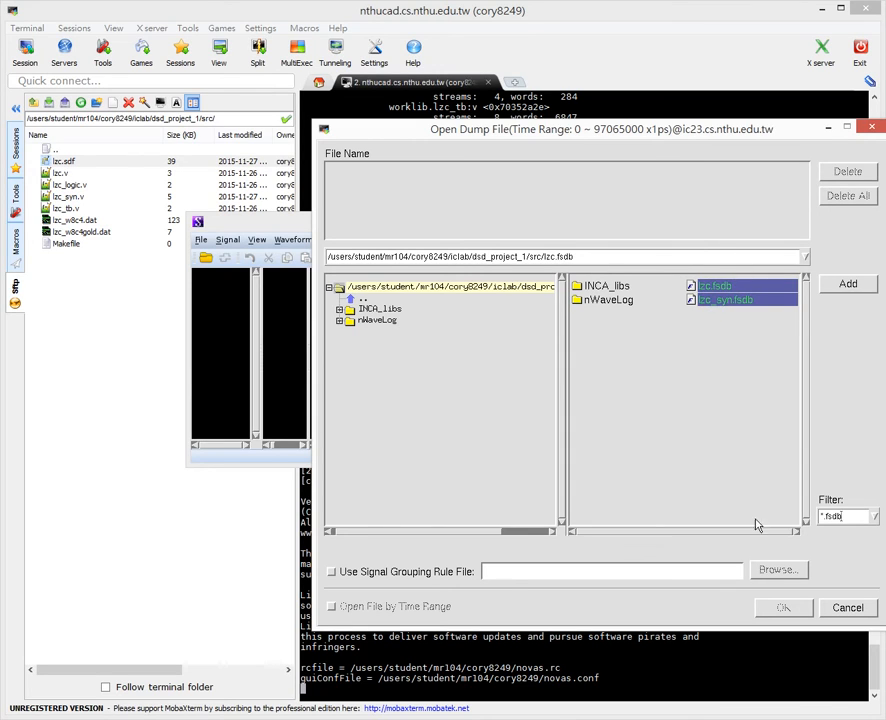
left_click(849, 286)
left_click(802, 660)
double_click(570, 225)
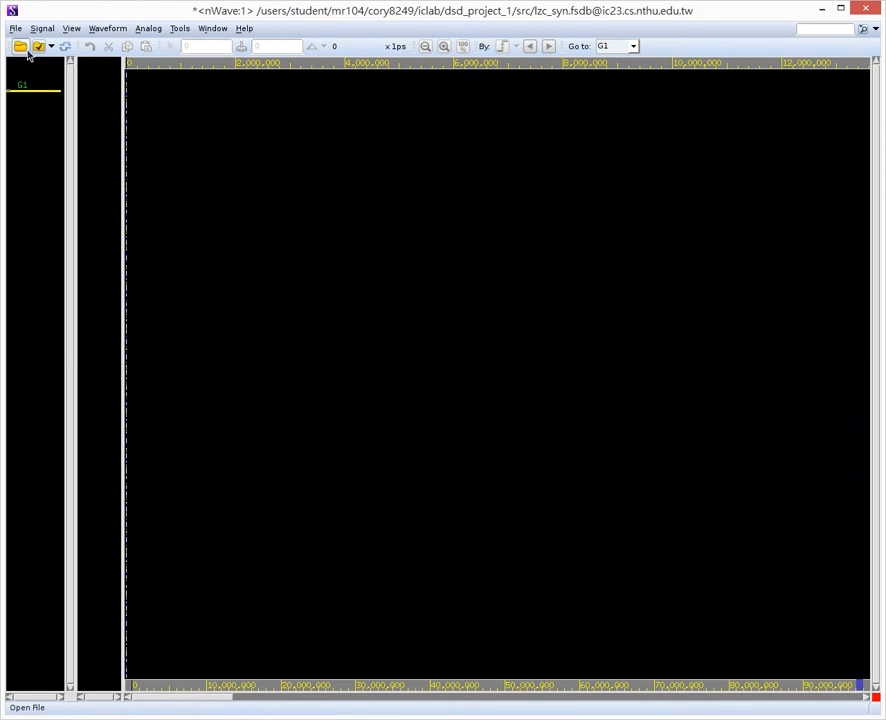
left_click(63, 51)
left_click(168, 117)
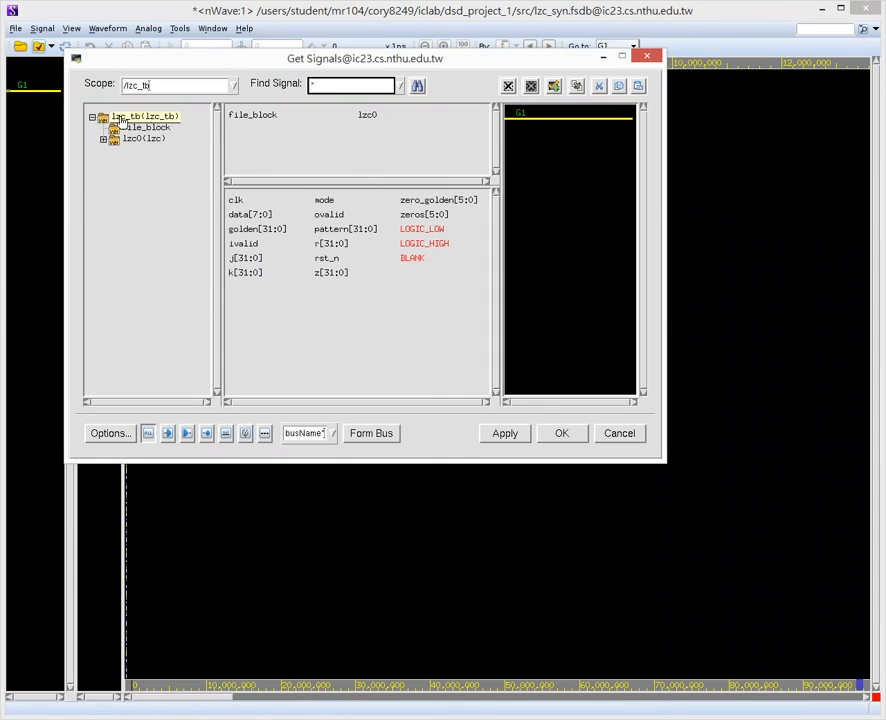
left_click(647, 56)
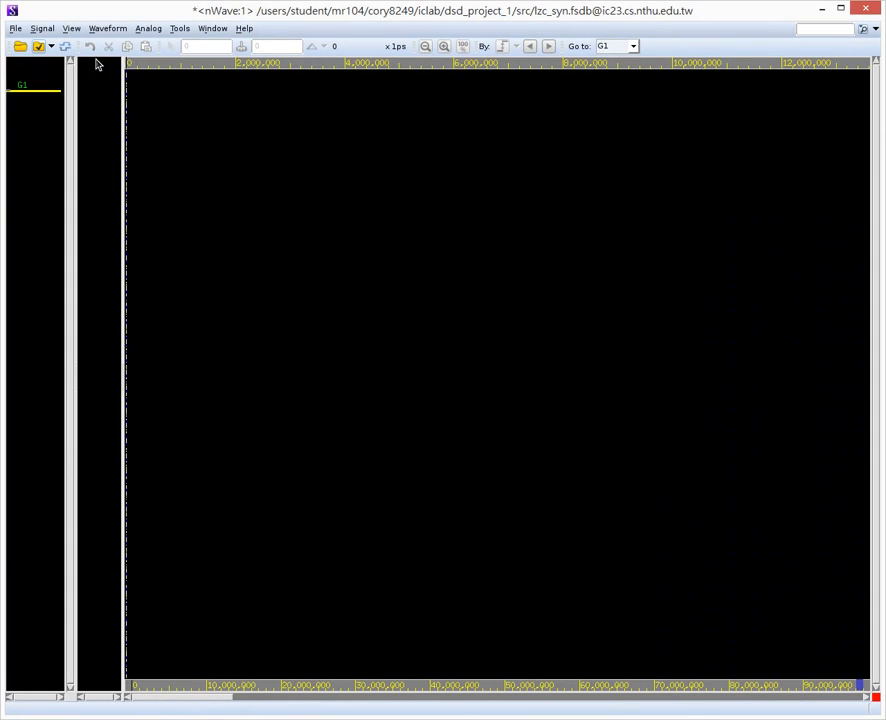
Step: Set lzc.fsdb as the active waveform file
left_click(15, 29)
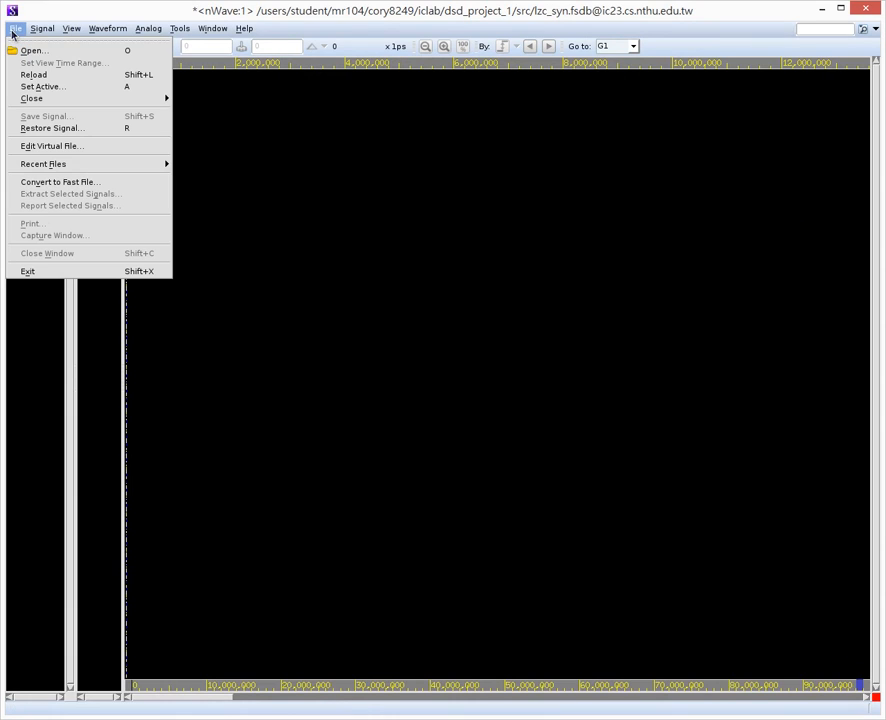
left_click(40, 87)
left_click(218, 120)
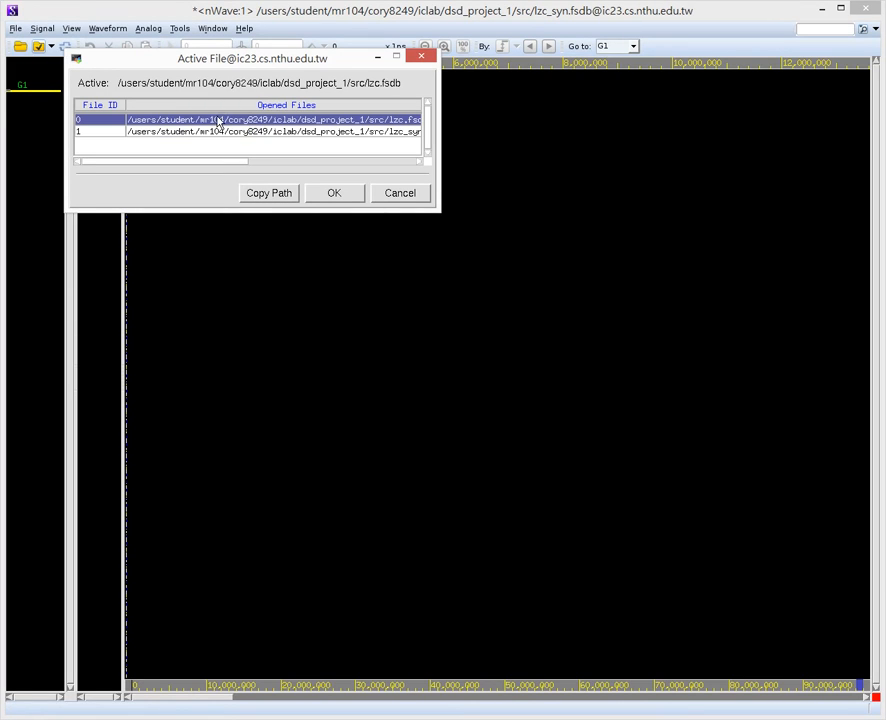
mouse_move(233, 162)
left_mouse_down()
mouse_move(370, 176)
mouse_move(234, 176)
left_mouse_up()
left_click(110, 121)
left_click(268, 120)
left_click(334, 192)
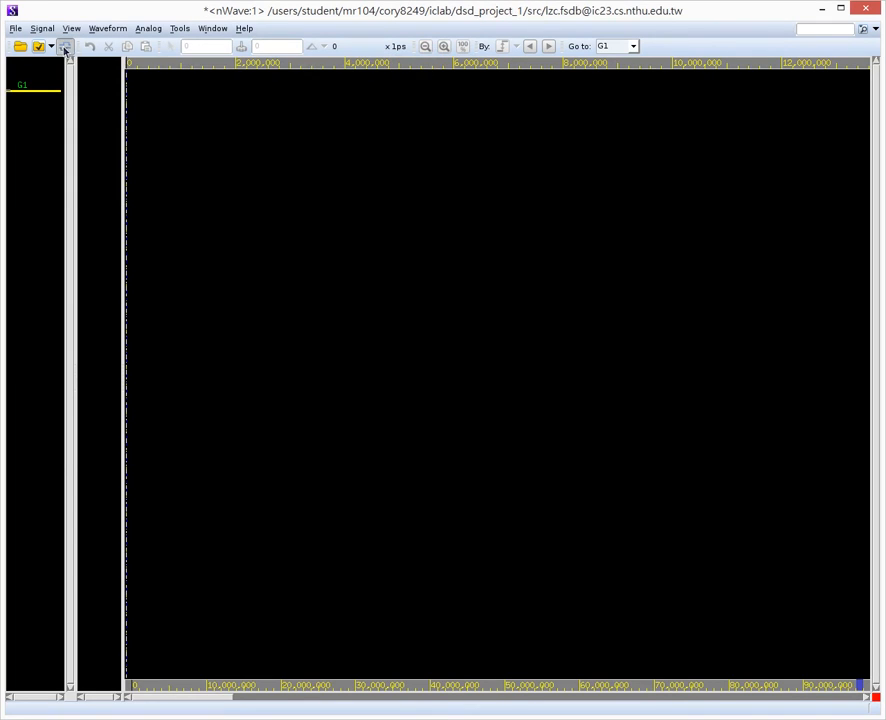
Step: Add the clk, data[7:0], mode, ovalid and zeros[5:0] signals of lzc_tb from lzc.fsdb to group G1
left_click(65, 47)
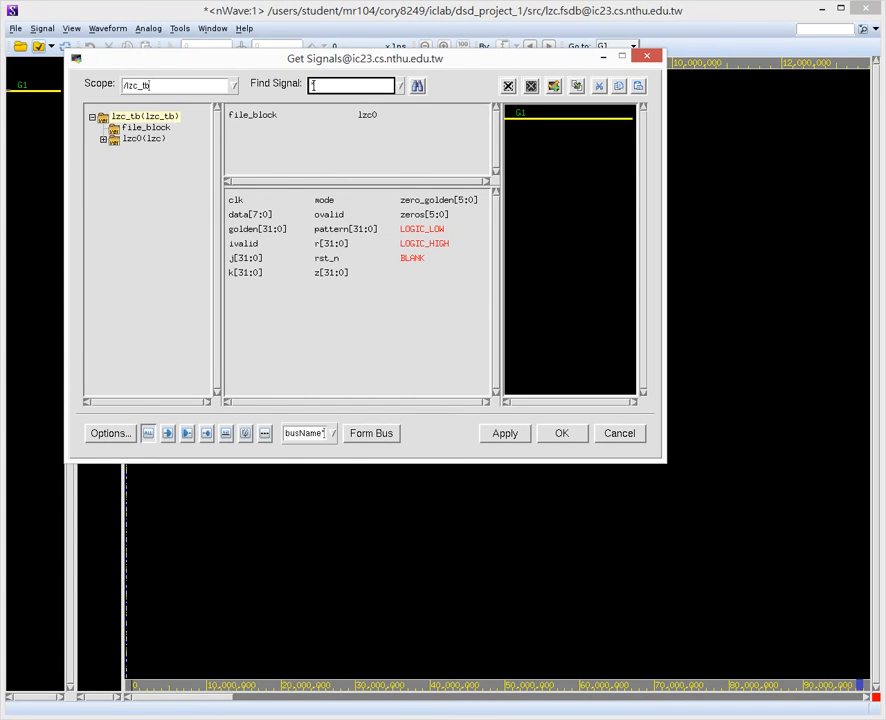
left_click(250, 202)
left_click(332, 214, "ctrl")
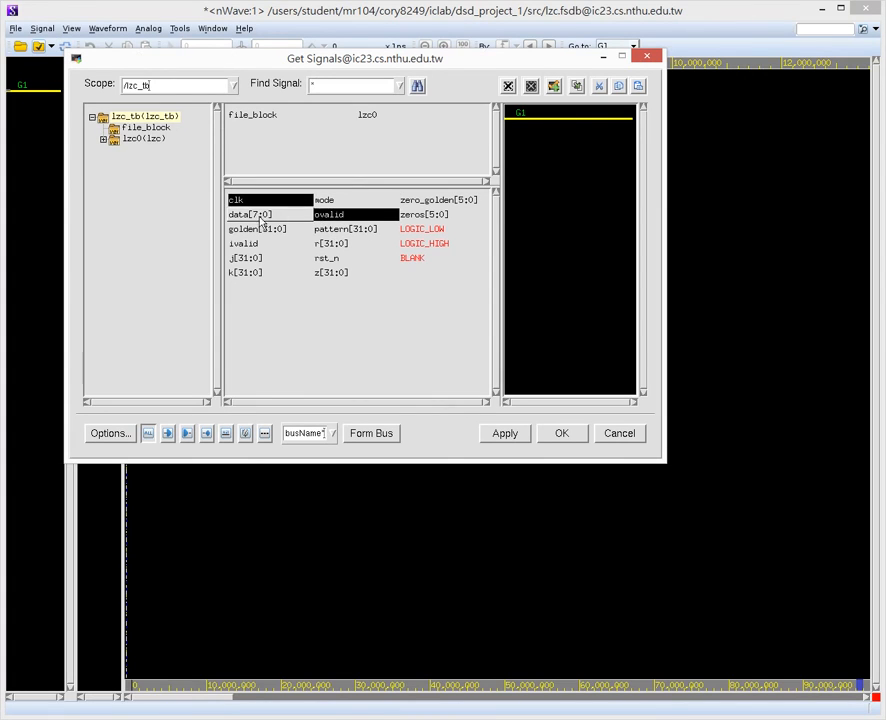
left_click(368, 232, "ctrl")
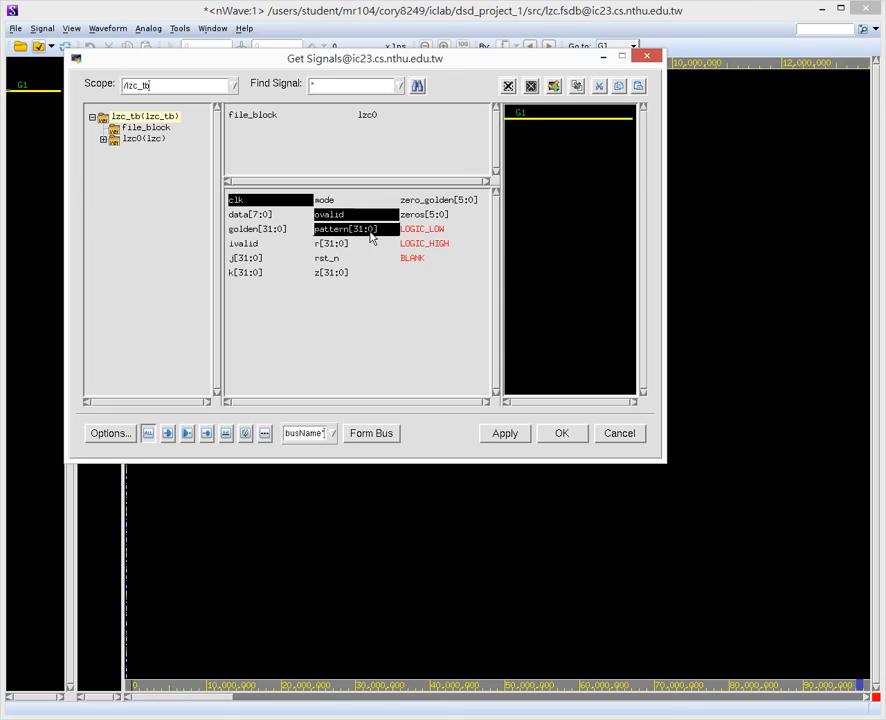
left_click(331, 243, "ctrl")
left_click(350, 229, "ctrl")
left_click(335, 243, "ctrl")
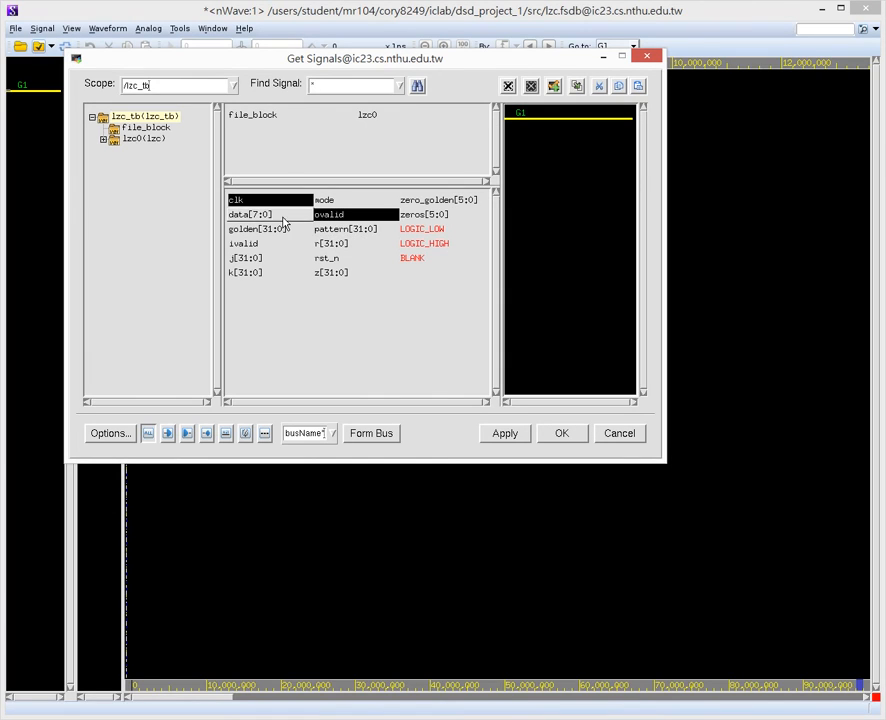
left_click(262, 215, "ctrl")
left_click(424, 215, "ctrl")
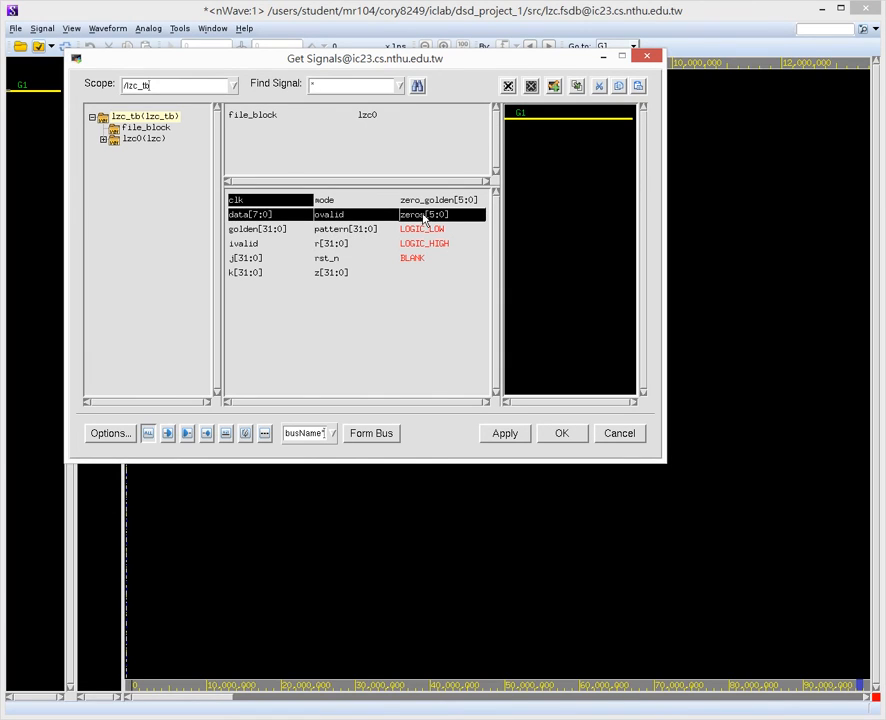
left_click(340, 200, "ctrl")
left_click(468, 201, "ctrl")
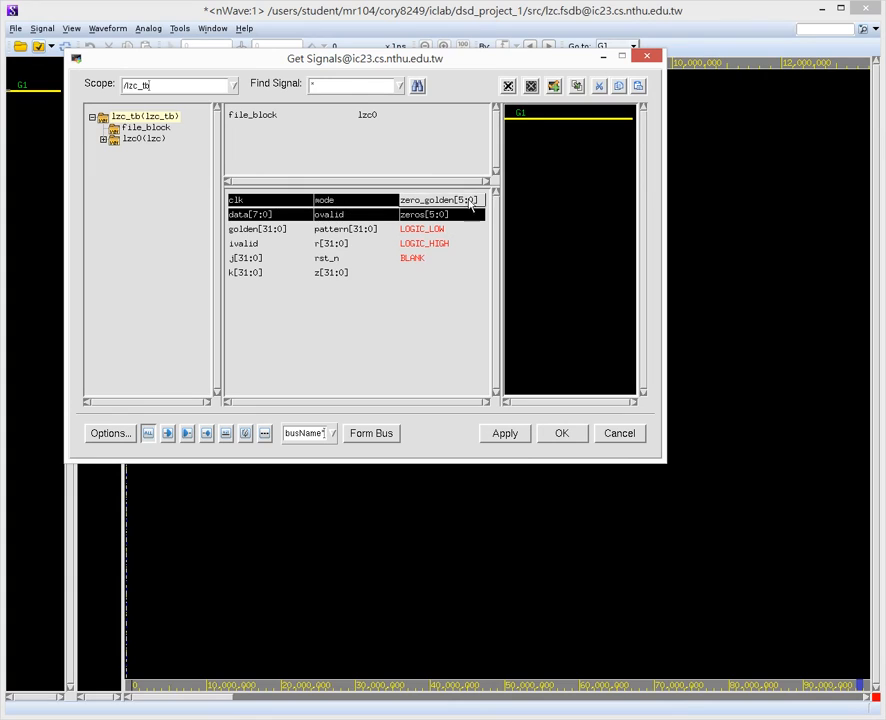
left_click(562, 436)
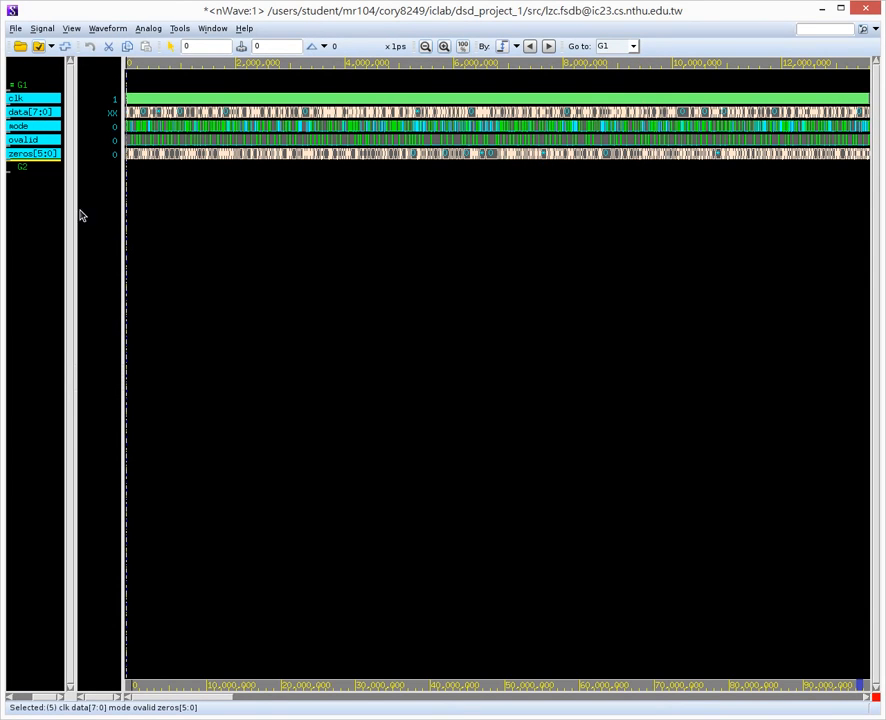
Step: Select the data[7:0], mode, ovalid and zeros[5:0] signals one after another to examine their waveforms
left_click(30, 113)
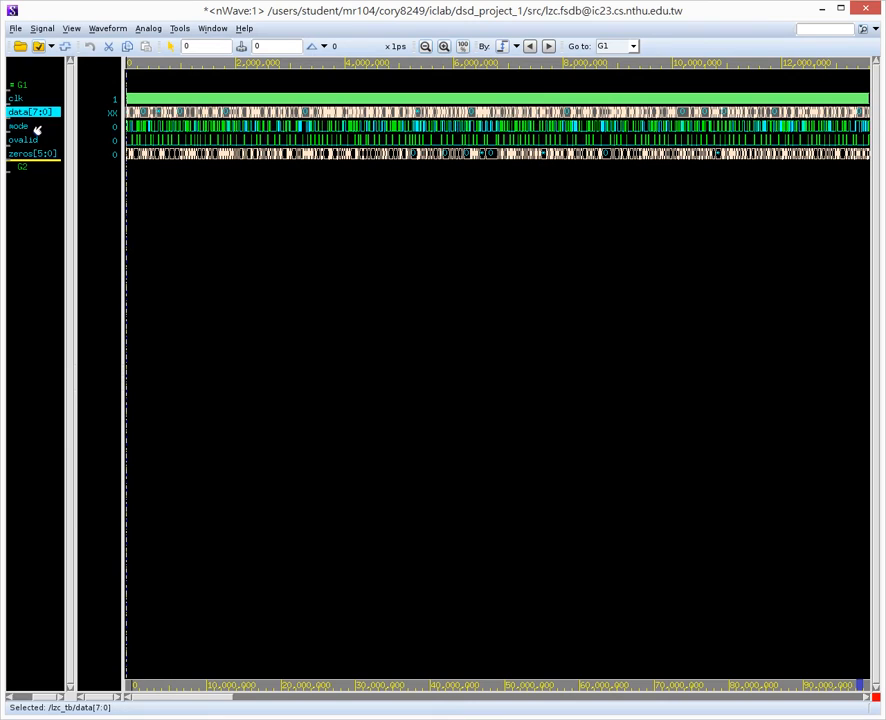
left_click(22, 126)
left_click(34, 113)
left_click(28, 126)
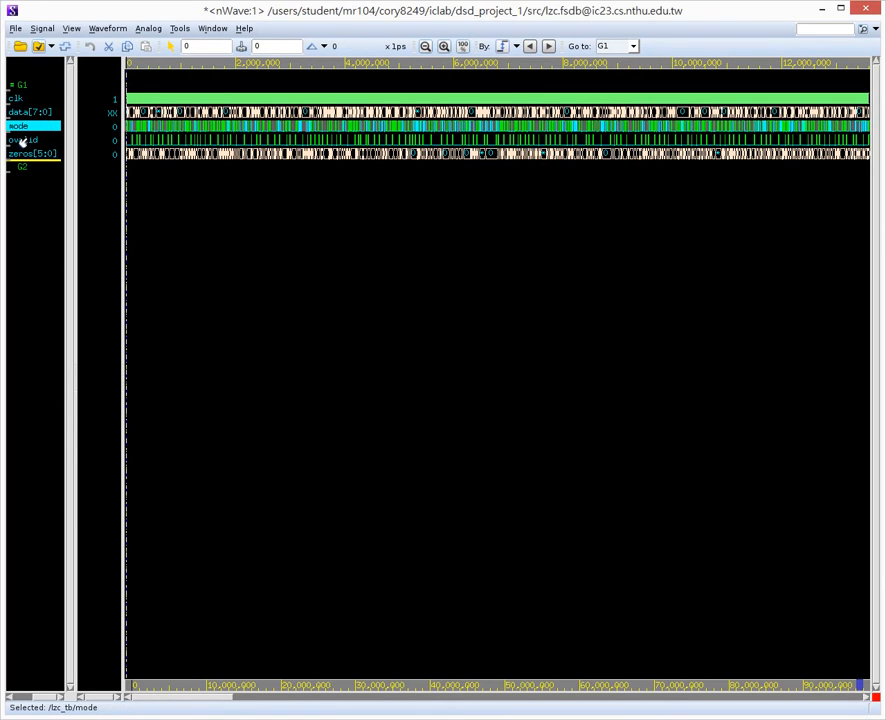
left_click(22, 141)
left_click(32, 154)
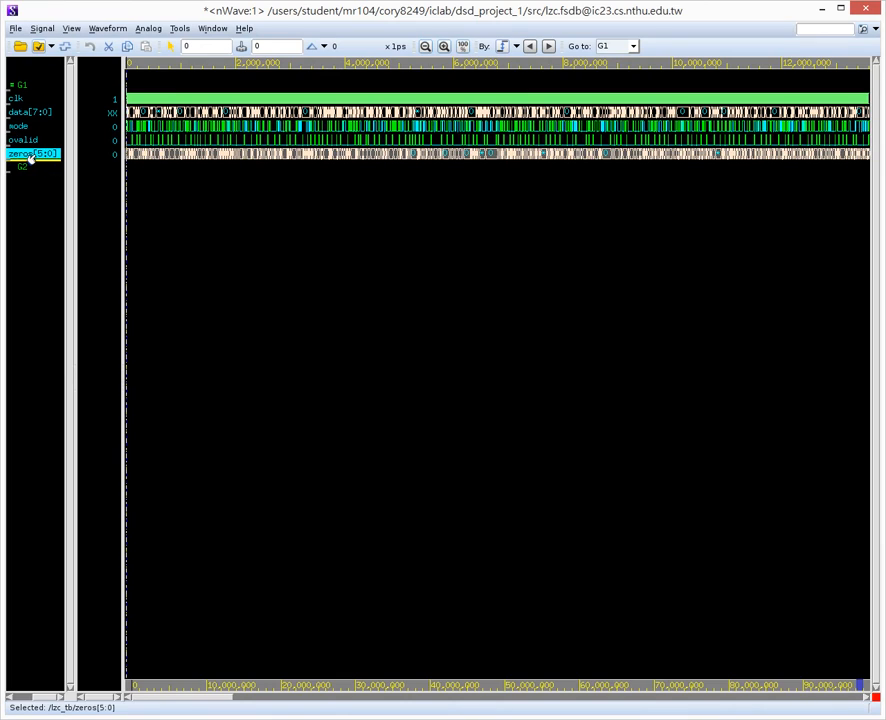
Step: Move the ovalid and zeros[5:0] signals out of group G1 into group G2
left_click(26, 141, "ctrl")
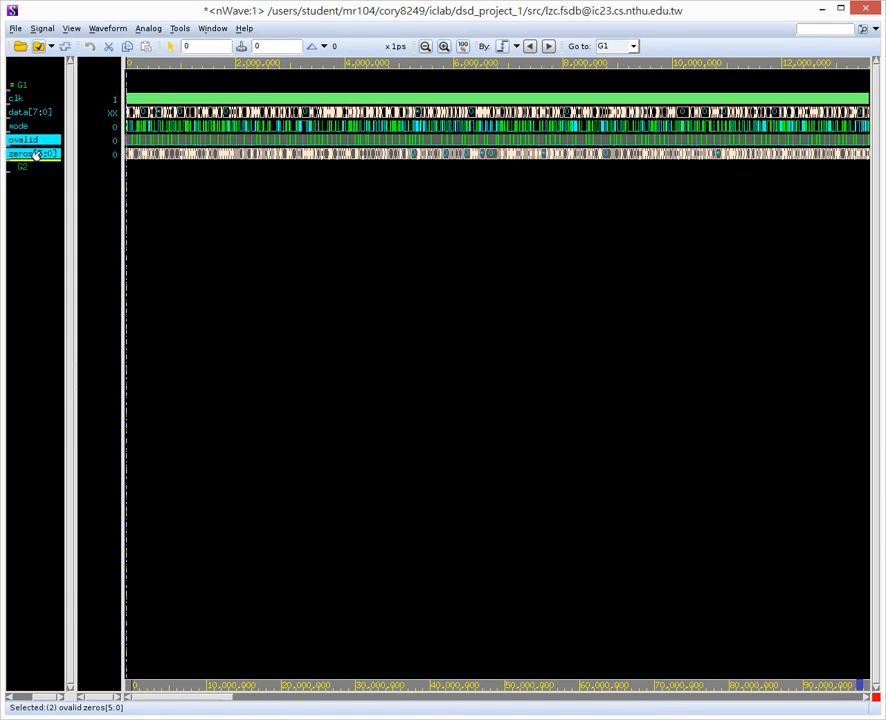
left_click_drag(36, 154, 24, 198)
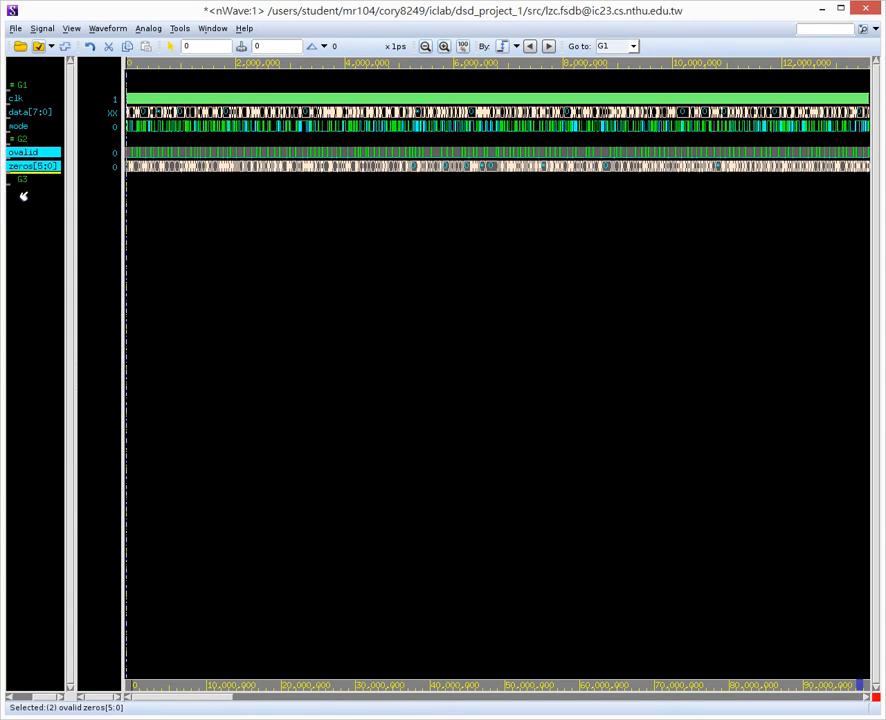
Step: Set lzc_syn.fsdb as the active waveform file
left_click(15, 28)
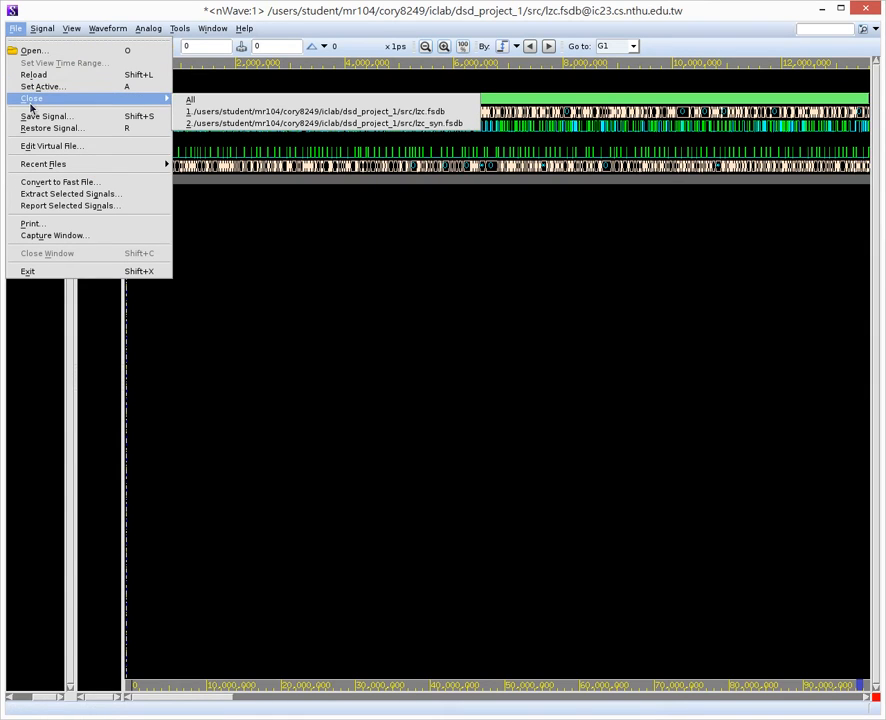
left_click(22, 87)
left_click(162, 133)
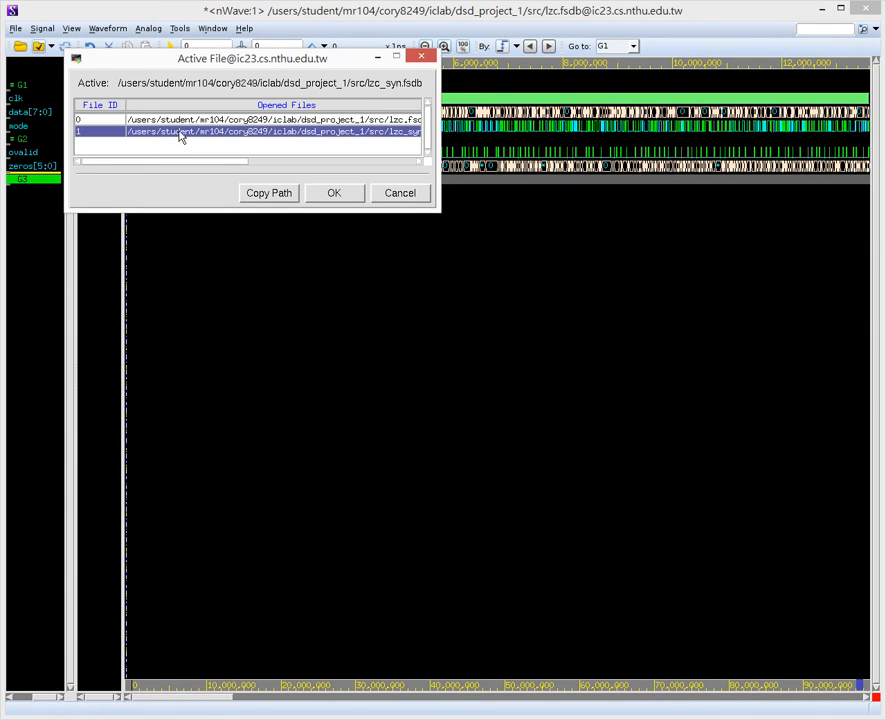
left_click_drag(228, 167, 304, 200)
left_click(330, 193)
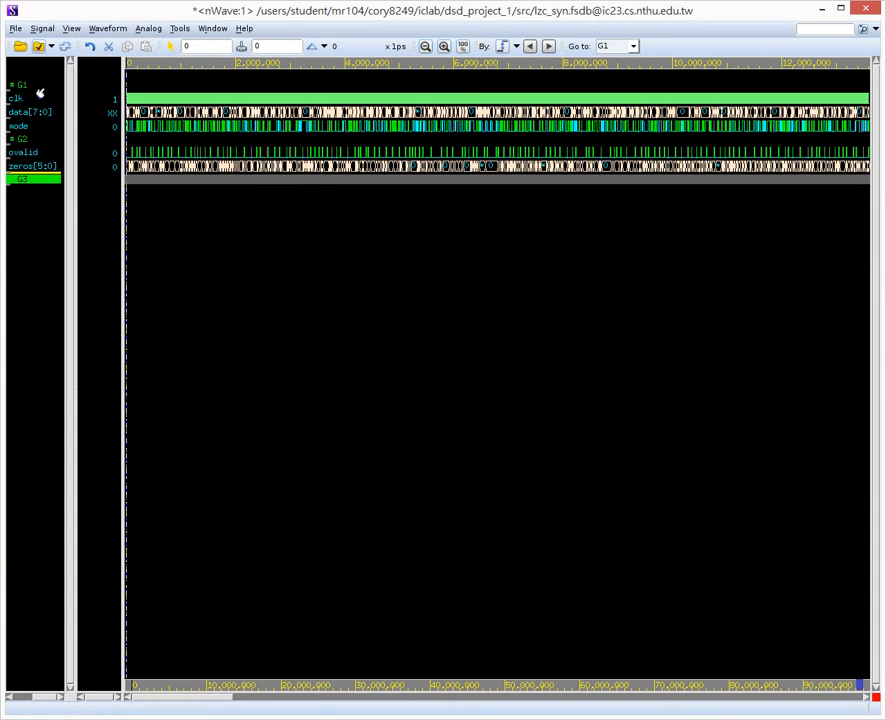
Step: Browse the lzc_tb and lzc0 scopes of lzc_syn.fsdb for their available signals without adding any
left_click(40, 45)
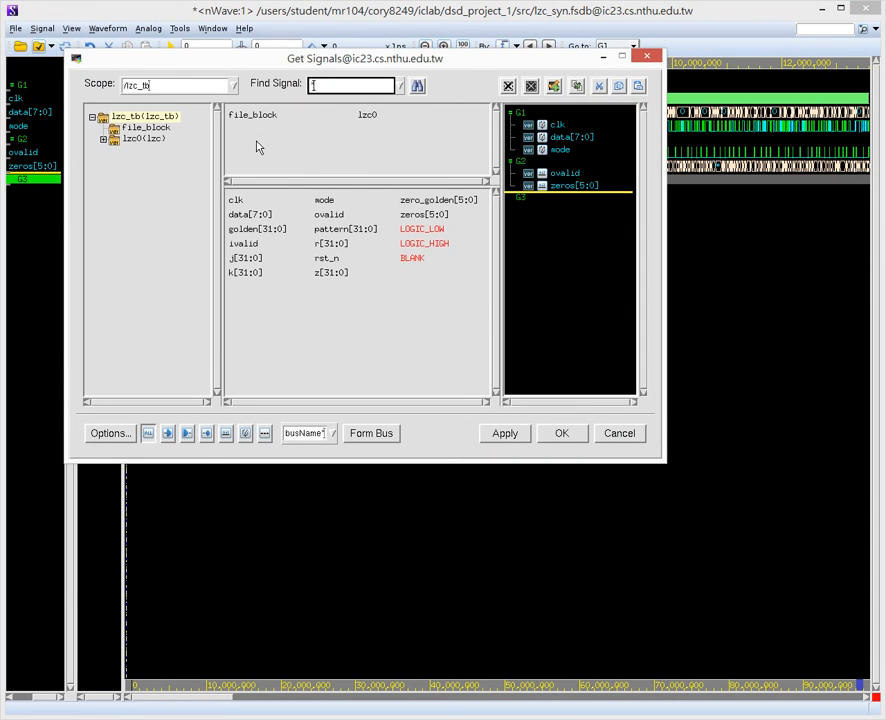
left_click(134, 134)
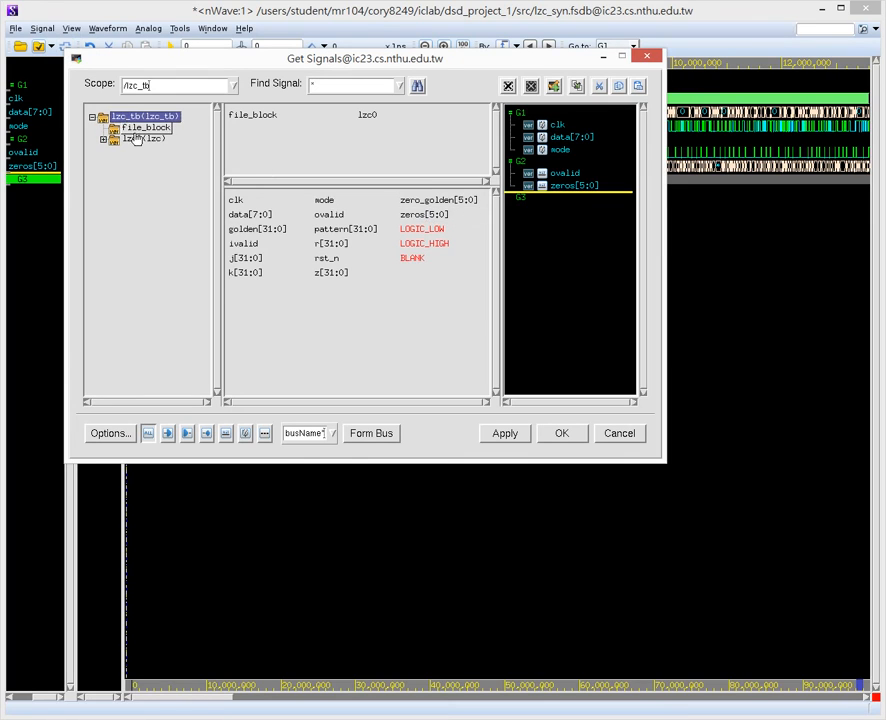
key("Down")
key("Down")
key("Up")
key("Up")
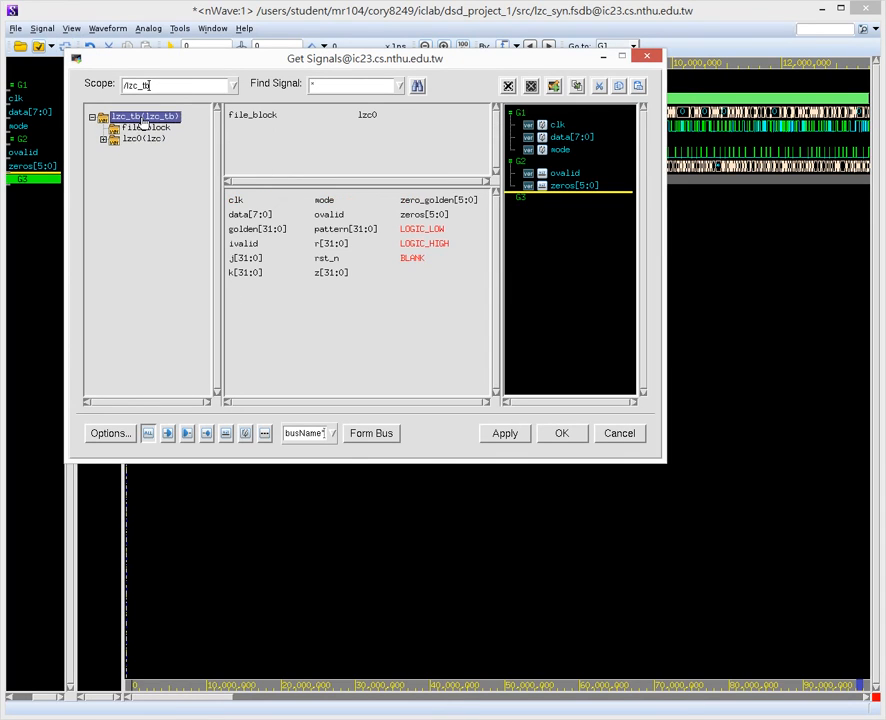
left_click(117, 140)
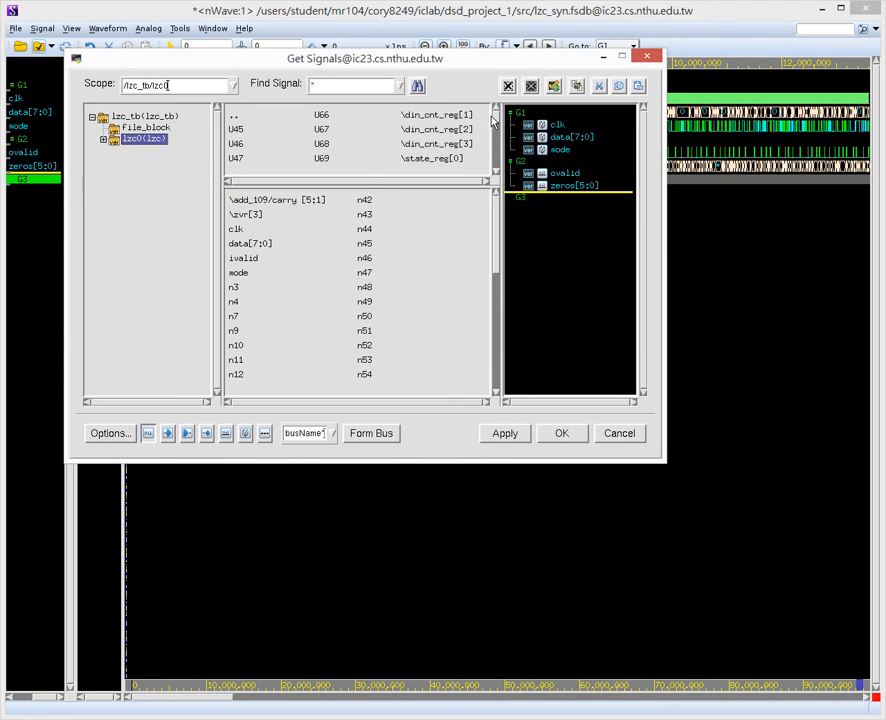
scroll(494, 124, "down", 6)
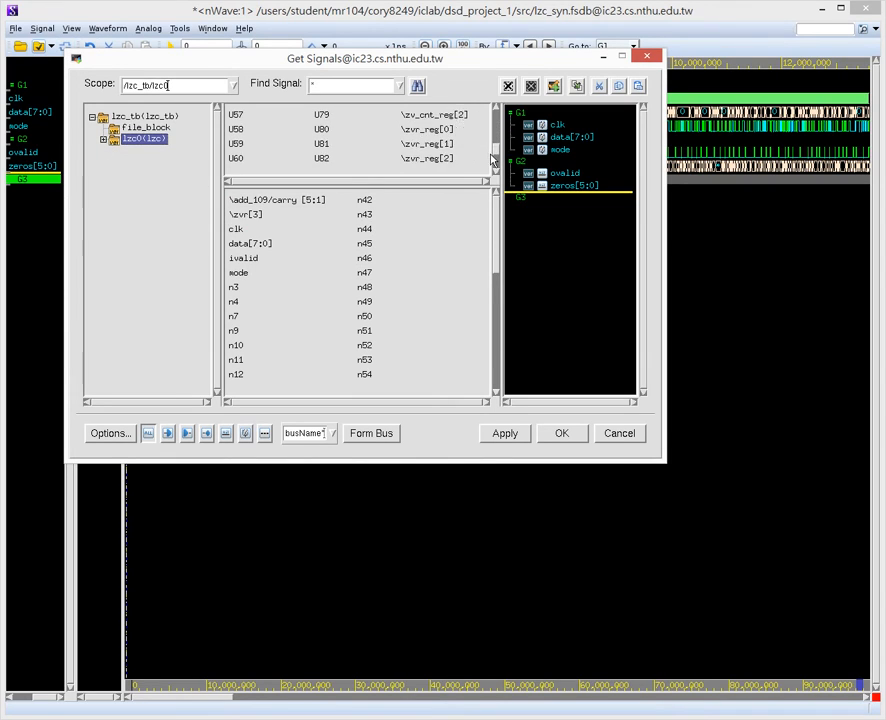
scroll(487, 116, "up", 6)
left_click_drag(493, 262, 490, 218)
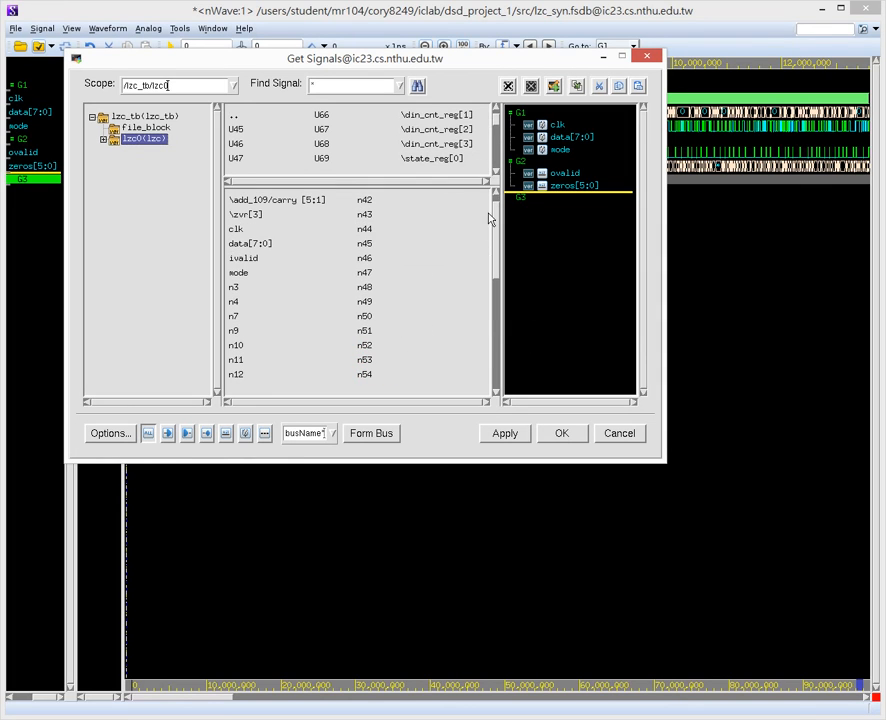
left_click(589, 435)
Step: Check that lzc_syn.fsdb is the active waveform file
left_click(15, 28)
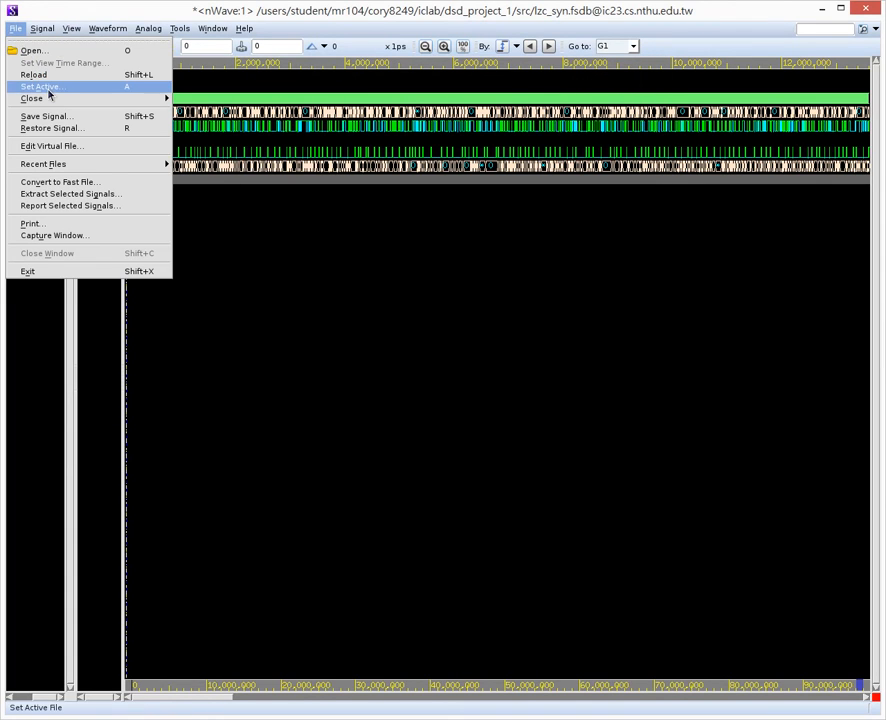
left_click(47, 90)
left_click(334, 192)
Step: Add the ovalid and zeros[5:0] signals of lzc_tb from lzc_syn.fsdb to group G3
left_click(40, 46)
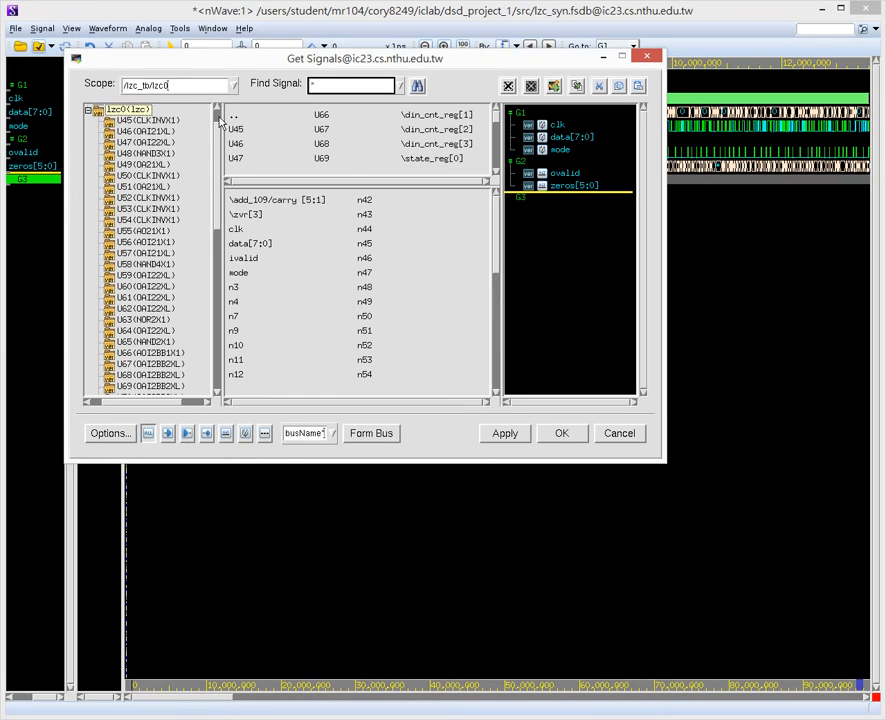
scroll(216, 175, "up", 1)
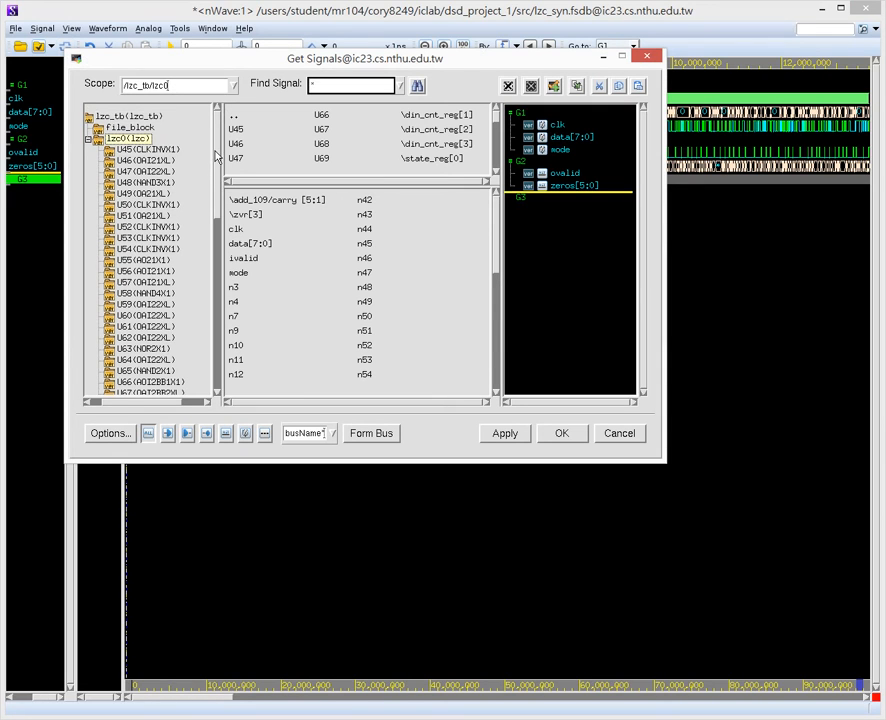
scroll(202, 268, "down", 5)
scroll(190, 262, "down", 3)
scroll(128, 235, "up", 9)
left_click(134, 116)
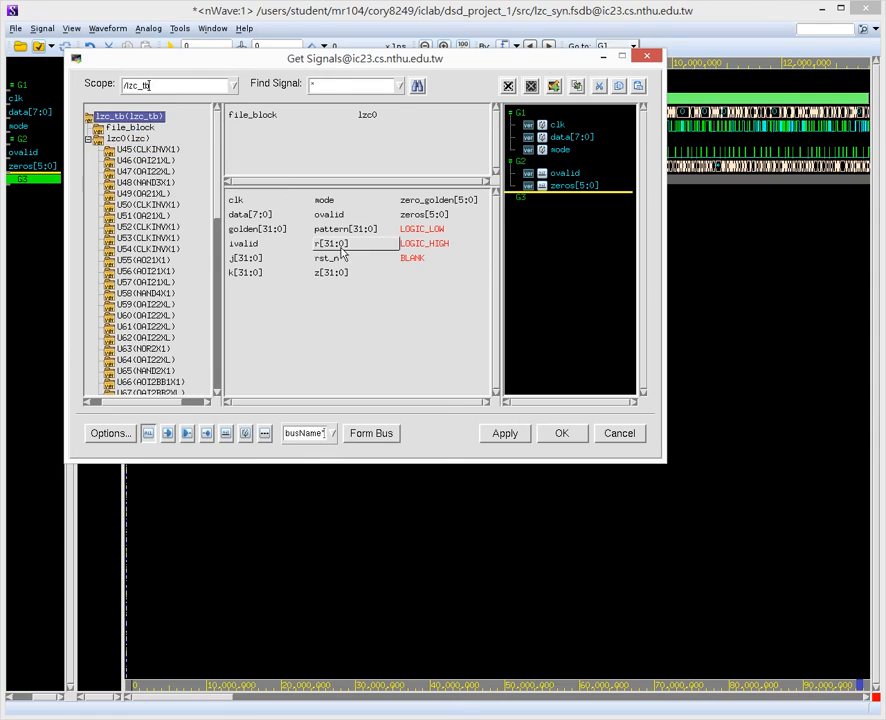
left_click(425, 214)
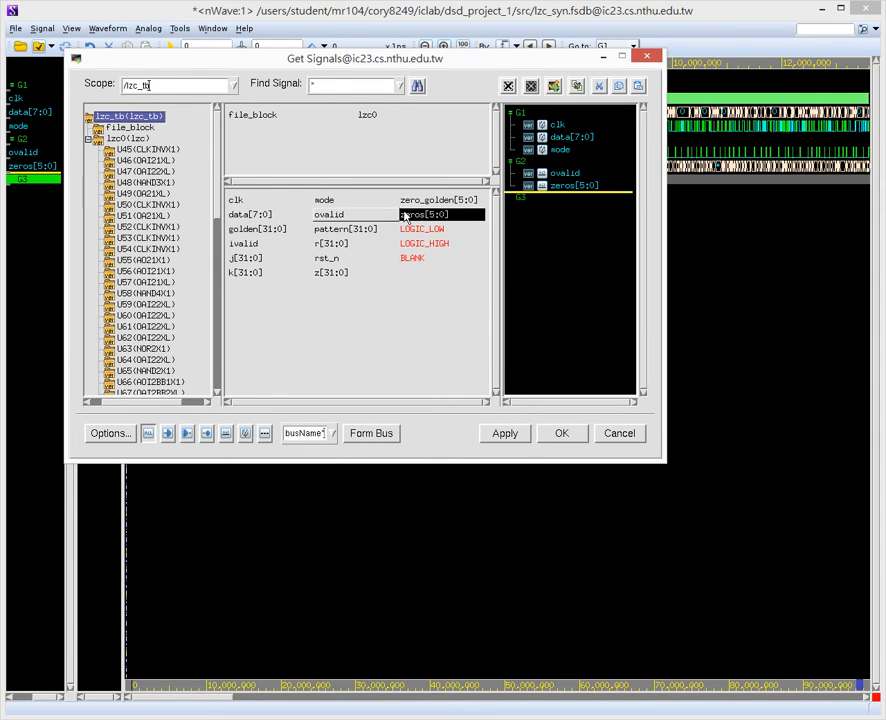
left_click(341, 213)
left_click(554, 439)
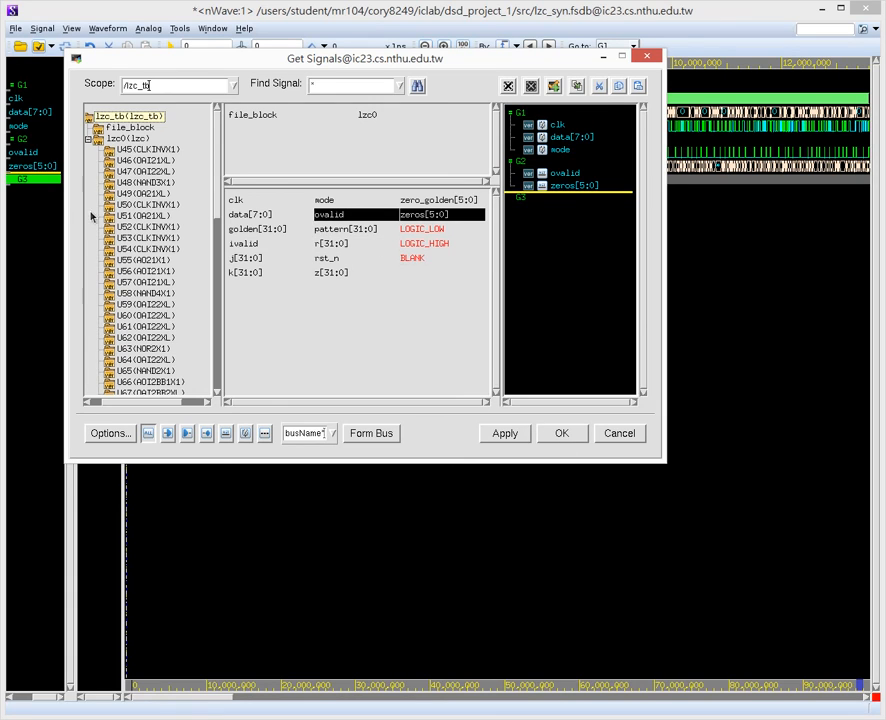
key("g")
left_click(530, 199)
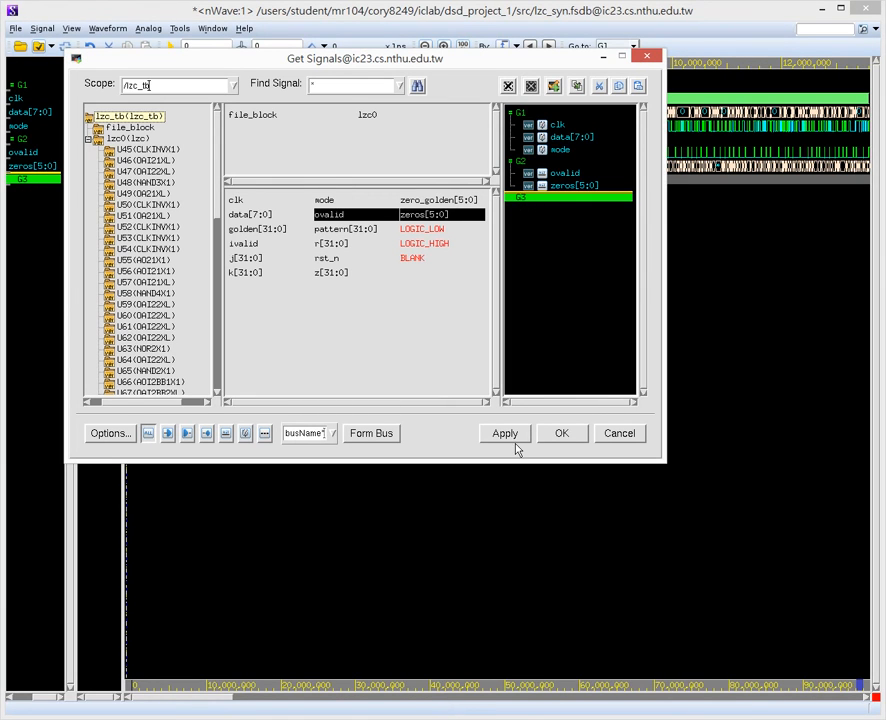
left_click(563, 436)
Step: Select the ovalid signals of groups G2 and G3 in turn to compare the RTL and gate-level waveforms
left_click(33, 194, "shift")
left_click_drag(23, 208, 22, 230)
left_click(25, 192)
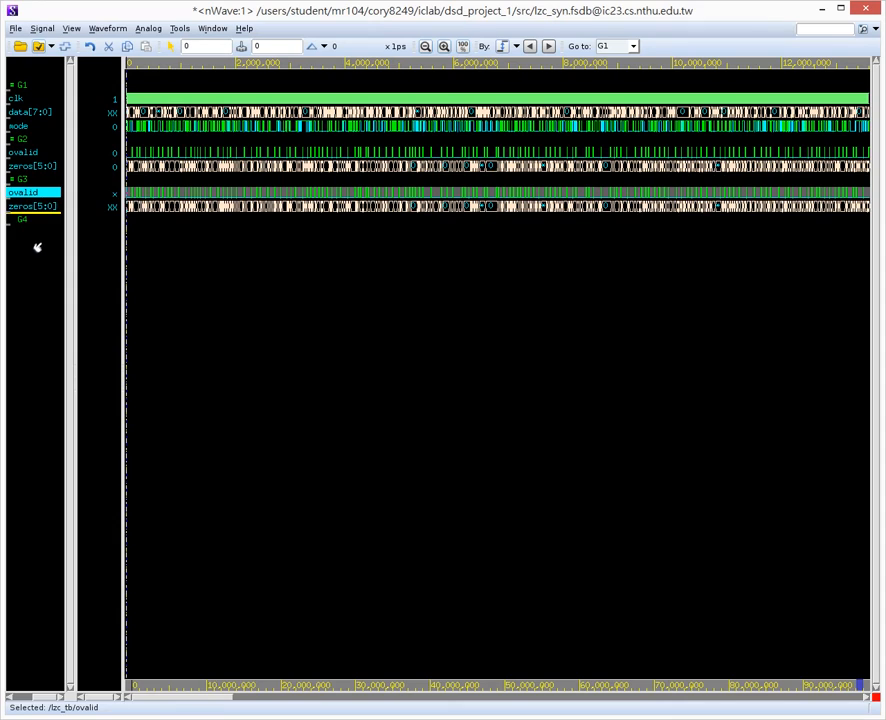
left_click(20, 151)
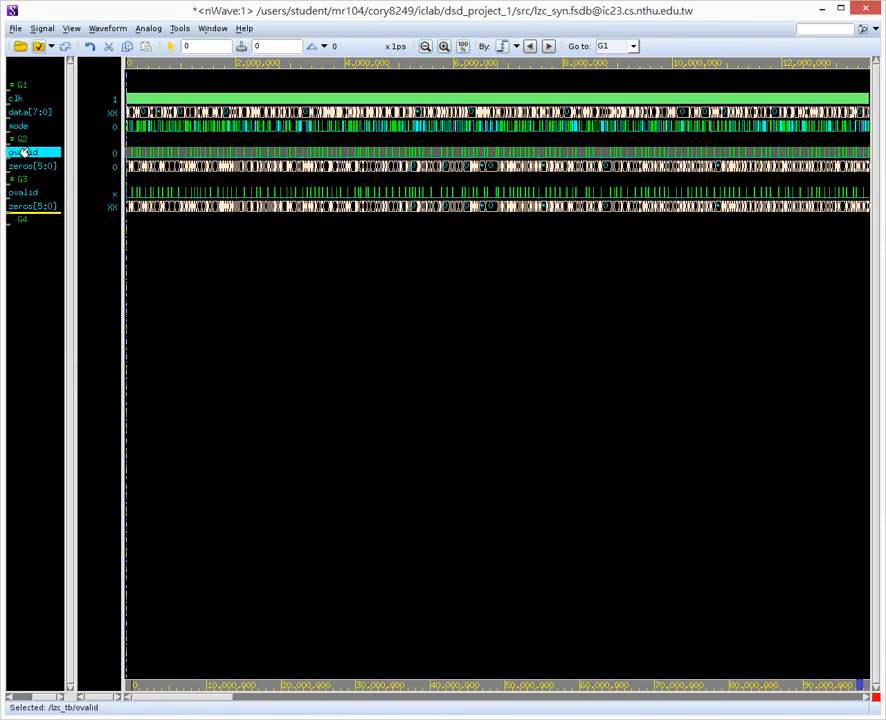
left_click(30, 193)
Step: Compare the rising ovalid edges of G2 and G3 with the cursor on the clock edge at 1,090,000 ps
left_click_drag(256, 243, 161, 236)
left_click_drag(420, 235, 290, 232)
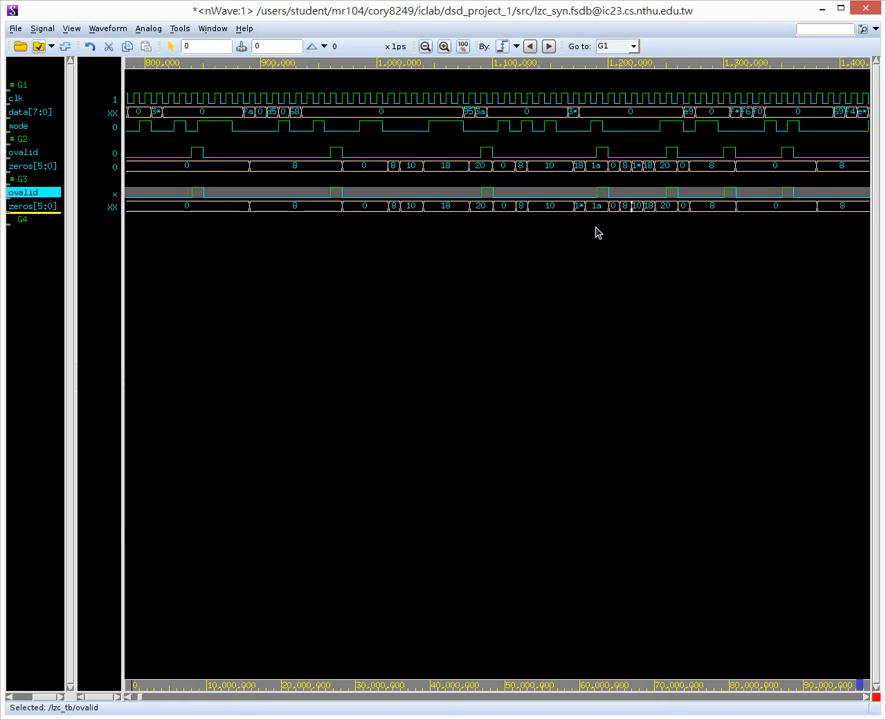
left_click_drag(458, 238, 508, 236)
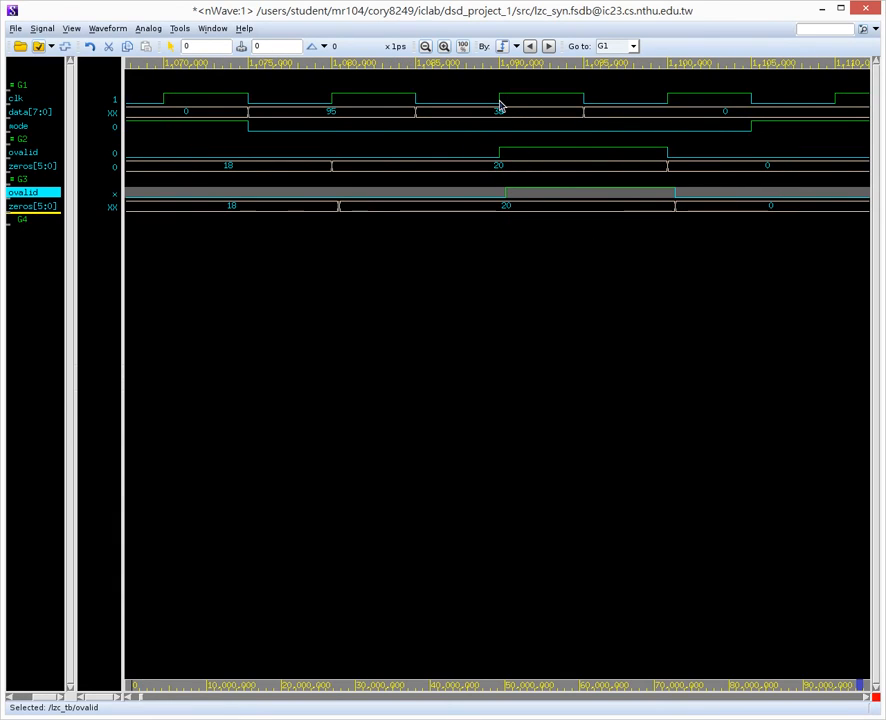
left_click(500, 183)
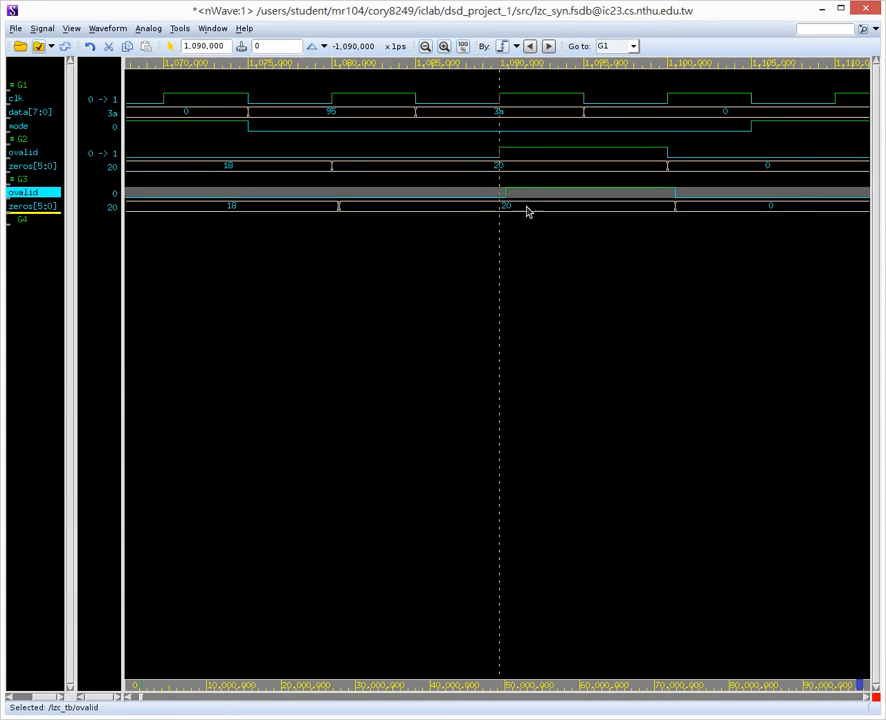
Step: Compare the falling ovalid edges of G2 and G3 by placing the cursor at 1,100,000 ps and 1,100,474 ps
key("z")
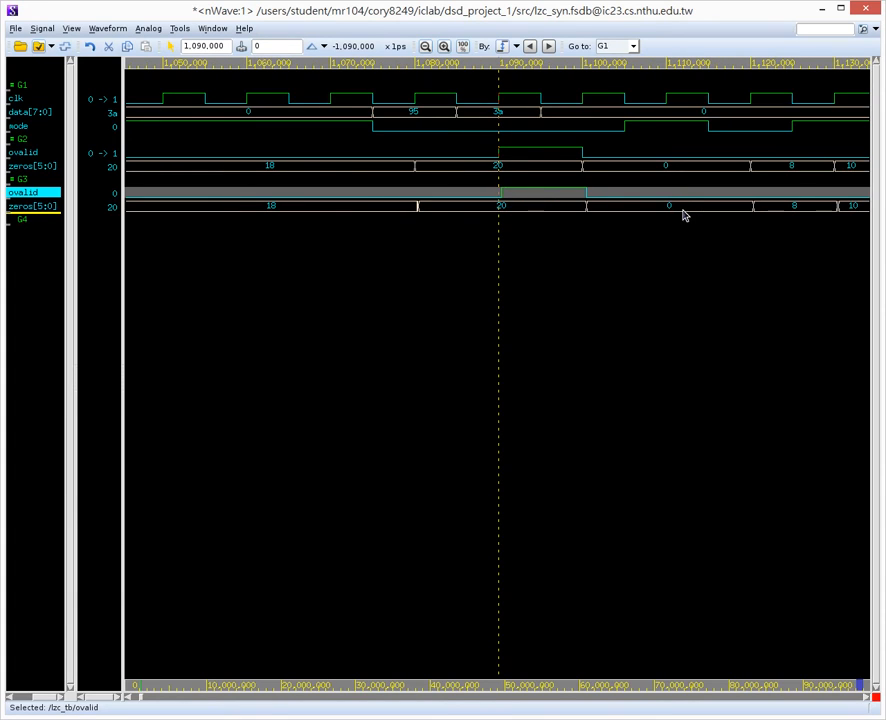
left_click(588, 160)
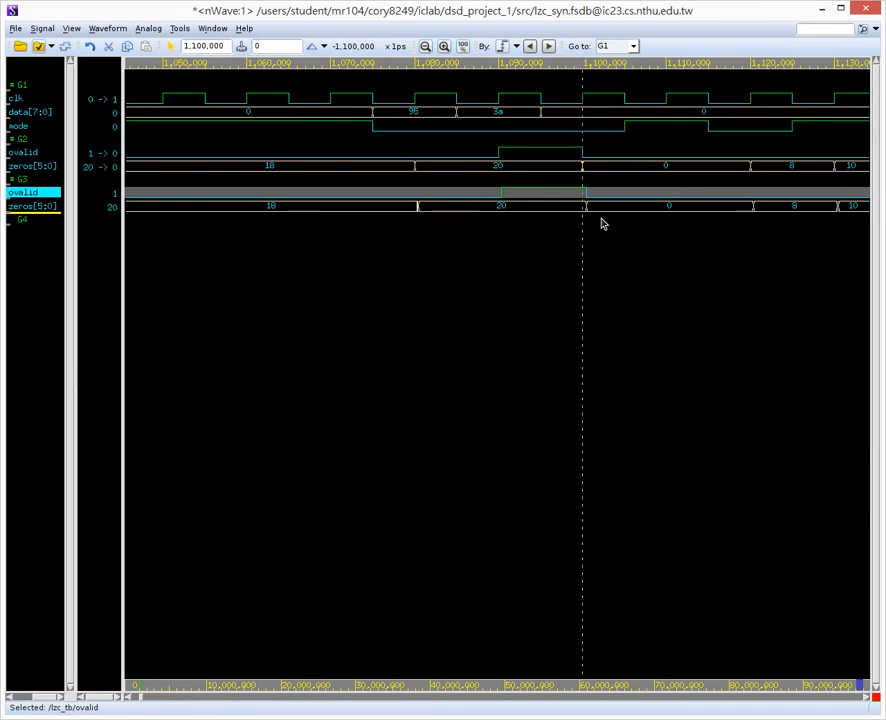
key("shift+z")
left_click_drag(651, 240, 711, 241)
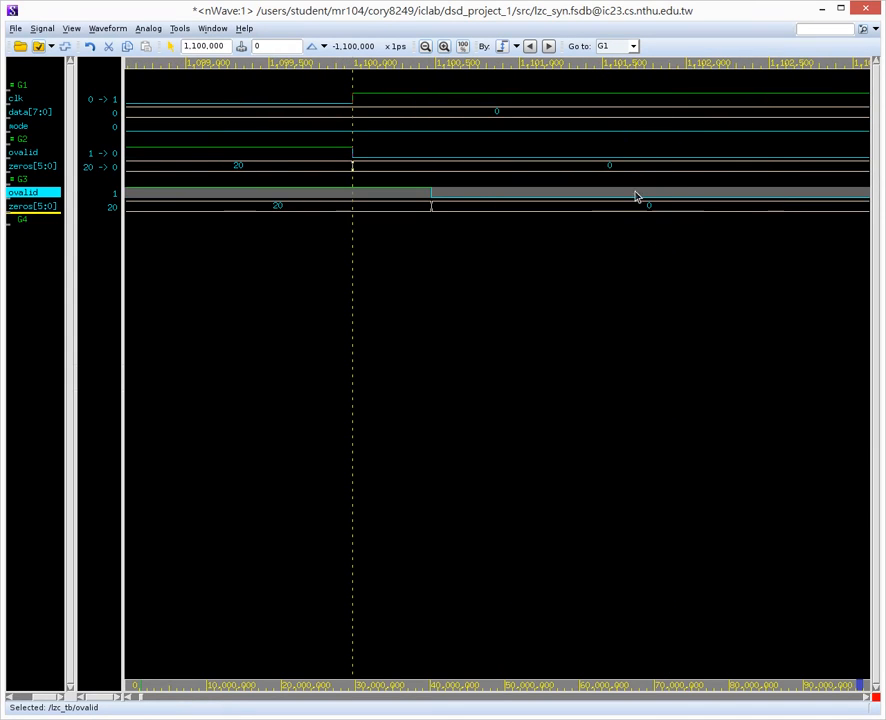
key("z")
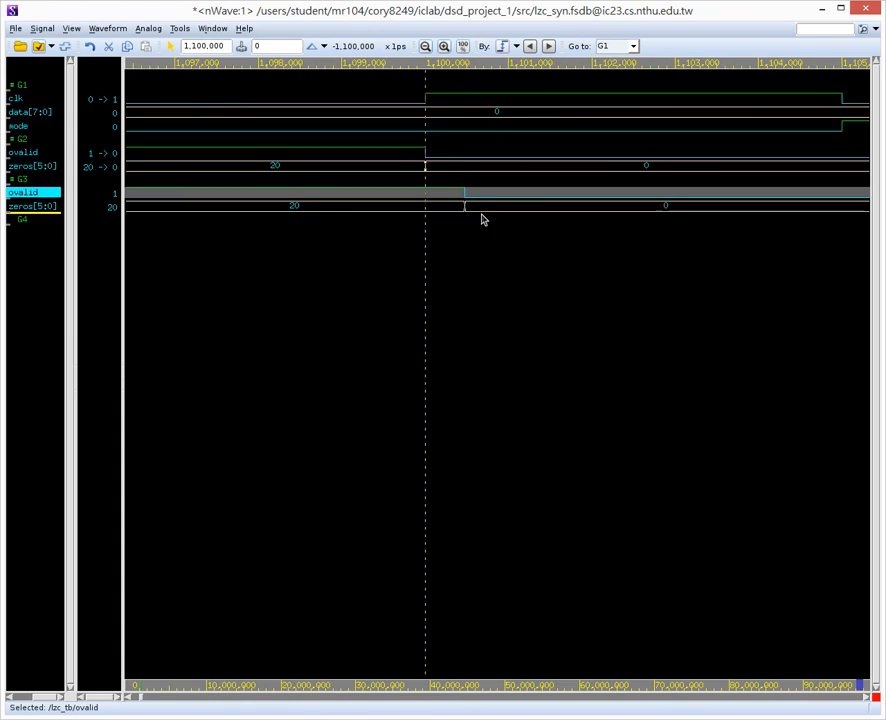
key("z")
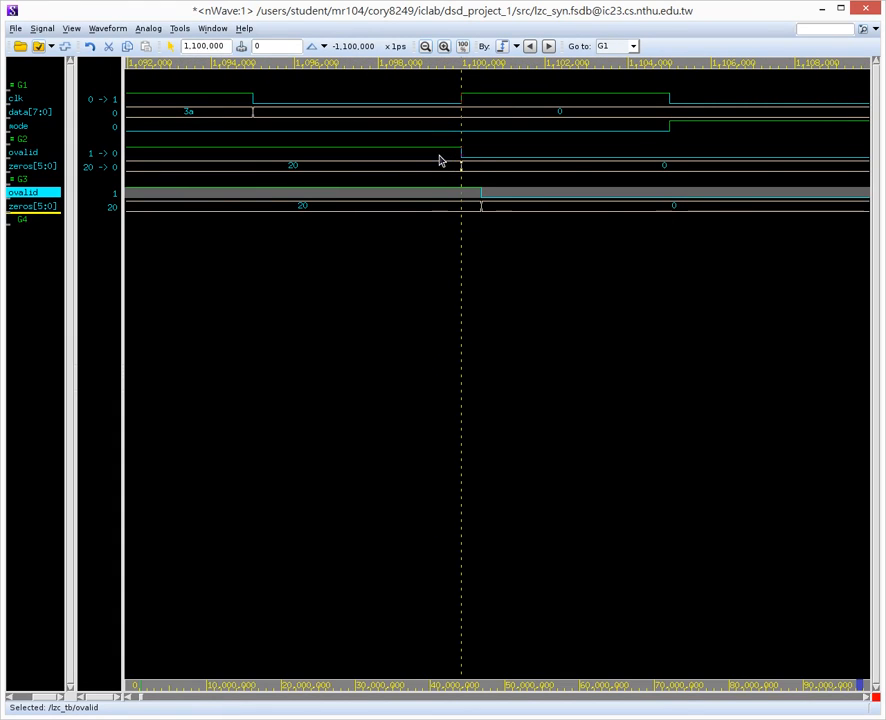
left_click(481, 213)
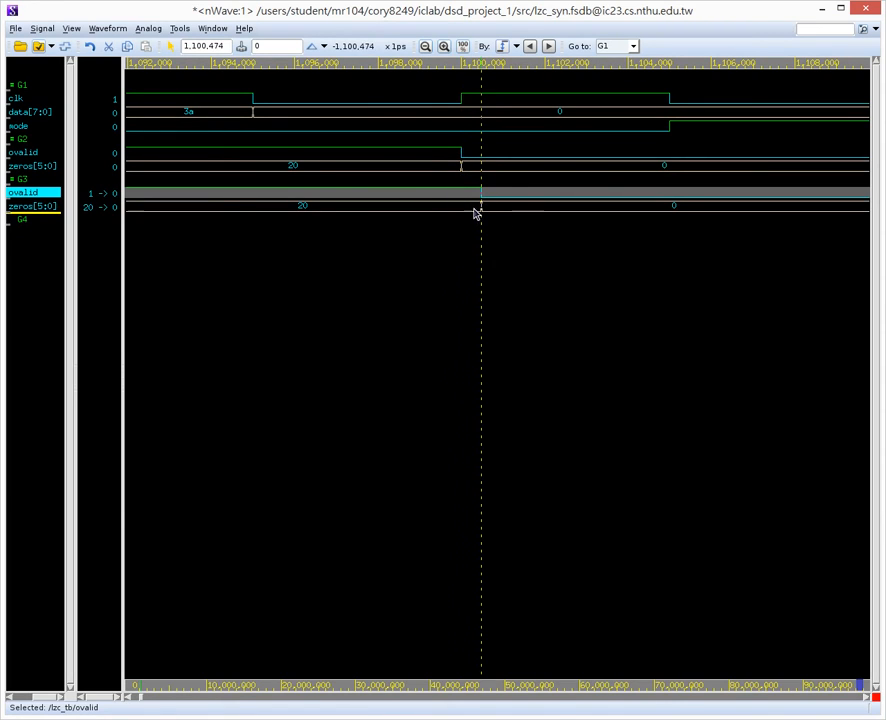
left_click(461, 173)
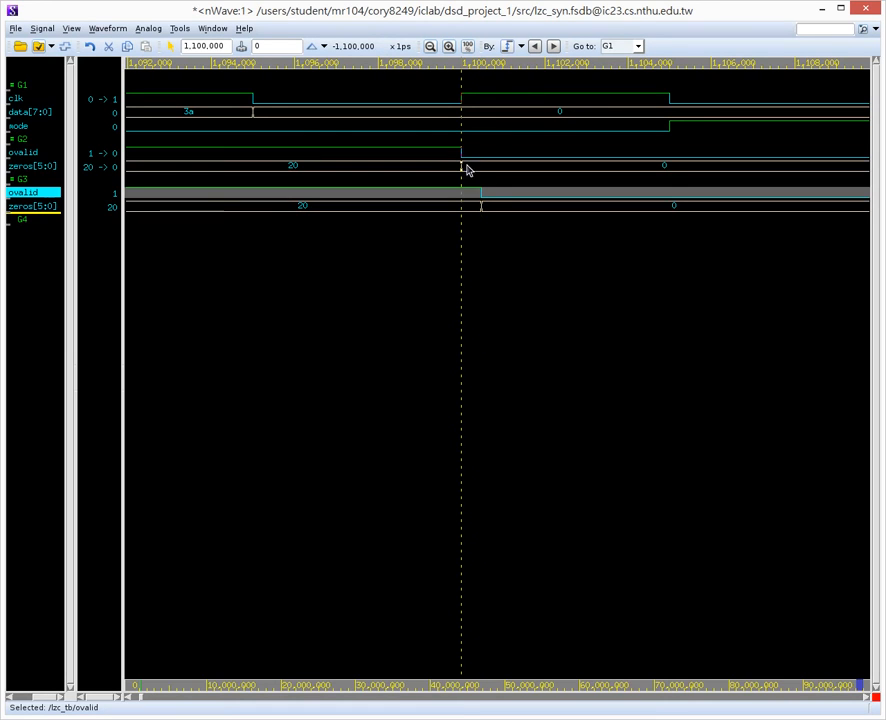
Step: Compare the G2 and G3 waveforms over a long time range, then advance the cursor to the next change of G3's ovalid
key("z")
key("z")
key("z")
key("z")
key("z")
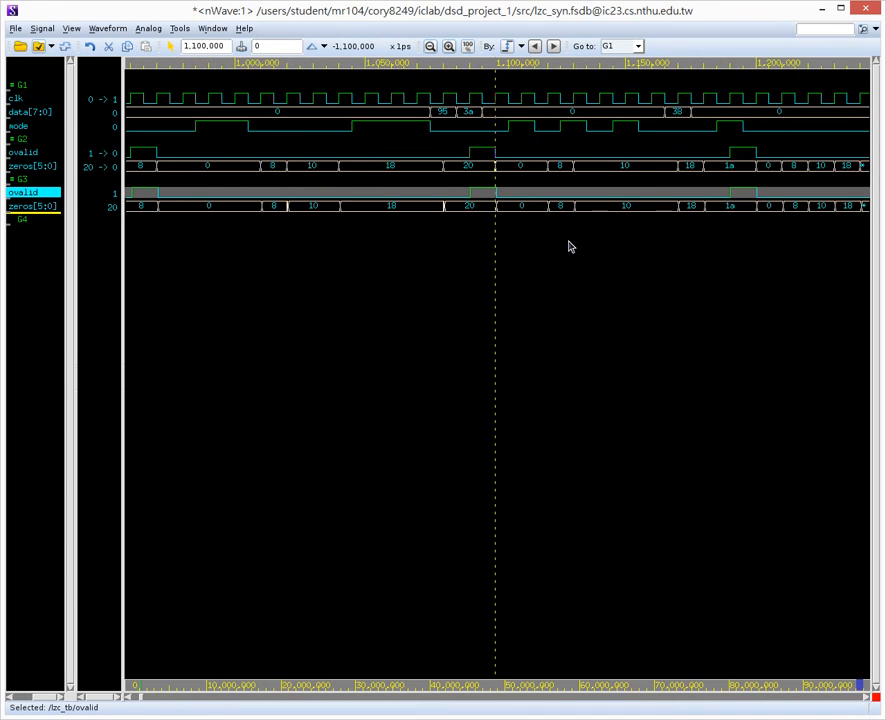
key("z")
key("z")
key("z")
key("z")
key("z")
key("z")
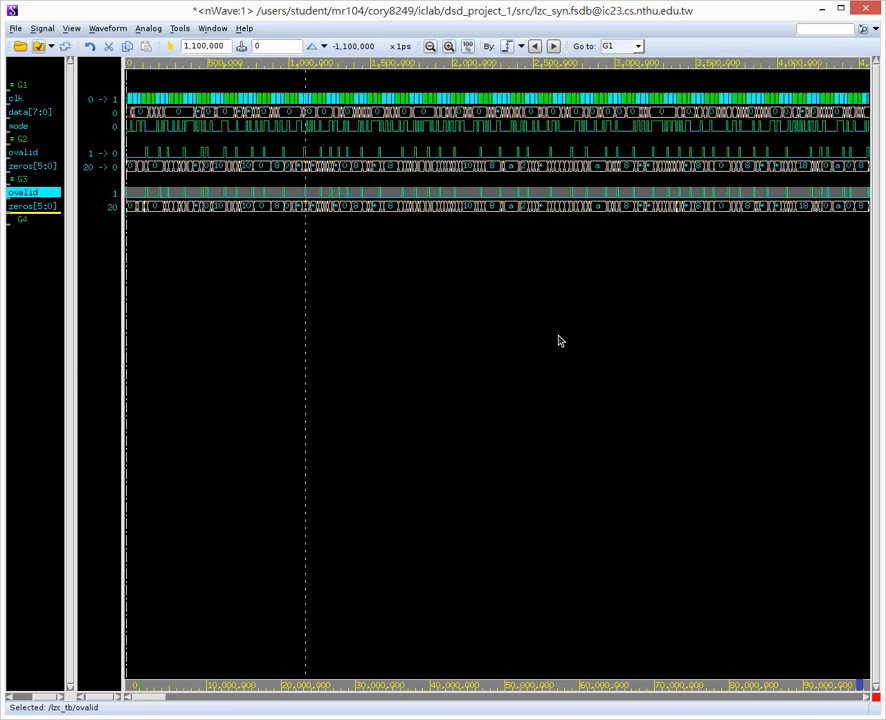
key("shift+z")
key("shift+z")
key("shift+z")
key("shift+z")
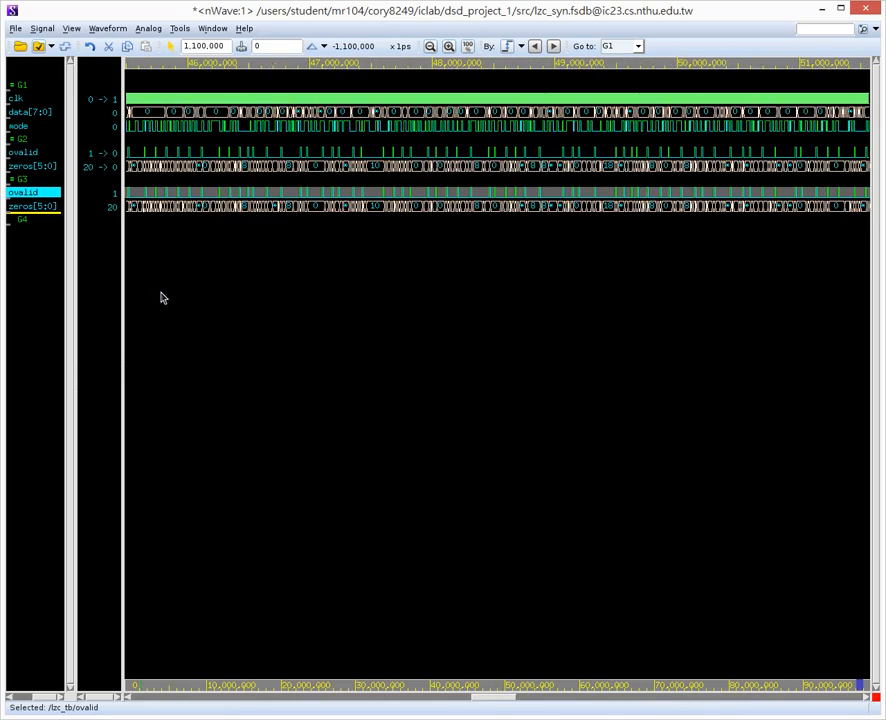
key("z")
key("z")
key("z")
left_click_drag(379, 700, 153, 700)
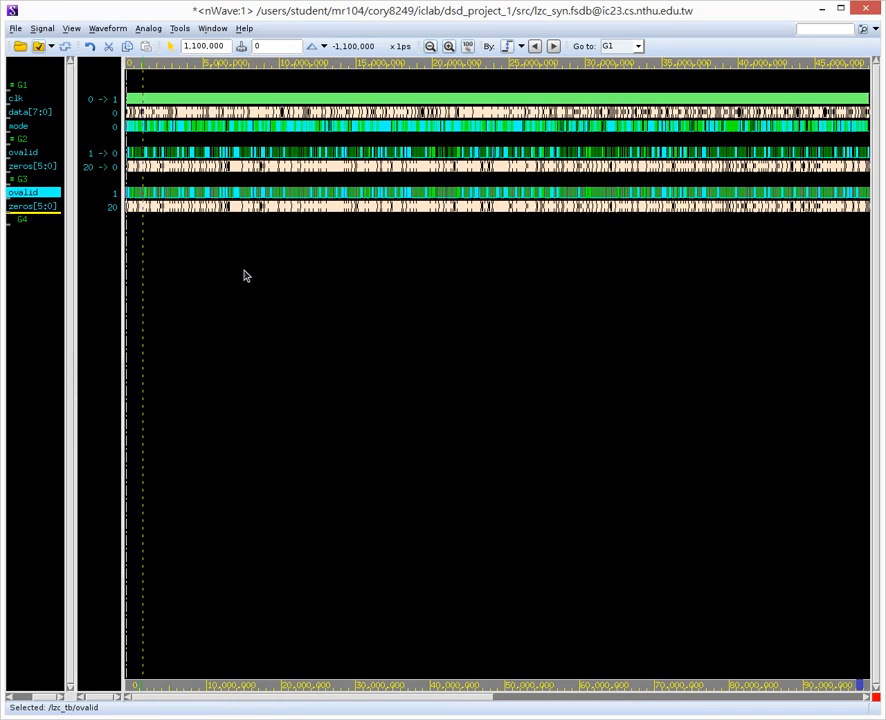
key("n")
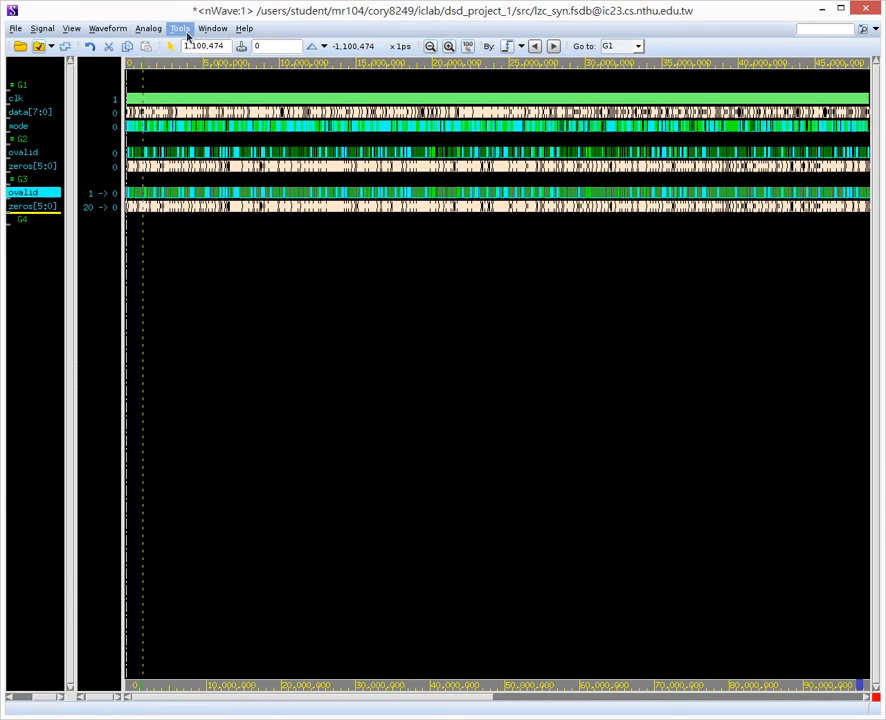
Step: Run Compare Two Groups between waveform groups G2 and G3, then dismiss the comparison result
left_click(180, 28)
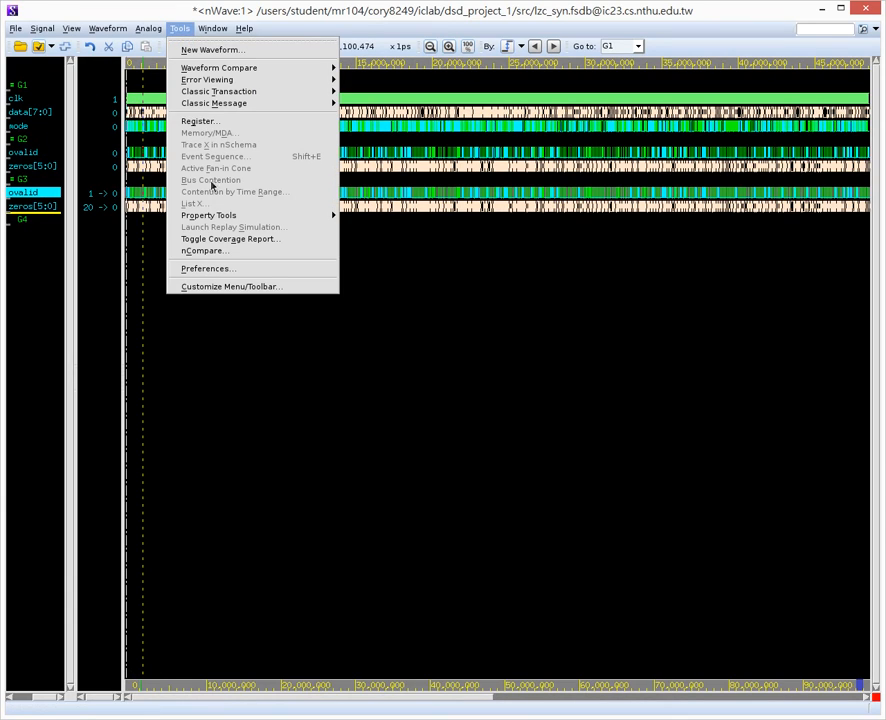
mouse_move(229, 94)
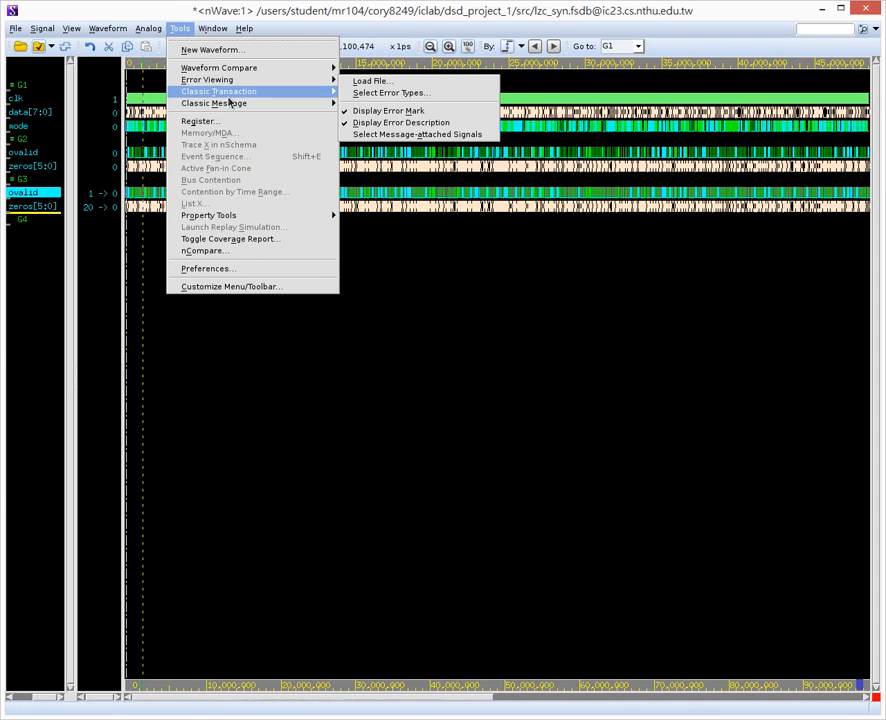
mouse_move(241, 68)
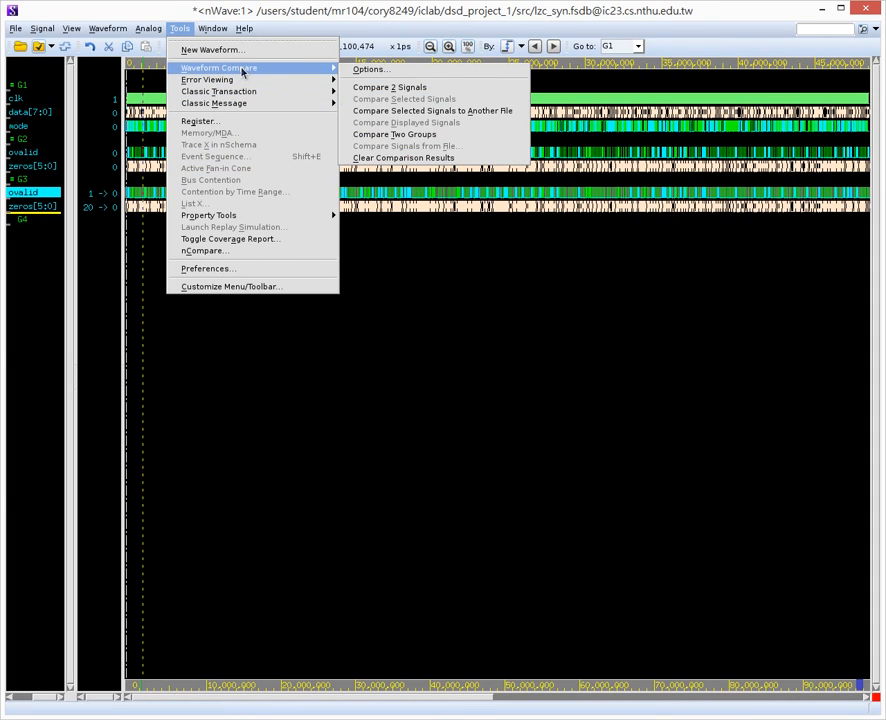
left_click(436, 136)
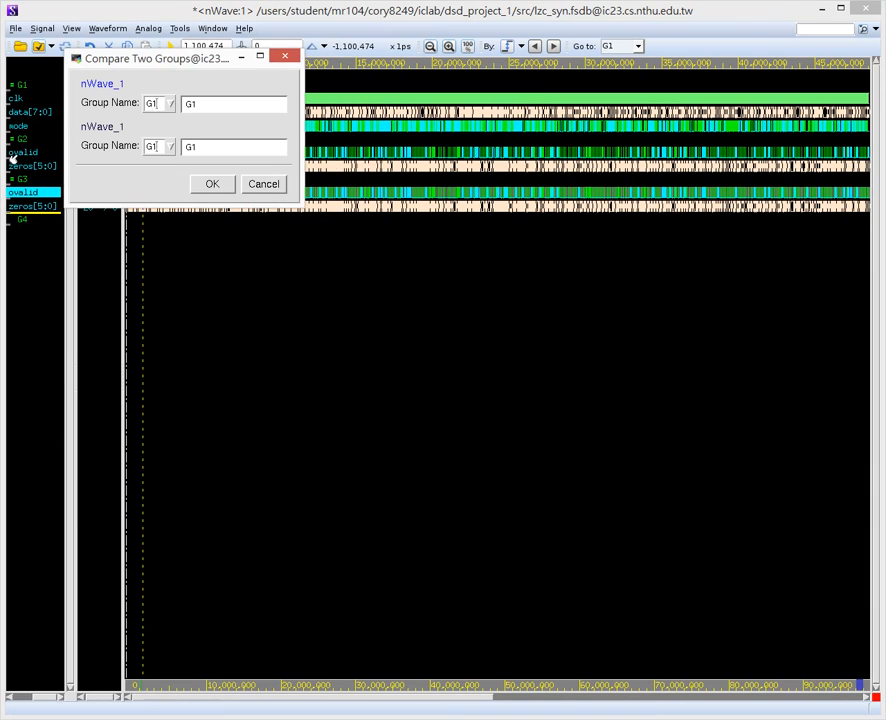
left_click_drag(205, 64, 318, 135)
left_click(285, 176)
left_click(276, 209)
left_click(281, 218)
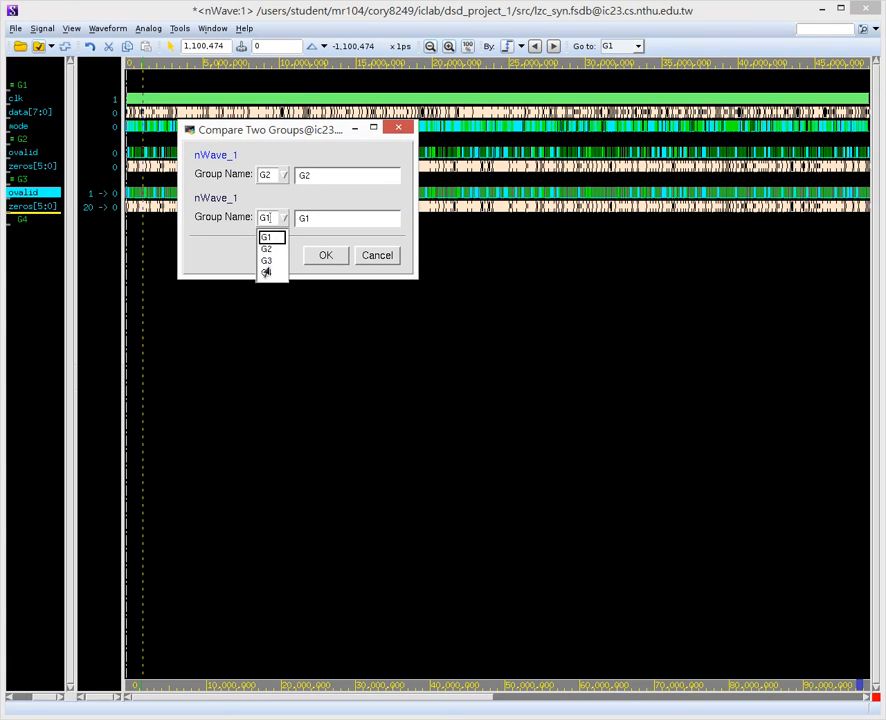
left_click(273, 265)
left_click(327, 259)
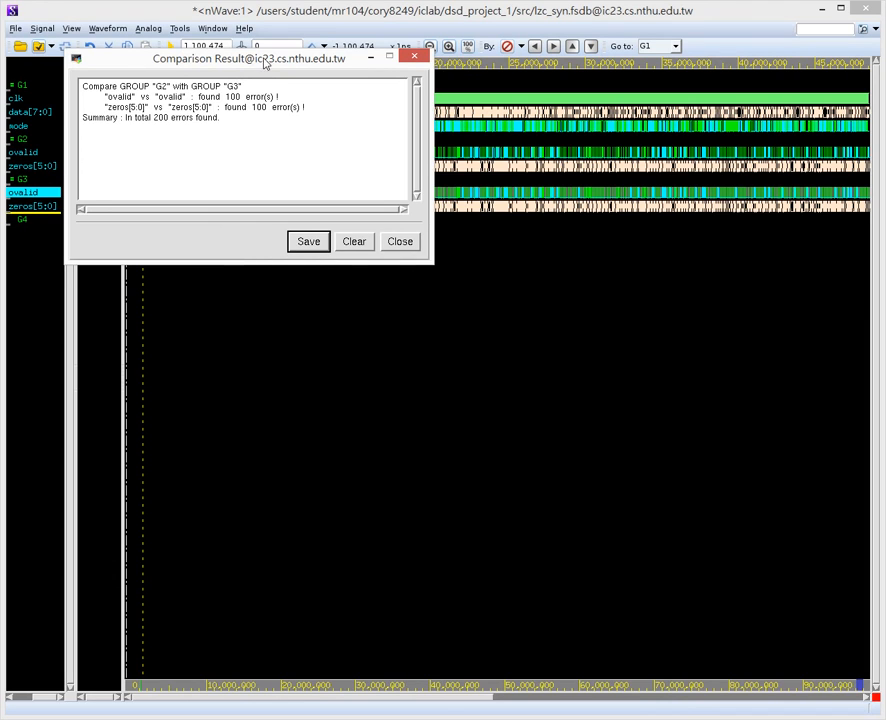
left_click_drag(265, 62, 390, 154)
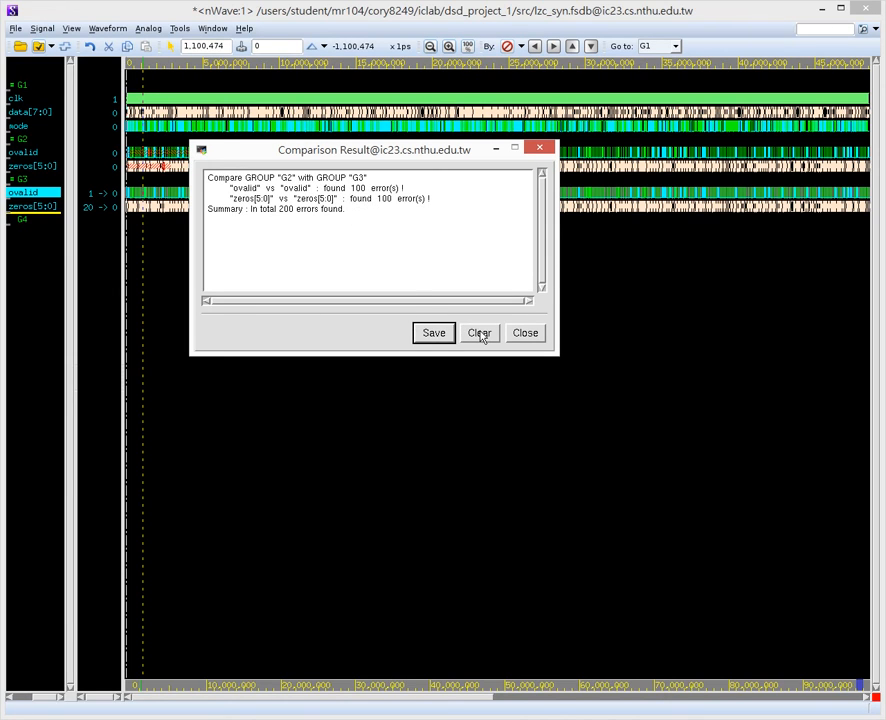
left_click(522, 333)
Step: Inspect the marked differences around the rising edge of G2's ovalid with the cursor at 1,090,000 ps
left_click_drag(138, 237, 157, 236)
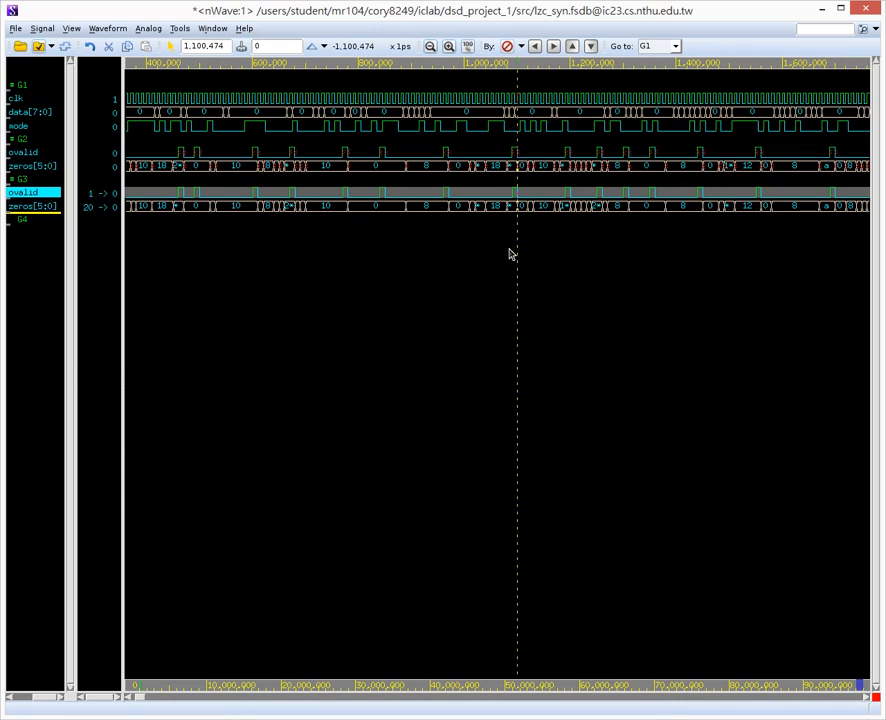
left_click_drag(498, 256, 539, 248)
left_click(424, 162)
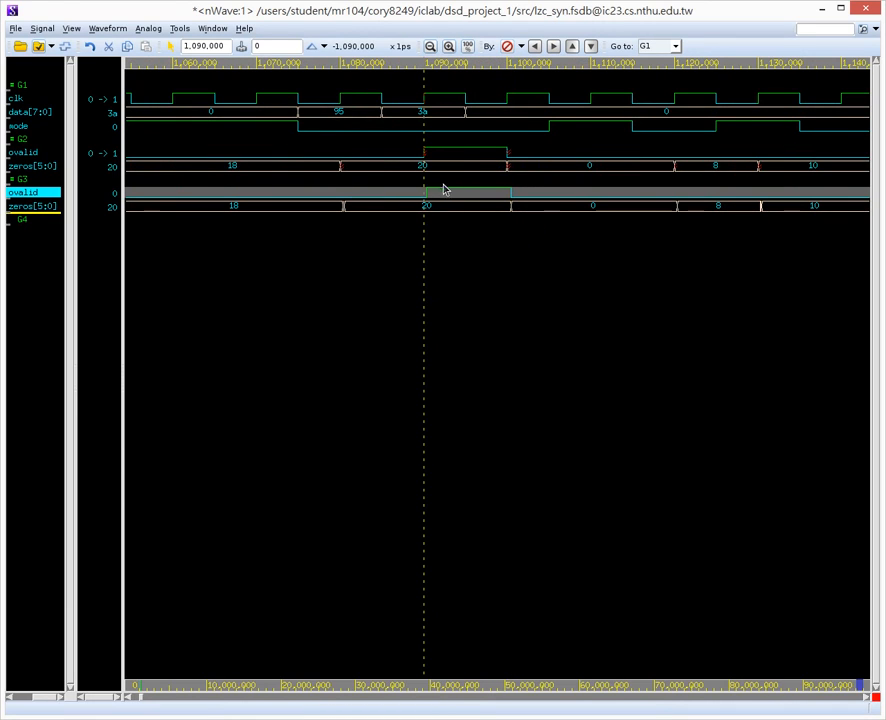
key("shift+z")
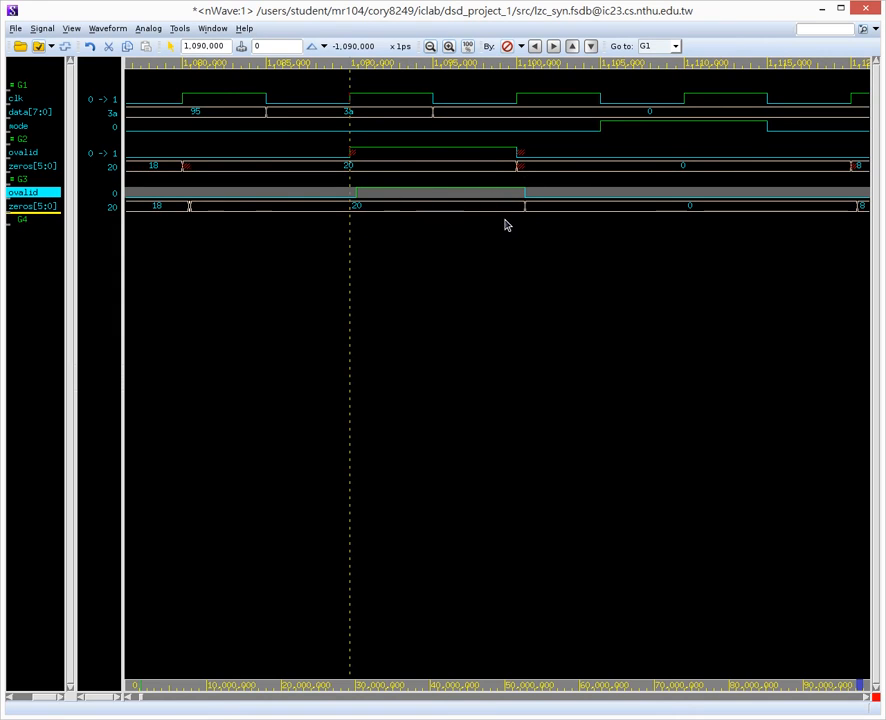
Step: Examine the transition of G3's zeros[5:0] from 18 to 20 with the cursor at 1,080,369 ps
left_click(185, 210)
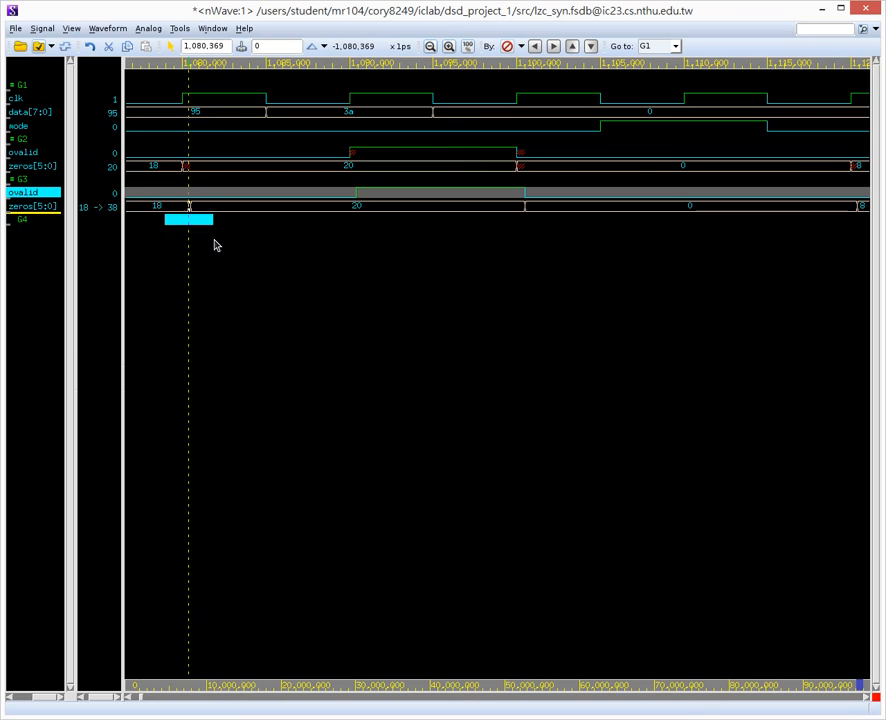
left_click_drag(214, 240, 215, 241)
key("n")
key("z")
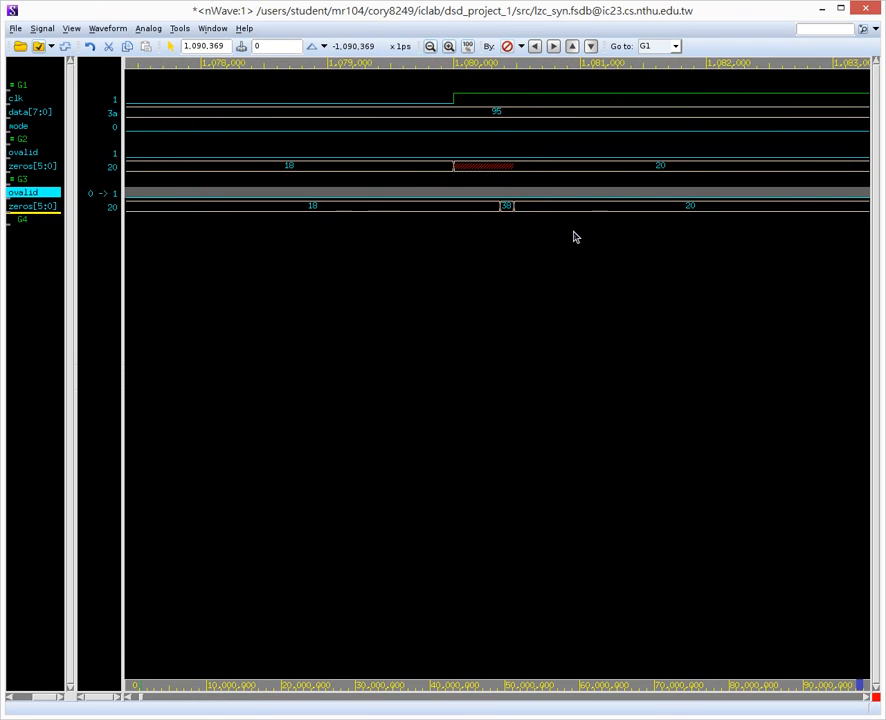
key("z")
key("z")
key("shift+z")
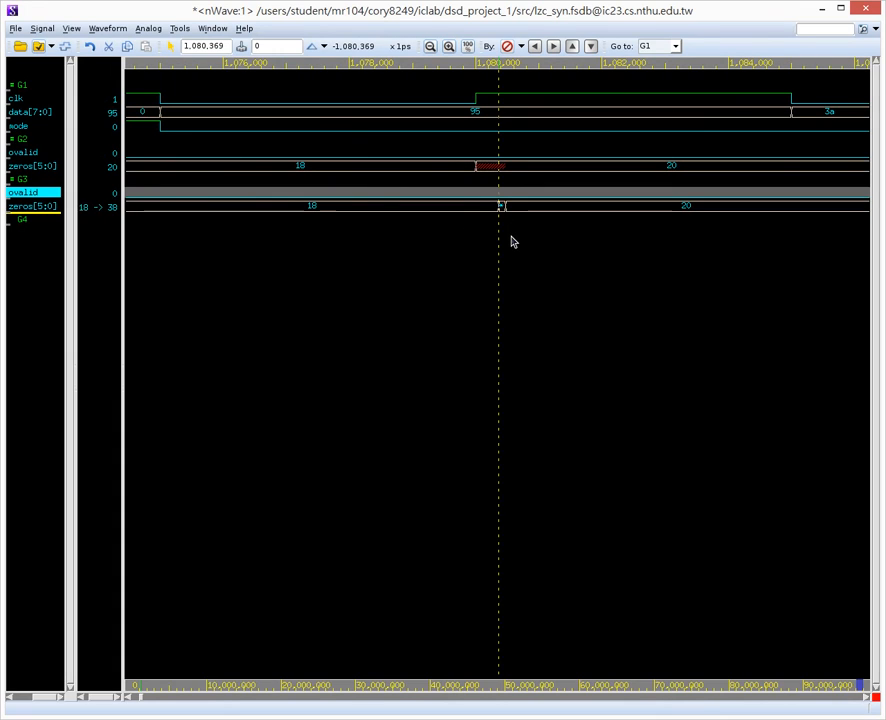
left_click(495, 210)
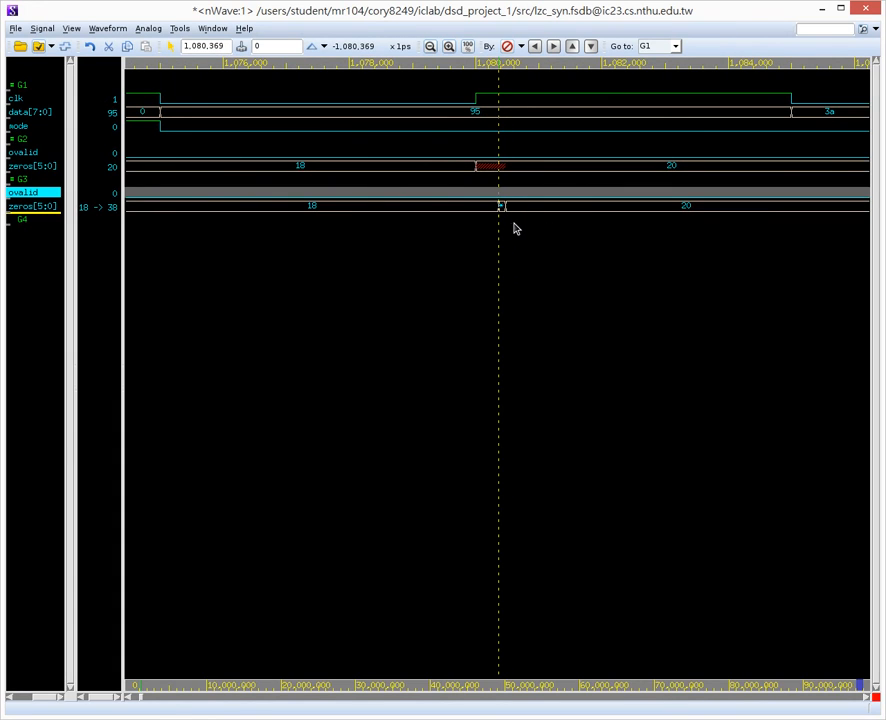
key("shift+z")
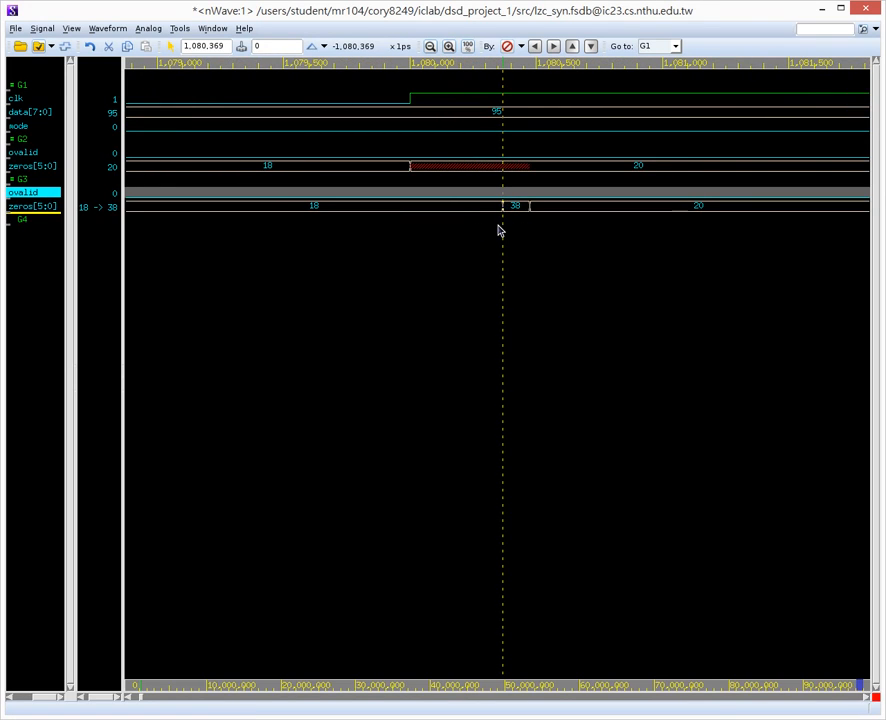
key("z")
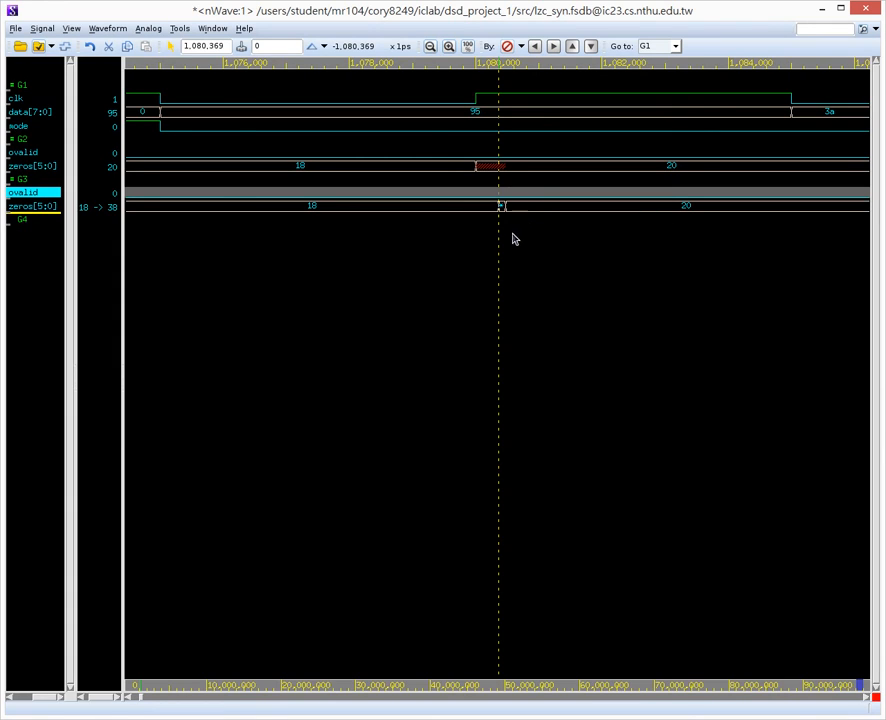
Step: Advance the cursor to the next change of G3's ovalid and compare G2 and G3 over a wider time range
key("z")
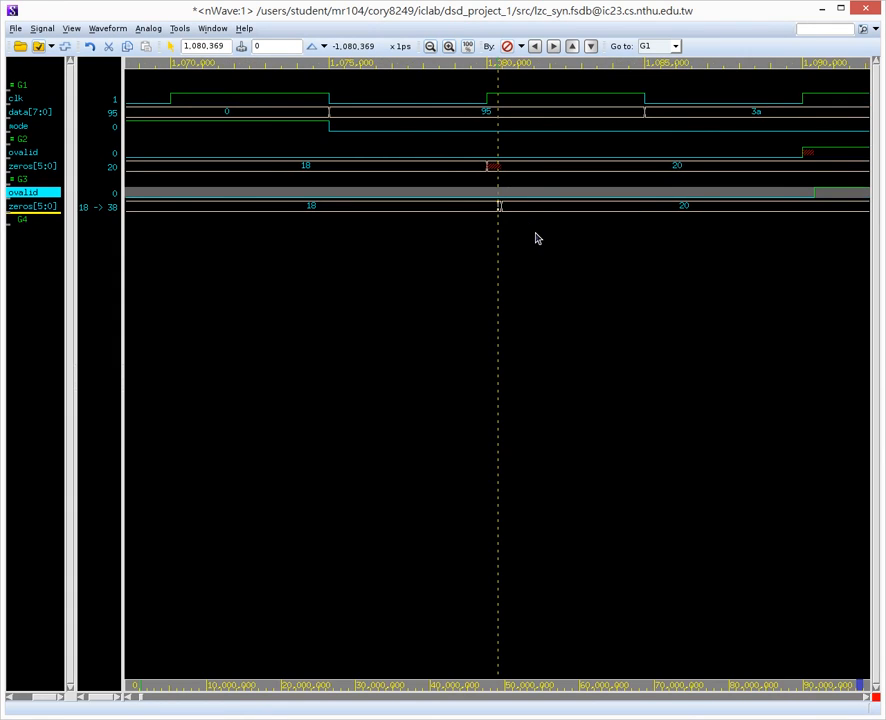
key("z")
key("n")
key("z")
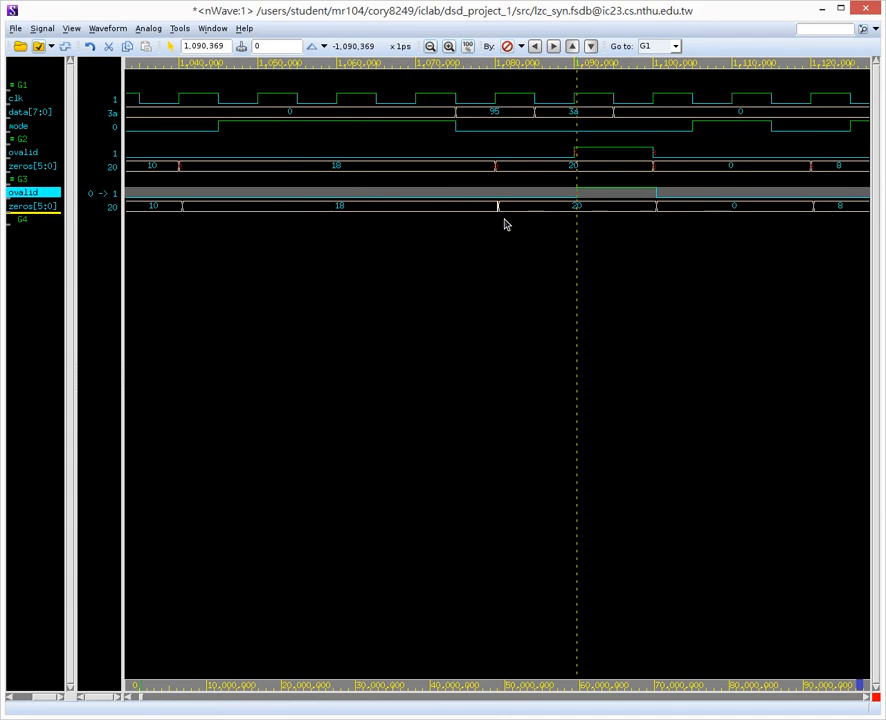
key("z")
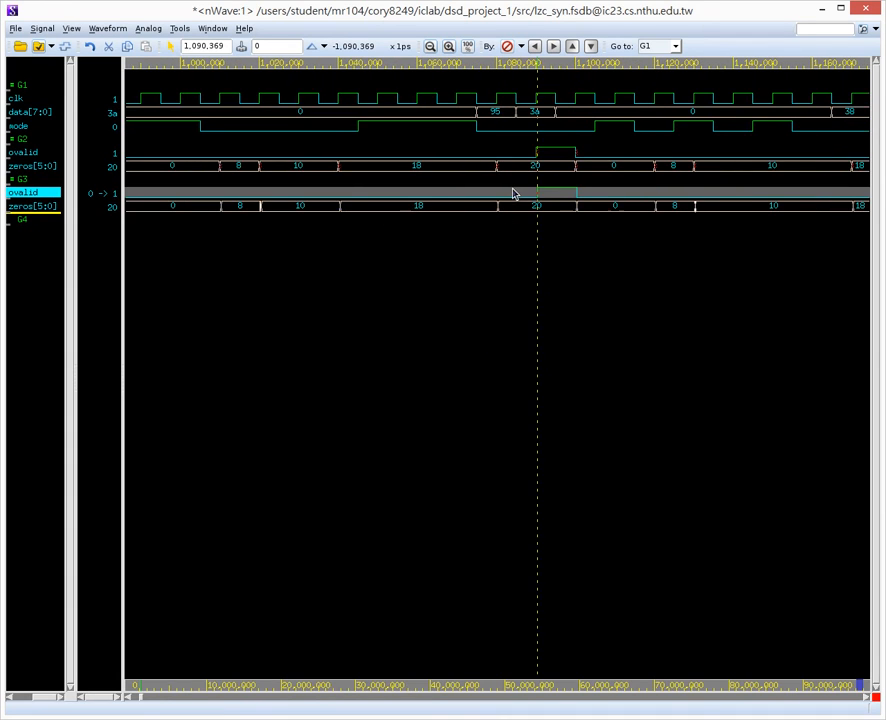
key("z")
key("z")
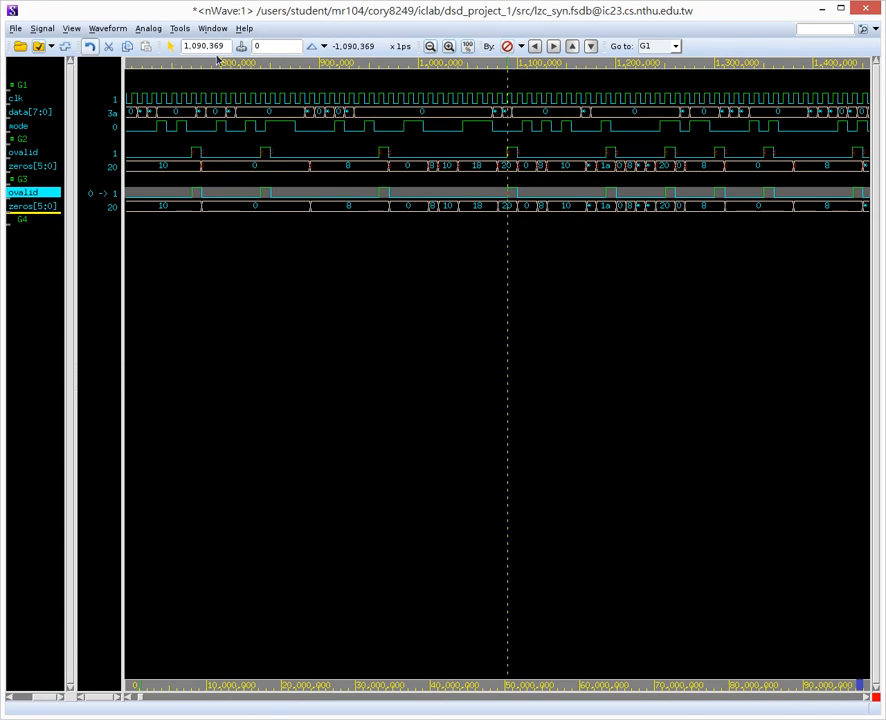
Step: Open the Save Signal dialog for the displayed waveform signals
left_click(14, 31)
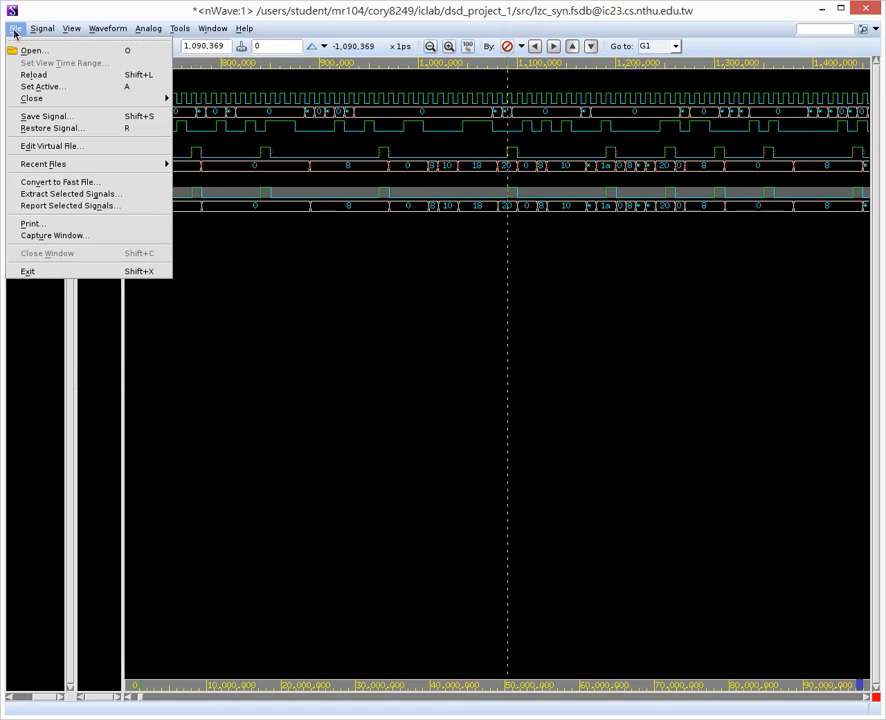
left_click(12, 31)
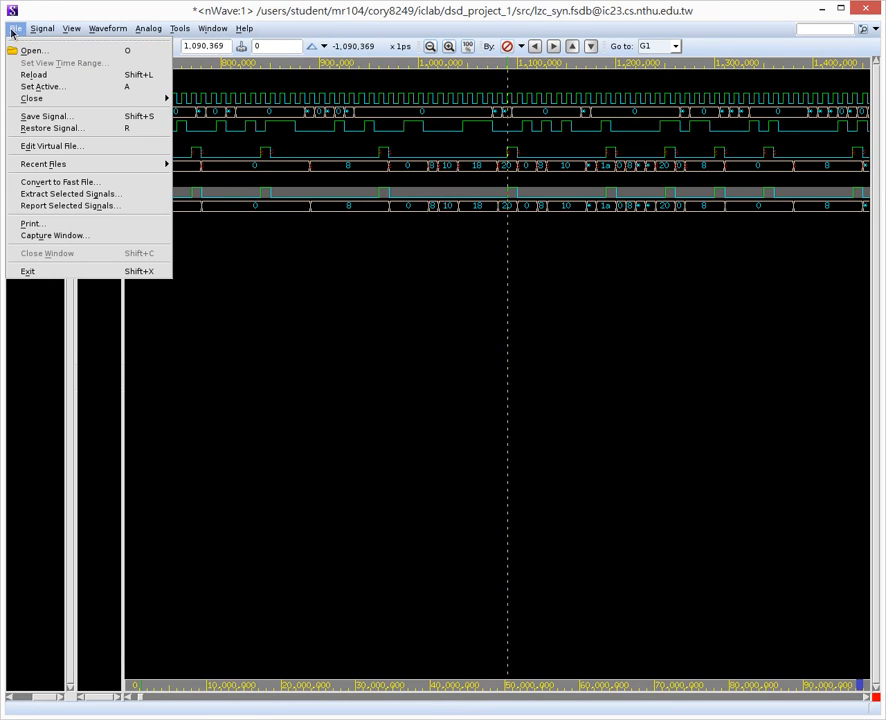
left_click(75, 122)
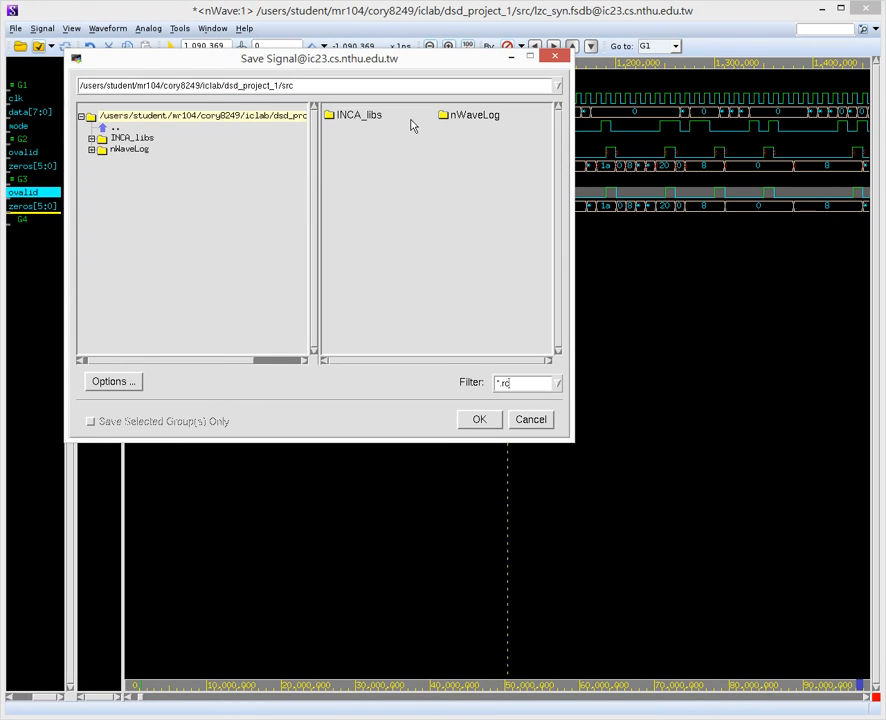
Step: Try to save the signal list to the src folder without giving a file name
left_click(479, 419)
right_click(430, 228)
left_click(398, 222)
right_click(460, 326)
left_click(414, 261)
left_click(474, 423)
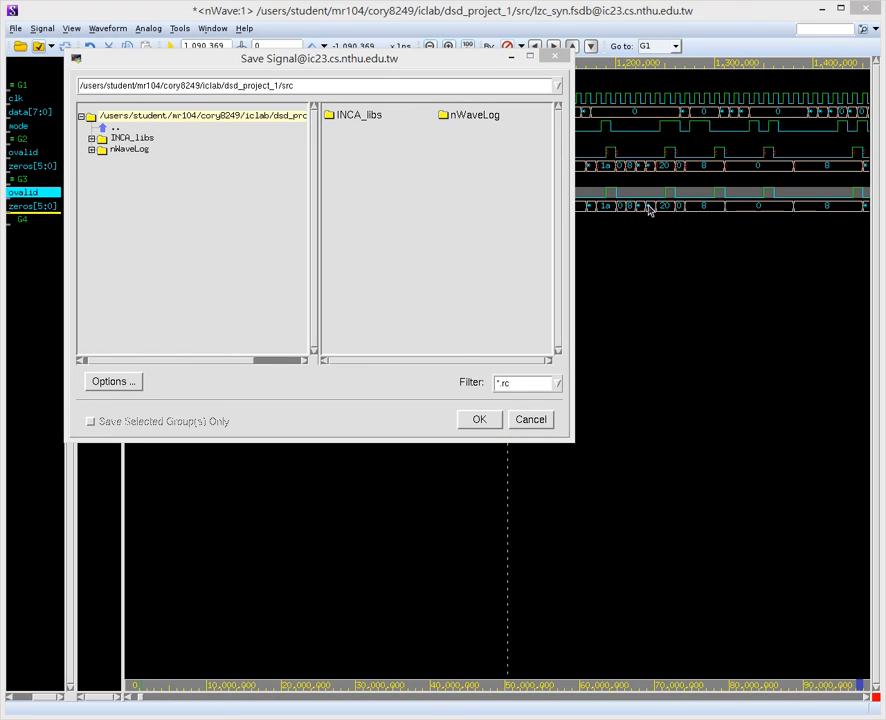
left_click(358, 87)
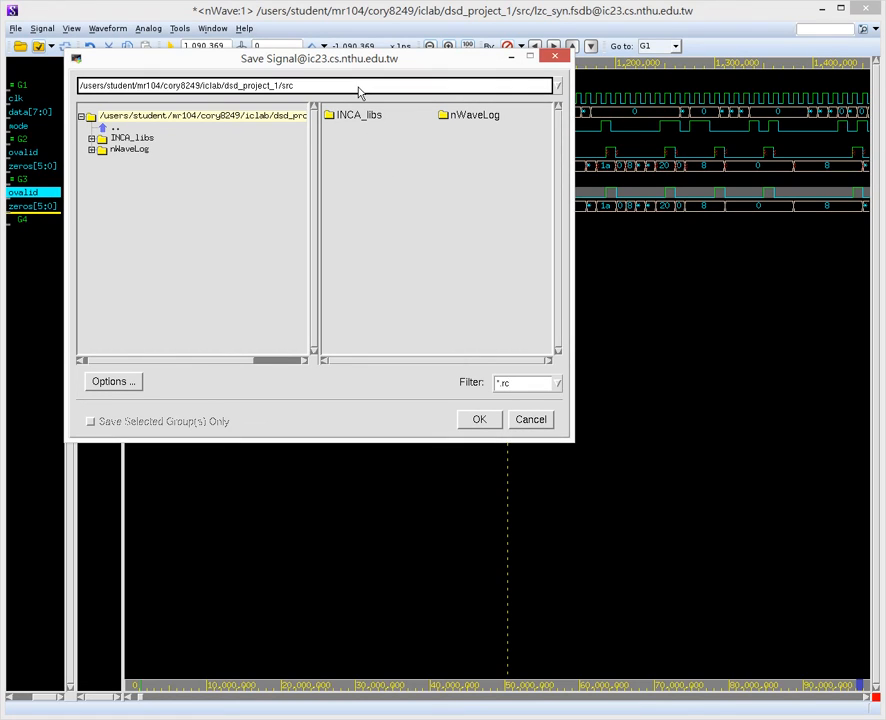
left_click(485, 425)
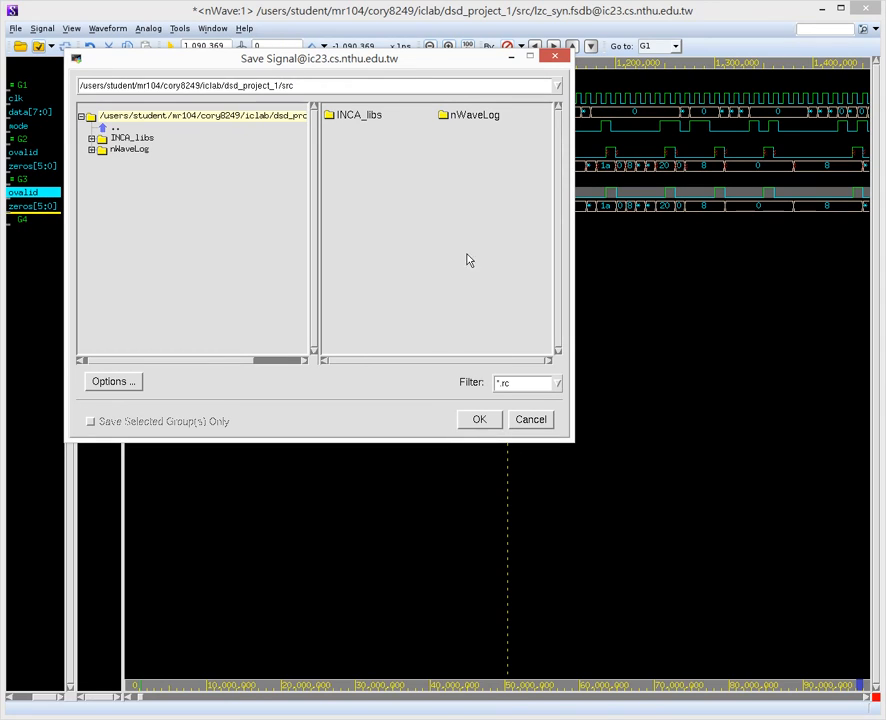
Step: Save the signal list in the src folder as post_sim
left_click(350, 87)
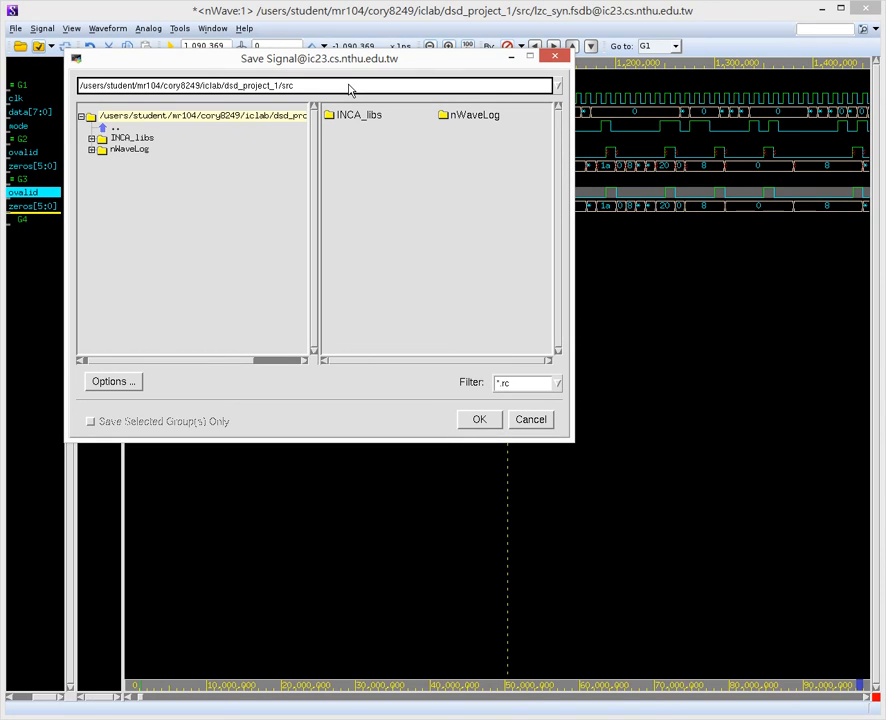
type("s")
type("ompa")
type("_sim")
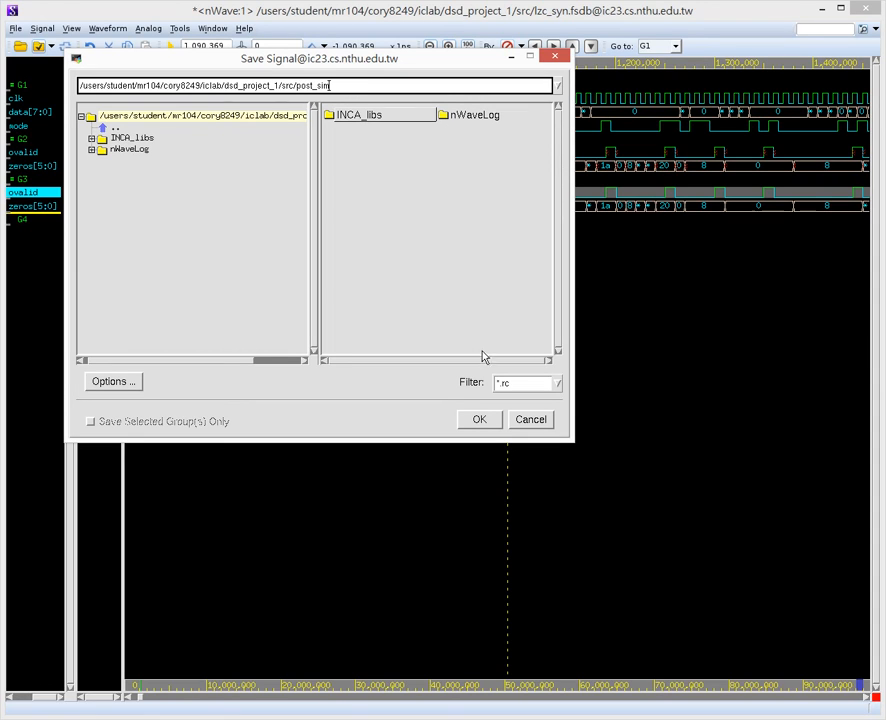
left_click(476, 418)
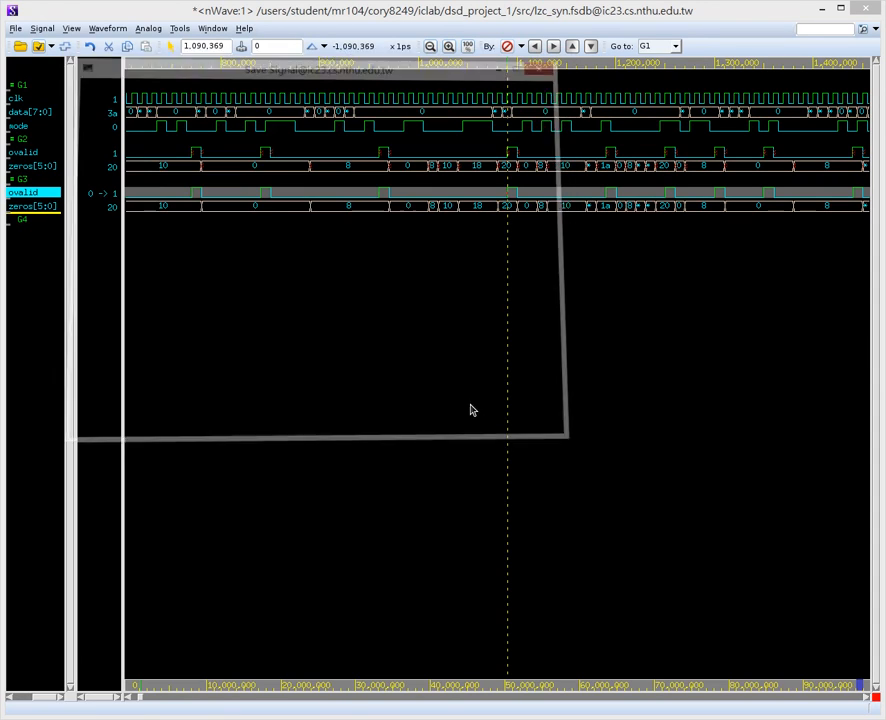
Step: Close nWave and relaunch it from the MobaXterm terminal with nWave &
left_click(868, 10)
left_click_drag(812, 291, 490, 292)
left_click(582, 358)
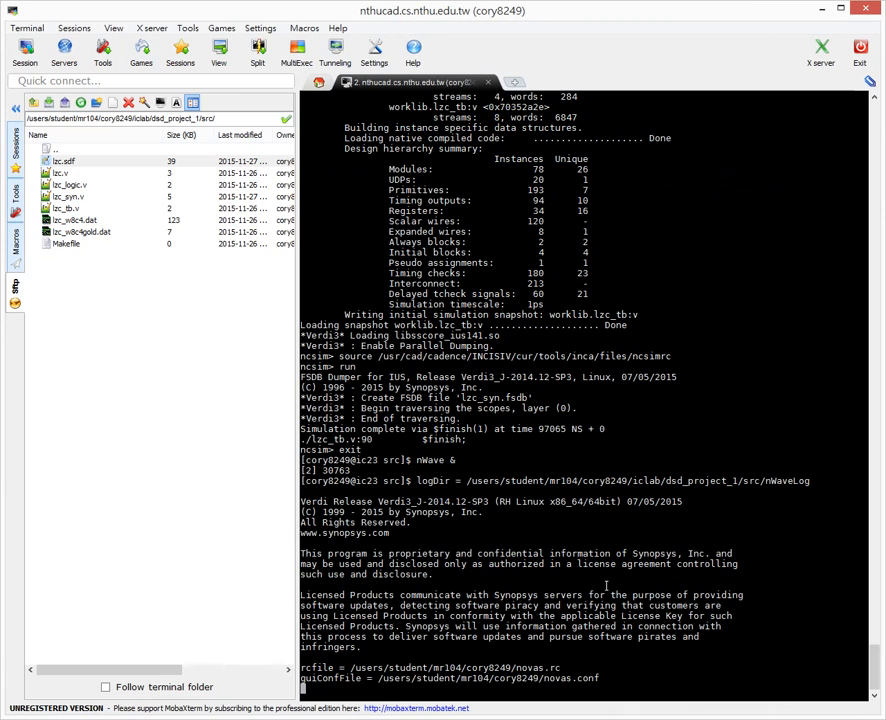
key("Return")
key("Up")
key("Return")
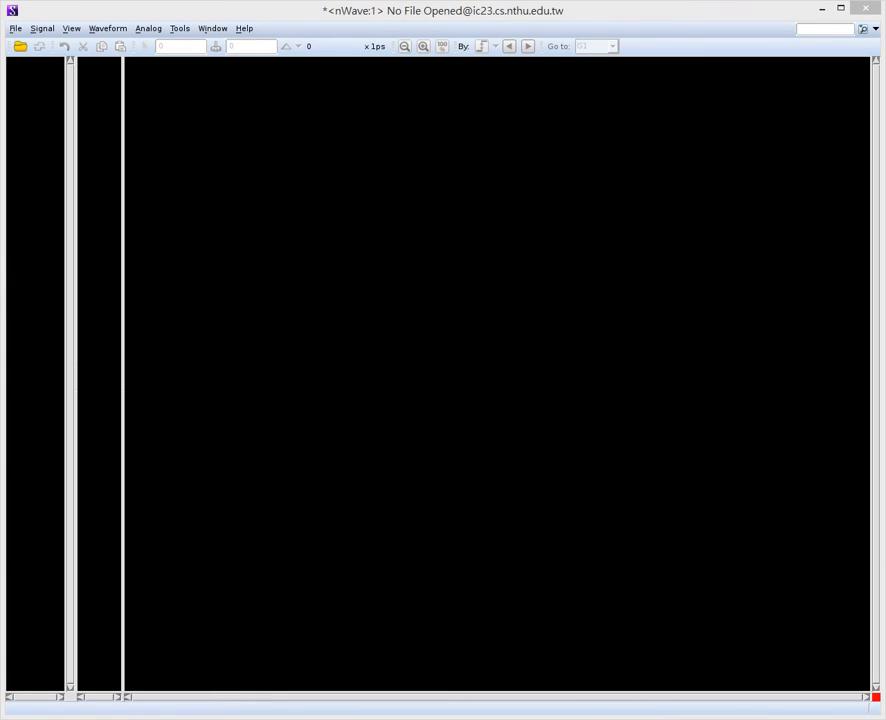
Step: Restore the saved waveform signals from post_sim.rc in the src folder
left_click(14, 28)
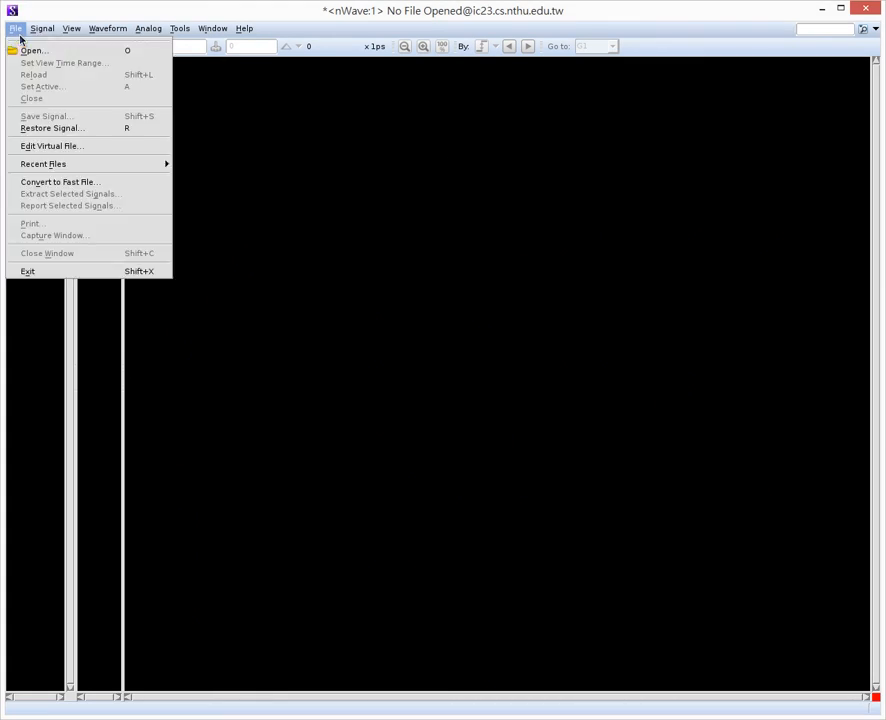
left_click(58, 129)
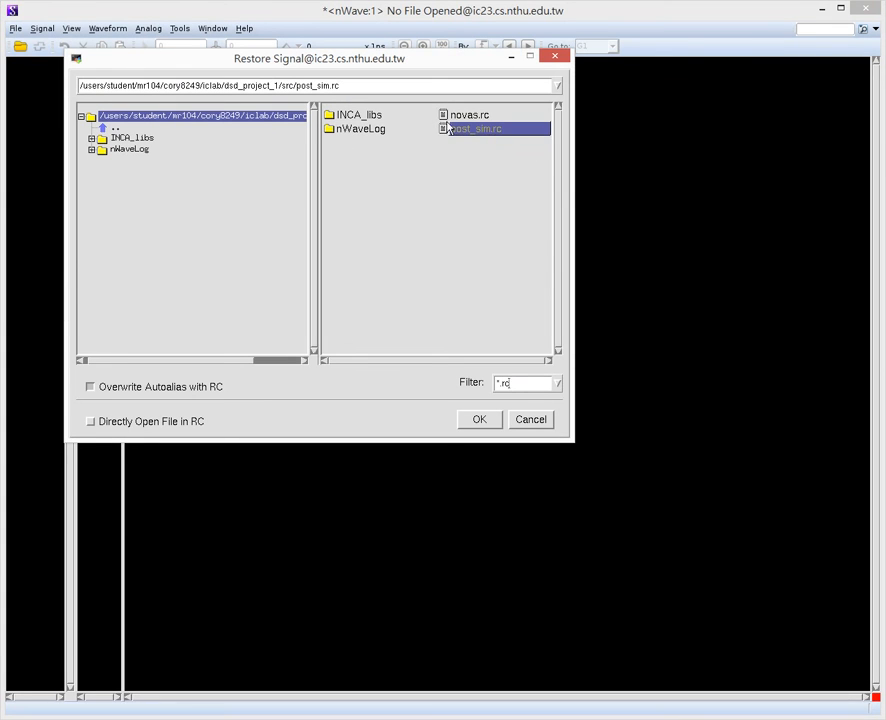
left_click(480, 420)
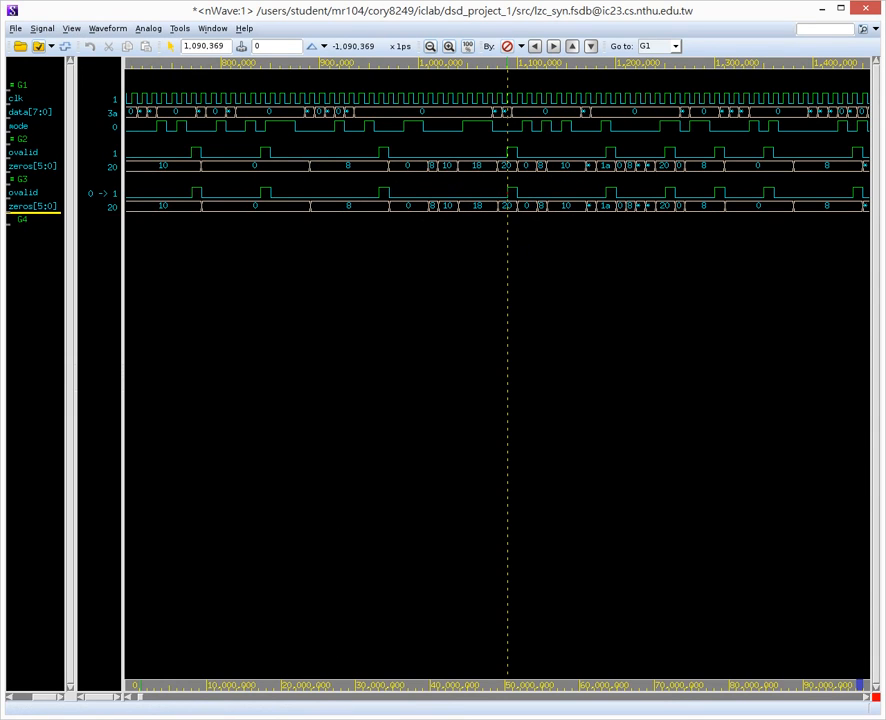
Step: Switch to Notepad++ and place the caret in the DATA_WIDTH parameter declaration of lzc_tb.v
key("alt+Tab")
left_click(297, 263)
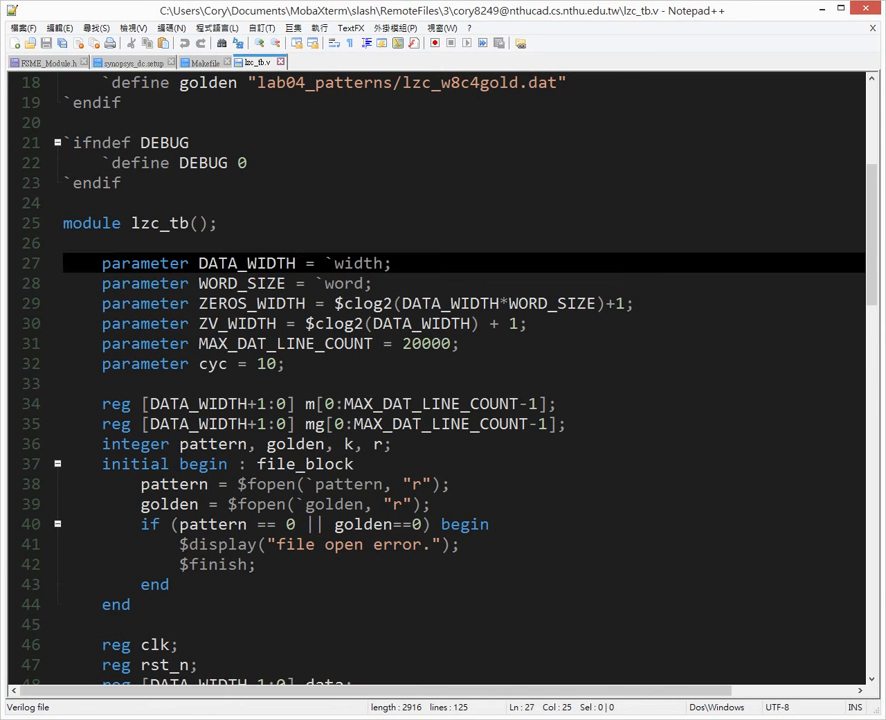
Step: Switch to the MobaXterm terminal and run make in the src folder
key("alt+Tab")
key("alt+Tab")
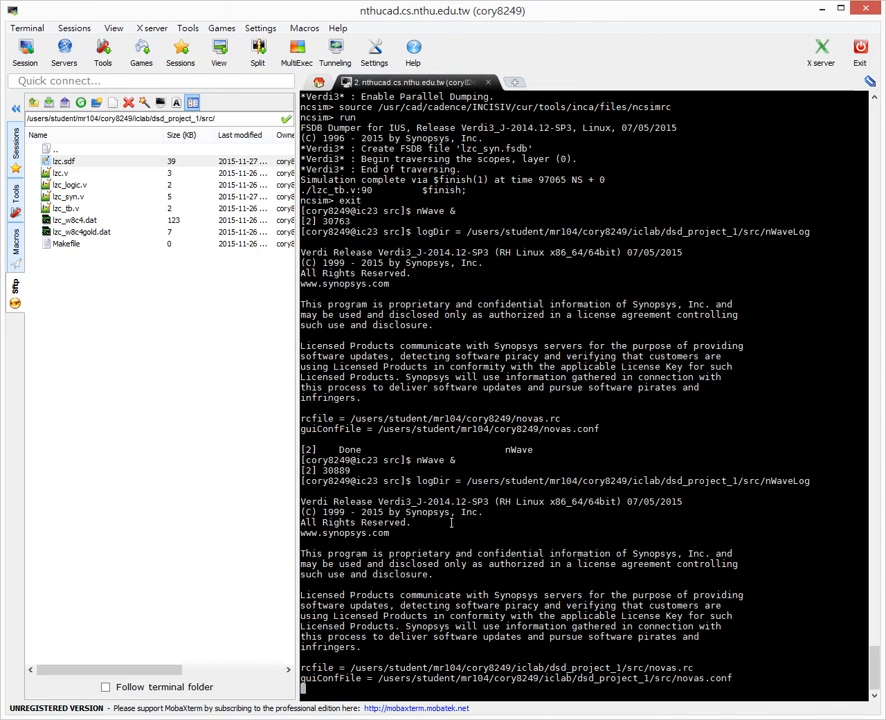
type("s")
key("Return")
type("make")
key("Return")
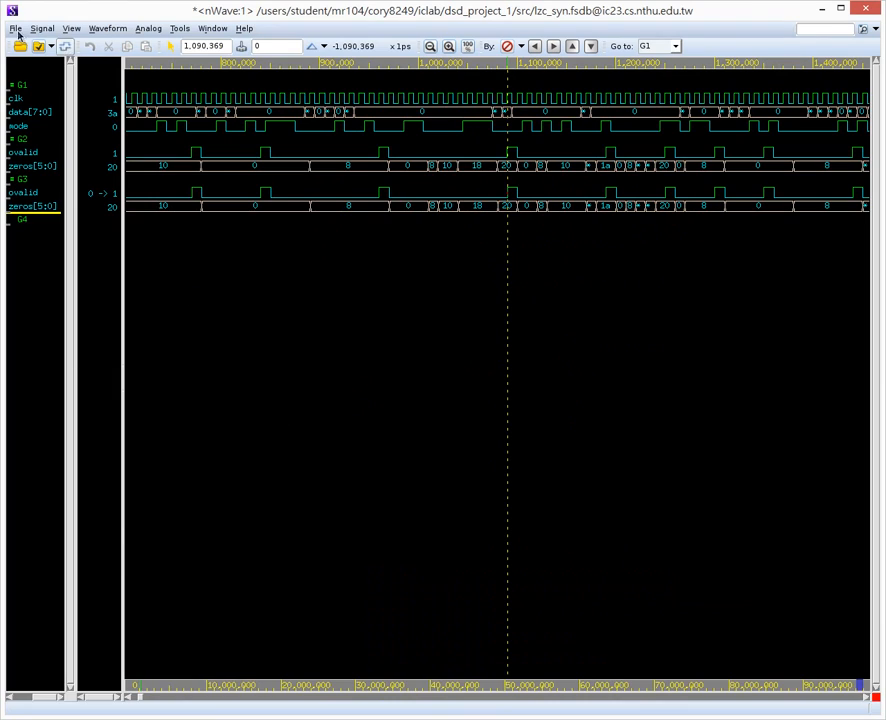
Step: Reload lzc_syn.fsdb in nWave and place the cursor on the G3 zeros[5:0] transition at about 1,170,369 ps
left_click(16, 29)
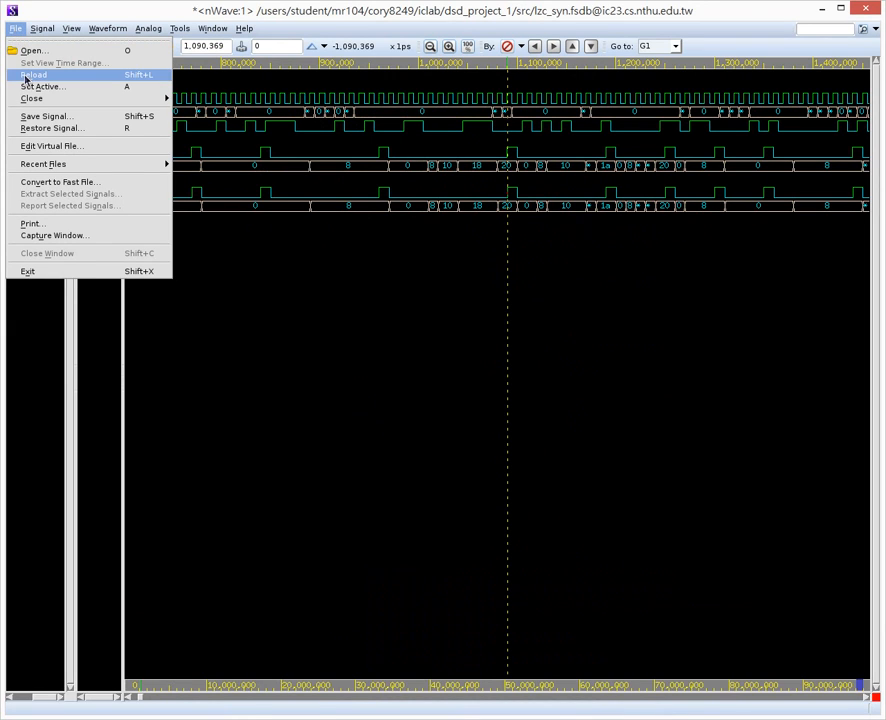
left_click(30, 76)
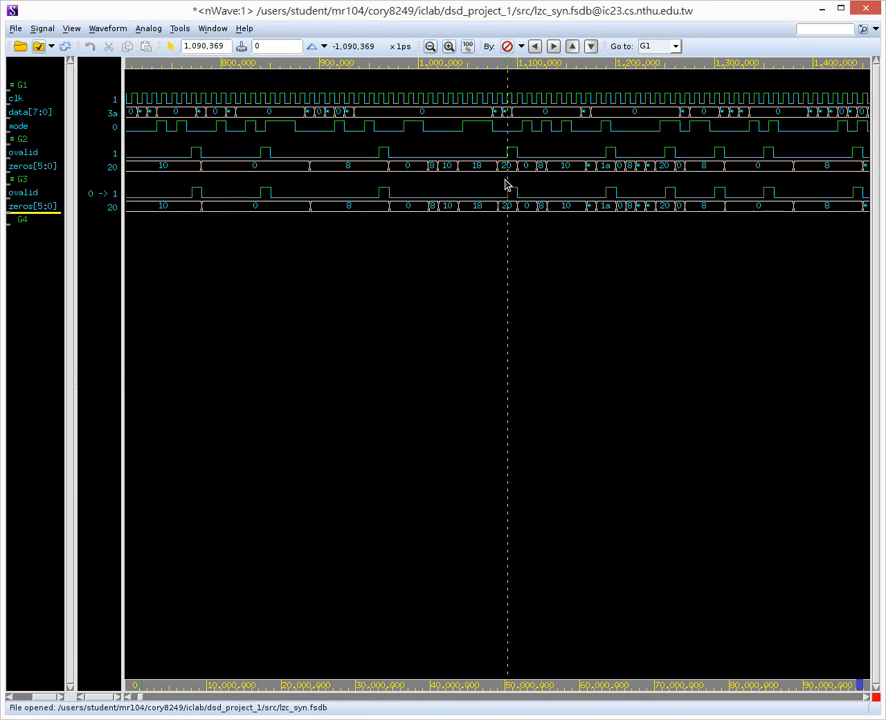
left_click(15, 28)
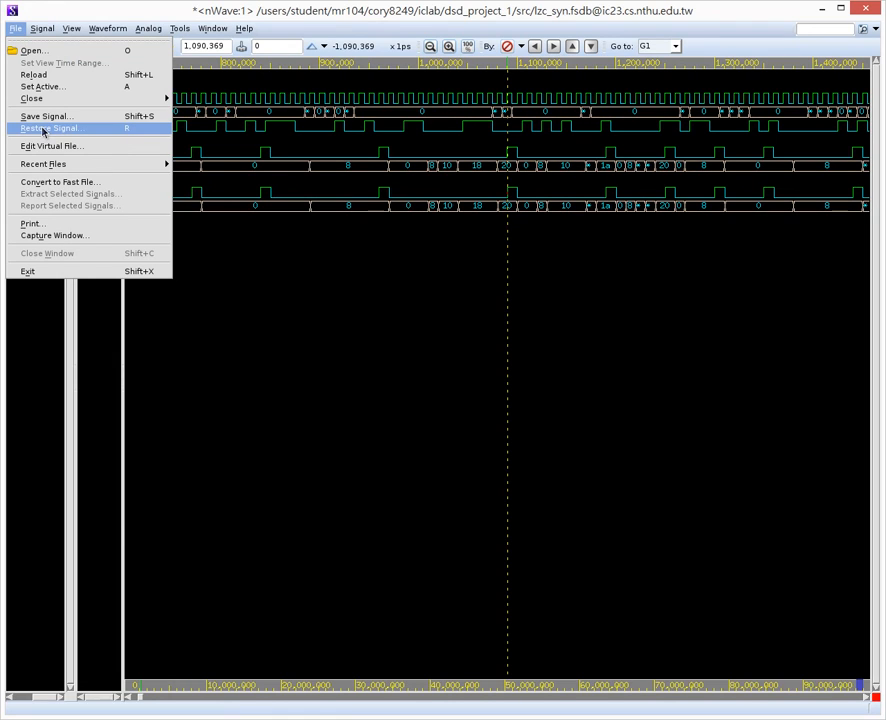
left_click(47, 76)
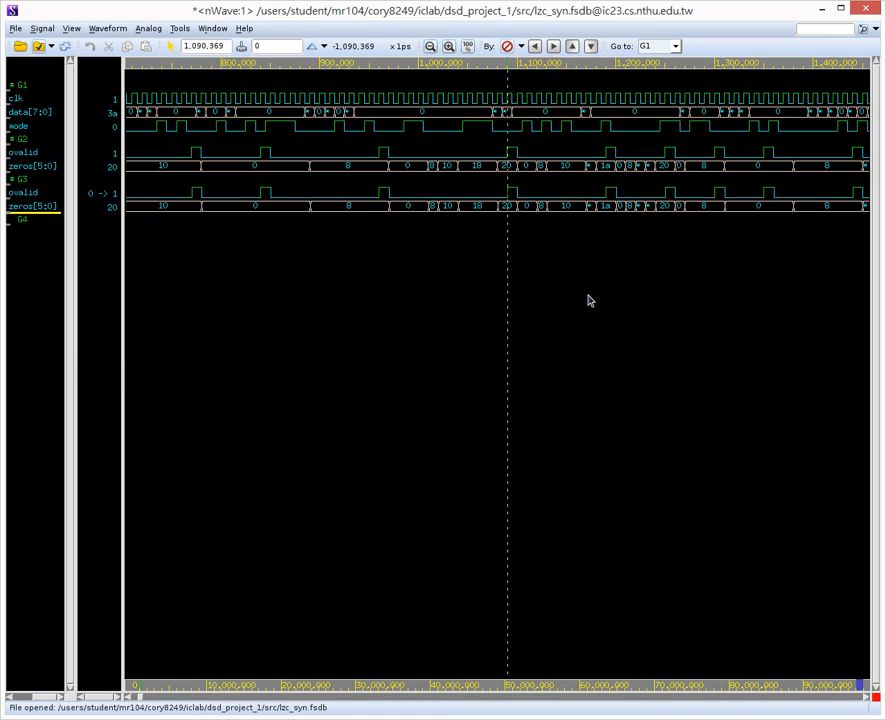
left_click(575, 215)
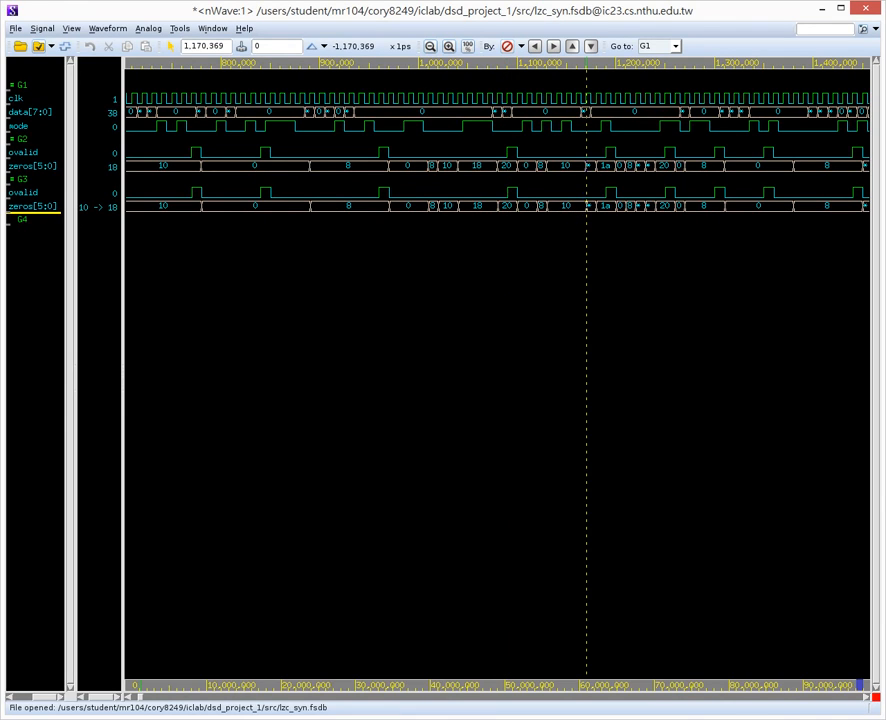